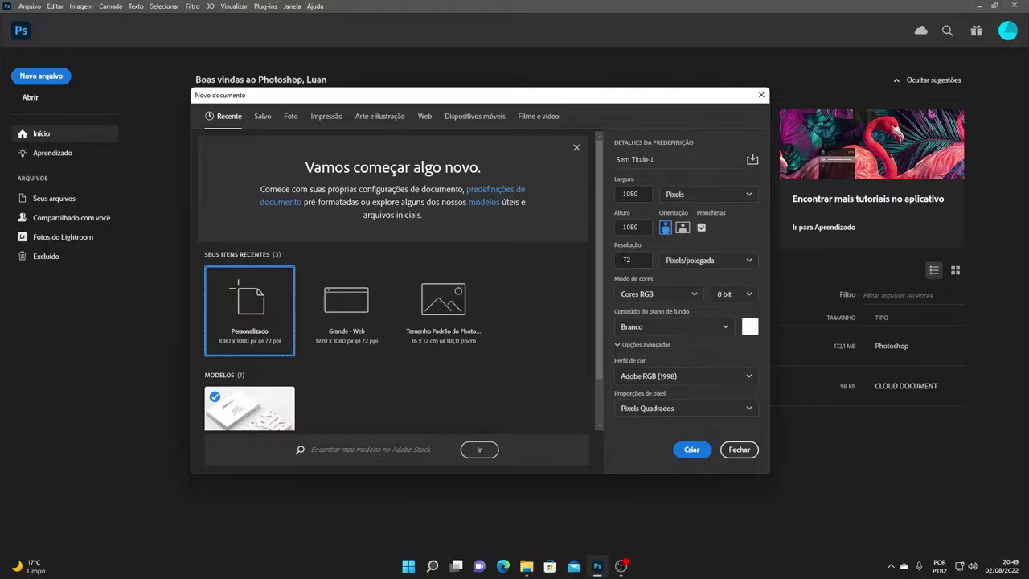
Step: Create the 1080 x 1080 px Personalizado document with a single artboard
{"action": "left_click", "coordinate": [688, 450]}
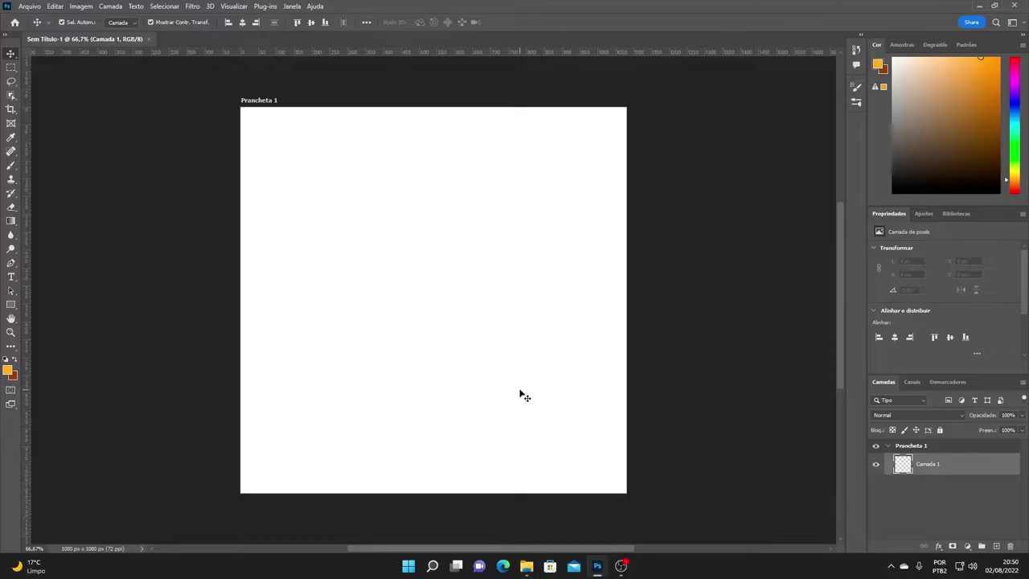
Step: Open File Explorer as a smaller window positioned over the Photoshop canvas
{"action": "left_click", "coordinate": [526, 565]}
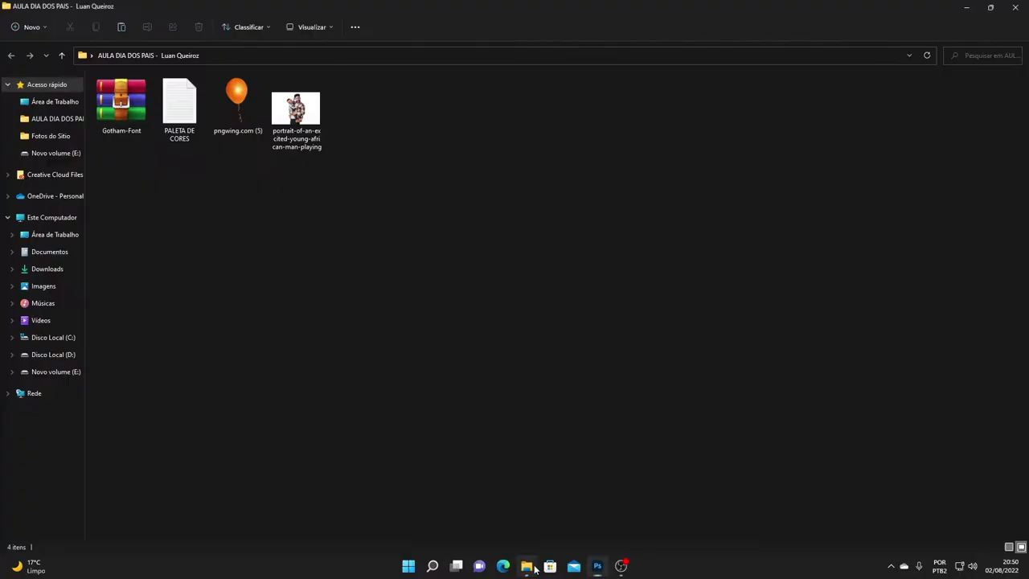
{"action": "left_click", "coordinate": [989, 6]}
{"action": "left_click_drag", "start_coordinate": [474, 124], "coordinate": [647, 136]}
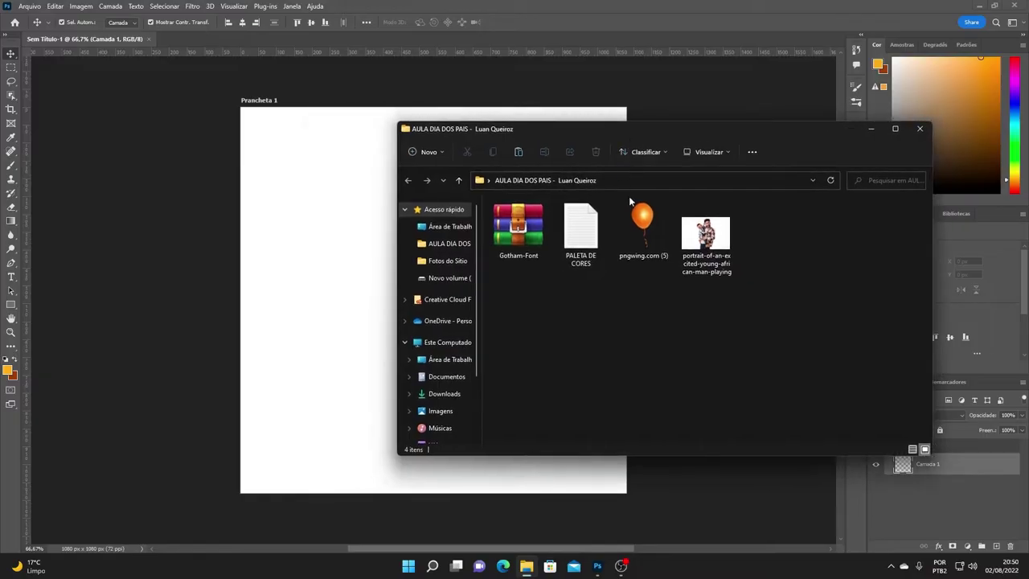
Step: Pick the father-and-son portrait JPG in AULA DIA DOS PAIS and drag it onto Prancheta 1
{"action": "left_click", "coordinate": [521, 233]}
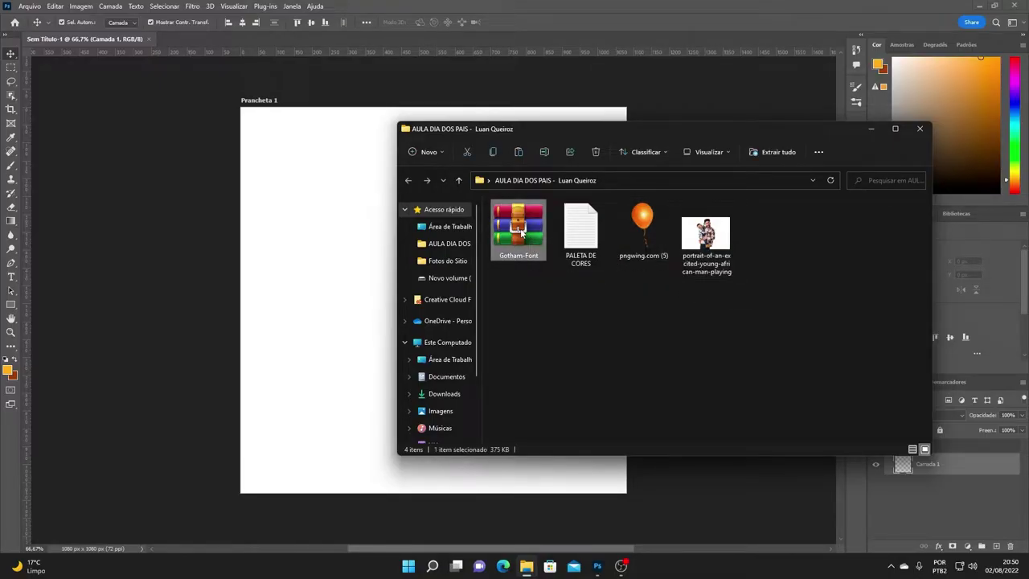
{"action": "left_click", "coordinate": [573, 251]}
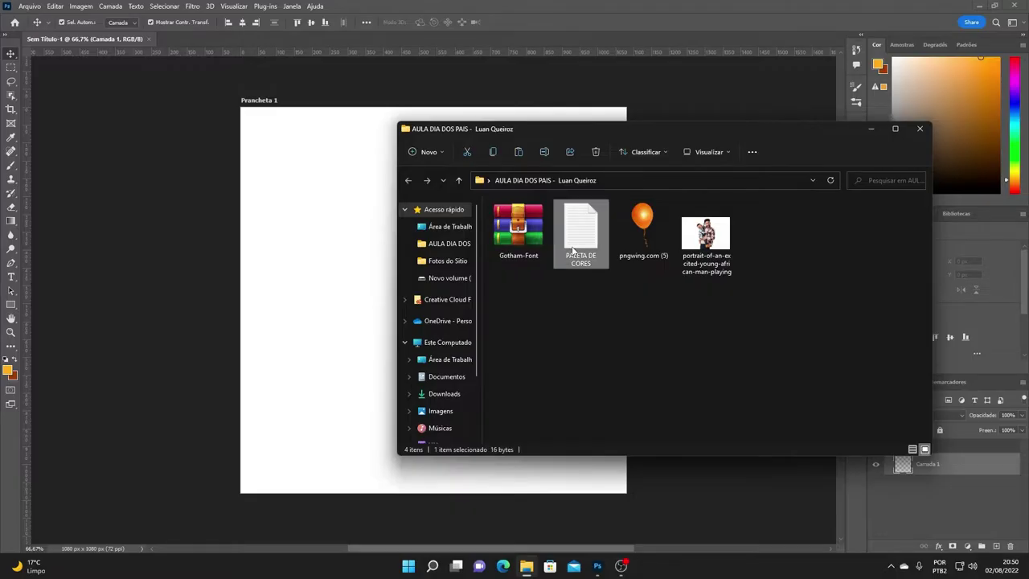
{"action": "left_click", "coordinate": [649, 239]}
{"action": "left_click", "coordinate": [706, 238]}
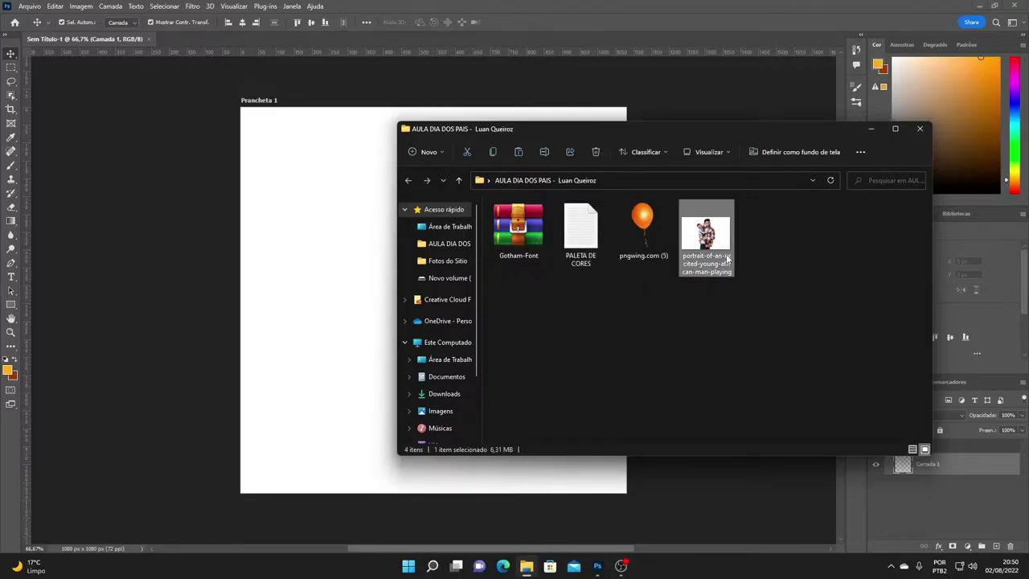
{"action": "mouse_move", "coordinate": [705, 241]}
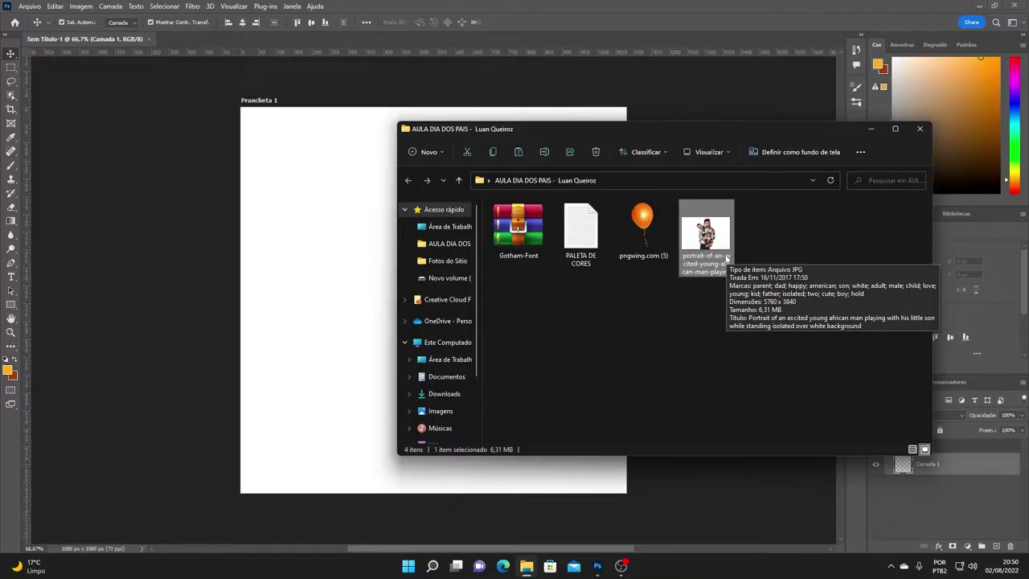
{"action": "mouse_move", "coordinate": [711, 245]}
{"action": "left_mouse_down"}
{"action": "mouse_move", "coordinate": [334, 243]}
{"action": "mouse_move", "coordinate": [408, 232]}
{"action": "left_mouse_up"}
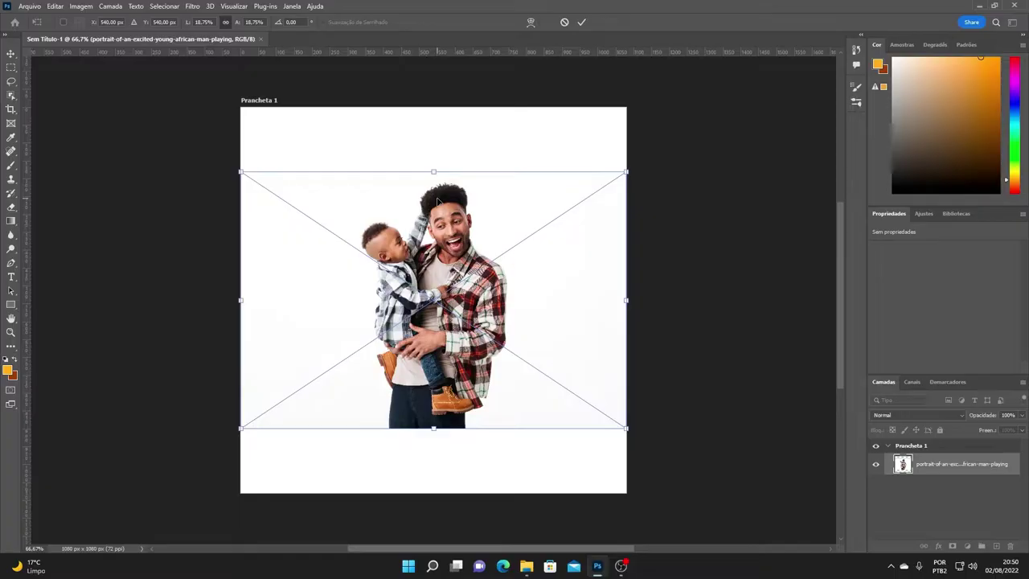
Step: Confirm placement of the portrait photo on the artboard
{"action": "key", "text": "Return"}
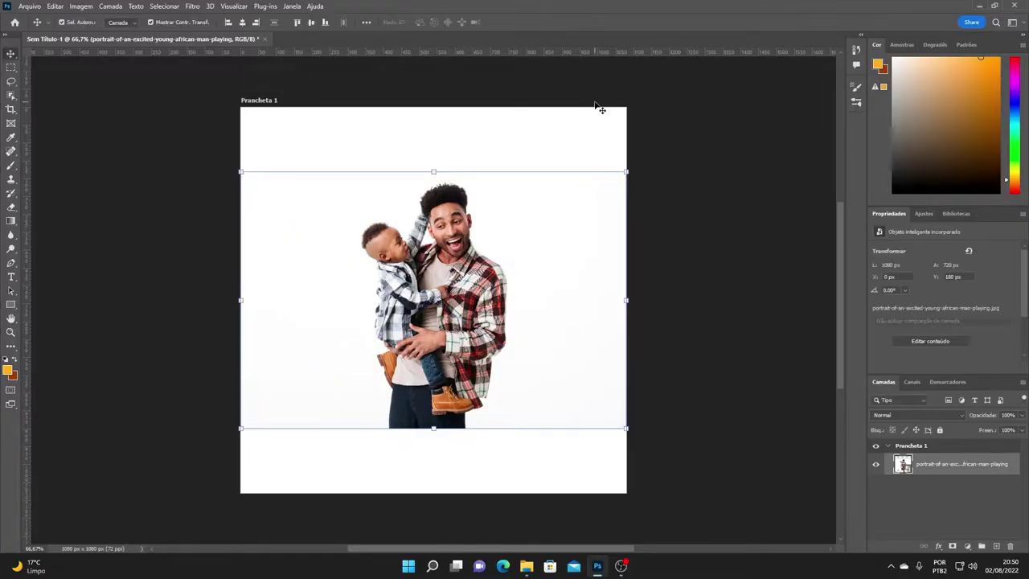
{"action": "scroll", "coordinate": [392, 362], "scroll_direction": "up", "scroll_amount": 2}
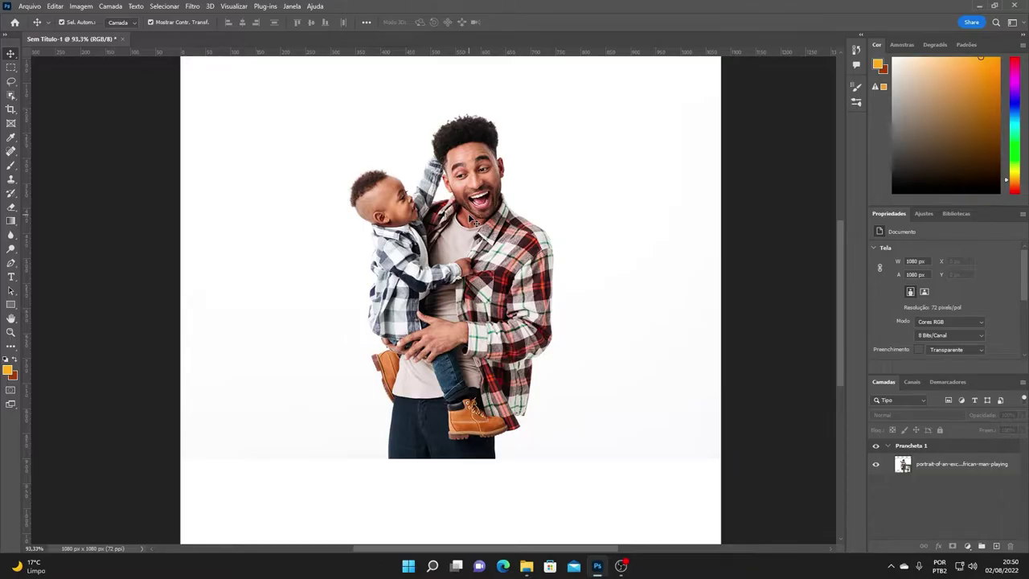
{"action": "scroll", "coordinate": [456, 210], "scroll_direction": "down", "scroll_amount": 1}
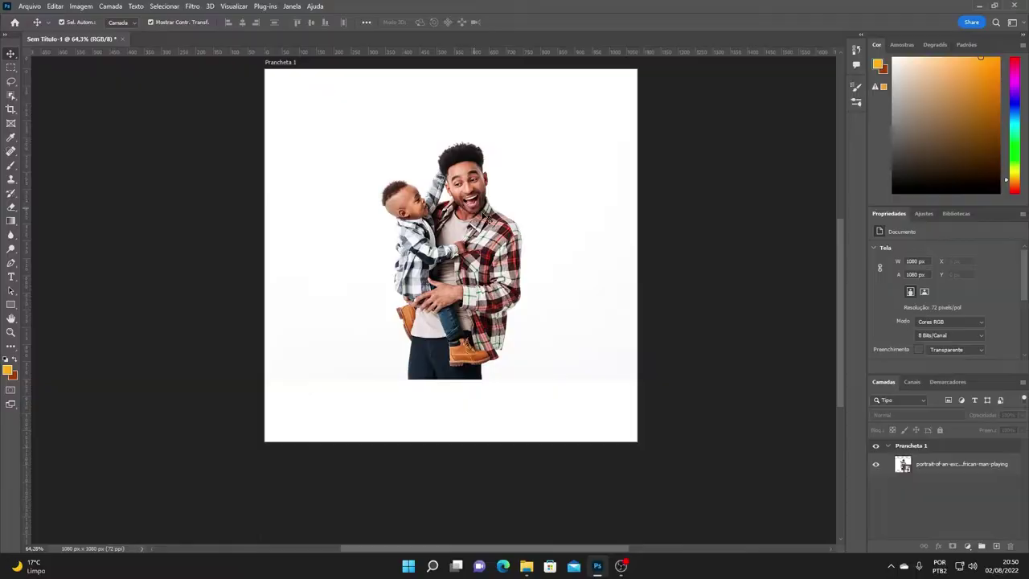
{"action": "scroll", "coordinate": [456, 210], "scroll_direction": "up", "scroll_amount": 1}
{"action": "scroll", "coordinate": [480, 246], "scroll_direction": "down", "scroll_amount": 3}
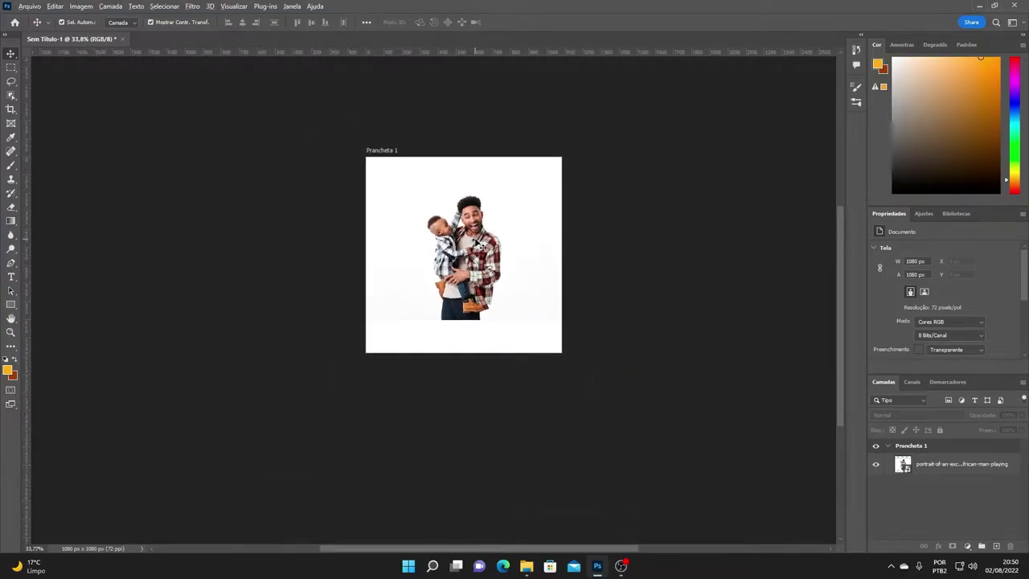
{"action": "scroll", "coordinate": [479, 243], "scroll_direction": "up", "scroll_amount": 1}
Step: Enlarge the portrait to about 1577 × 1051 px so it fills the square's height
{"action": "left_click", "coordinate": [529, 257]}
{"action": "left_click_drag", "start_coordinate": [581, 206], "coordinate": [635, 170]}
{"action": "left_click_drag", "start_coordinate": [488, 213], "coordinate": [486, 216]}
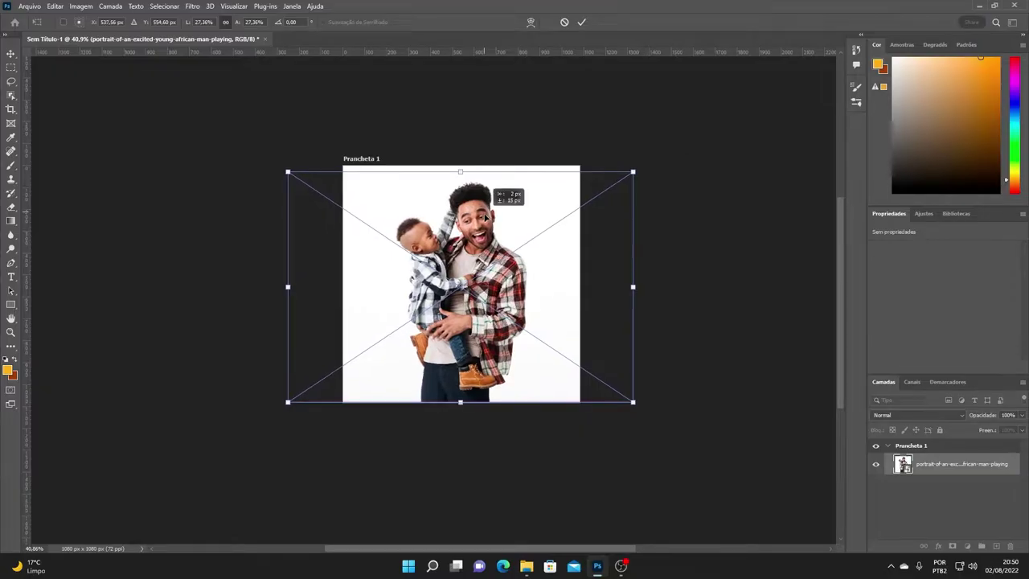
{"action": "left_click", "coordinate": [582, 22]}
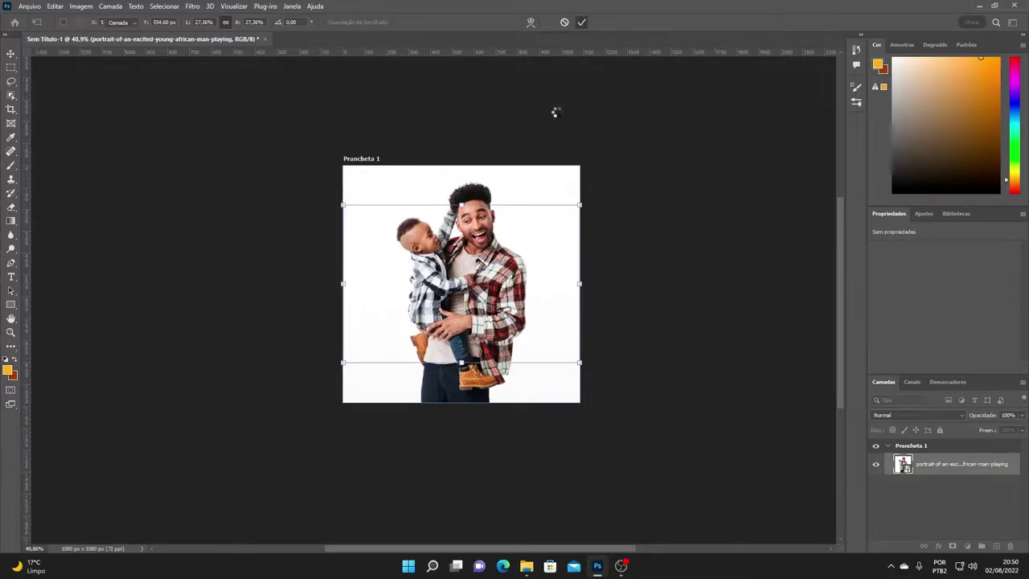
{"action": "scroll", "coordinate": [390, 141], "scroll_direction": "up", "scroll_amount": 2}
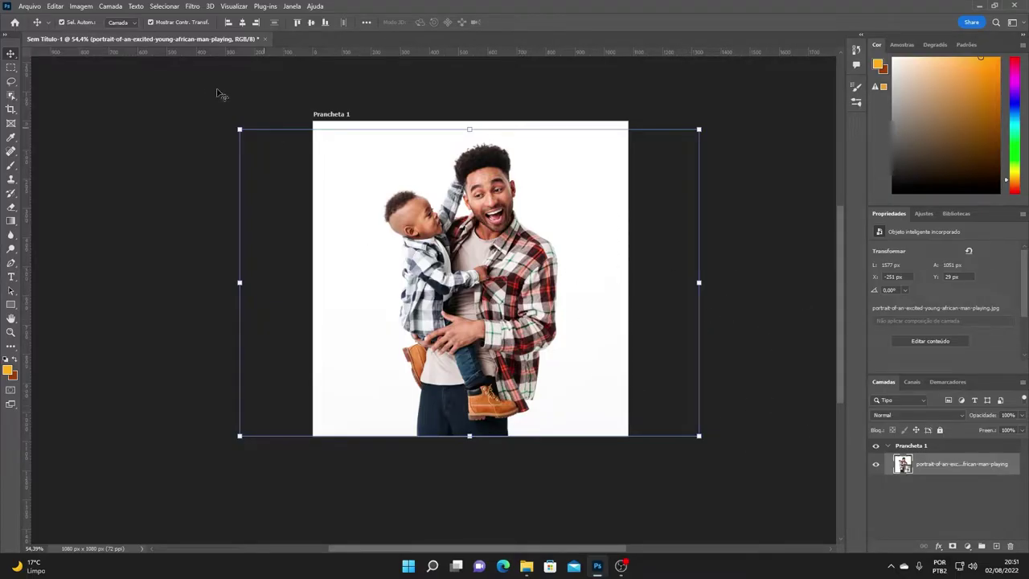
Step: Auto-select the father and son with Selecionar > Assunto
{"action": "left_click", "coordinate": [164, 7]}
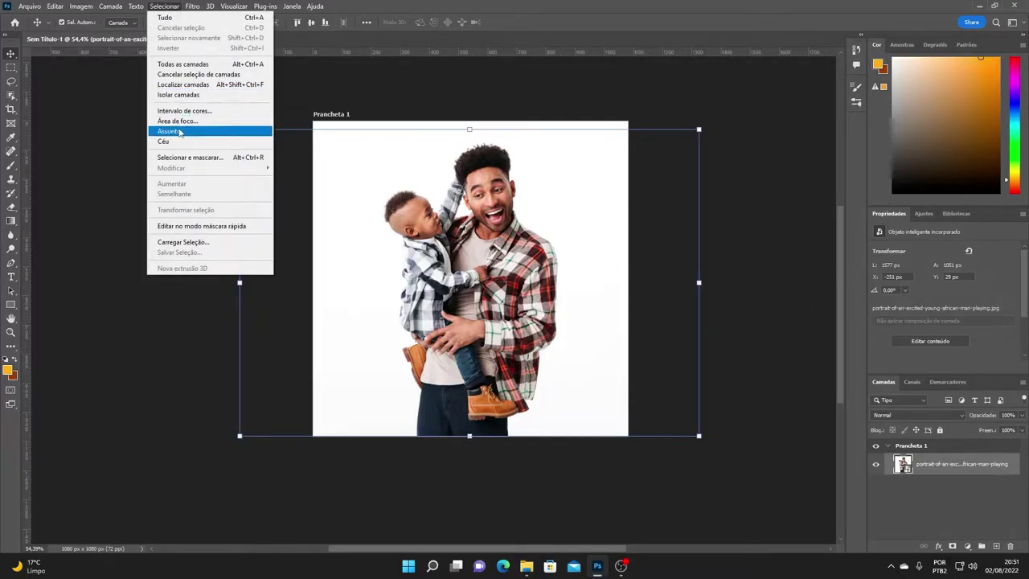
{"action": "left_click", "coordinate": [182, 133]}
{"action": "scroll", "coordinate": [467, 175], "scroll_direction": "up", "scroll_amount": 7}
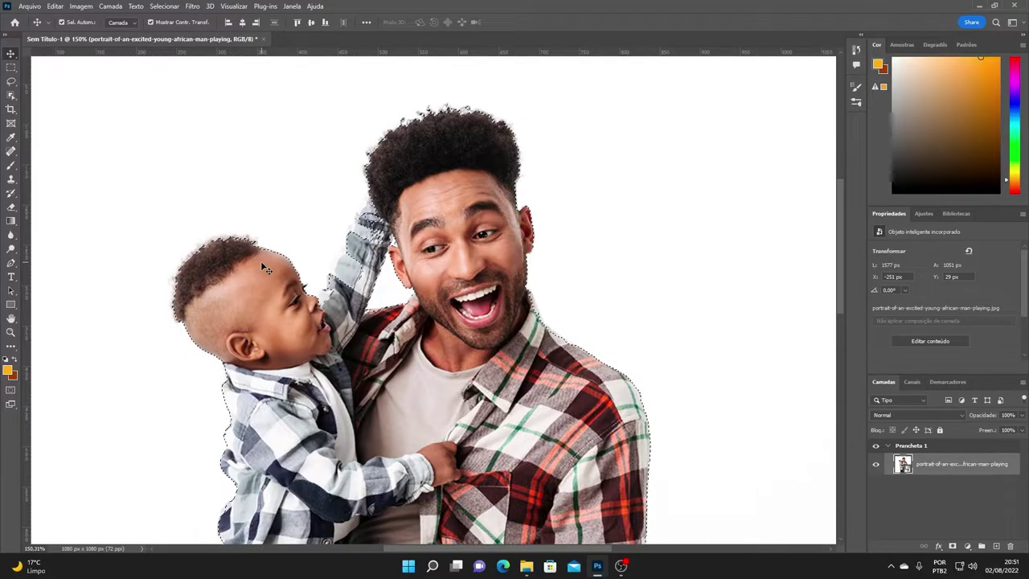
{"action": "left_click", "coordinate": [12, 81]}
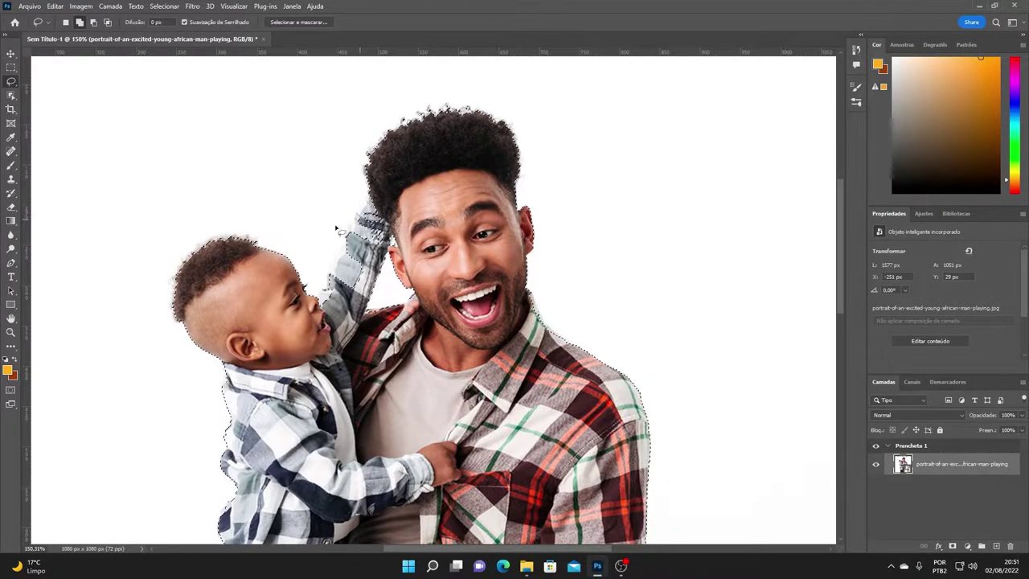
Step: Lasso-trace around the child's missed sleeve and add it to the selection
{"action": "scroll", "coordinate": [336, 246], "scroll_direction": "up", "scroll_amount": 5}
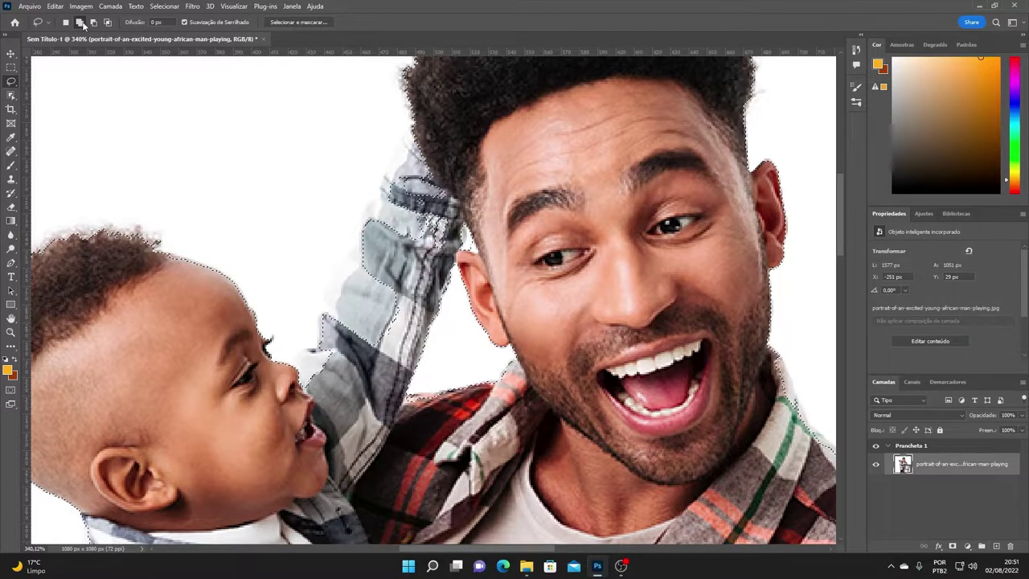
{"action": "scroll", "coordinate": [374, 378], "scroll_direction": "up", "scroll_amount": 2}
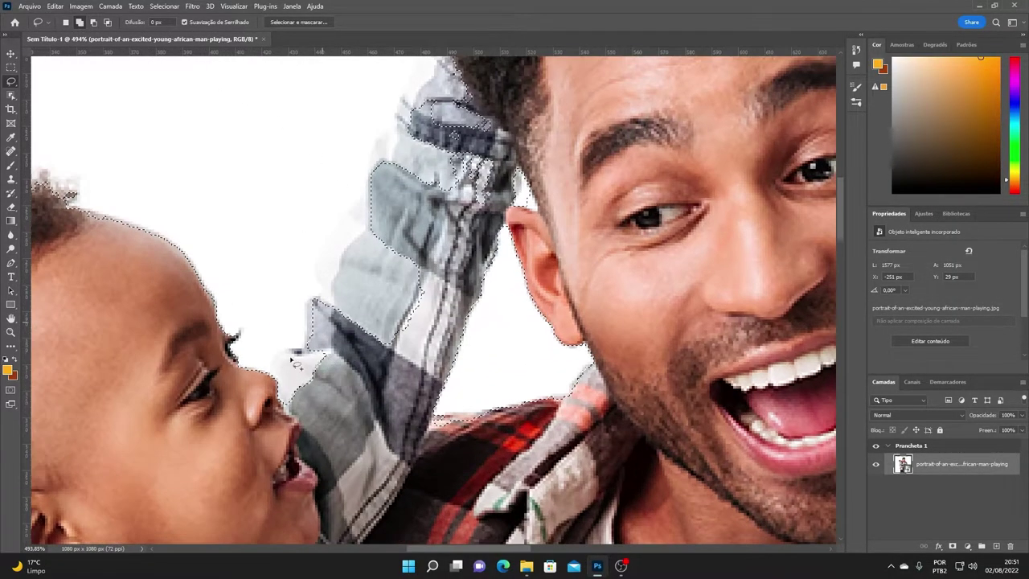
{"action": "left_click_drag", "start_coordinate": [251, 367], "coordinate": [314, 287]}
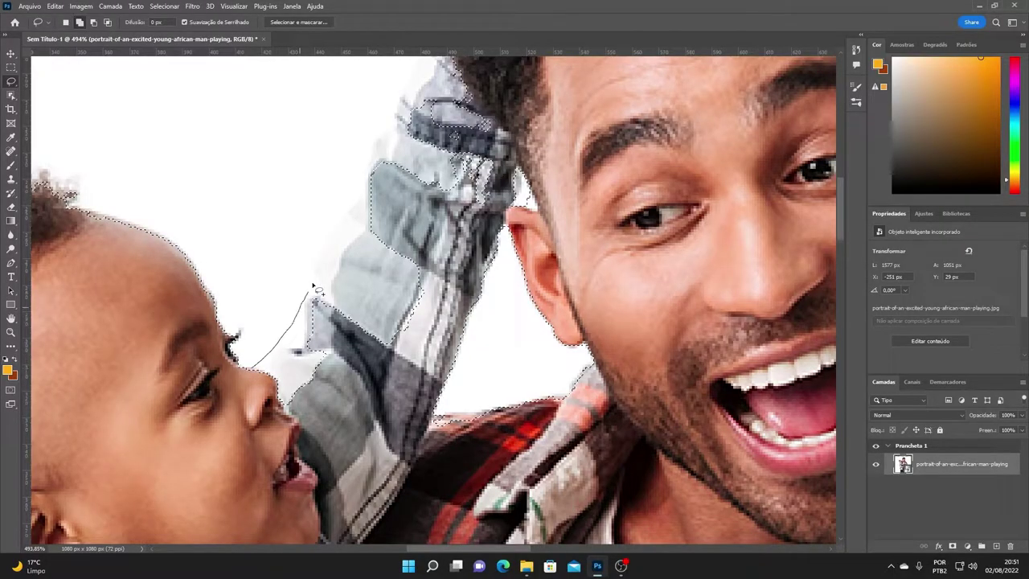
{"action": "mouse_move", "coordinate": [329, 245]}
{"action": "left_mouse_down"}
{"action": "mouse_move", "coordinate": [474, 79]}
{"action": "mouse_move", "coordinate": [256, 438]}
{"action": "left_mouse_up"}
{"action": "scroll", "coordinate": [358, 143], "scroll_direction": "up", "scroll_amount": 3}
{"action": "scroll", "coordinate": [359, 143], "scroll_direction": "right", "scroll_amount": 1}
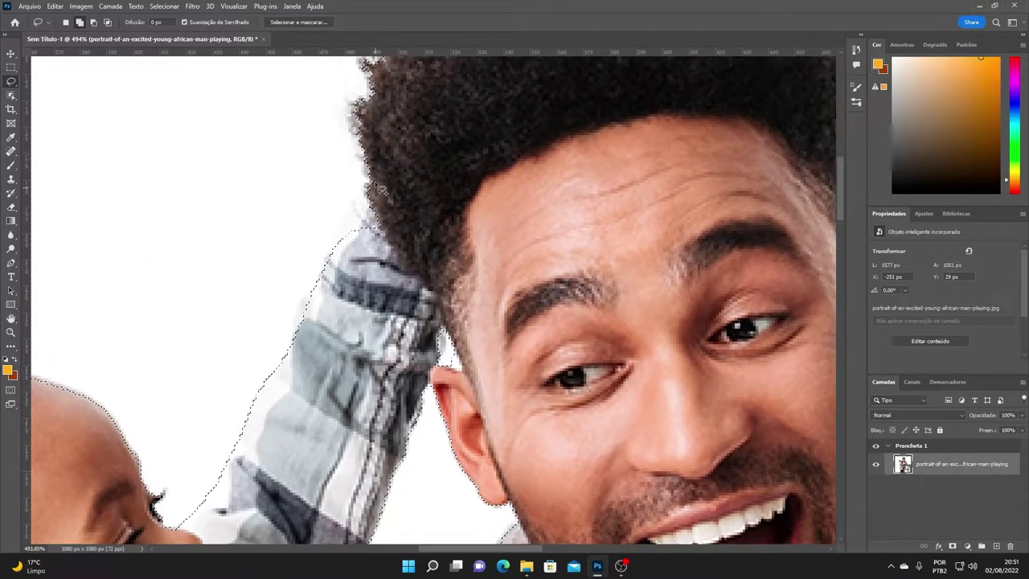
{"action": "left_click_drag", "start_coordinate": [358, 143], "coordinate": [310, 299]}
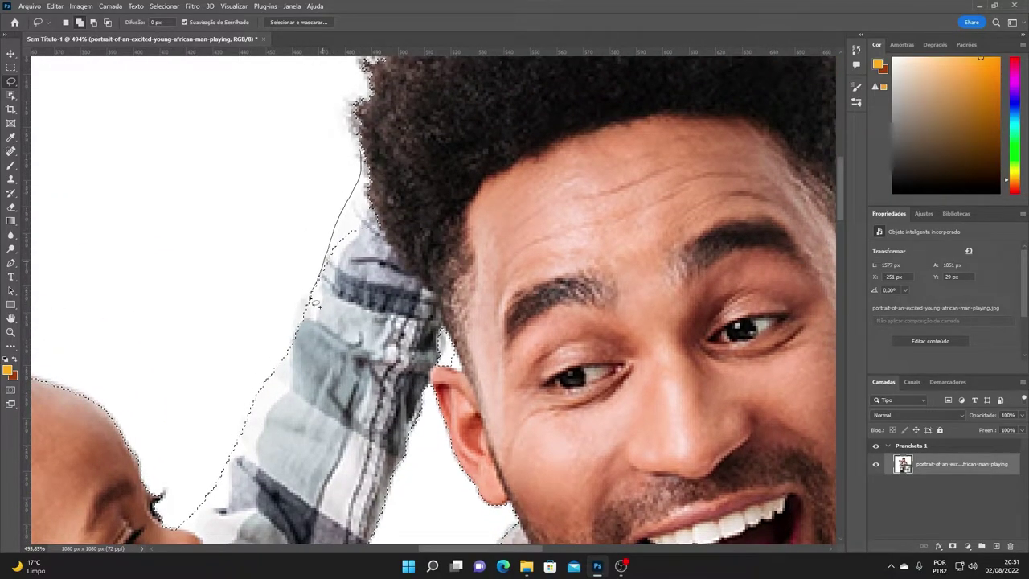
{"action": "left_click_drag", "start_coordinate": [293, 386], "coordinate": [293, 386]}
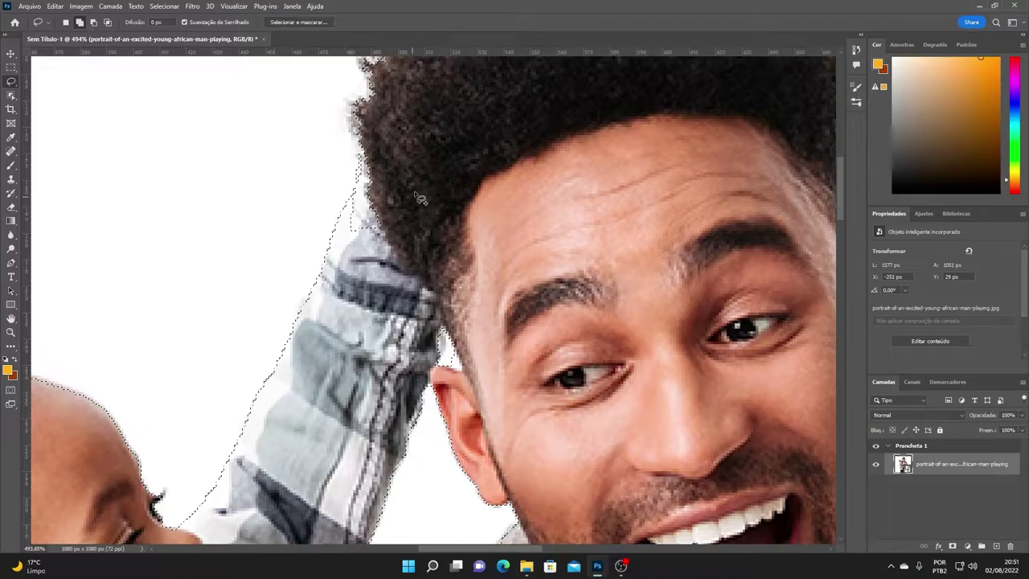
Step: Extend the selection from the hair top toward the father's collar and chin
{"action": "mouse_move", "coordinate": [360, 153]}
{"action": "left_mouse_down"}
{"action": "mouse_move", "coordinate": [400, 241]}
{"action": "mouse_move", "coordinate": [361, 157]}
{"action": "mouse_move", "coordinate": [326, 211]}
{"action": "mouse_move", "coordinate": [390, 244]}
{"action": "left_mouse_up"}
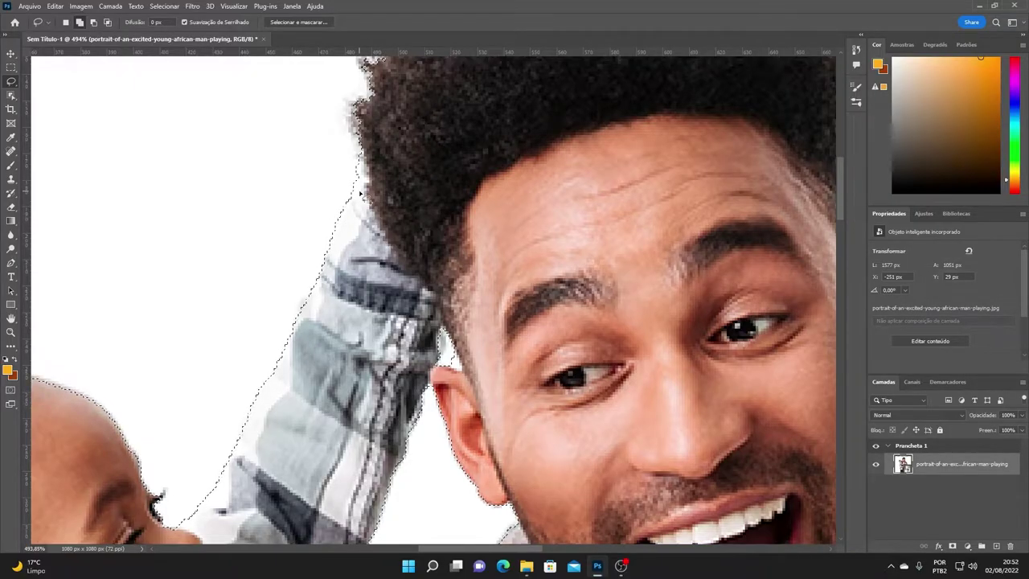
{"action": "scroll", "coordinate": [482, 373], "scroll_direction": "down", "scroll_amount": 1}
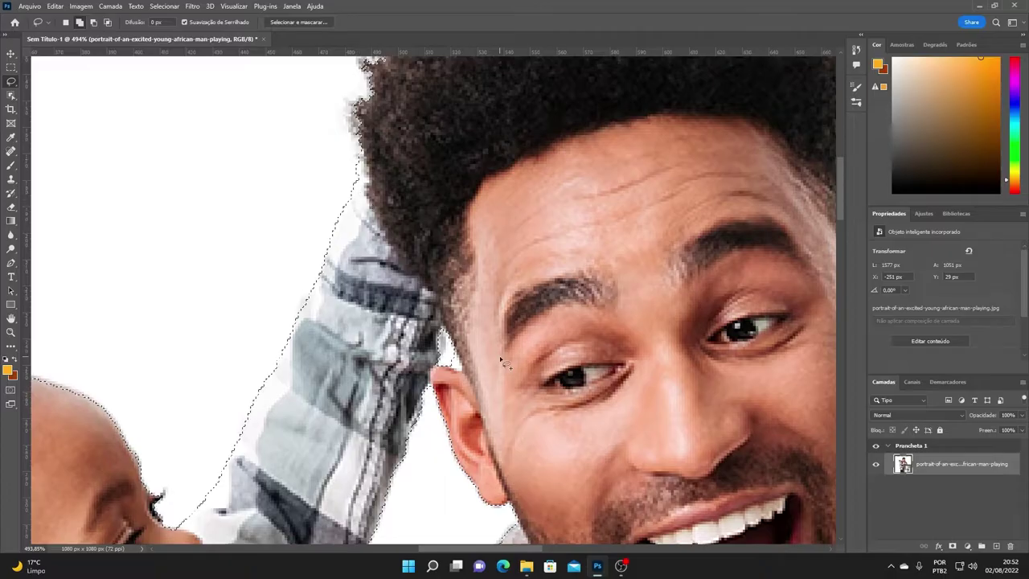
{"action": "scroll", "coordinate": [481, 376], "scroll_direction": "down", "scroll_amount": 1}
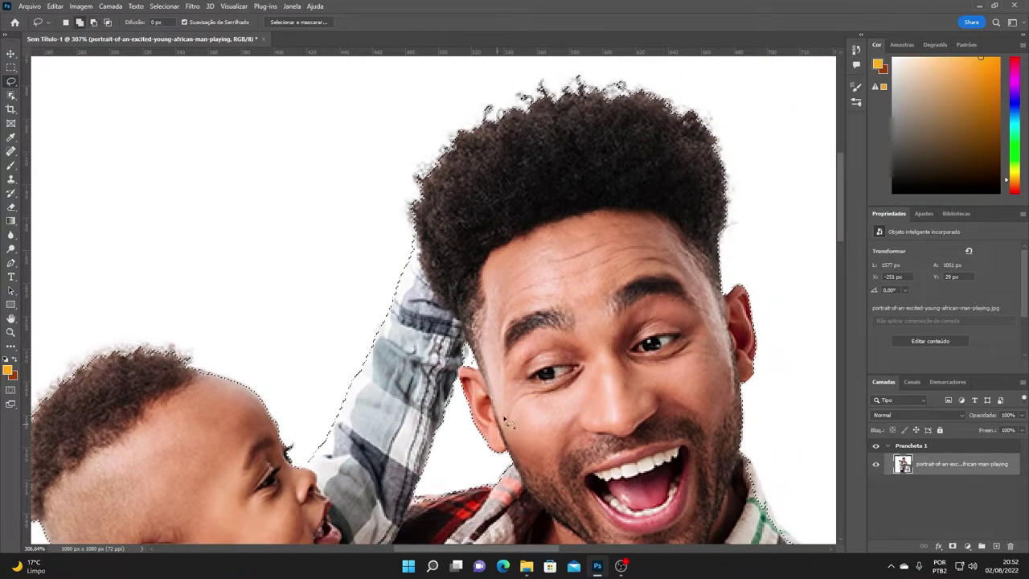
{"action": "scroll", "coordinate": [482, 375], "scroll_direction": "up", "scroll_amount": 1}
{"action": "scroll", "coordinate": [474, 281], "scroll_direction": "up", "scroll_amount": 1}
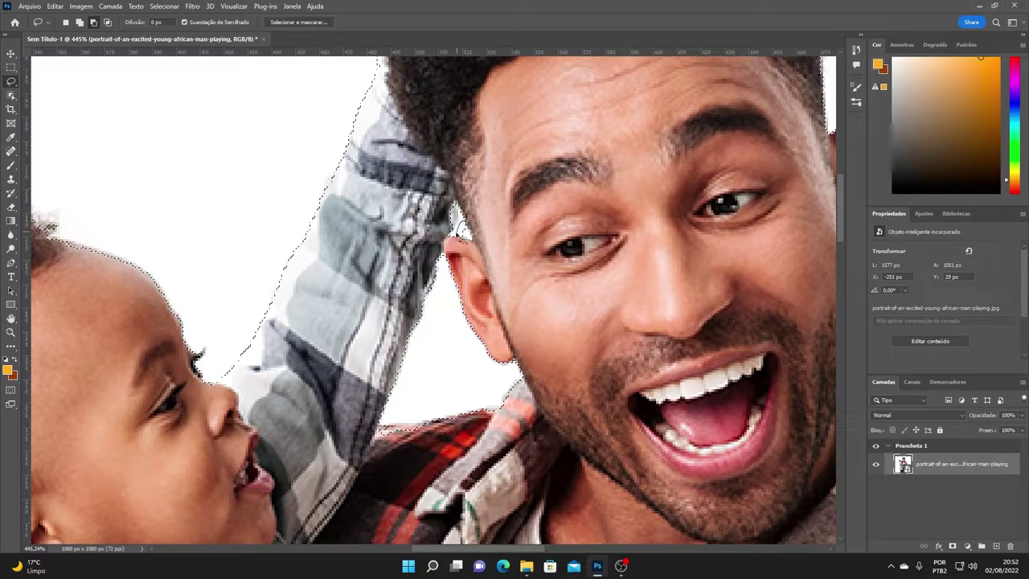
{"action": "scroll", "coordinate": [469, 250], "scroll_direction": "up", "scroll_amount": 1}
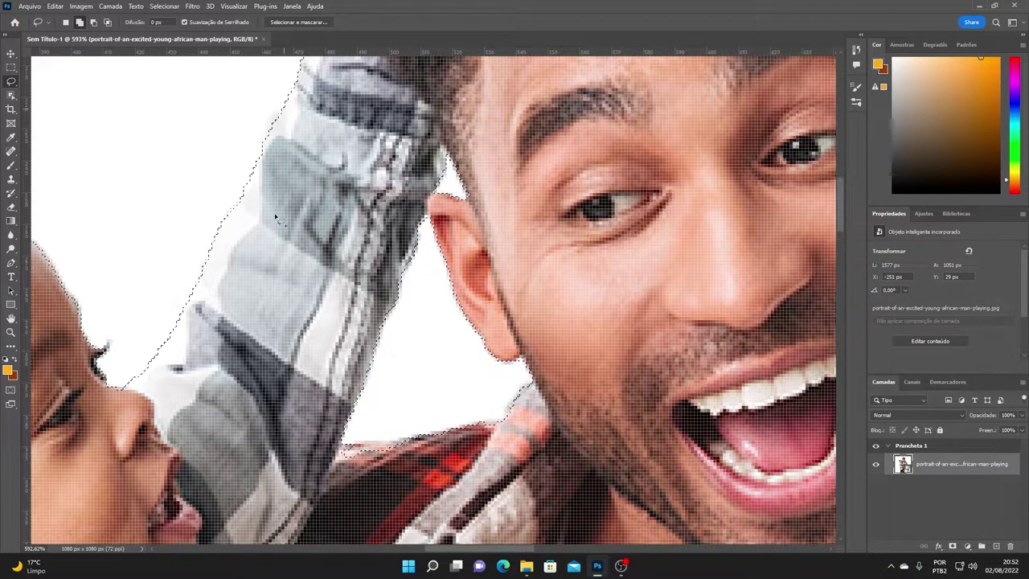
{"action": "left_click_drag", "start_coordinate": [404, 319], "coordinate": [357, 221]}
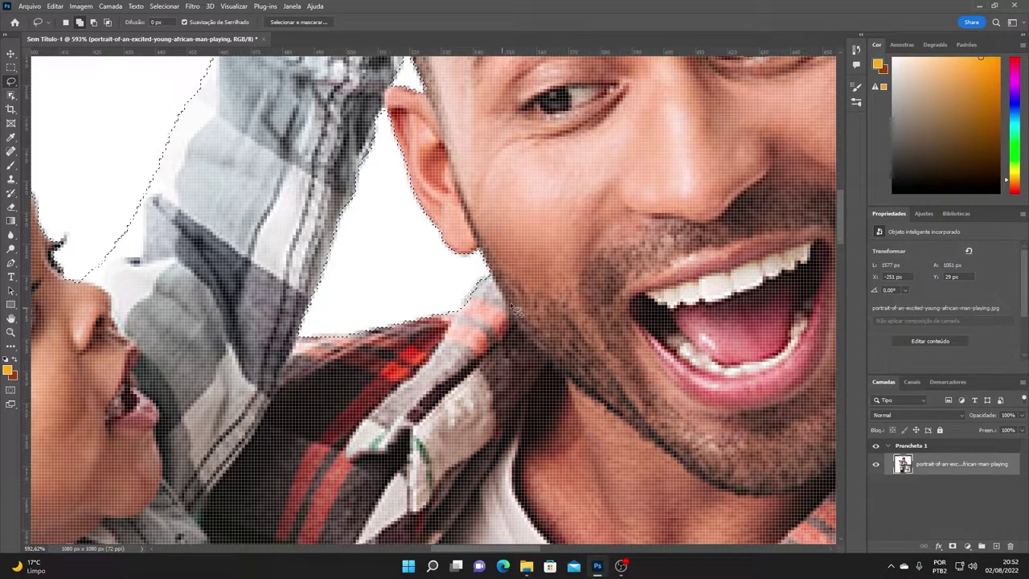
{"action": "scroll", "coordinate": [496, 278], "scroll_direction": "down", "scroll_amount": 5}
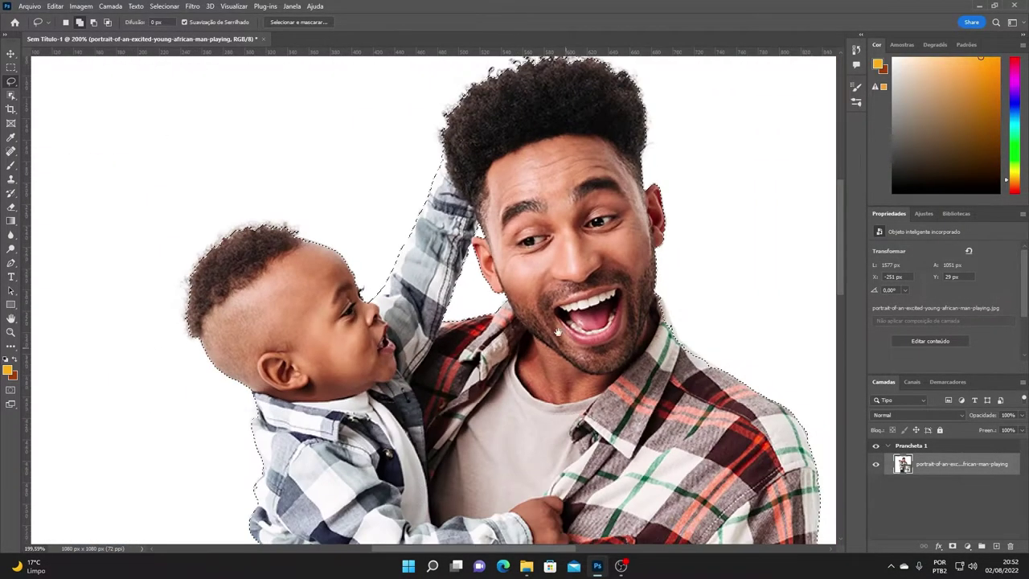
{"action": "scroll", "coordinate": [498, 277], "scroll_direction": "up", "scroll_amount": 2}
{"action": "scroll", "coordinate": [368, 226], "scroll_direction": "down", "scroll_amount": 1}
{"action": "scroll", "coordinate": [275, 212], "scroll_direction": "up", "scroll_amount": 5}
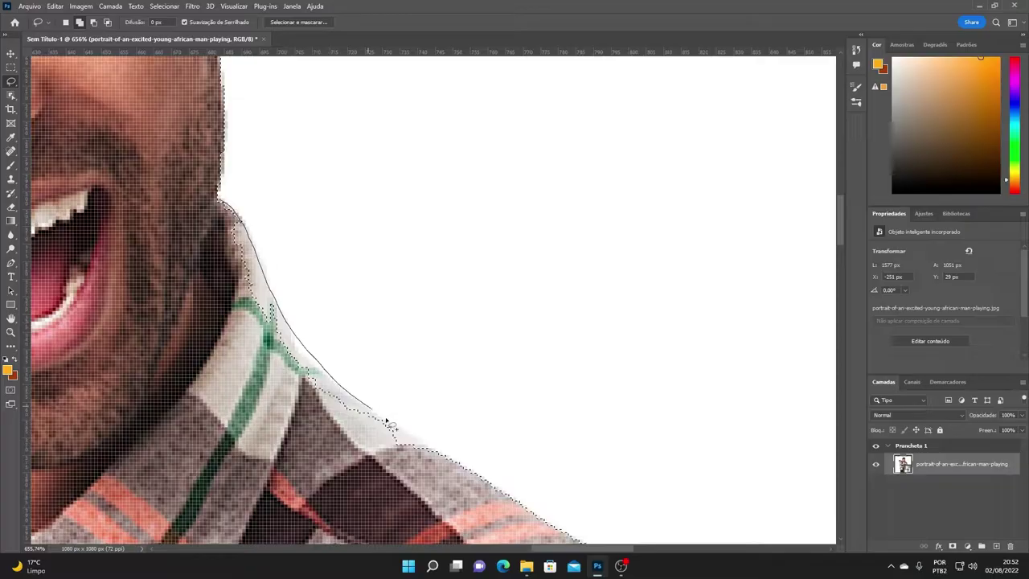
{"action": "scroll", "coordinate": [455, 464], "scroll_direction": "down", "scroll_amount": 3}
{"action": "left_click_drag", "start_coordinate": [488, 436], "coordinate": [494, 135]}
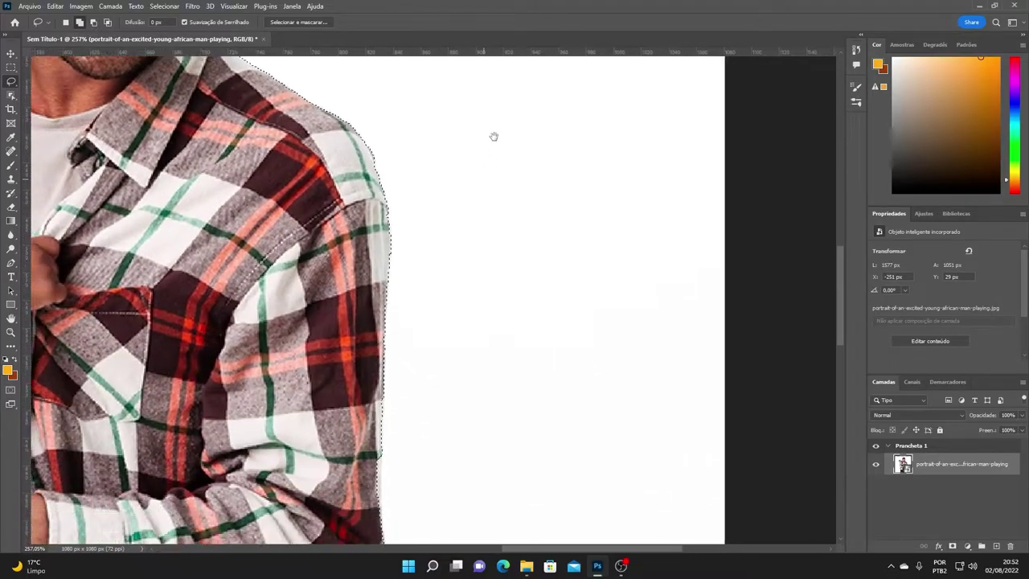
{"action": "scroll", "coordinate": [360, 468], "scroll_direction": "down", "scroll_amount": 2}
{"action": "scroll", "coordinate": [321, 402], "scroll_direction": "down", "scroll_amount": 2}
{"action": "scroll", "coordinate": [240, 271], "scroll_direction": "up", "scroll_amount": 1}
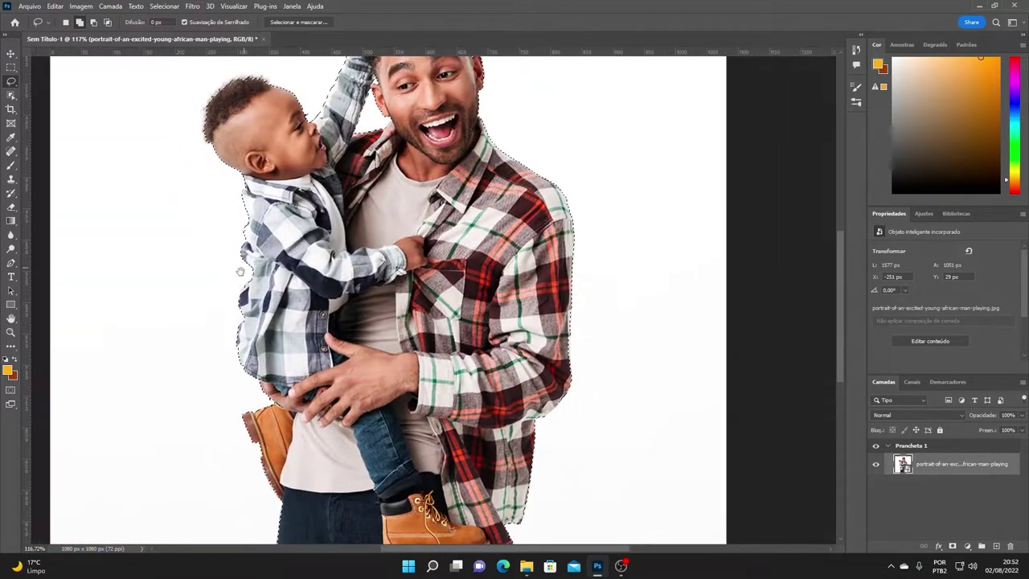
{"action": "scroll", "coordinate": [456, 301], "scroll_direction": "up", "scroll_amount": 2}
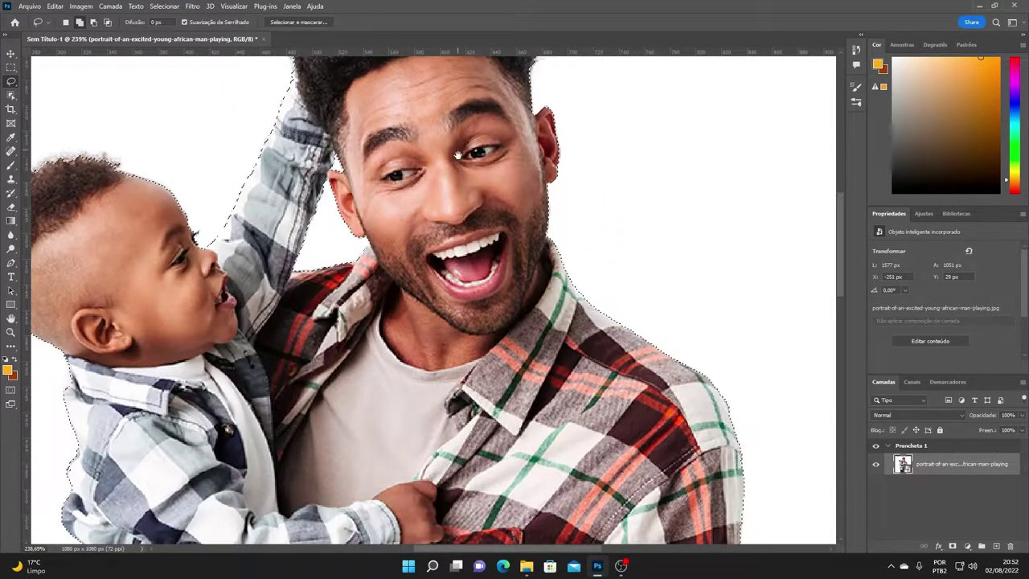
{"action": "scroll", "coordinate": [456, 302], "scroll_direction": "down", "scroll_amount": 3}
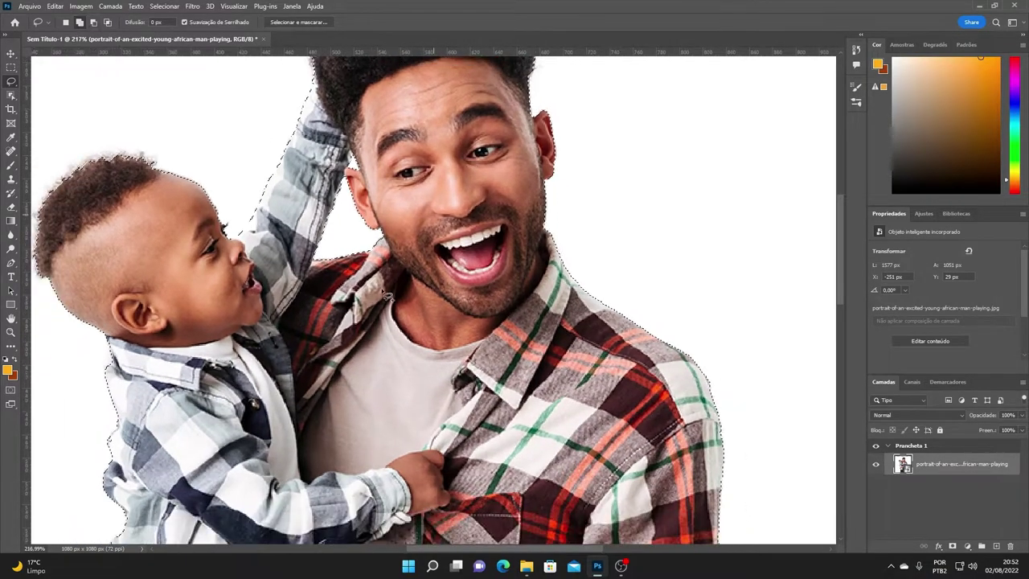
{"action": "scroll", "coordinate": [327, 302], "scroll_direction": "down", "scroll_amount": 1}
{"action": "left_click_drag", "start_coordinate": [327, 302], "coordinate": [369, 258]}
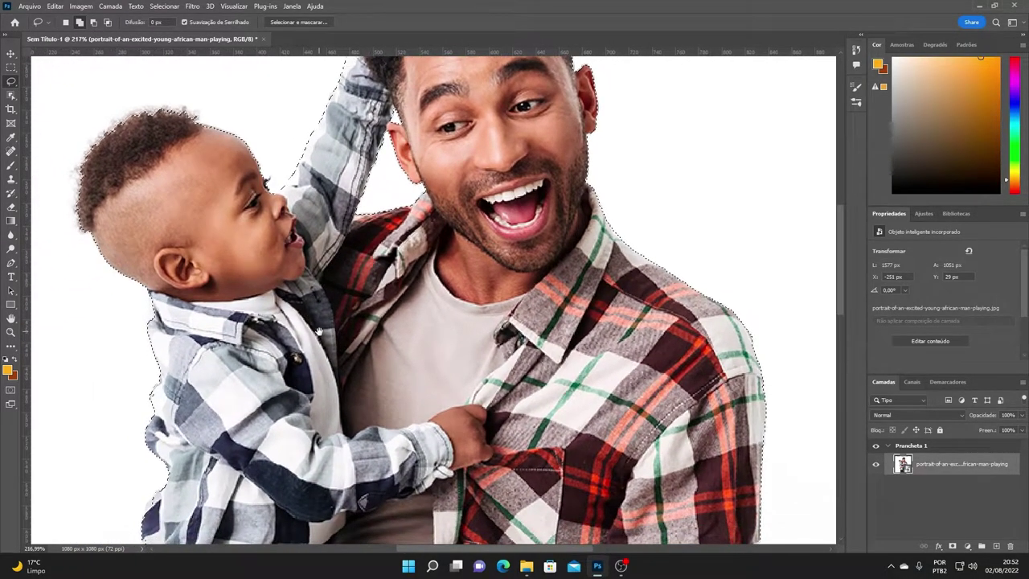
{"action": "scroll", "coordinate": [325, 215], "scroll_direction": "down", "scroll_amount": 2}
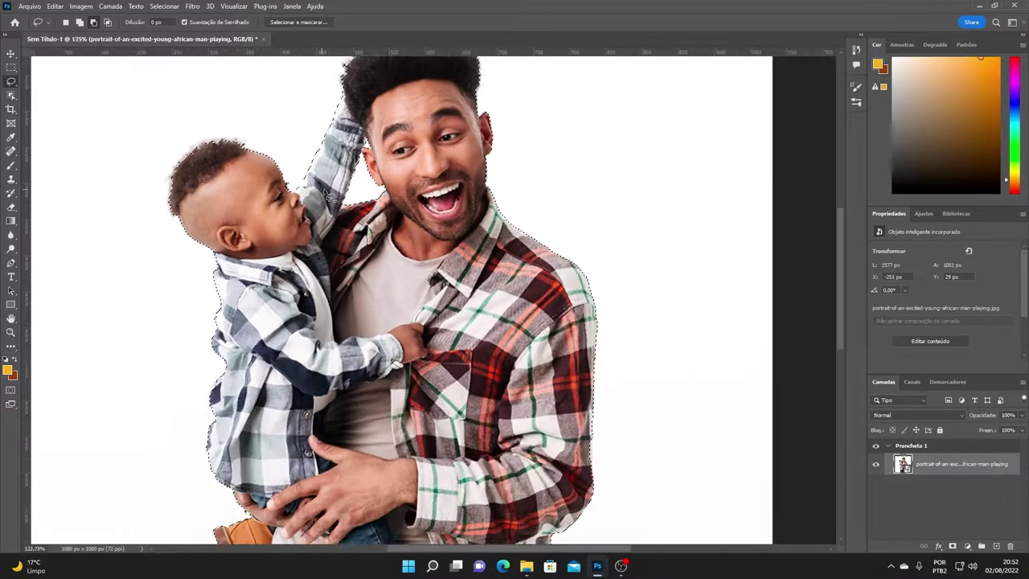
{"action": "scroll", "coordinate": [326, 215], "scroll_direction": "down", "scroll_amount": 2}
{"action": "scroll", "coordinate": [518, 342], "scroll_direction": "down", "scroll_amount": 1}
{"action": "scroll", "coordinate": [519, 342], "scroll_direction": "down", "scroll_amount": 1}
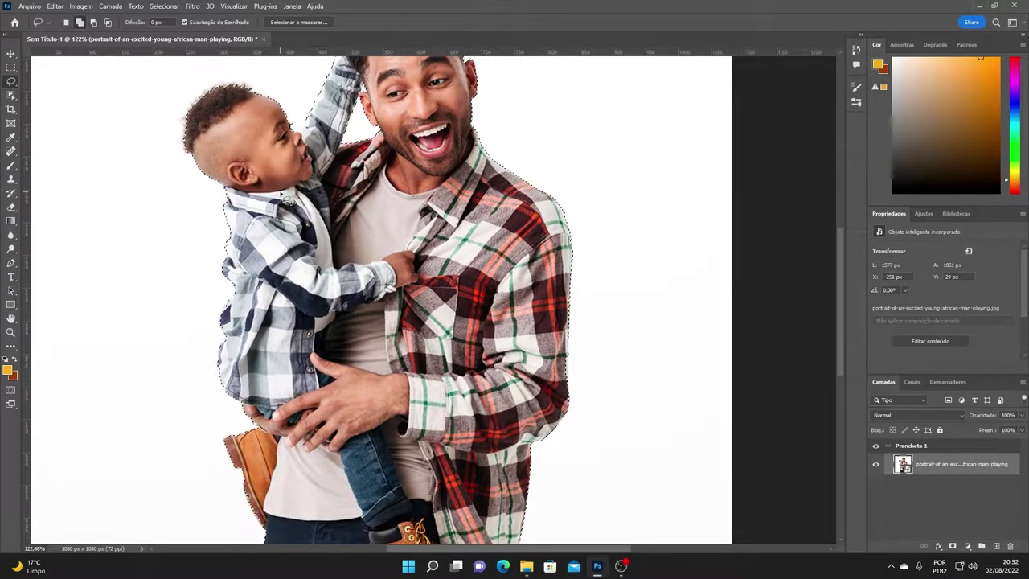
{"action": "scroll", "coordinate": [285, 233], "scroll_direction": "down", "scroll_amount": 4}
{"action": "scroll", "coordinate": [286, 277], "scroll_direction": "up", "scroll_amount": 5}
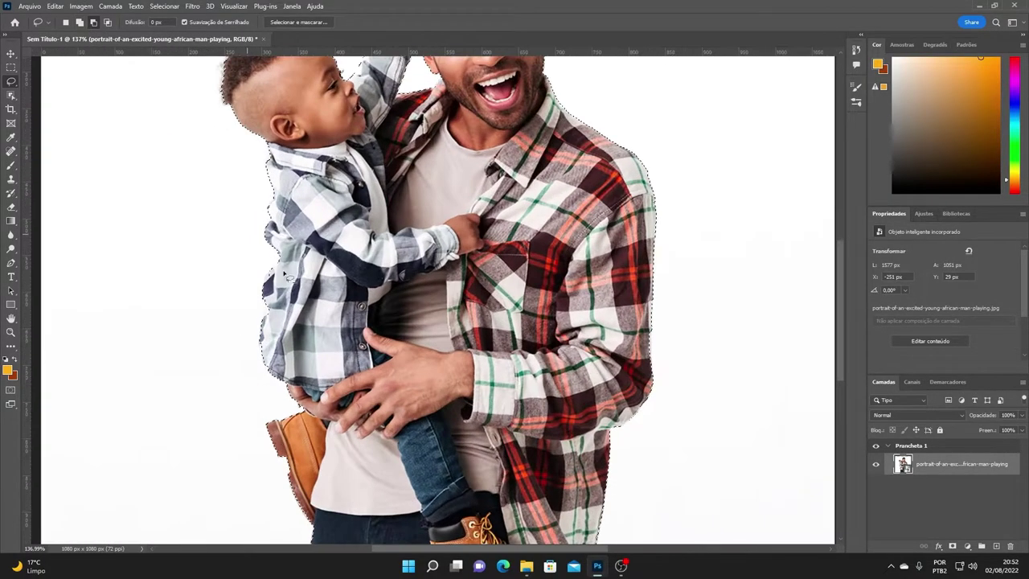
{"action": "scroll", "coordinate": [312, 434], "scroll_direction": "up", "scroll_amount": 3}
{"action": "scroll", "coordinate": [314, 426], "scroll_direction": "down", "scroll_amount": 5}
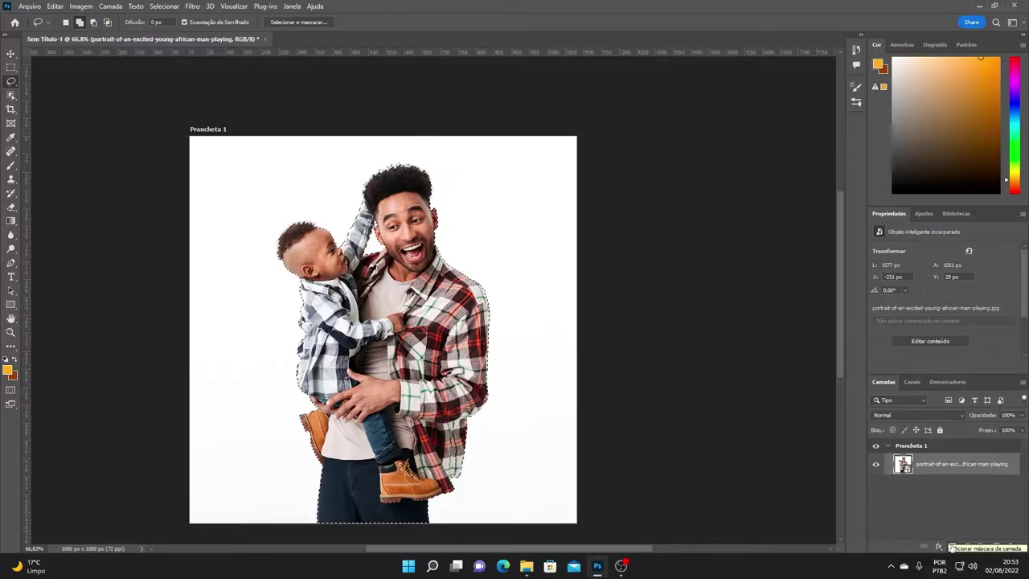
Step: Add a layer mask from the selection, hiding the portrait's white background
{"action": "left_click", "coordinate": [952, 547]}
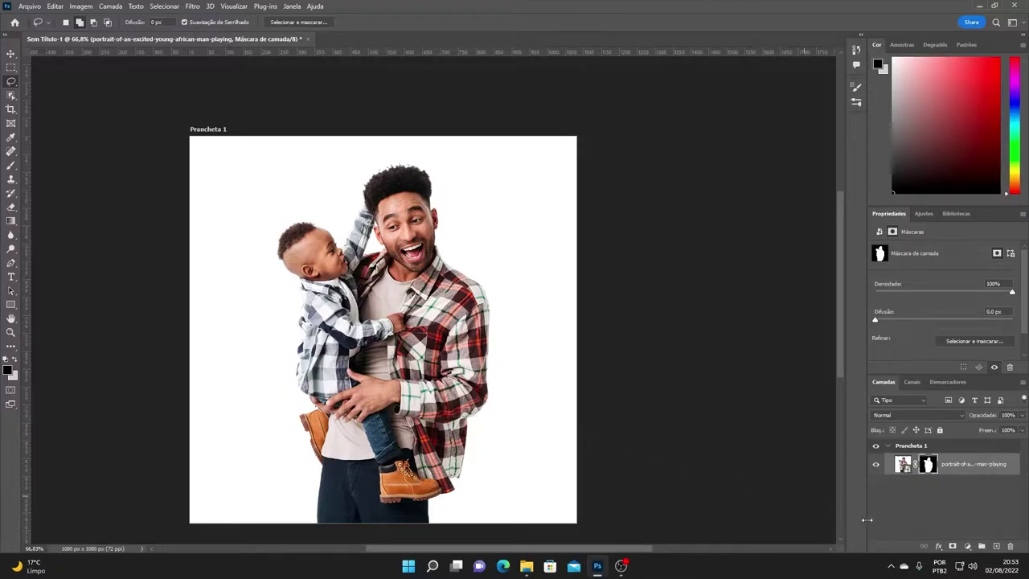
Step: Add an empty layer below the photo and copy ffab2e from the PALETA DE CORES notes
{"action": "left_click", "coordinate": [995, 546], "text": "ctrl"}
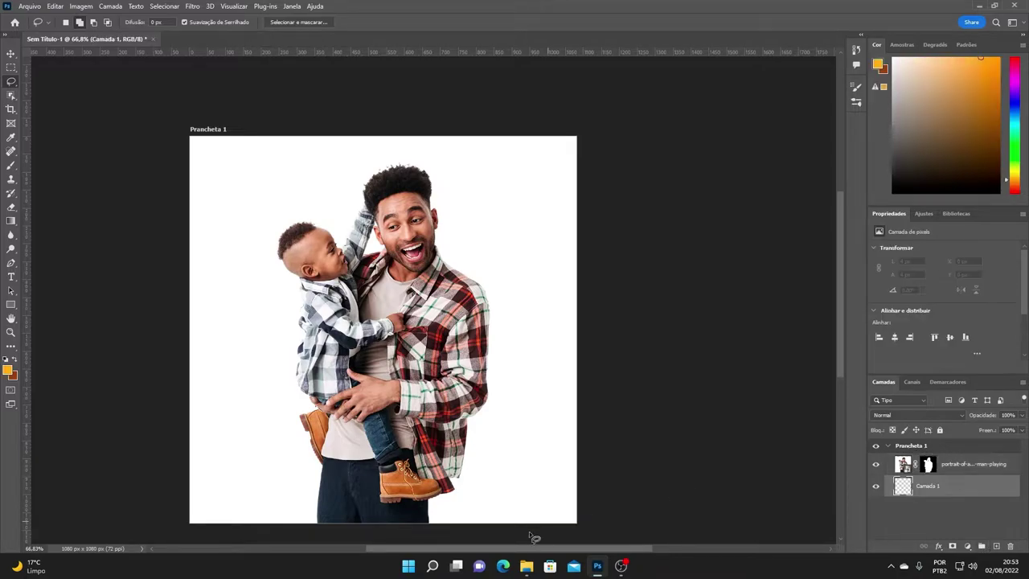
{"action": "left_click", "coordinate": [526, 566]}
{"action": "double_click", "coordinate": [581, 229]}
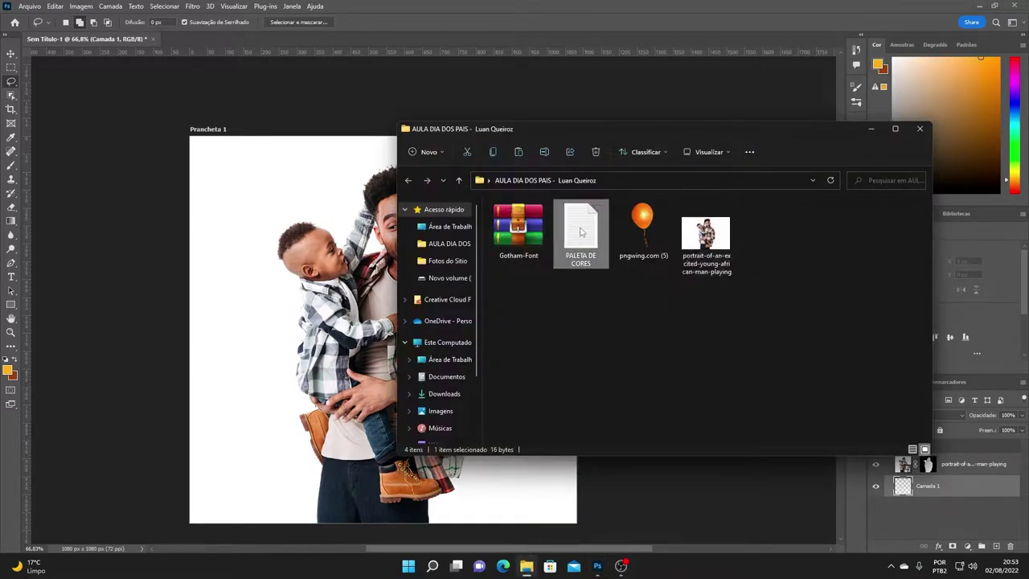
{"action": "double_click", "coordinate": [416, 196]}
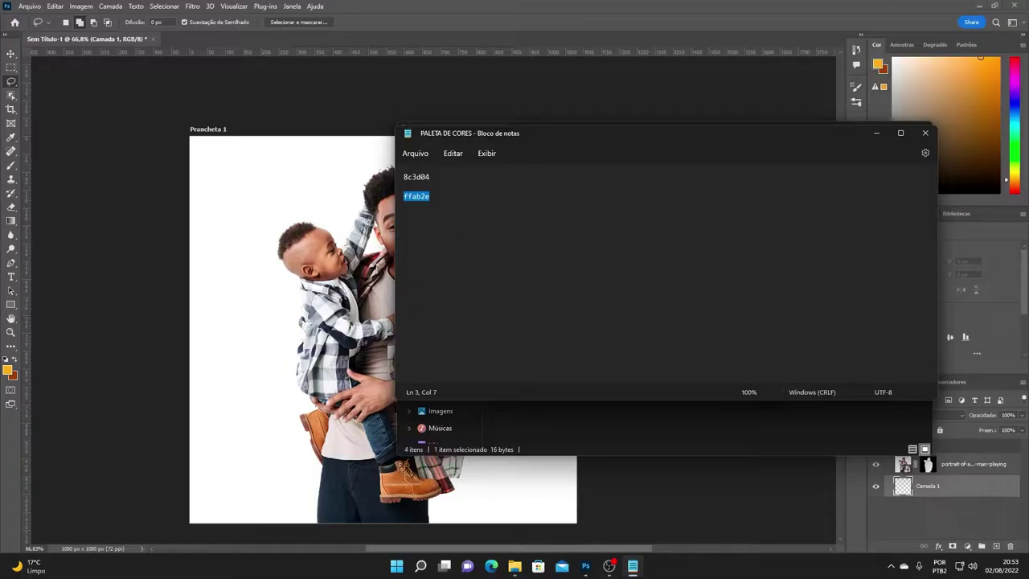
{"action": "left_click", "coordinate": [876, 133]}
{"action": "left_click", "coordinate": [874, 131]}
Step: Set foreground colour to #ffab2e and fill Camada 1 with it
{"action": "left_click", "coordinate": [8, 370]}
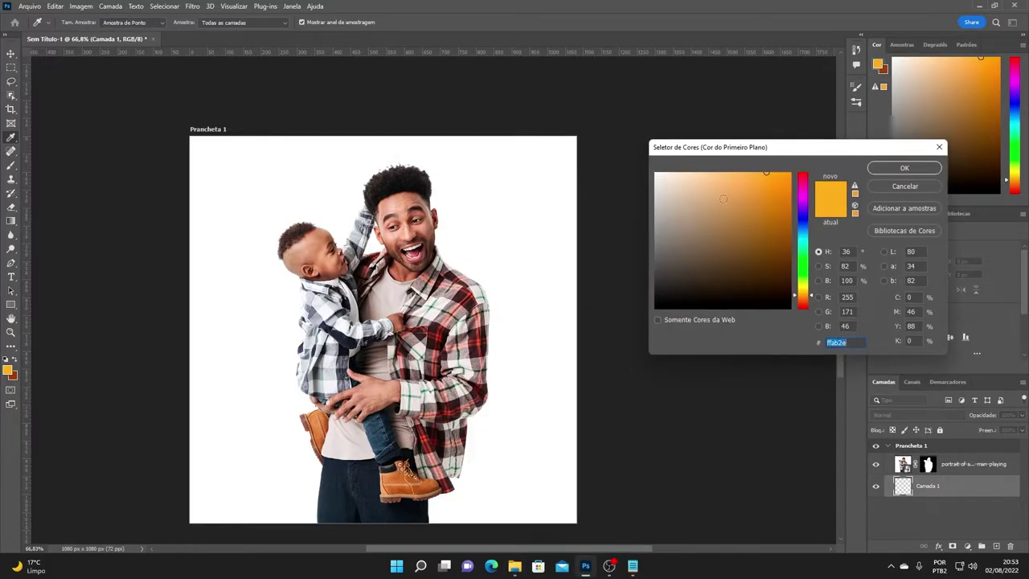
{"action": "left_click", "coordinate": [882, 170]}
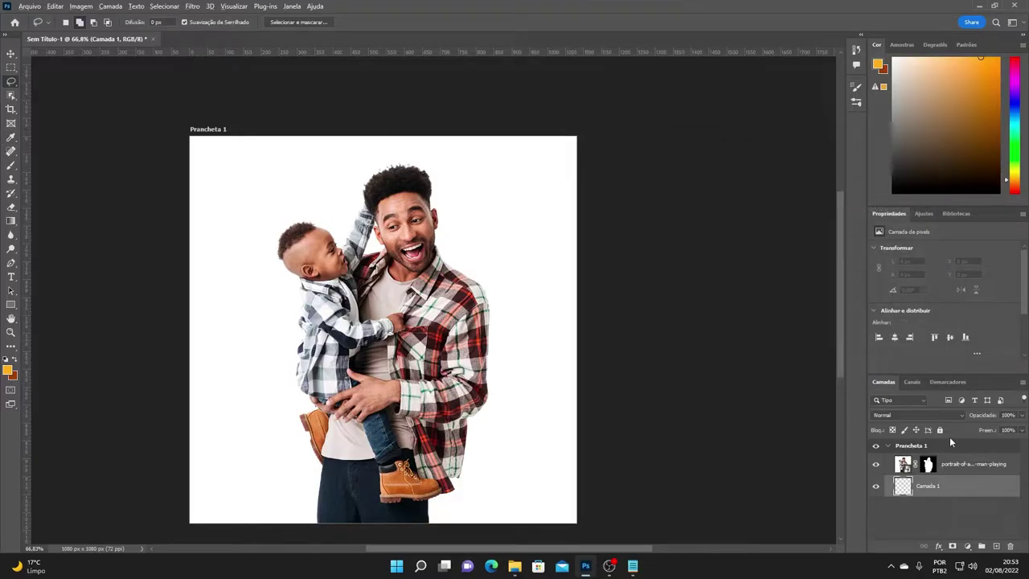
{"action": "key", "text": "alt+BackSpace"}
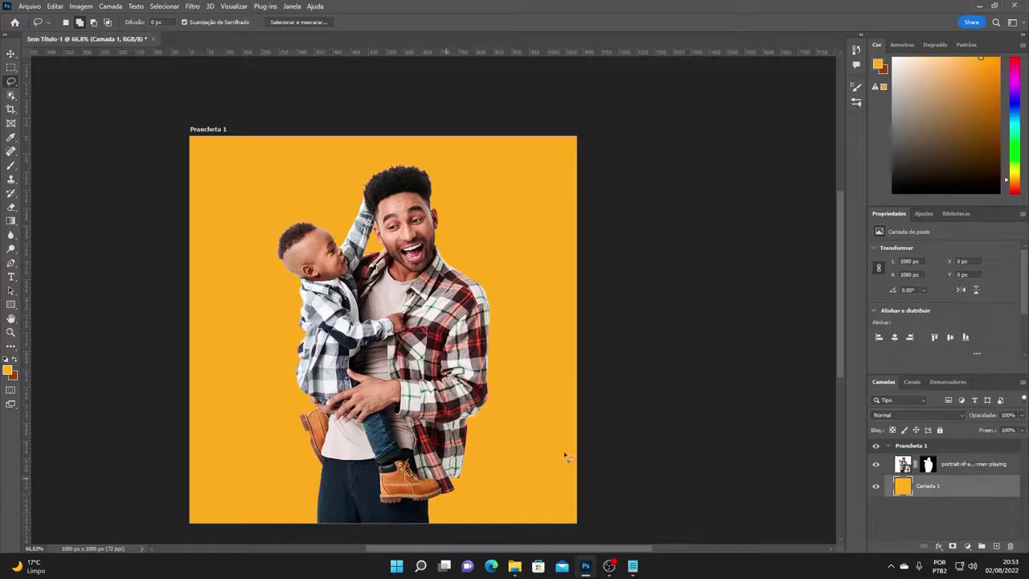
{"action": "left_click", "coordinate": [9, 53]}
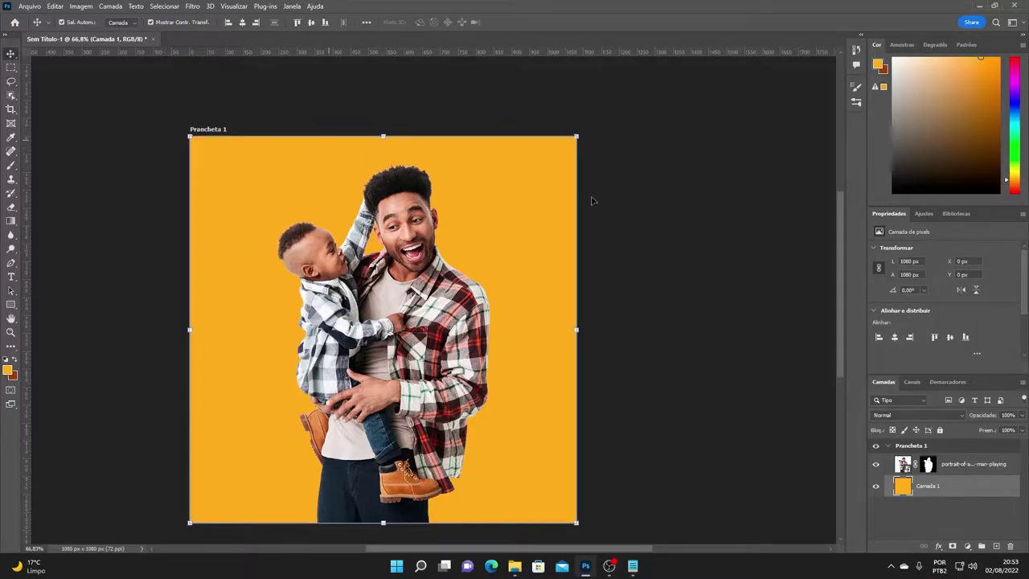
{"action": "left_click", "coordinate": [592, 198]}
{"action": "scroll", "coordinate": [425, 206], "scroll_direction": "up", "scroll_amount": 3}
{"action": "scroll", "coordinate": [437, 116], "scroll_direction": "up", "scroll_amount": 1}
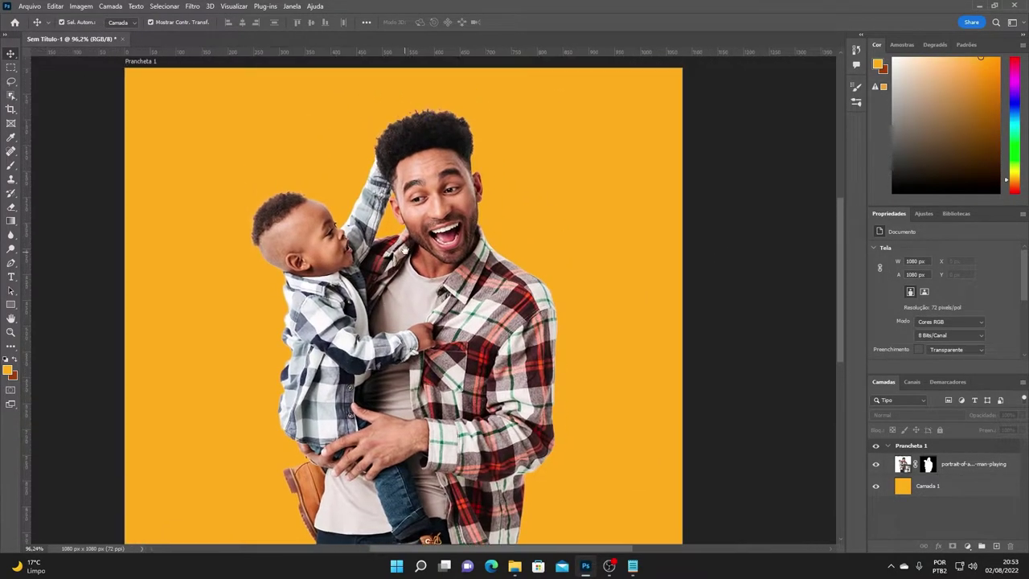
{"action": "scroll", "coordinate": [439, 113], "scroll_direction": "up", "scroll_amount": 1}
{"action": "scroll", "coordinate": [439, 112], "scroll_direction": "up", "scroll_amount": 1}
{"action": "scroll", "coordinate": [437, 129], "scroll_direction": "up", "scroll_amount": 1}
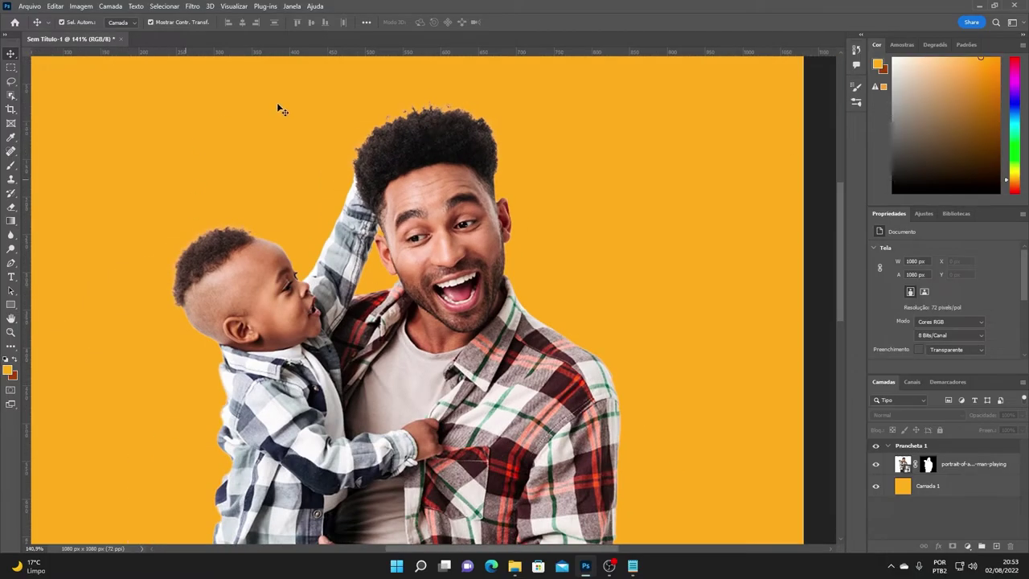
{"action": "scroll", "coordinate": [205, 347], "scroll_direction": "up", "scroll_amount": 1}
{"action": "scroll", "coordinate": [354, 347], "scroll_direction": "up", "scroll_amount": 1}
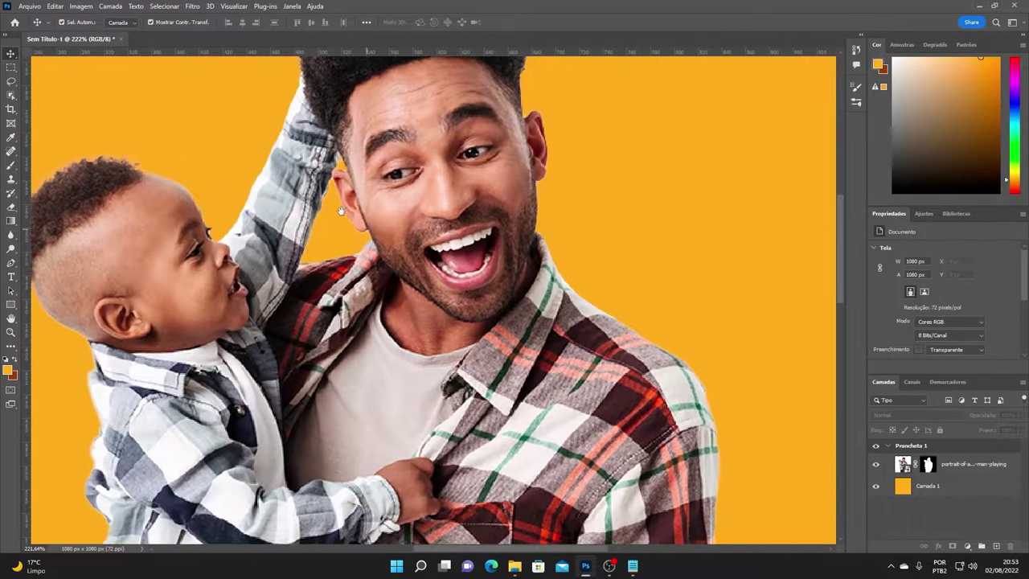
{"action": "scroll", "coordinate": [337, 241], "scroll_direction": "up", "scroll_amount": 1}
{"action": "scroll", "coordinate": [305, 395], "scroll_direction": "down", "scroll_amount": 5}
{"action": "scroll", "coordinate": [322, 321], "scroll_direction": "up", "scroll_amount": 3}
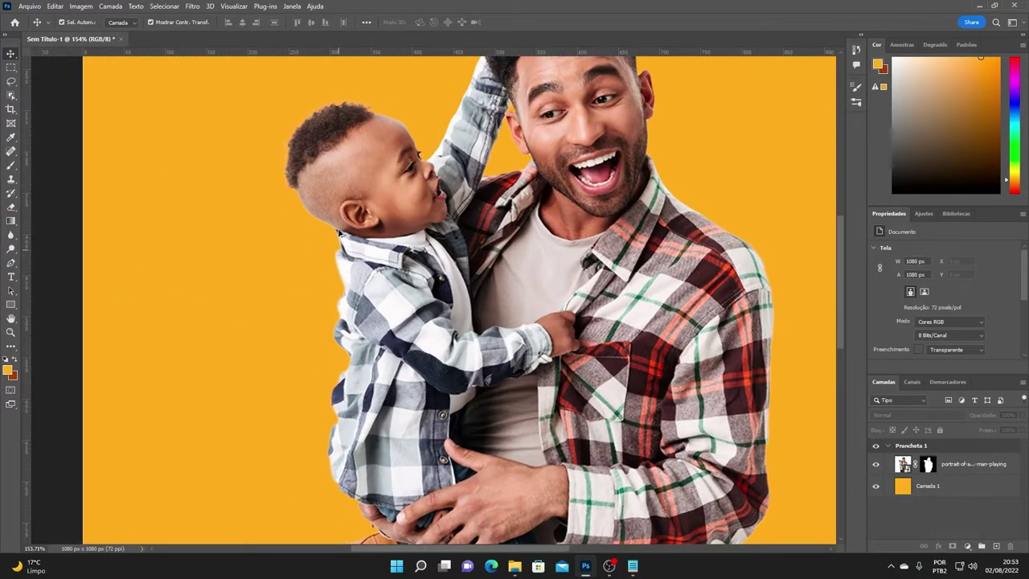
{"action": "scroll", "coordinate": [344, 241], "scroll_direction": "up", "scroll_amount": 3}
{"action": "scroll", "coordinate": [333, 344], "scroll_direction": "up", "scroll_amount": 2}
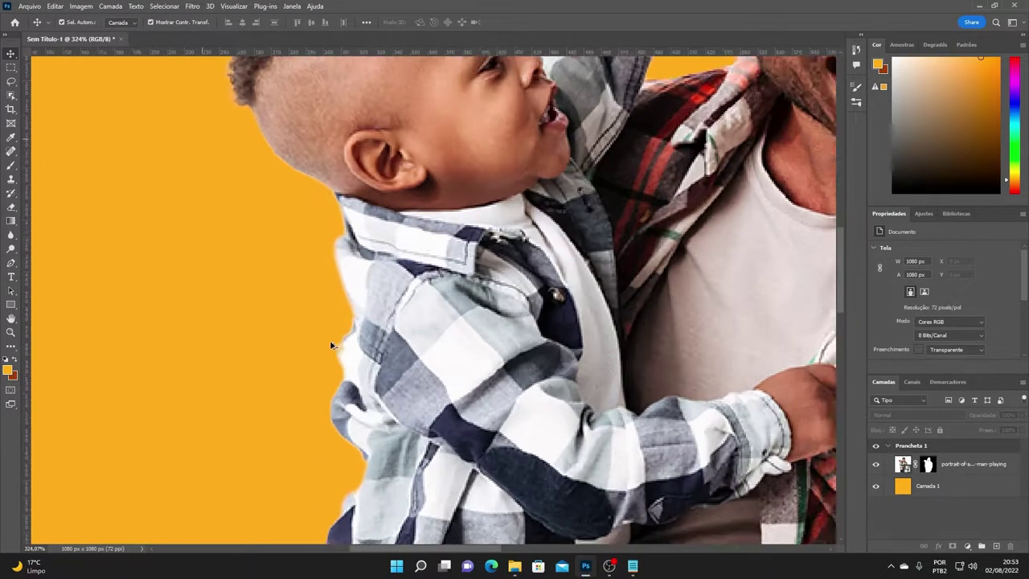
{"action": "scroll", "coordinate": [338, 321], "scroll_direction": "up", "scroll_amount": 1}
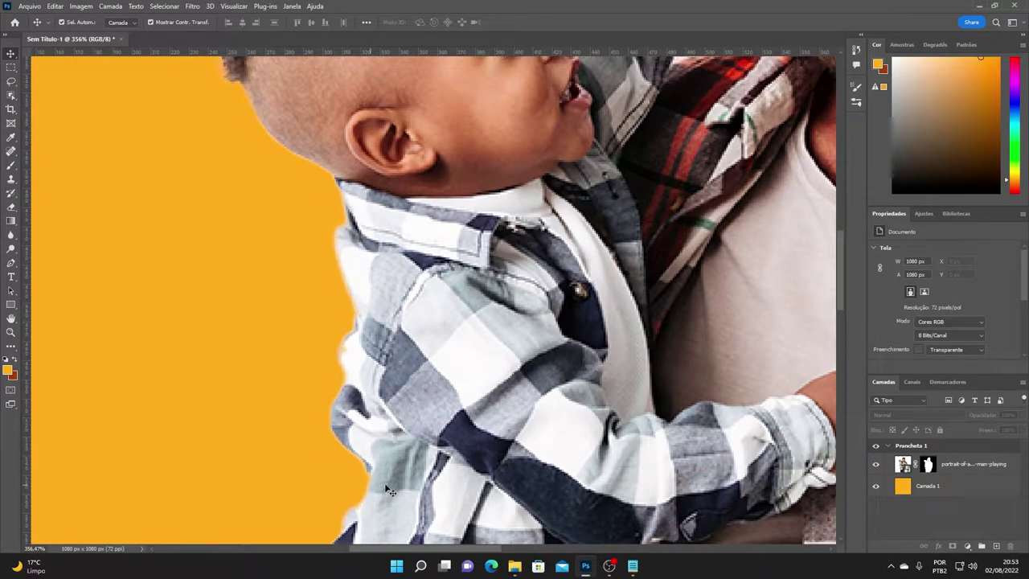
{"action": "scroll", "coordinate": [336, 363], "scroll_direction": "down", "scroll_amount": 2}
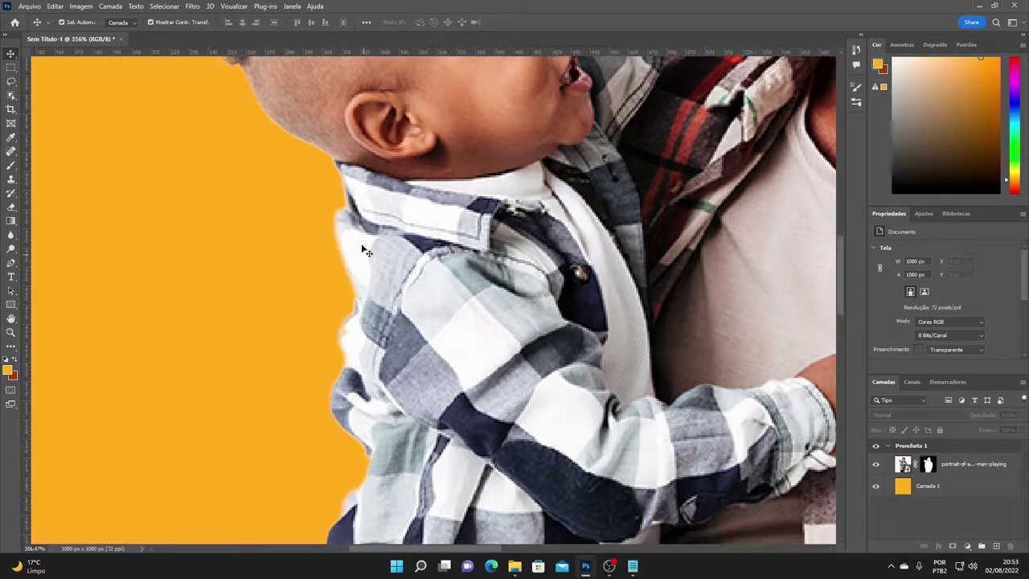
{"action": "scroll", "coordinate": [426, 290], "scroll_direction": "down", "scroll_amount": 3}
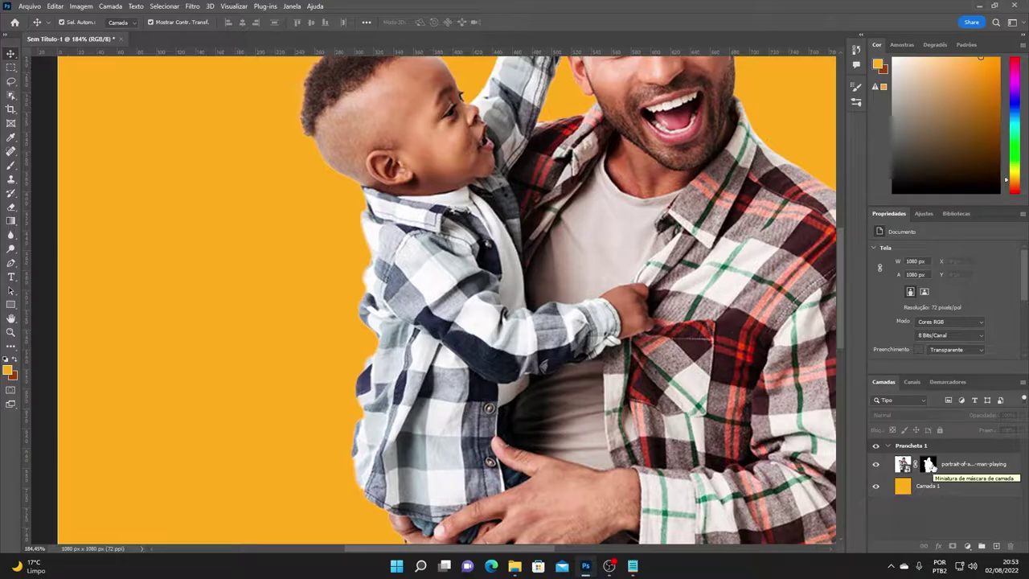
Step: Target the portrait's layer mask and choose a hard round 17 px brush
{"action": "left_click", "coordinate": [928, 465]}
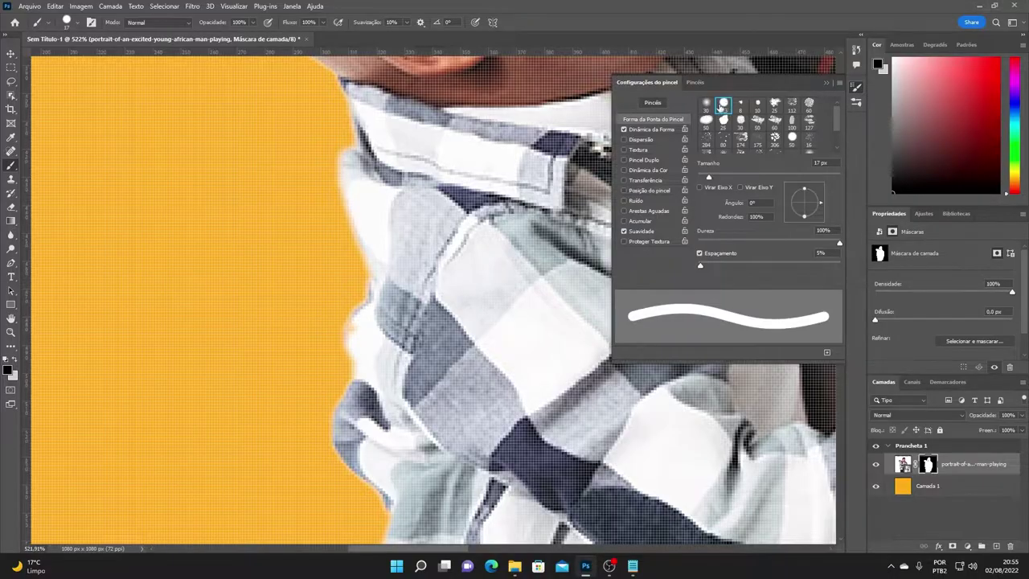
{"action": "left_click", "coordinate": [824, 83]}
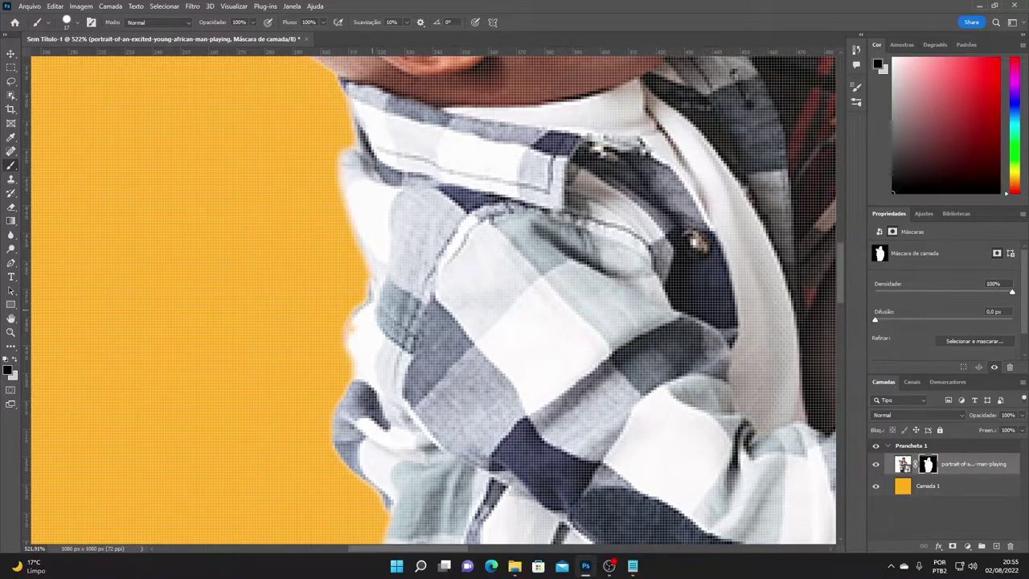
Step: Undo the stray orange stroke and target the portrait's layer mask for retouching
{"action": "scroll", "coordinate": [354, 333], "scroll_direction": "up", "scroll_amount": 2}
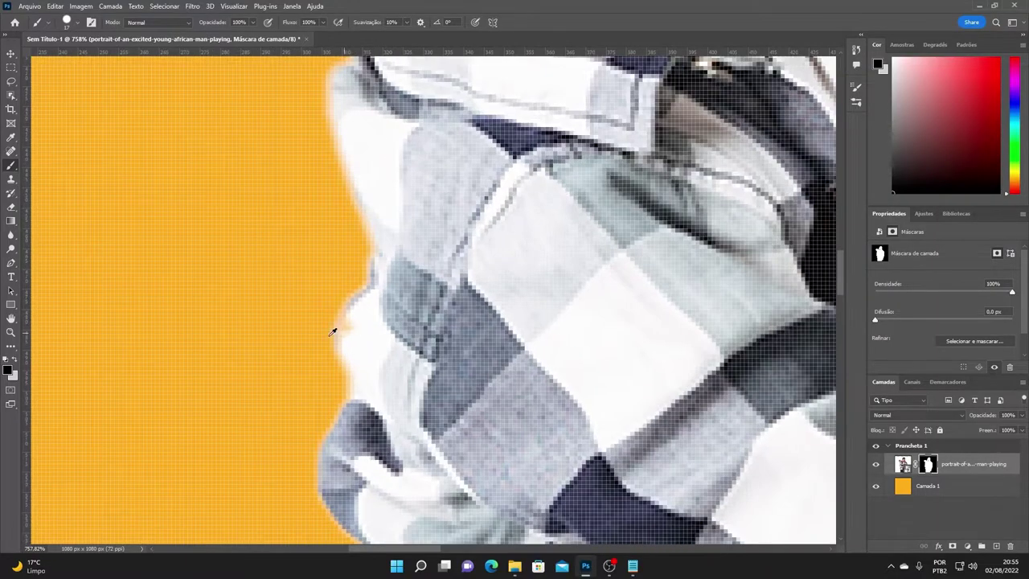
{"action": "left_click_drag", "start_coordinate": [350, 330], "coordinate": [482, 331]}
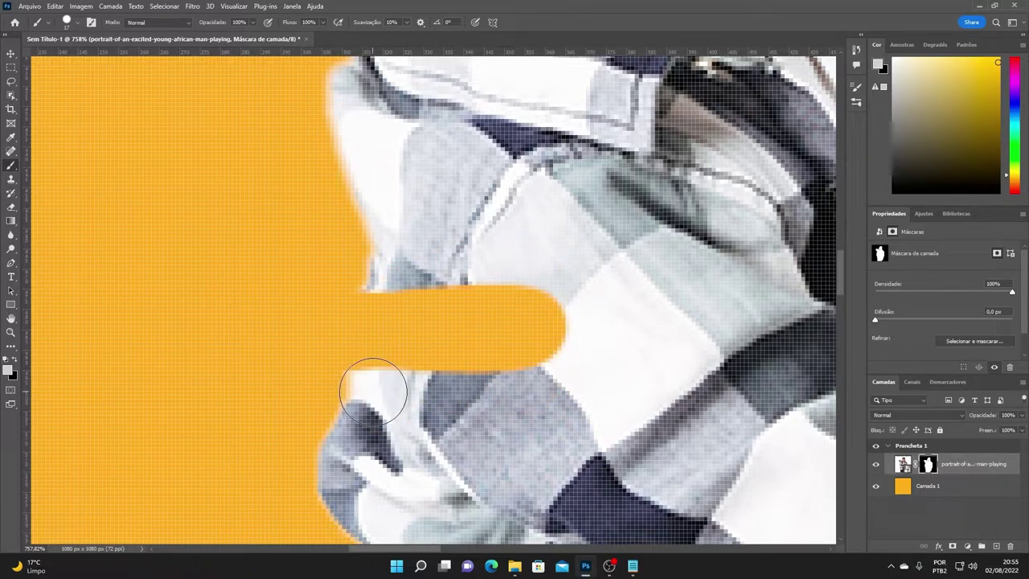
{"action": "key", "text": "ctrl+z"}
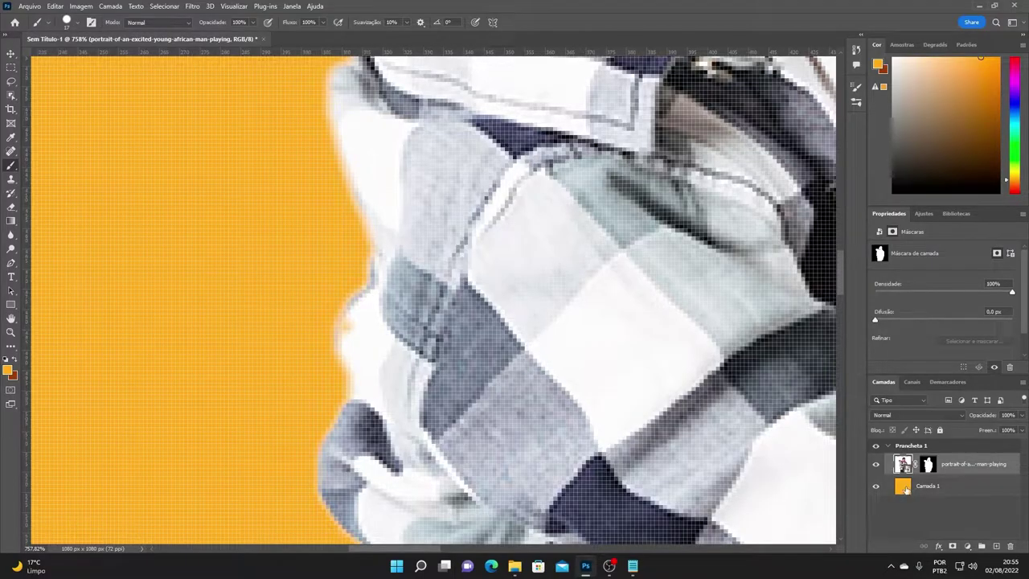
{"action": "left_click", "coordinate": [930, 465]}
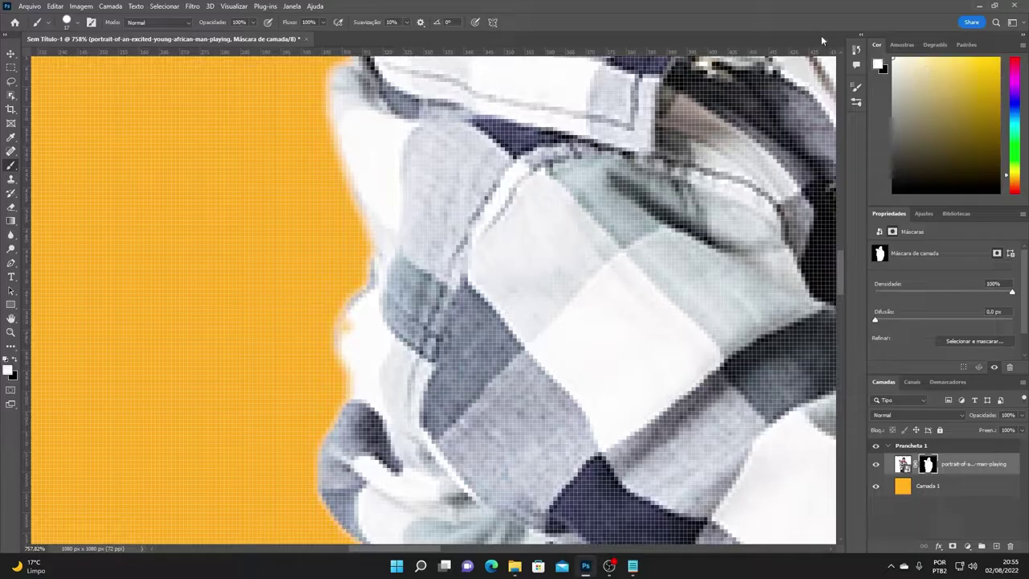
{"action": "scroll", "coordinate": [325, 260], "scroll_direction": "up", "scroll_amount": 2}
{"action": "scroll", "coordinate": [329, 388], "scroll_direction": "up", "scroll_amount": 2, "text": "alt"}
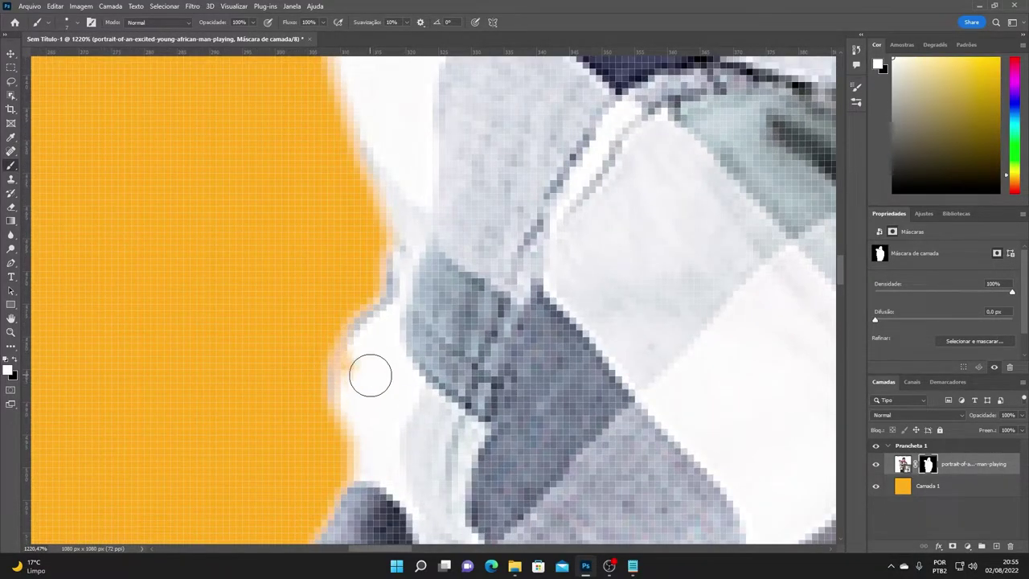
{"action": "left_click_drag", "start_coordinate": [373, 395], "coordinate": [361, 359]}
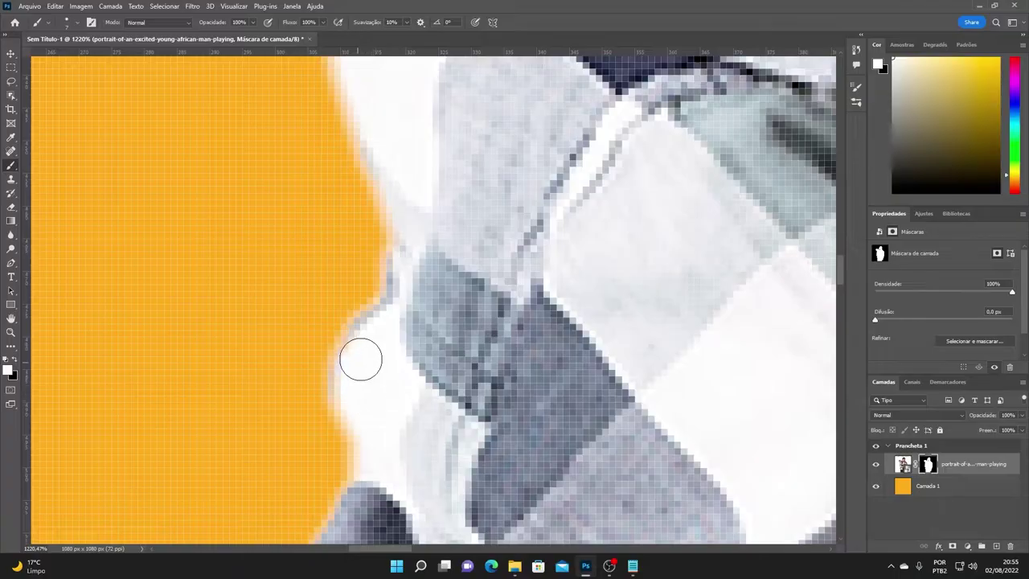
{"action": "scroll", "coordinate": [386, 344], "scroll_direction": "down", "scroll_amount": 2}
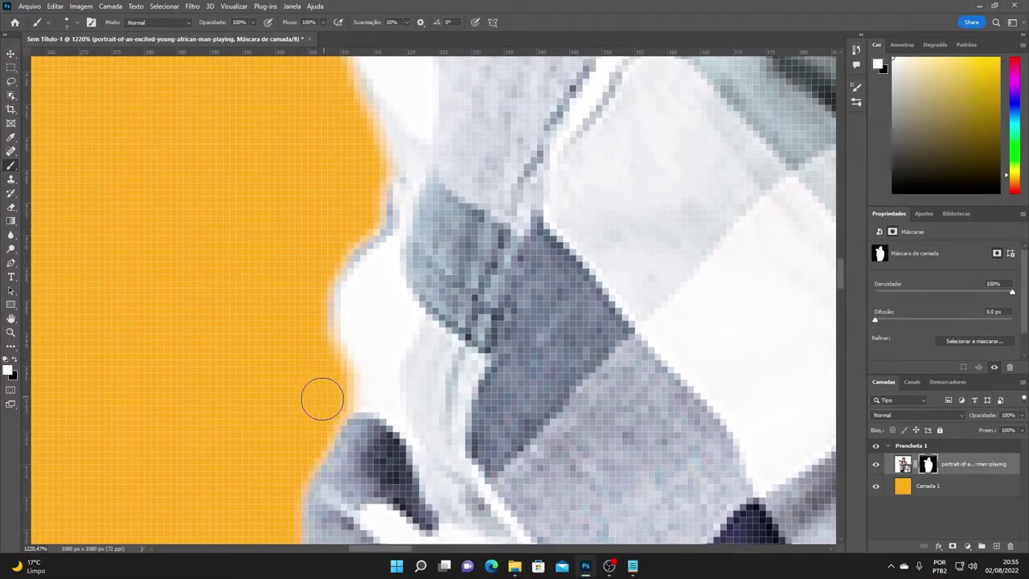
Step: Paint black on the mask to hide the white fringe along the shirt edge
{"action": "key", "text": "x"}
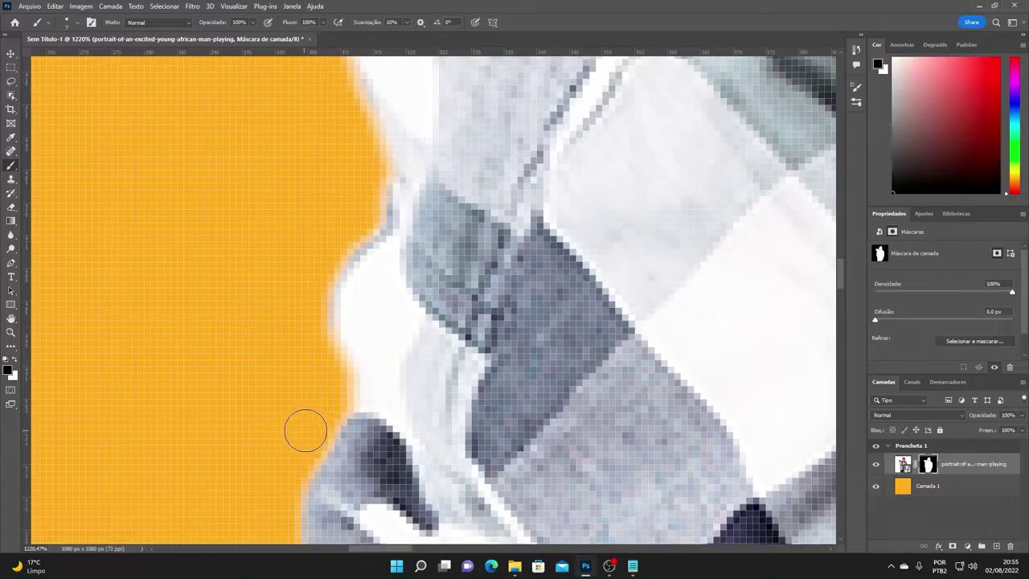
{"action": "mouse_move", "coordinate": [327, 410]}
{"action": "left_mouse_down"}
{"action": "mouse_move", "coordinate": [315, 298]}
{"action": "mouse_move", "coordinate": [361, 213]}
{"action": "left_mouse_up"}
{"action": "scroll", "coordinate": [361, 212], "scroll_direction": "up", "scroll_amount": 3}
{"action": "mouse_move", "coordinate": [379, 145]}
{"action": "left_mouse_down"}
{"action": "mouse_move", "coordinate": [367, 79]}
{"action": "mouse_move", "coordinate": [357, 185]}
{"action": "mouse_move", "coordinate": [426, 361]}
{"action": "mouse_move", "coordinate": [418, 411]}
{"action": "left_mouse_up"}
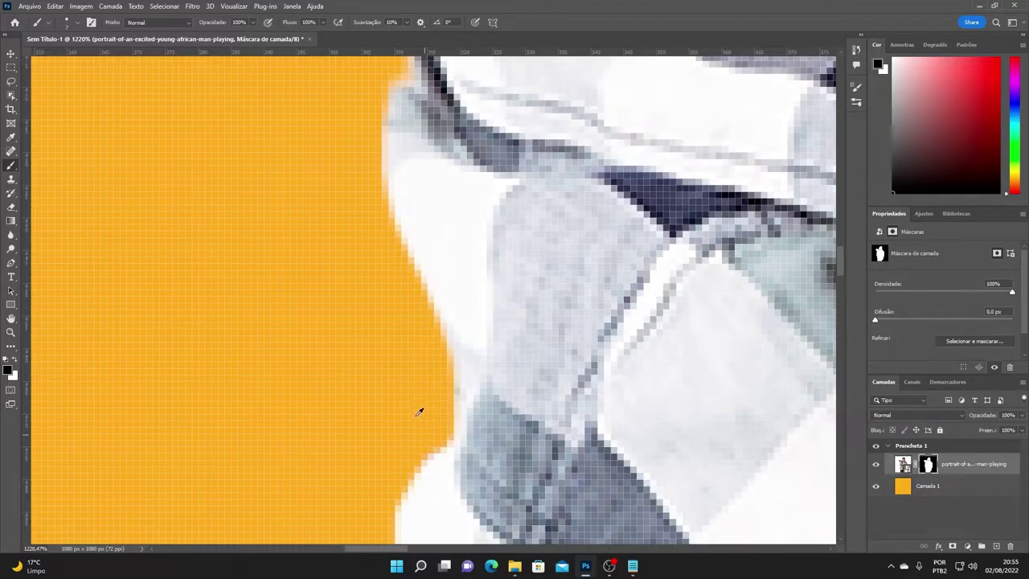
{"action": "scroll", "coordinate": [423, 420], "scroll_direction": "down", "scroll_amount": 3}
{"action": "scroll", "coordinate": [396, 242], "scroll_direction": "up", "scroll_amount": 2}
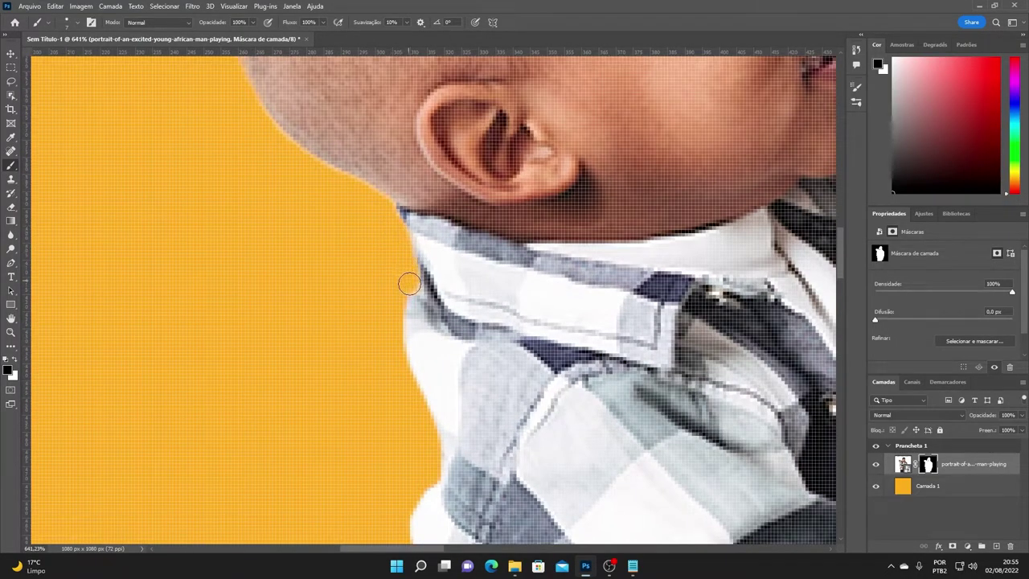
{"action": "scroll", "coordinate": [402, 378], "scroll_direction": "up", "scroll_amount": 2}
{"action": "left_click_drag", "start_coordinate": [422, 250], "coordinate": [386, 427]}
{"action": "scroll", "coordinate": [388, 402], "scroll_direction": "down", "scroll_amount": 3}
{"action": "mouse_move", "coordinate": [392, 355]}
{"action": "left_mouse_down"}
{"action": "mouse_move", "coordinate": [381, 323]}
{"action": "mouse_move", "coordinate": [356, 450]}
{"action": "left_mouse_up"}
{"action": "scroll", "coordinate": [356, 450], "scroll_direction": "down", "scroll_amount": 2}
{"action": "scroll", "coordinate": [377, 393], "scroll_direction": "down", "scroll_amount": 1}
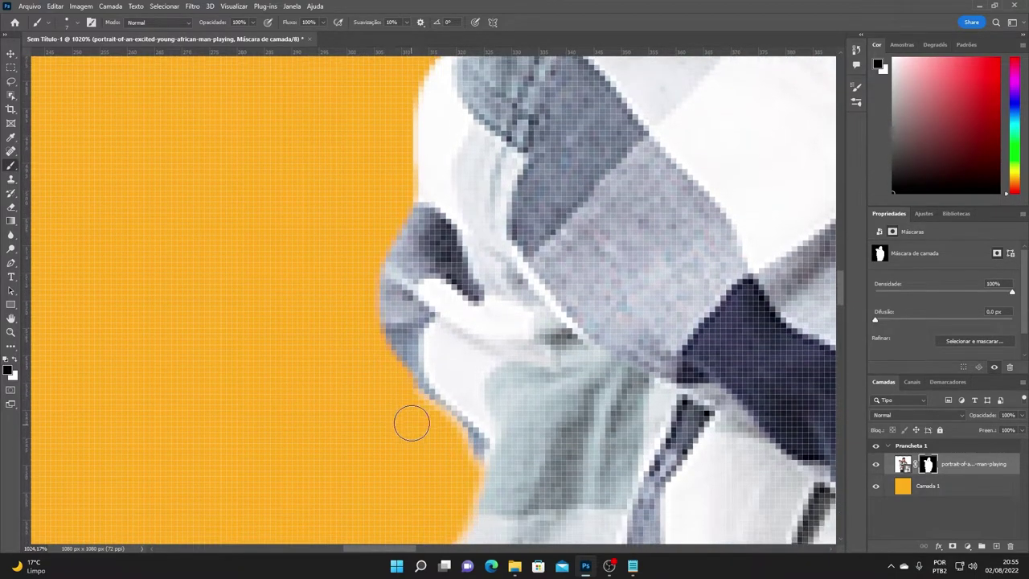
{"action": "scroll", "coordinate": [411, 421], "scroll_direction": "down", "scroll_amount": 1}
{"action": "mouse_move", "coordinate": [406, 361]}
{"action": "left_mouse_down"}
{"action": "mouse_move", "coordinate": [448, 416]}
{"action": "mouse_move", "coordinate": [435, 389]}
{"action": "mouse_move", "coordinate": [452, 441]}
{"action": "mouse_move", "coordinate": [463, 340]}
{"action": "mouse_move", "coordinate": [404, 461]}
{"action": "mouse_move", "coordinate": [426, 446]}
{"action": "left_mouse_up"}
Step: Hide the remaining white fringe along the collar and lower shirt edge
{"action": "scroll", "coordinate": [451, 434], "scroll_direction": "down", "scroll_amount": 2}
{"action": "scroll", "coordinate": [442, 374], "scroll_direction": "down", "scroll_amount": 2}
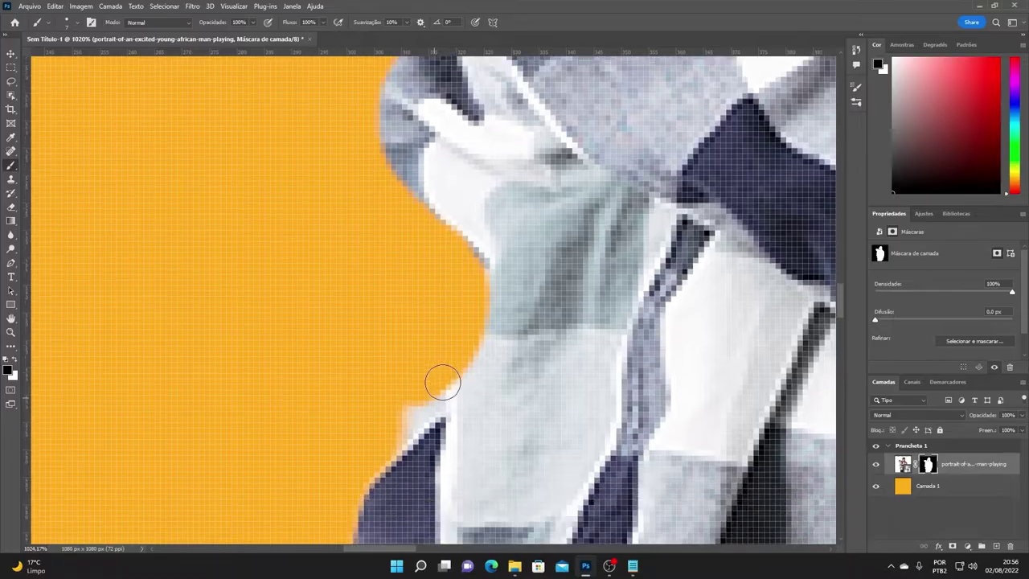
{"action": "left_click_drag", "start_coordinate": [441, 375], "coordinate": [379, 453]}
{"action": "scroll", "coordinate": [422, 260], "scroll_direction": "down", "scroll_amount": 2}
{"action": "scroll", "coordinate": [453, 165], "scroll_direction": "down", "scroll_amount": 2}
{"action": "mouse_move", "coordinate": [452, 164]}
{"action": "left_mouse_down"}
{"action": "mouse_move", "coordinate": [434, 196]}
{"action": "mouse_move", "coordinate": [434, 310]}
{"action": "mouse_move", "coordinate": [464, 404]}
{"action": "left_mouse_up"}
{"action": "scroll", "coordinate": [464, 405], "scroll_direction": "down", "scroll_amount": 1}
{"action": "mouse_move", "coordinate": [465, 316]}
{"action": "left_mouse_down"}
{"action": "mouse_move", "coordinate": [427, 386]}
{"action": "mouse_move", "coordinate": [426, 426]}
{"action": "mouse_move", "coordinate": [446, 297]}
{"action": "mouse_move", "coordinate": [410, 434]}
{"action": "left_mouse_up"}
{"action": "scroll", "coordinate": [426, 426], "scroll_direction": "down", "scroll_amount": 2}
{"action": "scroll", "coordinate": [418, 418], "scroll_direction": "down", "scroll_amount": 2}
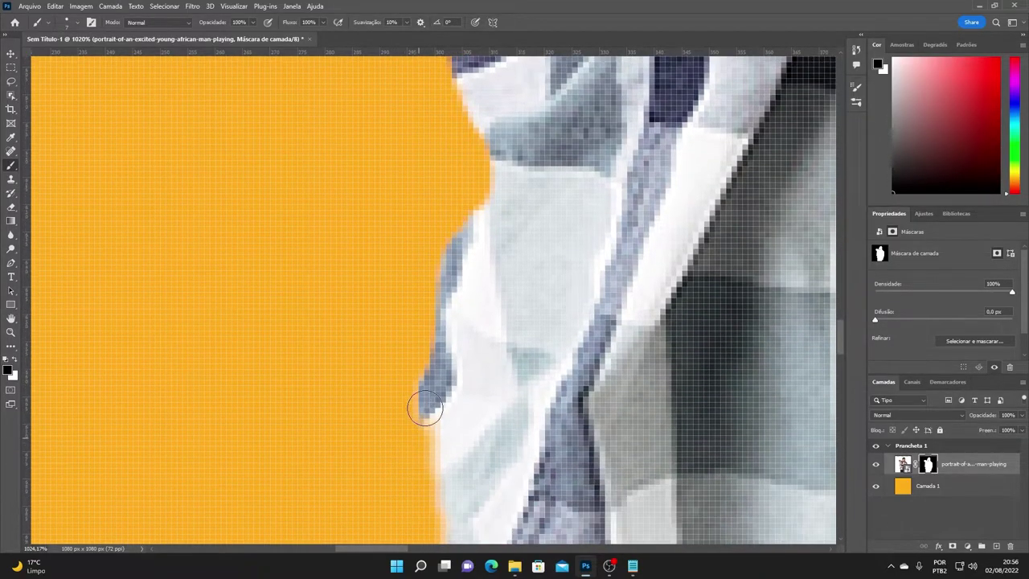
{"action": "scroll", "coordinate": [415, 405], "scroll_direction": "down", "scroll_amount": 1}
{"action": "left_click_drag", "start_coordinate": [416, 374], "coordinate": [437, 455]}
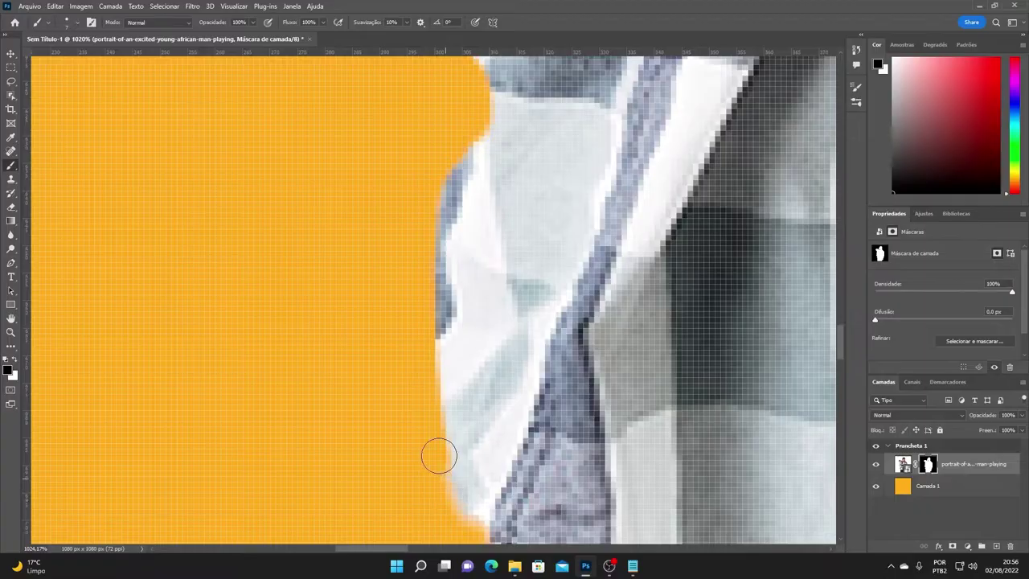
{"action": "scroll", "coordinate": [436, 455], "scroll_direction": "down", "scroll_amount": 2}
{"action": "left_click_drag", "start_coordinate": [424, 372], "coordinate": [467, 473]}
{"action": "scroll", "coordinate": [478, 463], "scroll_direction": "down", "scroll_amount": 2}
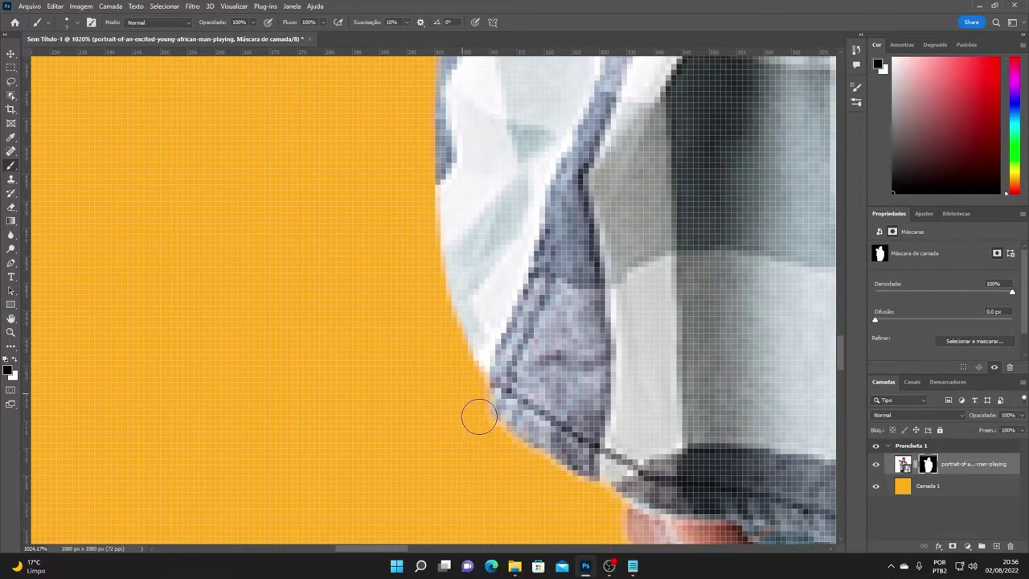
{"action": "mouse_move", "coordinate": [477, 416]}
{"action": "left_mouse_down"}
{"action": "mouse_move", "coordinate": [542, 477]}
{"action": "mouse_move", "coordinate": [508, 453]}
{"action": "mouse_move", "coordinate": [577, 494]}
{"action": "mouse_move", "coordinate": [416, 260]}
{"action": "left_mouse_up"}
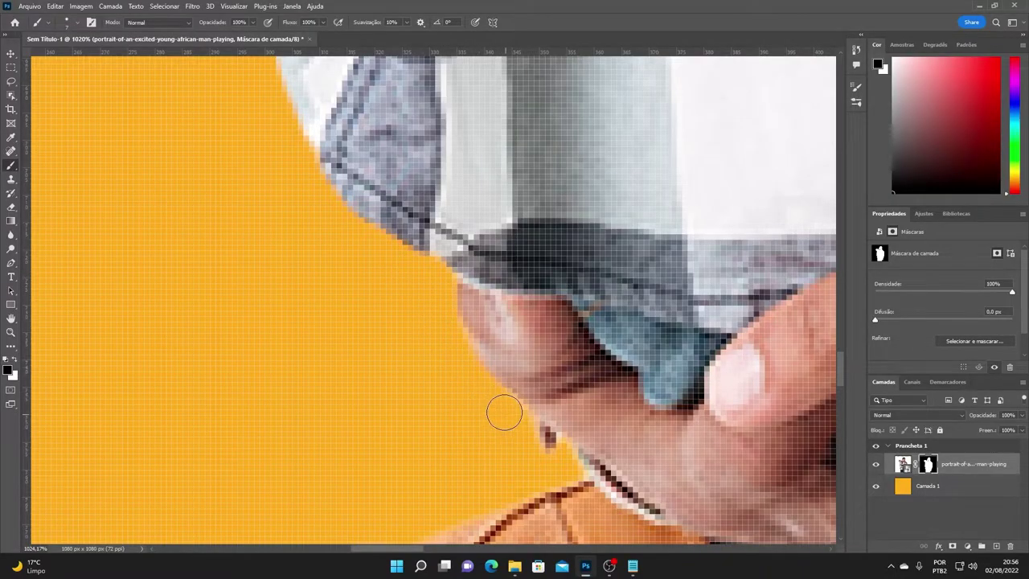
Step: Try a white reveal stroke on the shirt edge, undo it, and return to black
{"action": "scroll", "coordinate": [415, 314], "scroll_direction": "down", "scroll_amount": 5}
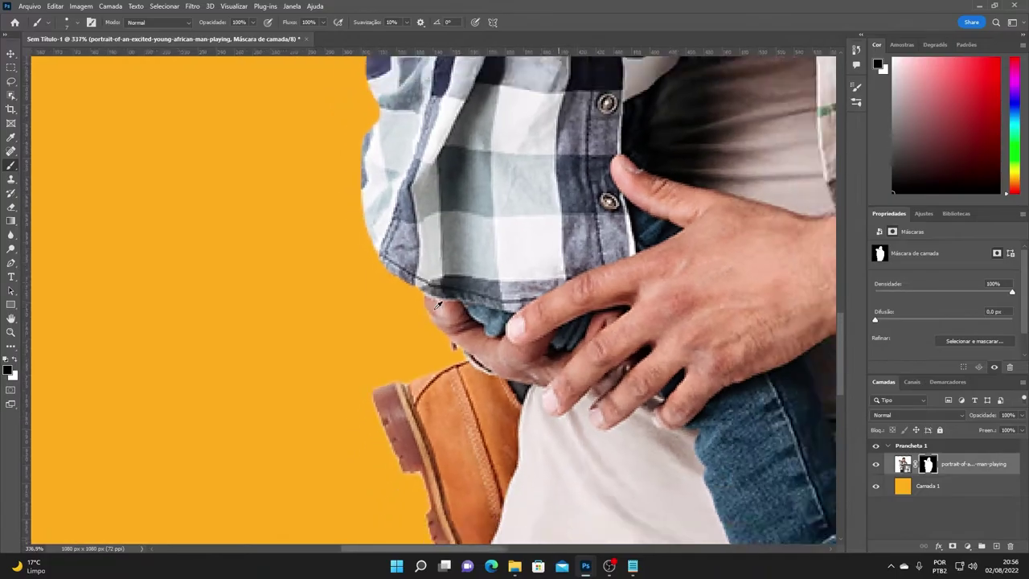
{"action": "scroll", "coordinate": [474, 270], "scroll_direction": "up", "scroll_amount": 5}
{"action": "key", "text": "x"}
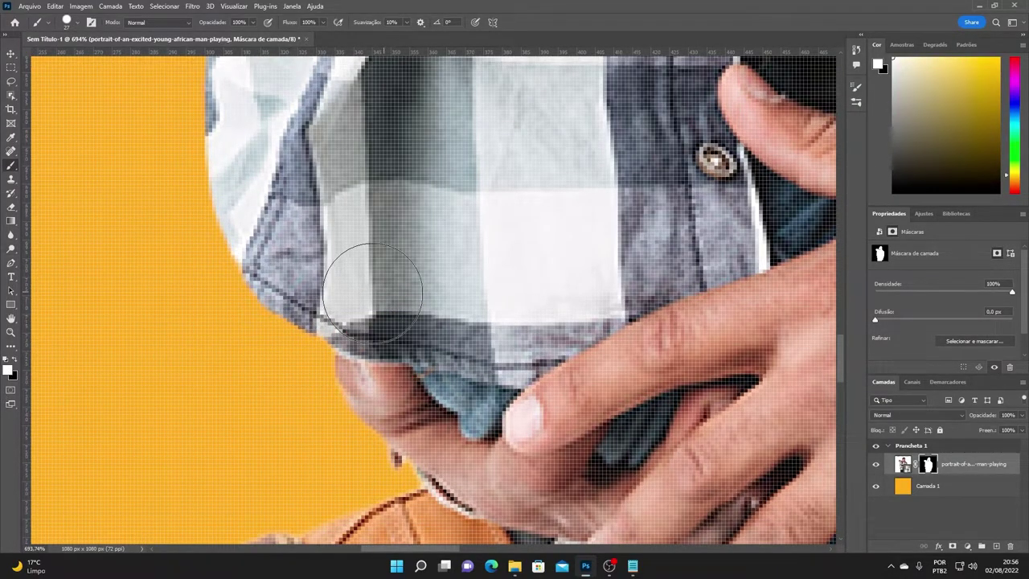
{"action": "left_click_drag", "start_coordinate": [356, 287], "coordinate": [241, 218]}
{"action": "key", "text": "ctrl+z"}
{"action": "scroll", "coordinate": [372, 240], "scroll_direction": "down", "scroll_amount": 4}
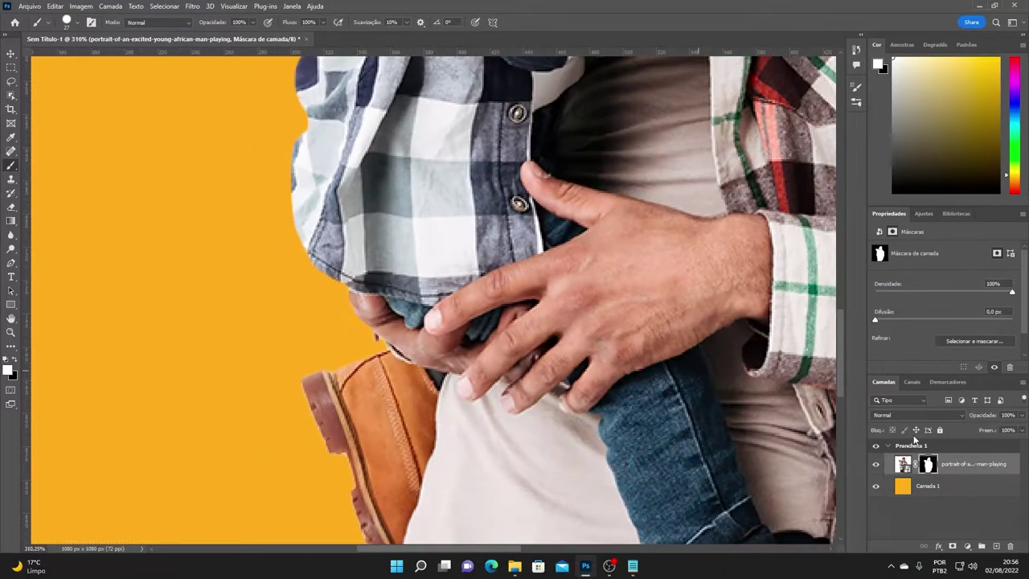
{"action": "scroll", "coordinate": [362, 213], "scroll_direction": "down", "scroll_amount": 3}
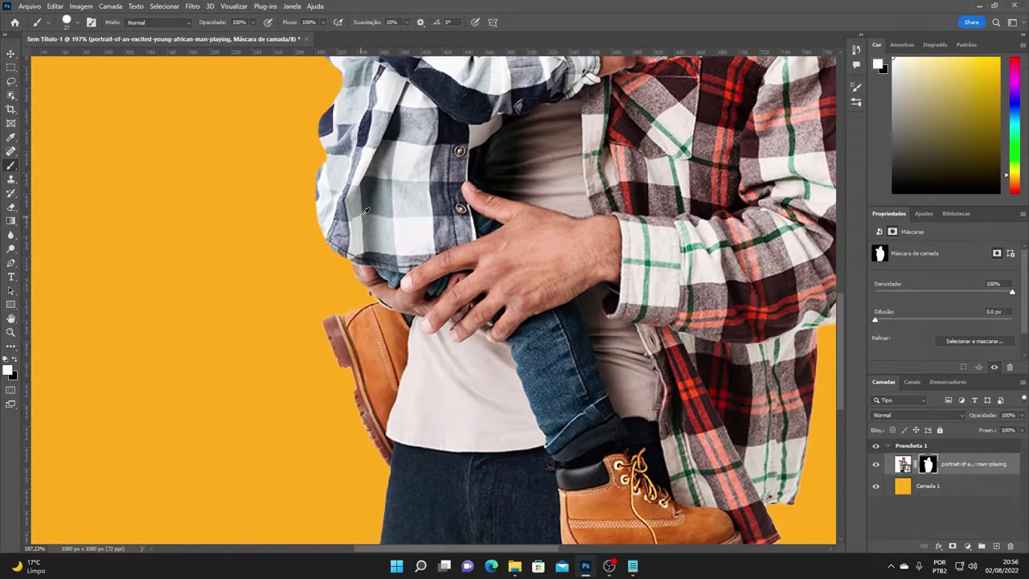
{"action": "scroll", "coordinate": [362, 213], "scroll_direction": "down", "scroll_amount": 1}
{"action": "scroll", "coordinate": [362, 213], "scroll_direction": "down", "scroll_amount": 3}
{"action": "scroll", "coordinate": [437, 277], "scroll_direction": "up", "scroll_amount": 2}
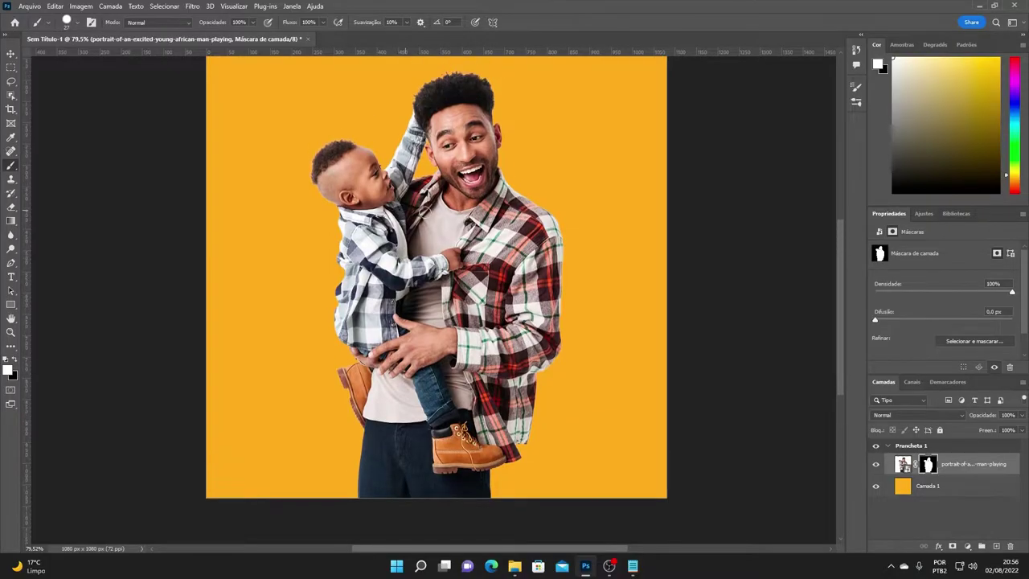
{"action": "key", "text": "x"}
{"action": "scroll", "coordinate": [316, 120], "scroll_direction": "up", "scroll_amount": 3}
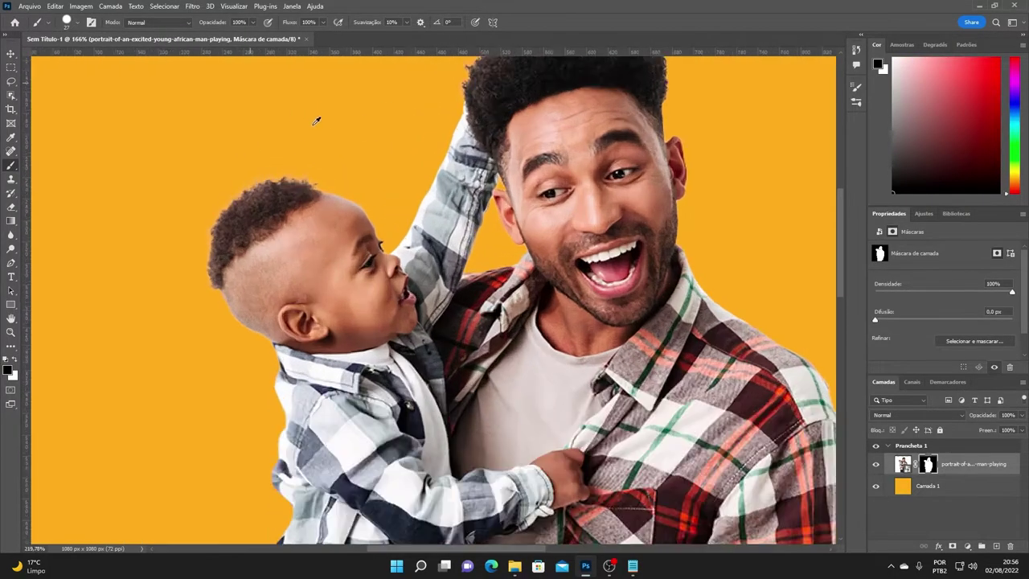
{"action": "scroll", "coordinate": [353, 233], "scroll_direction": "up", "scroll_amount": 4}
{"action": "scroll", "coordinate": [341, 240], "scroll_direction": "up", "scroll_amount": 2}
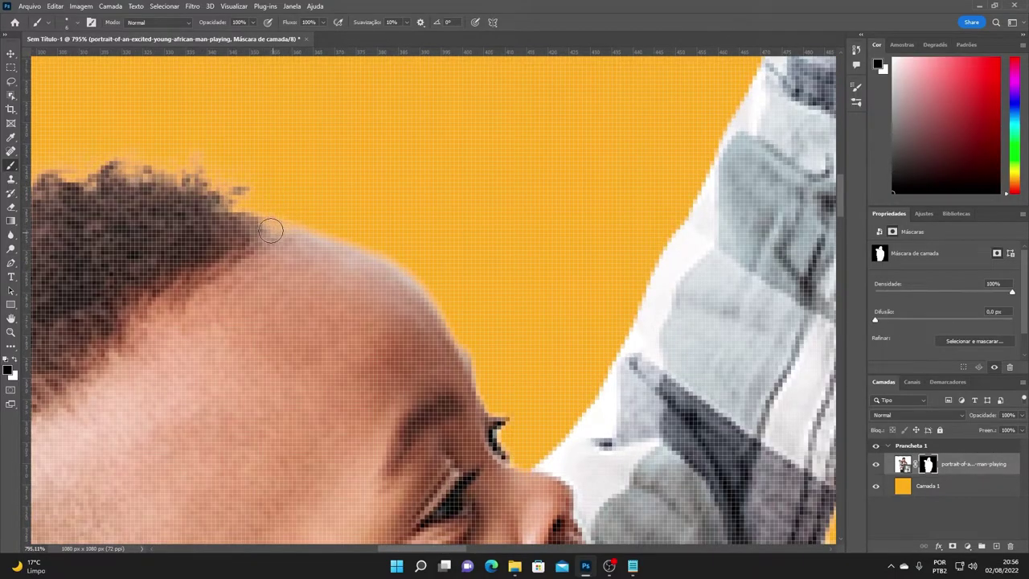
Step: Clean up the mask edge along the child's scalp
{"action": "key", "text": "x"}
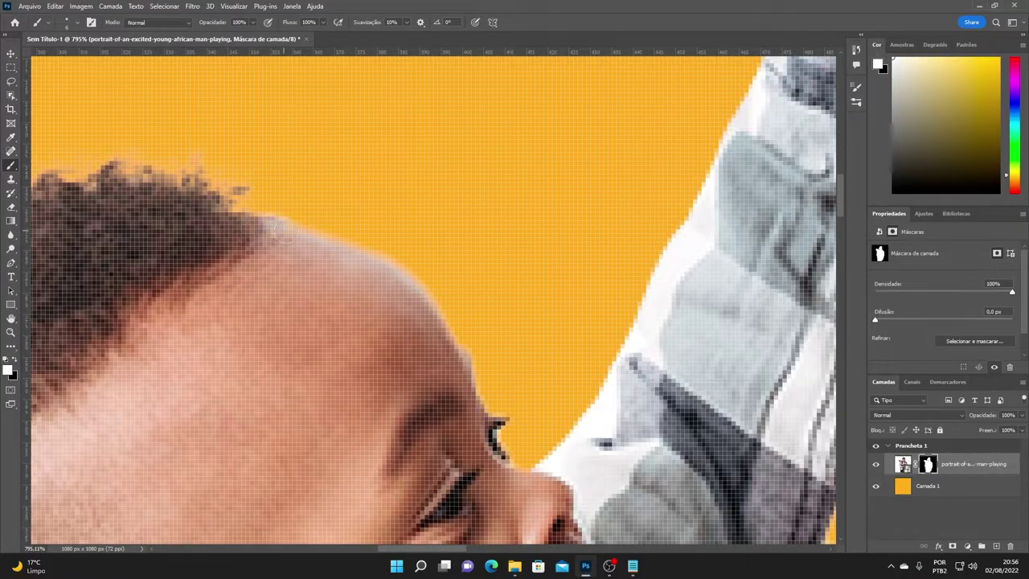
{"action": "left_click_drag", "start_coordinate": [259, 239], "coordinate": [259, 233]}
{"action": "key", "text": "x"}
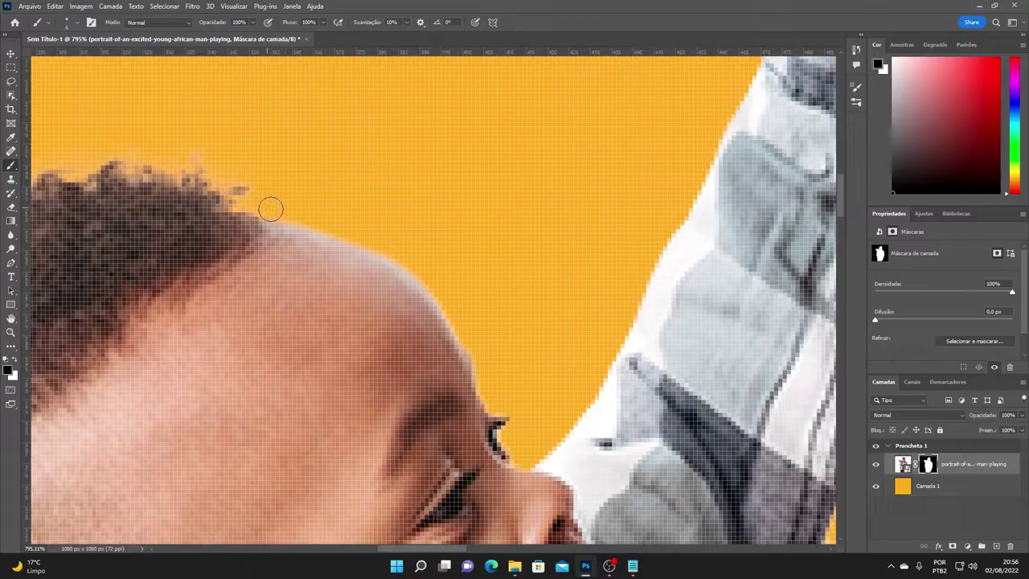
{"action": "mouse_move", "coordinate": [348, 234]}
{"action": "left_mouse_down"}
{"action": "mouse_move", "coordinate": [447, 294]}
{"action": "mouse_move", "coordinate": [439, 273]}
{"action": "mouse_move", "coordinate": [454, 311]}
{"action": "left_mouse_up"}
{"action": "scroll", "coordinate": [491, 361], "scroll_direction": "down", "scroll_amount": 1}
{"action": "scroll", "coordinate": [482, 338], "scroll_direction": "down", "scroll_amount": 2}
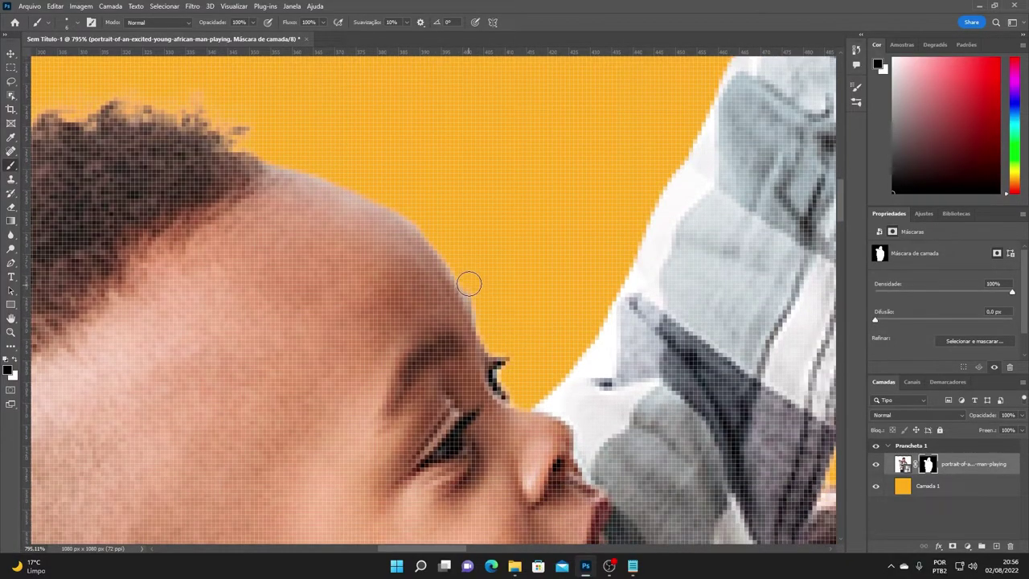
{"action": "scroll", "coordinate": [488, 328], "scroll_direction": "down", "scroll_amount": 3}
Step: Shrink the brush to 5 px and trim the stray edge above the man's ear
{"action": "left_click_drag", "start_coordinate": [519, 317], "coordinate": [333, 220]}
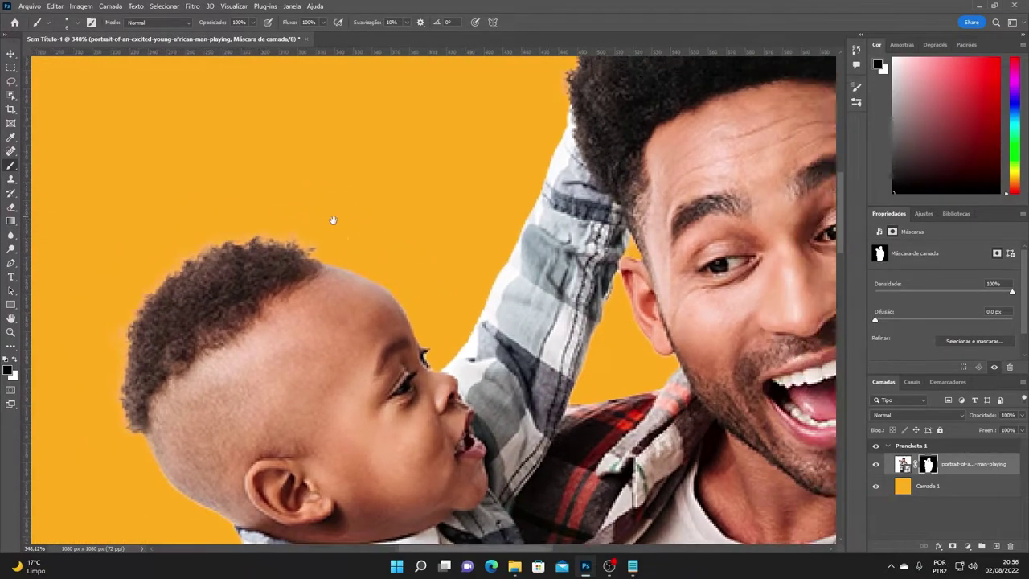
{"action": "scroll", "coordinate": [402, 166], "scroll_direction": "up", "scroll_amount": 2}
{"action": "scroll", "coordinate": [401, 354], "scroll_direction": "down", "scroll_amount": 2}
{"action": "scroll", "coordinate": [500, 322], "scroll_direction": "down", "scroll_amount": 3}
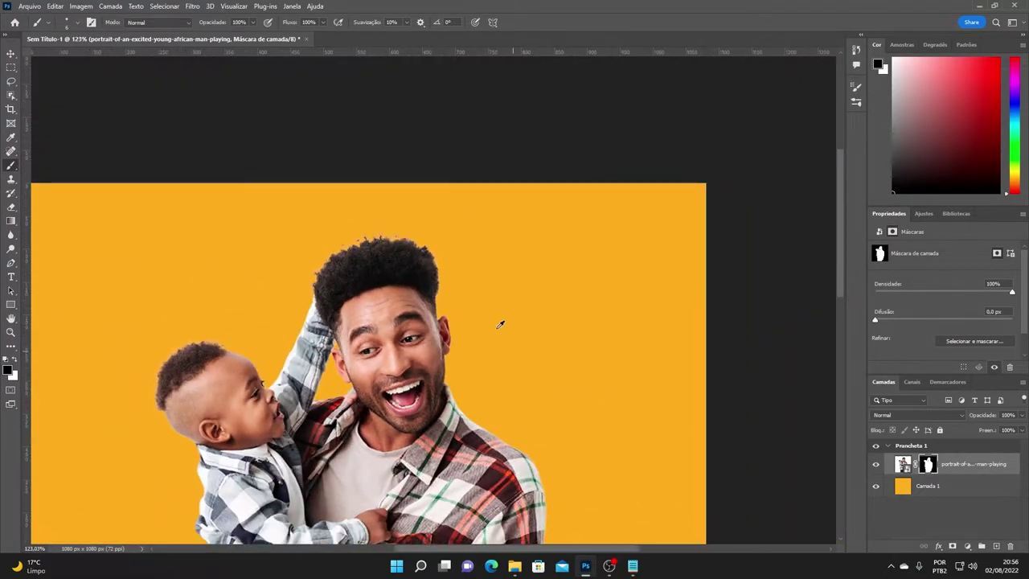
{"action": "scroll", "coordinate": [459, 246], "scroll_direction": "up", "scroll_amount": 1}
{"action": "scroll", "coordinate": [455, 291], "scroll_direction": "up", "scroll_amount": 2}
{"action": "scroll", "coordinate": [455, 291], "scroll_direction": "up", "scroll_amount": 3}
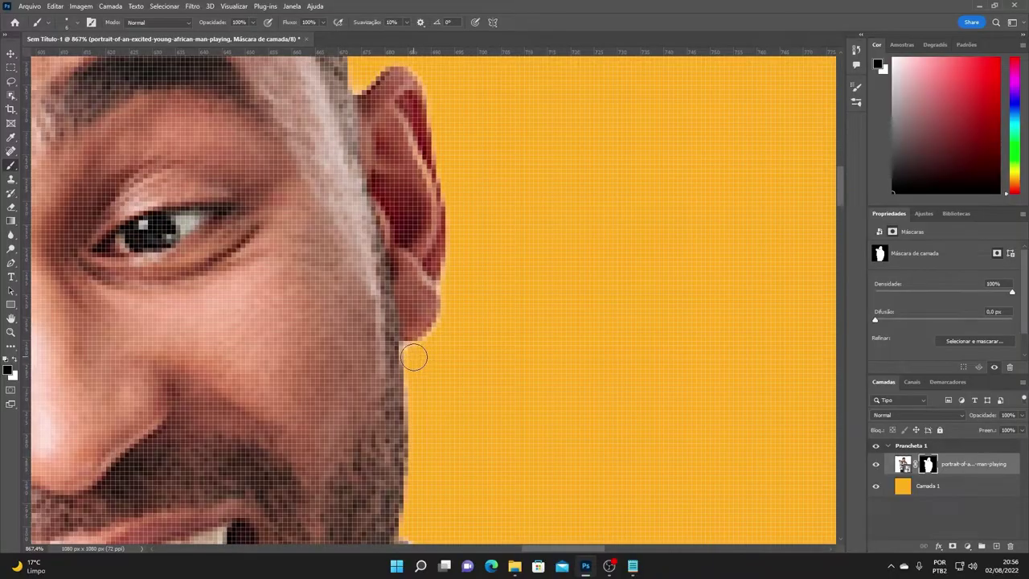
{"action": "right_click", "coordinate": [414, 356], "text": "alt"}
{"action": "scroll", "coordinate": [457, 193], "scroll_direction": "up", "scroll_amount": 2}
{"action": "mouse_move", "coordinate": [360, 151]}
{"action": "left_mouse_down"}
{"action": "mouse_move", "coordinate": [378, 134]}
{"action": "mouse_move", "coordinate": [415, 133]}
{"action": "left_mouse_up"}
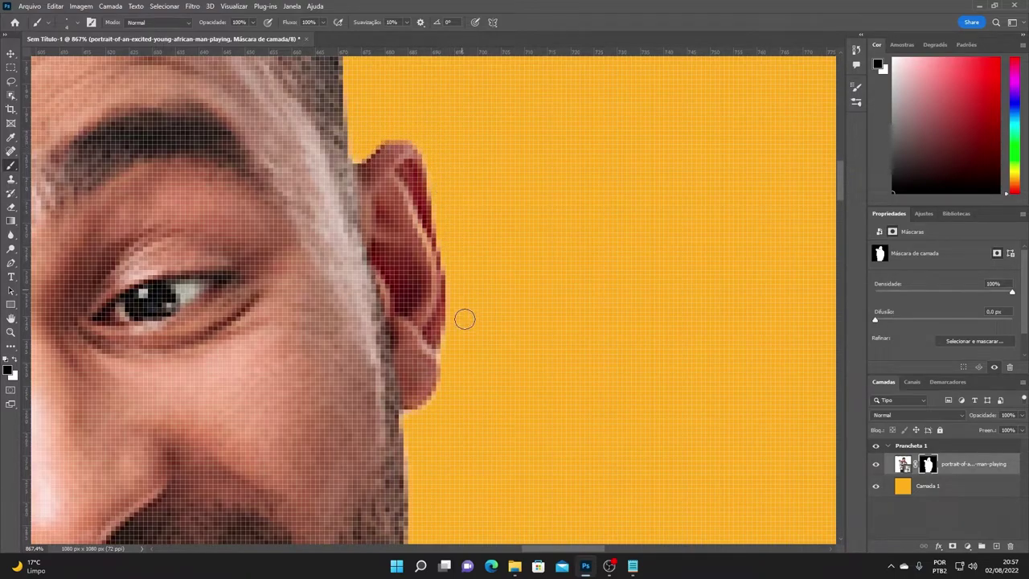
Step: Zoom out to view the full cut-out on the orange square
{"action": "scroll", "coordinate": [459, 305], "scroll_direction": "down", "scroll_amount": 5}
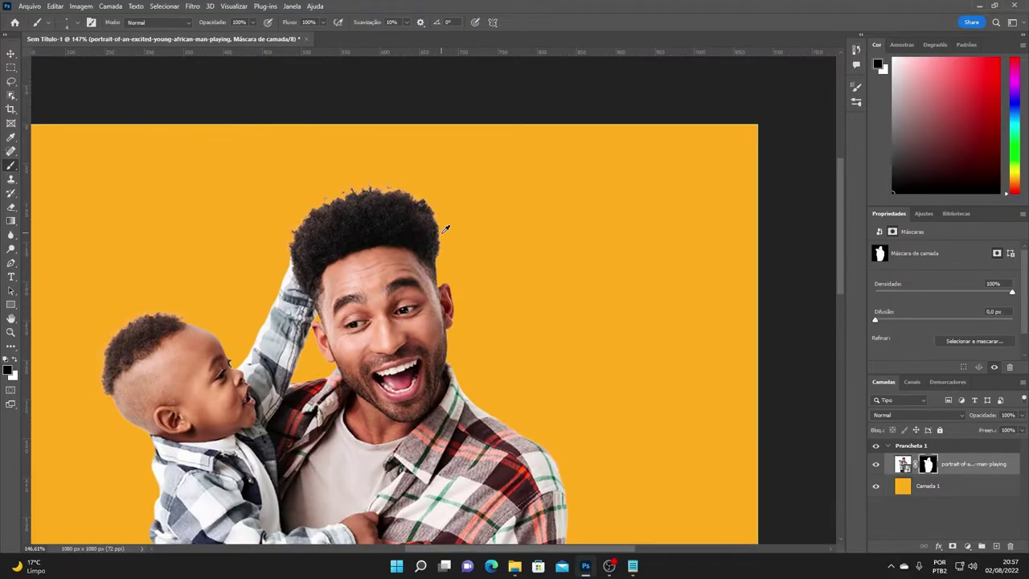
{"action": "scroll", "coordinate": [459, 306], "scroll_direction": "down", "scroll_amount": 3}
{"action": "scroll", "coordinate": [459, 306], "scroll_direction": "down", "scroll_amount": 1}
{"action": "scroll", "coordinate": [454, 199], "scroll_direction": "up", "scroll_amount": 1}
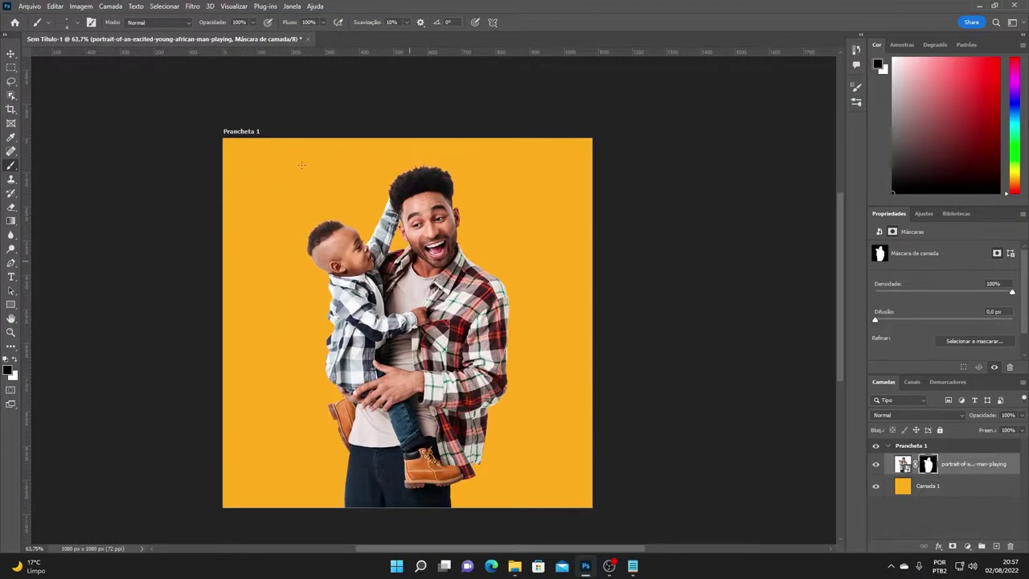
Step: Select the father-and-son portrait smart object and bring up the Filter menu
{"action": "key", "text": "v"}
{"action": "left_click", "coordinate": [731, 258]}
{"action": "scroll", "coordinate": [431, 374], "scroll_direction": "up", "scroll_amount": 2}
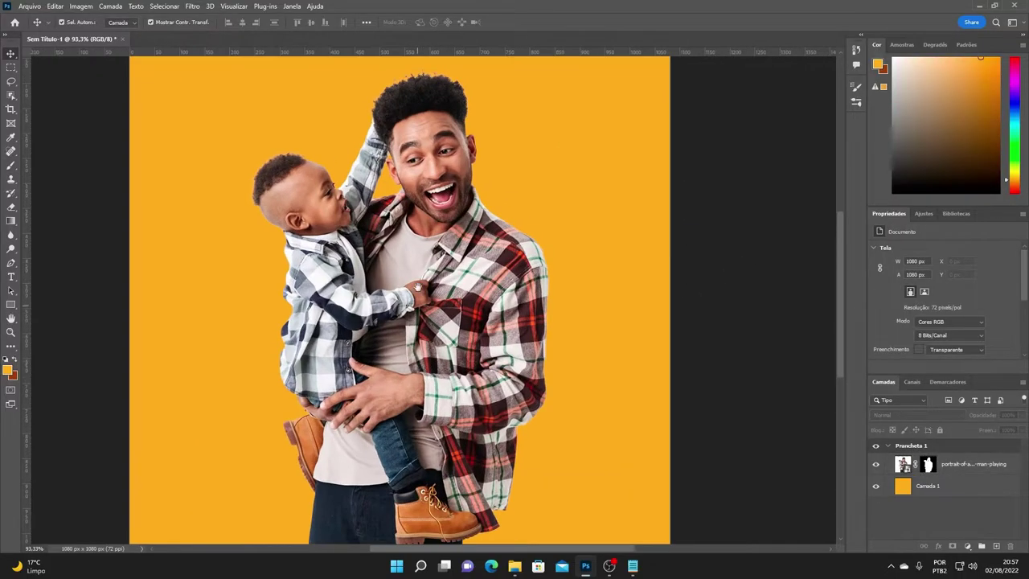
{"action": "scroll", "coordinate": [430, 322], "scroll_direction": "down", "scroll_amount": 3}
{"action": "scroll", "coordinate": [429, 265], "scroll_direction": "up", "scroll_amount": 1}
{"action": "scroll", "coordinate": [428, 227], "scroll_direction": "up", "scroll_amount": 1}
{"action": "scroll", "coordinate": [430, 229], "scroll_direction": "up", "scroll_amount": 1}
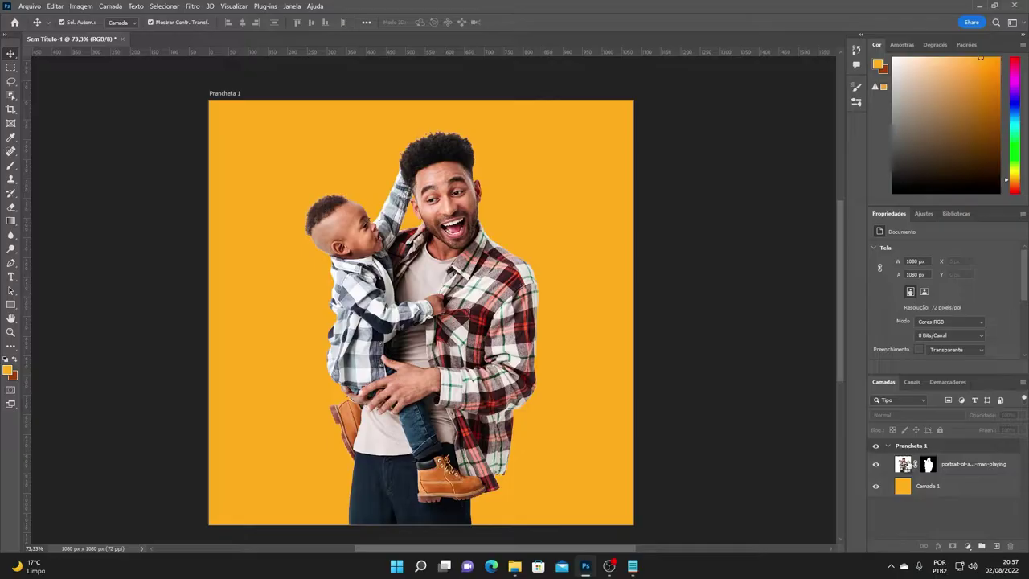
{"action": "left_click", "coordinate": [901, 465]}
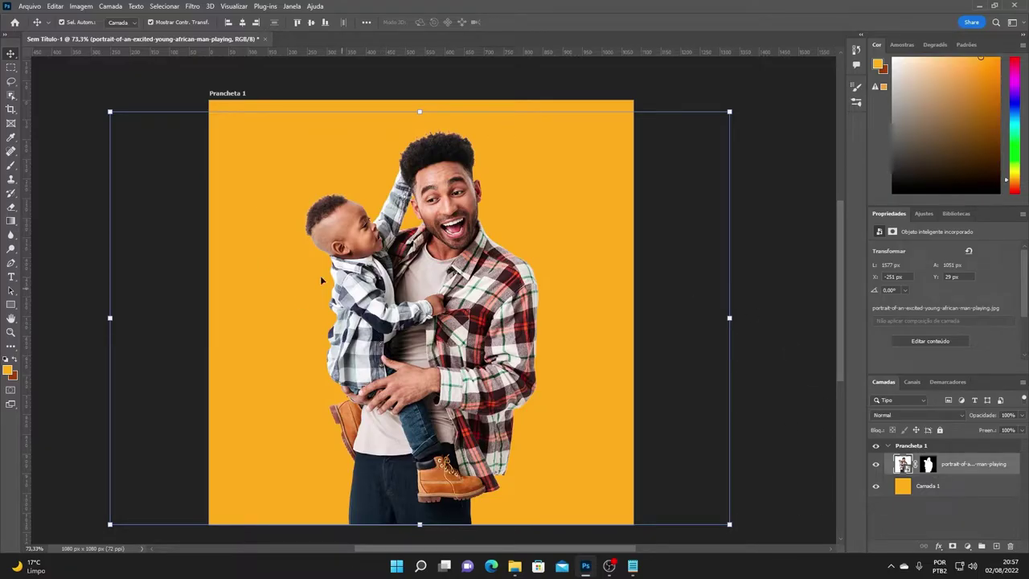
{"action": "left_click", "coordinate": [192, 6]}
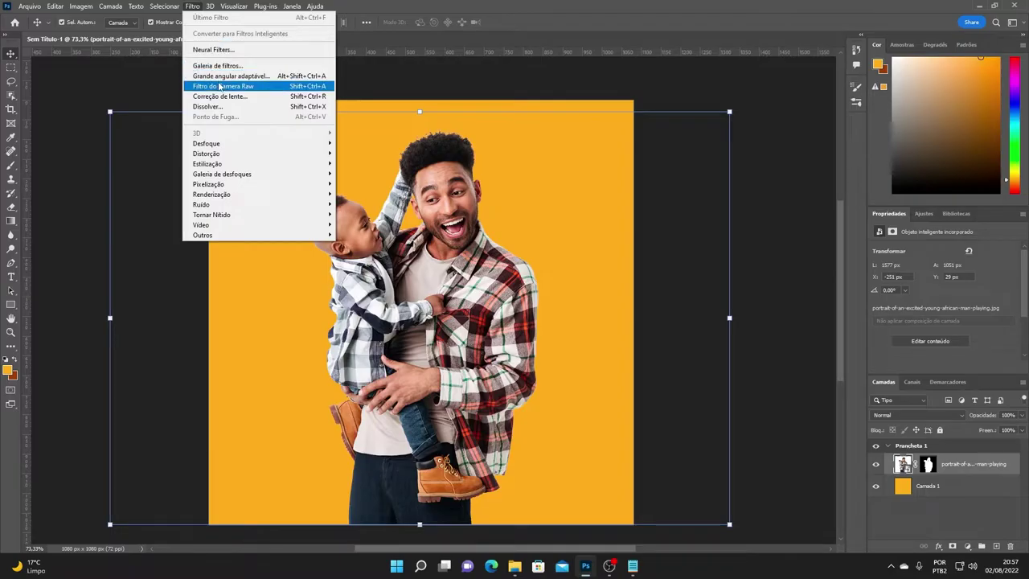
Step: Apply Camera Raw: exposure +0.40, contrast +23, texture +28, clarity +21, vibrance −11
{"action": "left_click", "coordinate": [219, 86]}
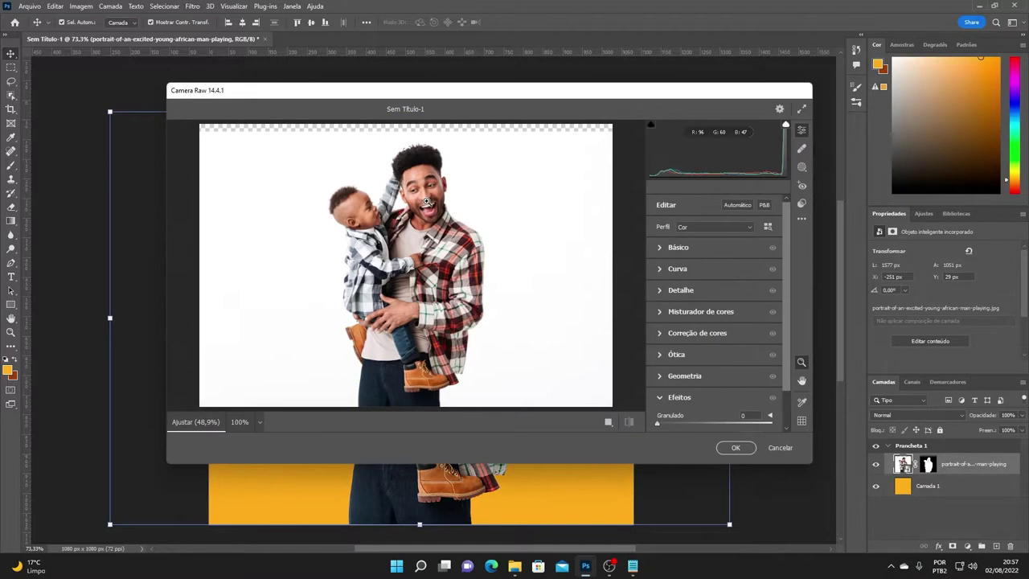
{"action": "left_click", "coordinate": [434, 197]}
{"action": "left_click_drag", "start_coordinate": [375, 248], "coordinate": [450, 209]}
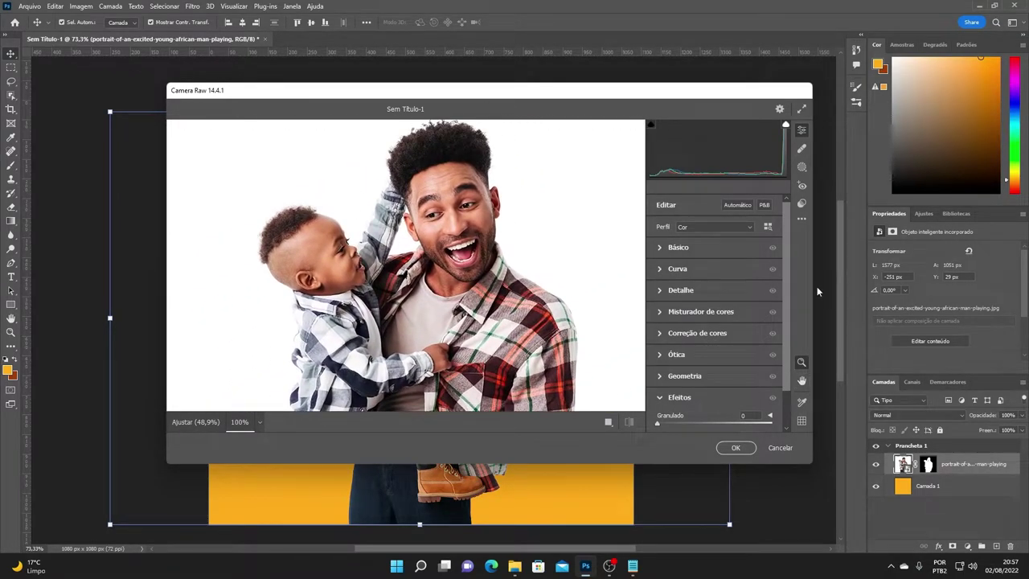
{"action": "left_click", "coordinate": [663, 249]}
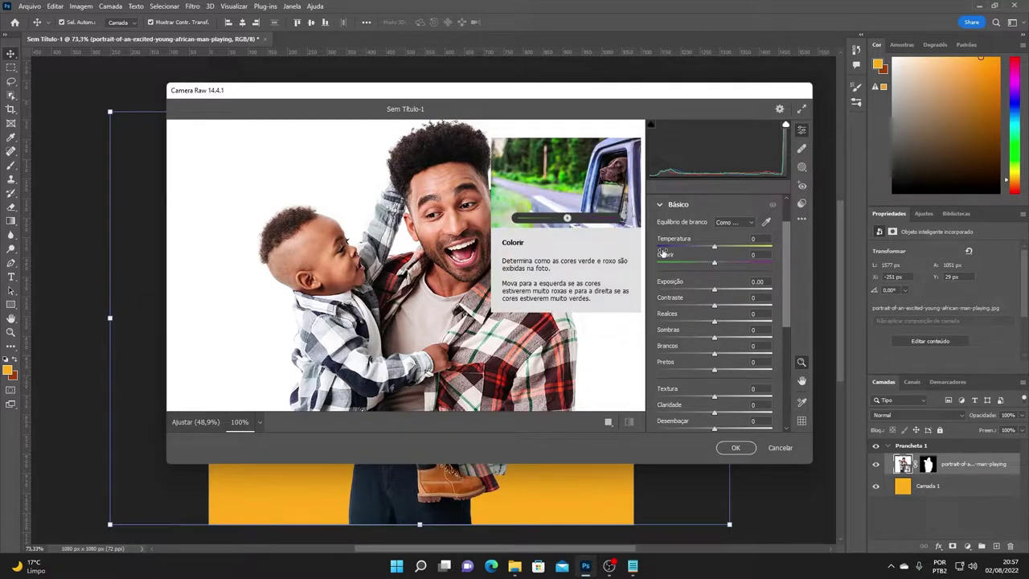
{"action": "left_click_drag", "start_coordinate": [726, 291], "coordinate": [718, 292]}
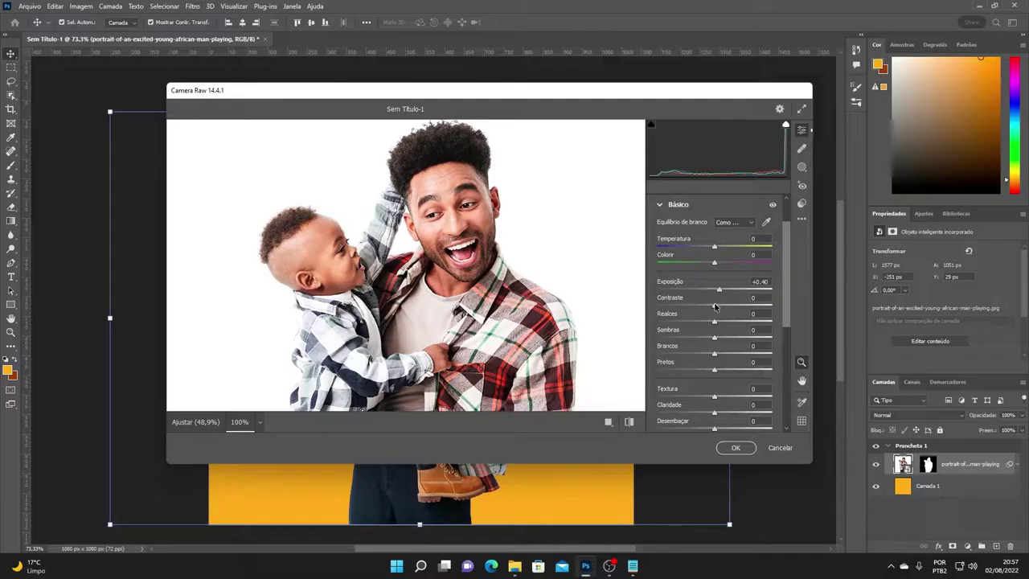
{"action": "mouse_move", "coordinate": [715, 307]}
{"action": "left_mouse_down"}
{"action": "mouse_move", "coordinate": [729, 308]}
{"action": "mouse_move", "coordinate": [708, 339]}
{"action": "mouse_move", "coordinate": [723, 355]}
{"action": "mouse_move", "coordinate": [701, 371]}
{"action": "left_mouse_up"}
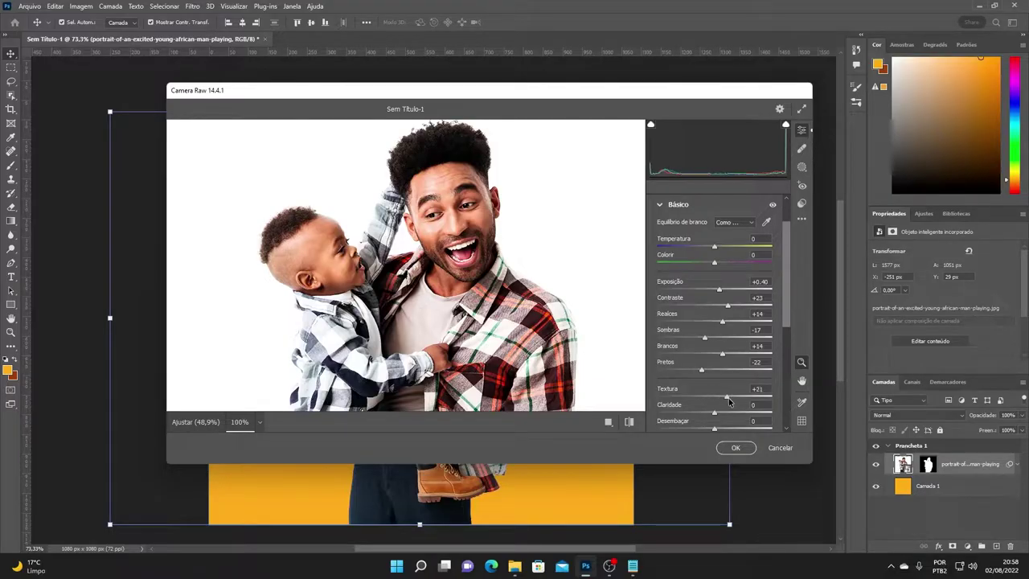
{"action": "left_click_drag", "start_coordinate": [728, 398], "coordinate": [732, 398]}
{"action": "left_click_drag", "start_coordinate": [715, 414], "coordinate": [726, 414]}
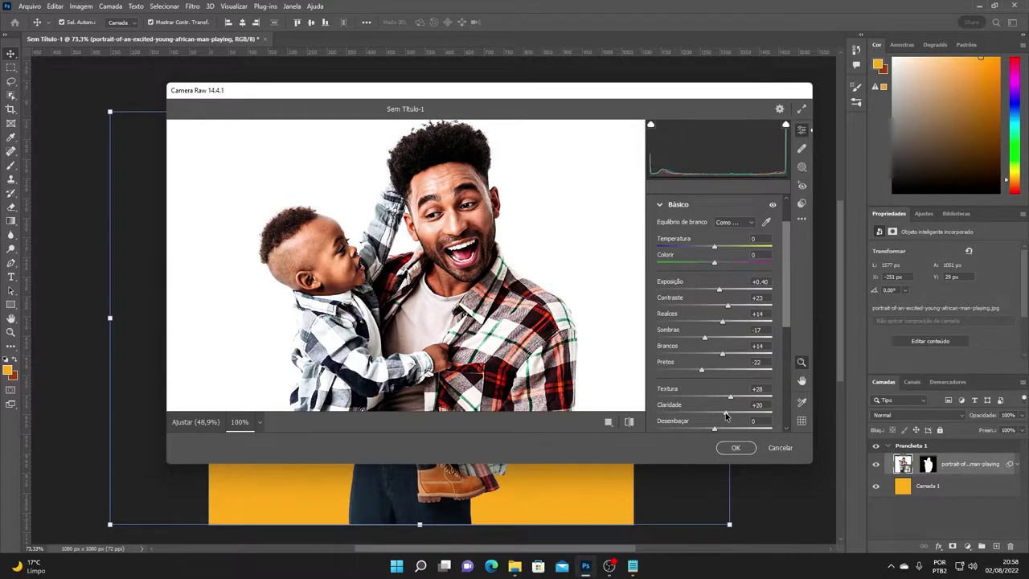
{"action": "scroll", "coordinate": [726, 414], "scroll_direction": "down", "scroll_amount": 2}
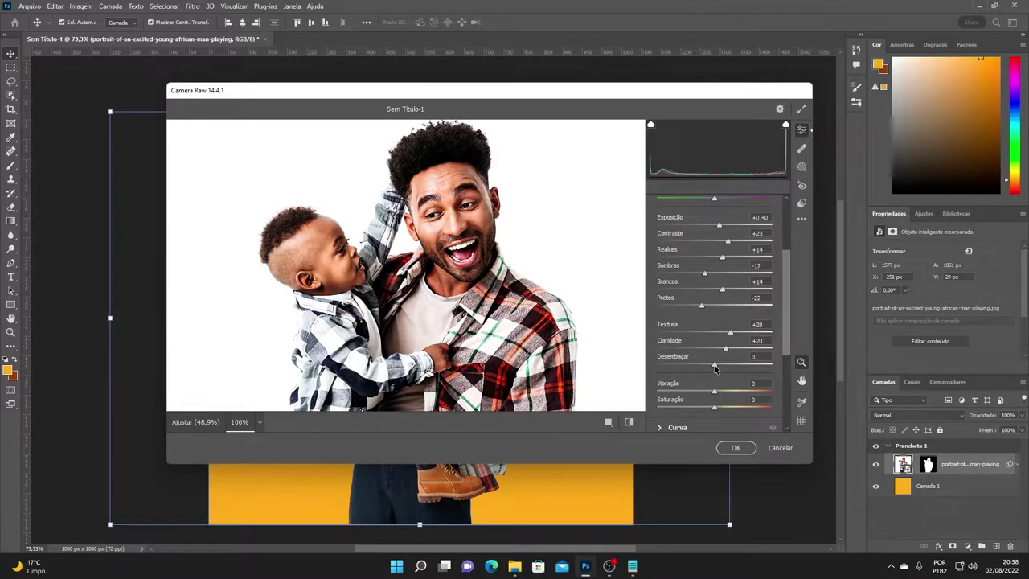
{"action": "left_click_drag", "start_coordinate": [711, 393], "coordinate": [707, 393]}
{"action": "left_click_drag", "start_coordinate": [726, 348], "coordinate": [732, 334]}
{"action": "left_click", "coordinate": [734, 447]}
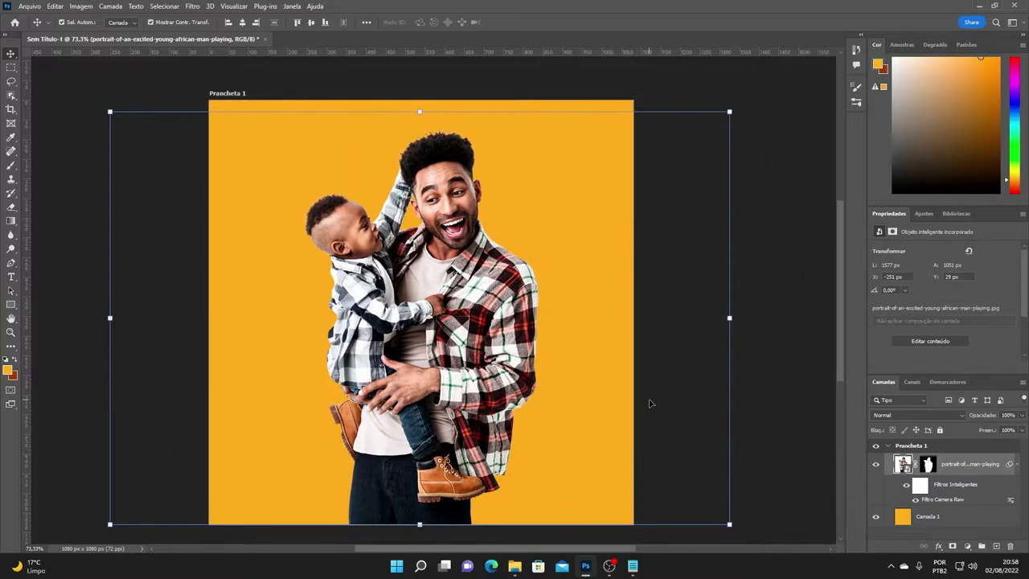
Step: Scale the father-and-son photo up from its corner with Free Transform
{"action": "scroll", "coordinate": [432, 286], "scroll_direction": "down", "scroll_amount": 3}
{"action": "scroll", "coordinate": [432, 286], "scroll_direction": "up", "scroll_amount": 2}
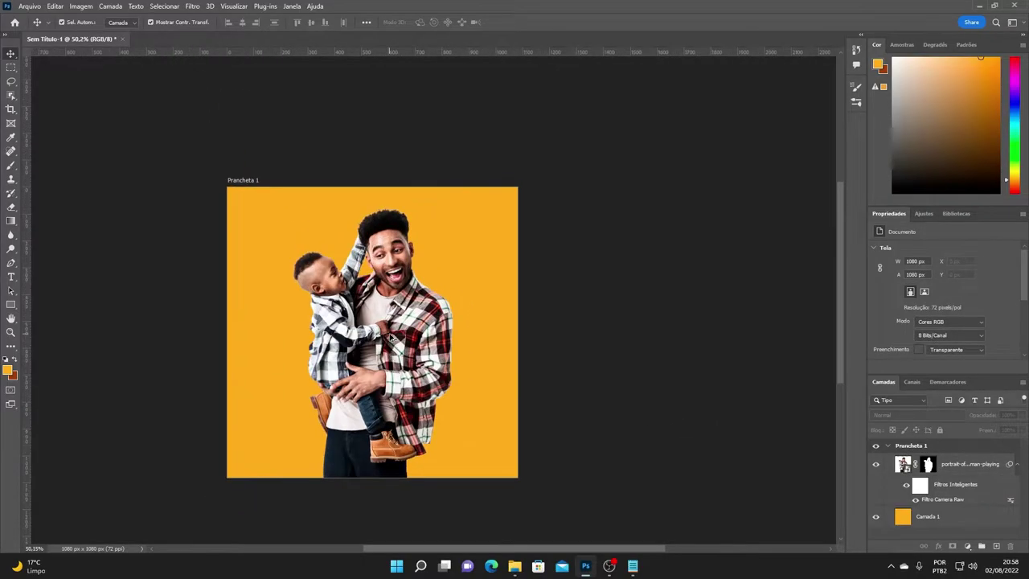
{"action": "scroll", "coordinate": [398, 310], "scroll_direction": "up", "scroll_amount": 2}
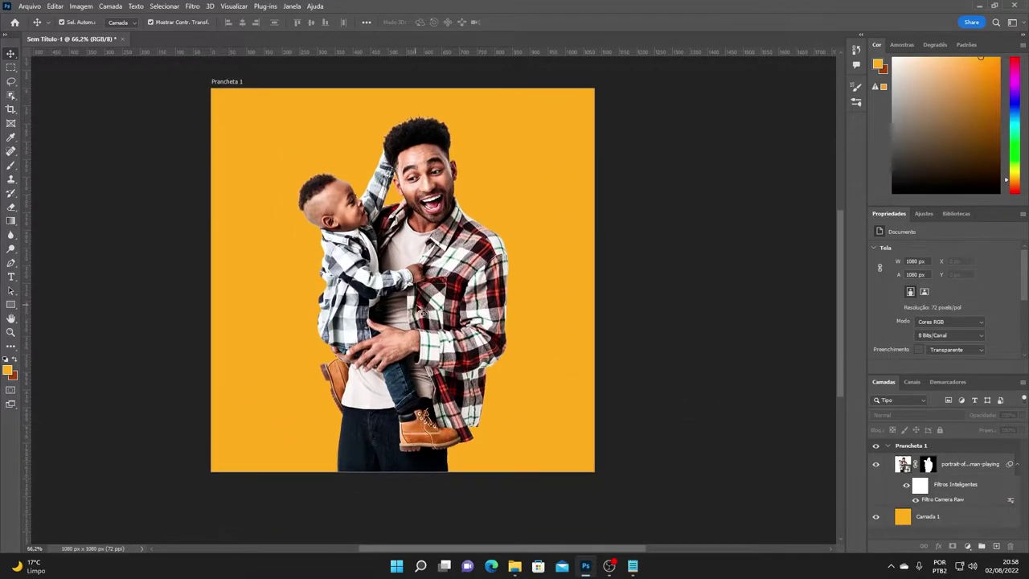
{"action": "scroll", "coordinate": [434, 265], "scroll_direction": "down", "scroll_amount": 1}
{"action": "left_click", "coordinate": [470, 229]}
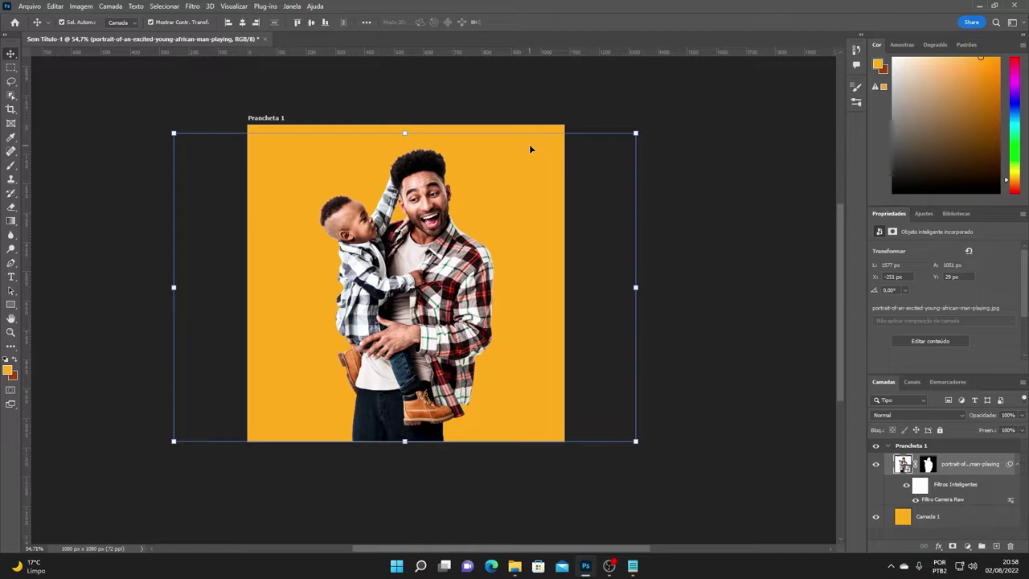
{"action": "left_click", "coordinate": [635, 132]}
{"action": "left_click", "coordinate": [534, 226]}
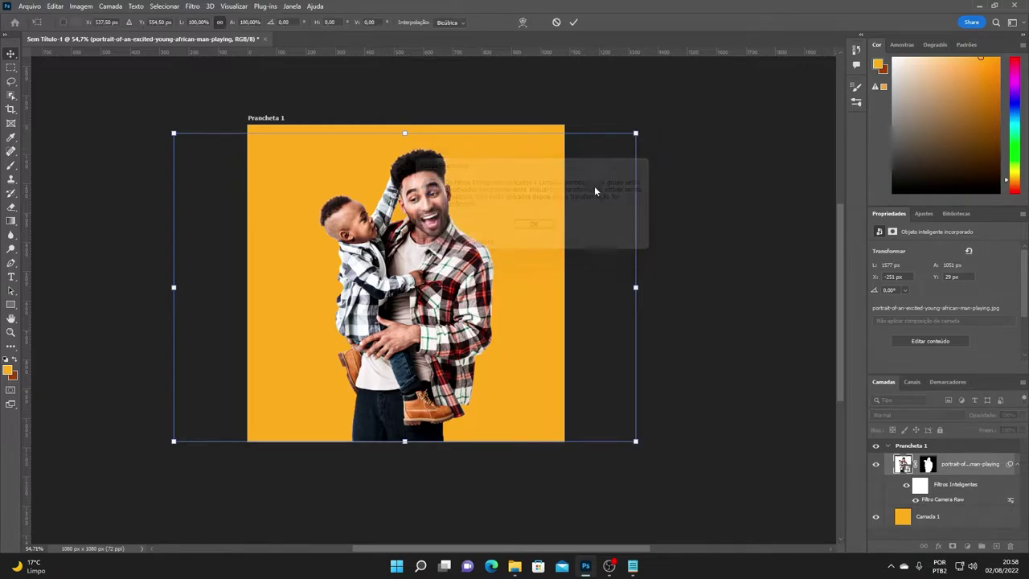
{"action": "left_click_drag", "start_coordinate": [635, 132], "coordinate": [679, 113]}
{"action": "left_click_drag", "start_coordinate": [474, 194], "coordinate": [474, 217]}
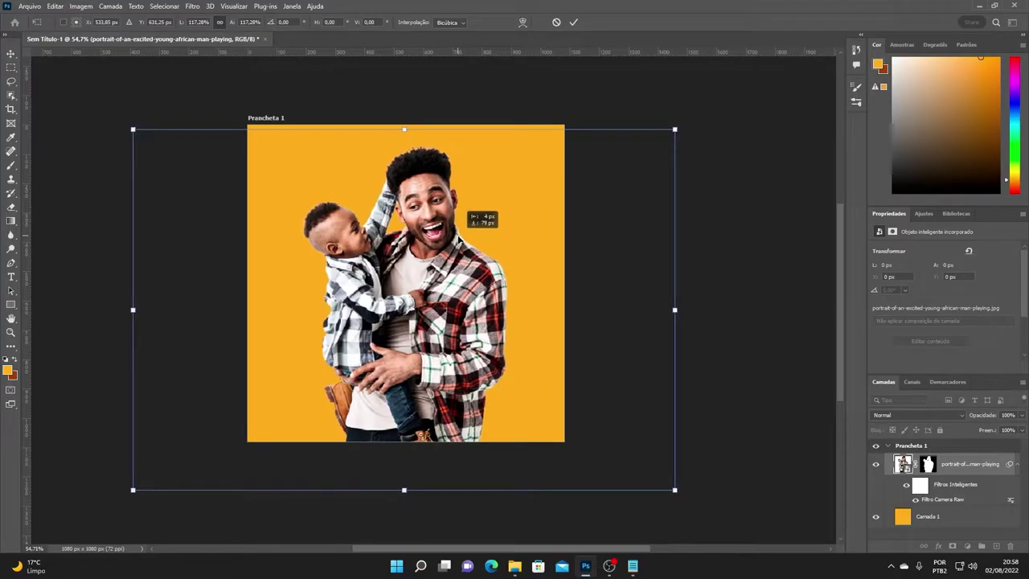
{"action": "key", "text": "ctrl+z"}
{"action": "key", "text": "Return"}
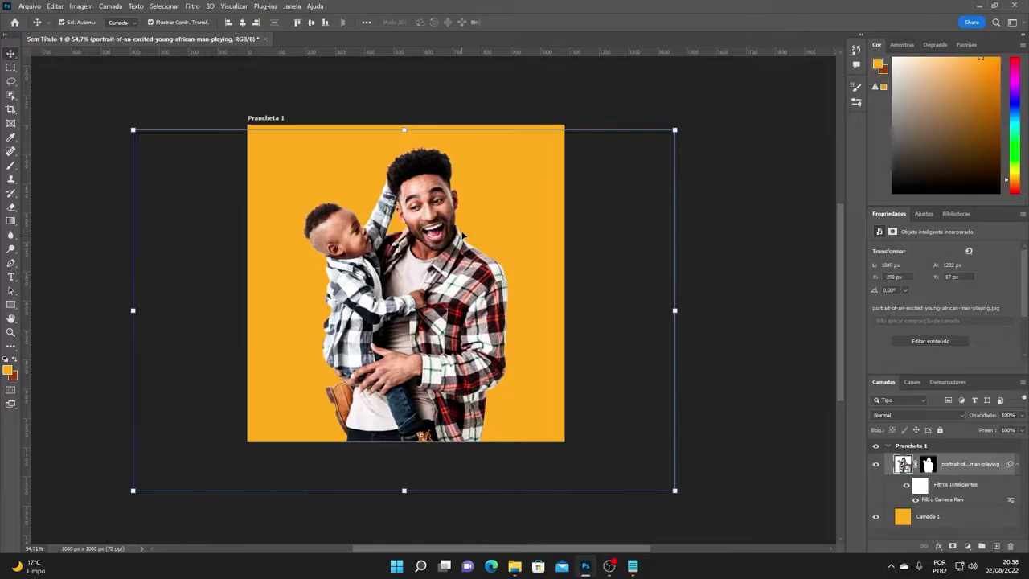
{"action": "left_click", "coordinate": [699, 265]}
Step: Shift the photo slightly and fine-tune its size to 1781 × 1187 px
{"action": "scroll", "coordinate": [454, 342], "scroll_direction": "up", "scroll_amount": 2}
{"action": "left_click_drag", "start_coordinate": [443, 321], "coordinate": [464, 336]}
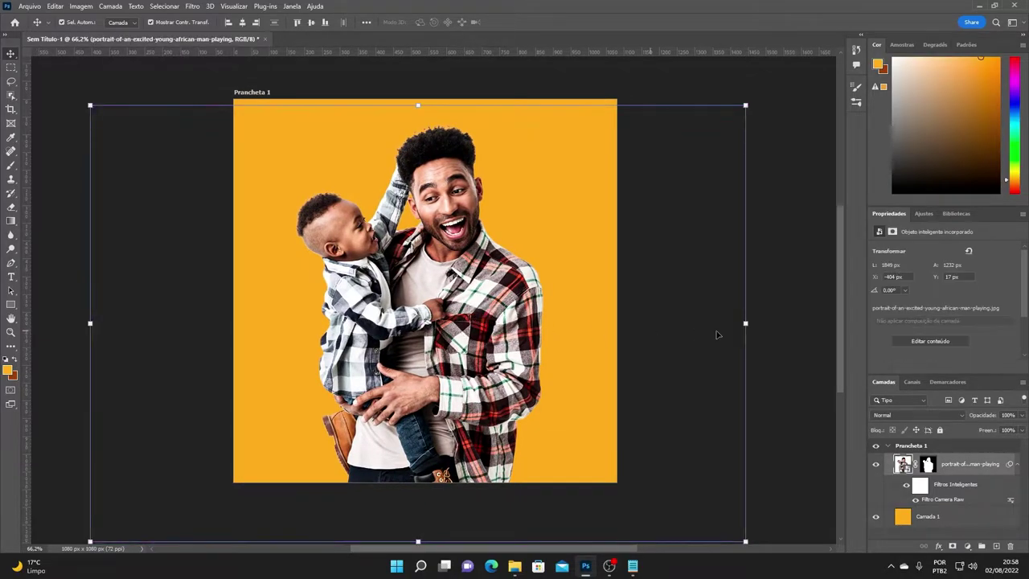
{"action": "left_click", "coordinate": [418, 103]}
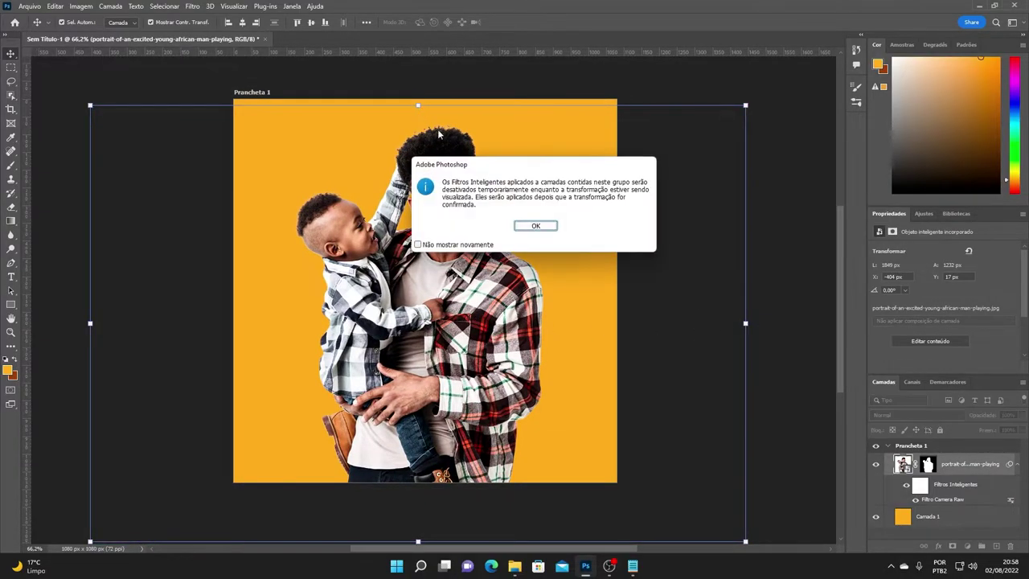
{"action": "left_click", "coordinate": [534, 227]}
{"action": "left_click_drag", "start_coordinate": [418, 105], "coordinate": [418, 113]}
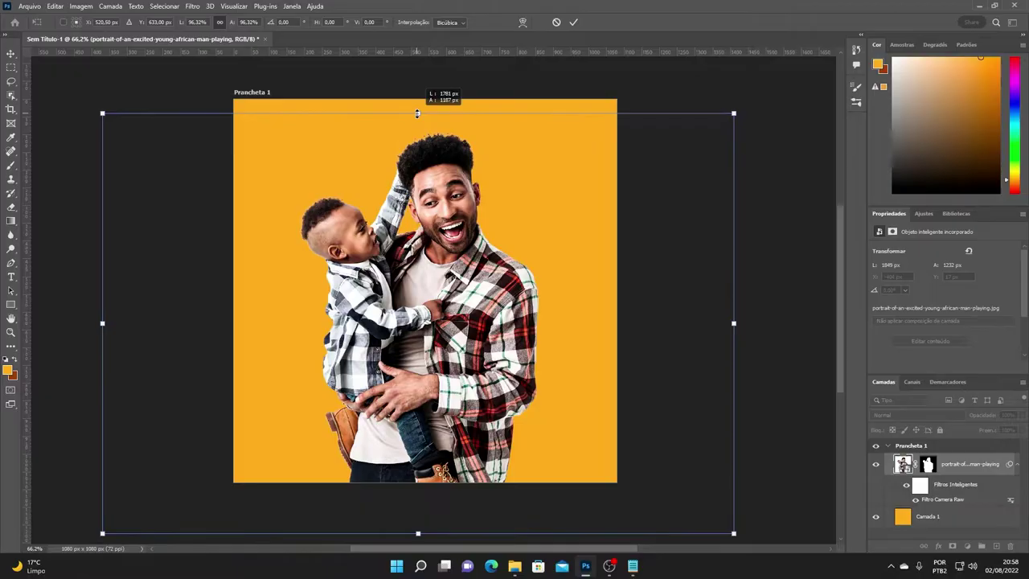
{"action": "left_click", "coordinate": [573, 24]}
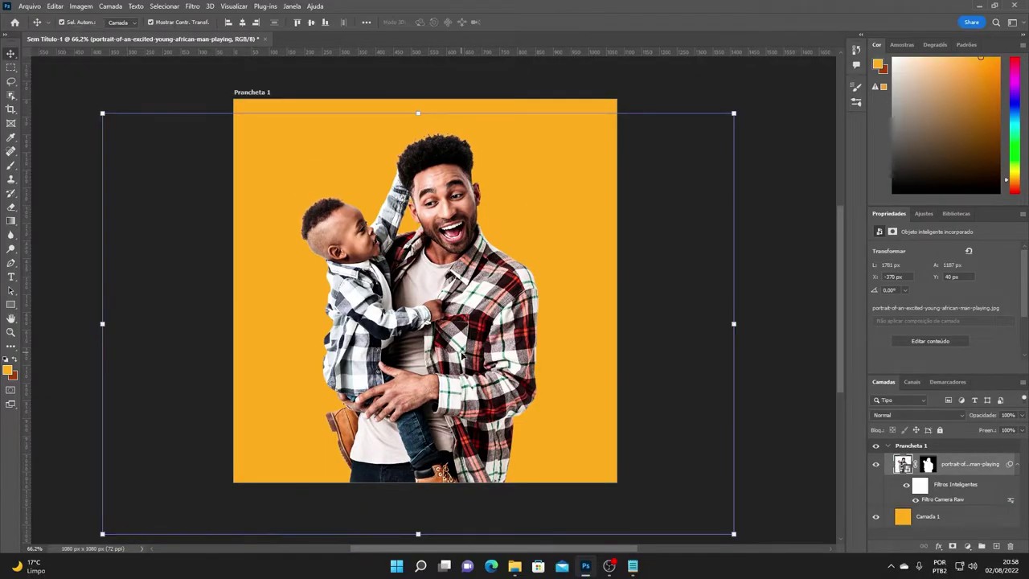
{"action": "scroll", "coordinate": [455, 326], "scroll_direction": "down", "scroll_amount": 1}
{"action": "scroll", "coordinate": [456, 326], "scroll_direction": "down", "scroll_amount": 3}
{"action": "left_click", "coordinate": [696, 253]}
{"action": "scroll", "coordinate": [457, 337], "scroll_direction": "up", "scroll_amount": 3}
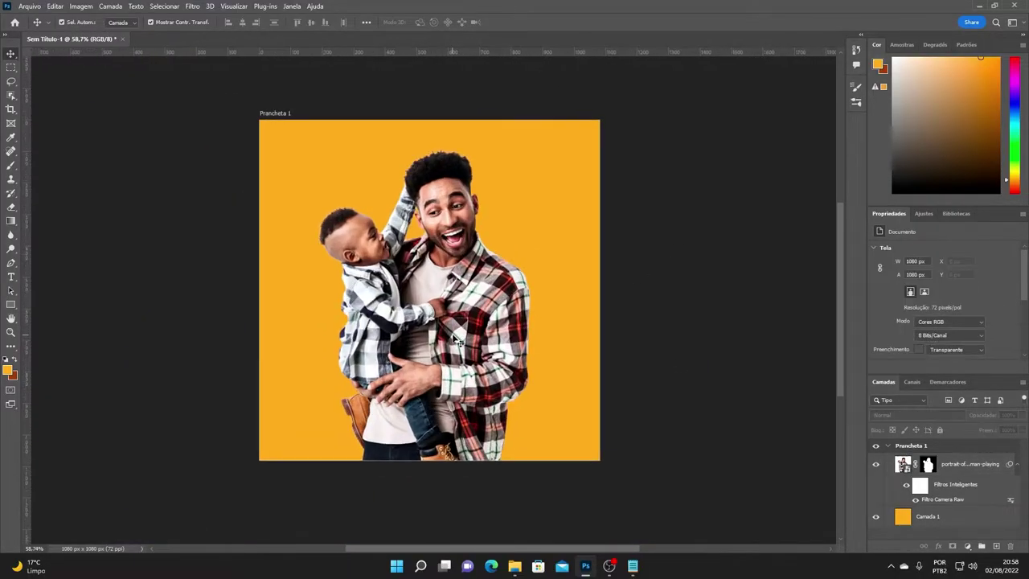
{"action": "left_click", "coordinate": [456, 339]}
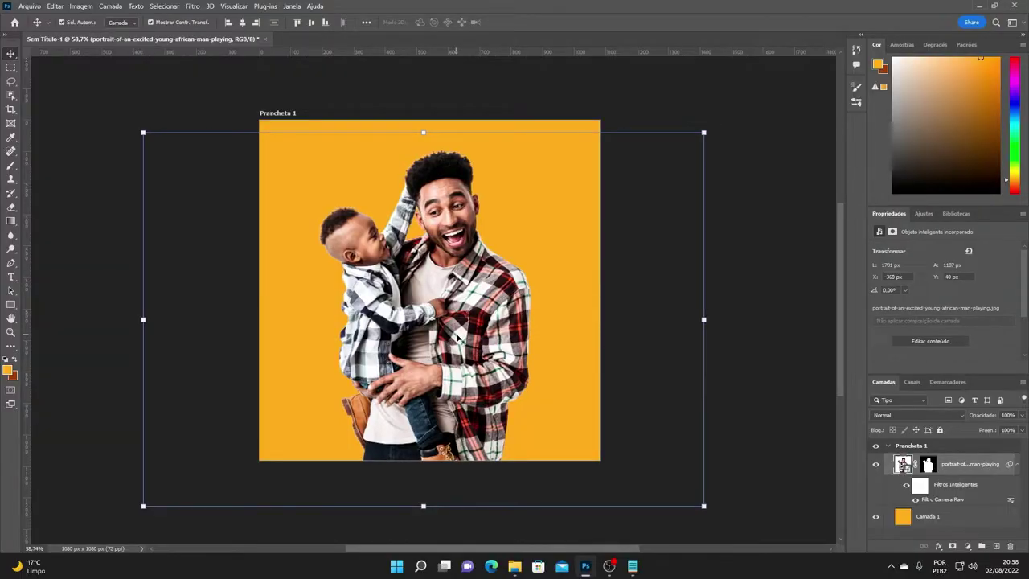
{"action": "left_click", "coordinate": [102, 303]}
{"action": "scroll", "coordinate": [460, 353], "scroll_direction": "up", "scroll_amount": 2}
{"action": "scroll", "coordinate": [460, 354], "scroll_direction": "down", "scroll_amount": 3}
{"action": "scroll", "coordinate": [460, 359], "scroll_direction": "up", "scroll_amount": 2}
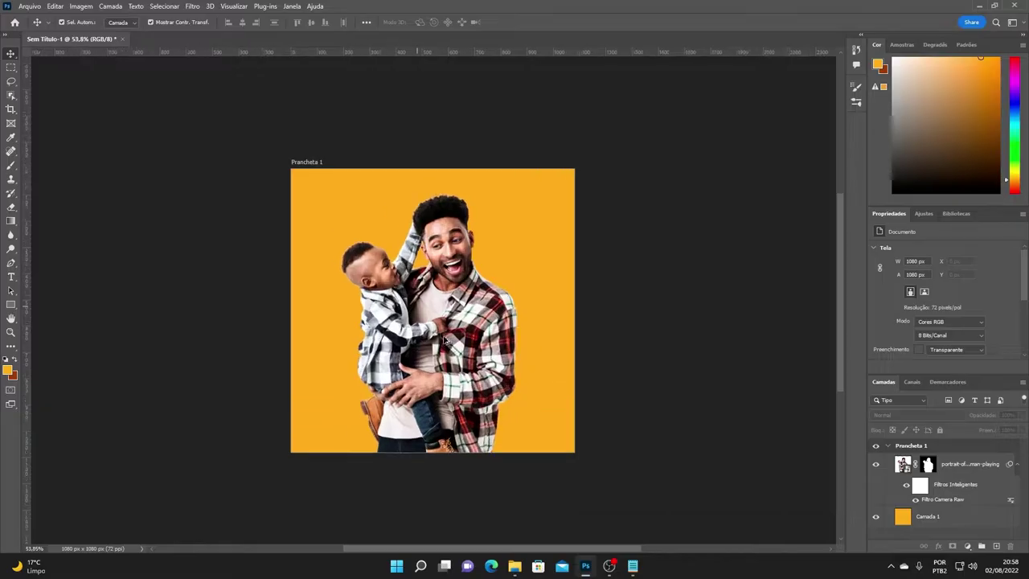
Step: Type 'PAIS' in white Gotham Black over the man's face
{"action": "left_click", "coordinate": [10, 276]}
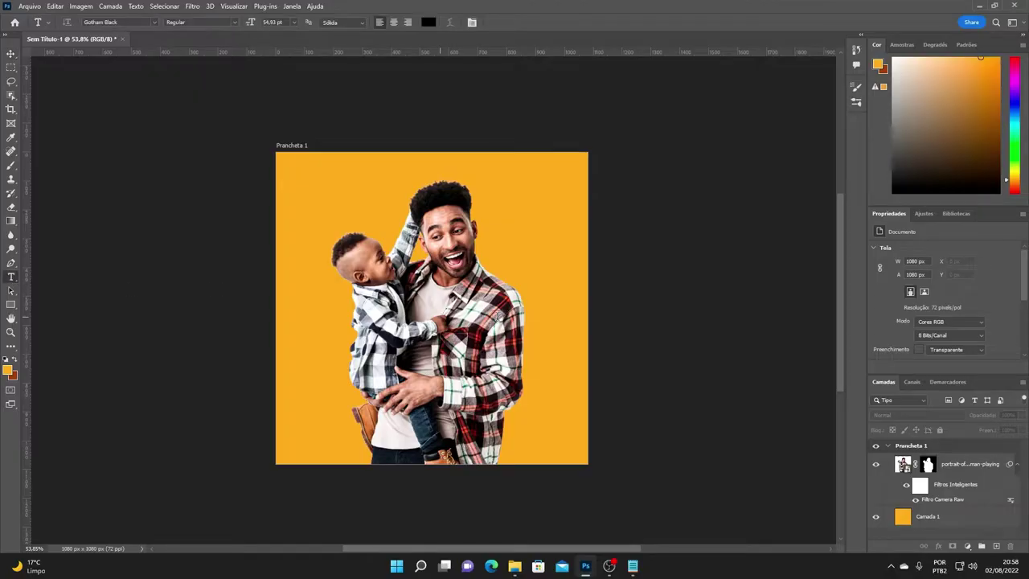
{"action": "scroll", "coordinate": [485, 297], "scroll_direction": "up", "scroll_amount": 1}
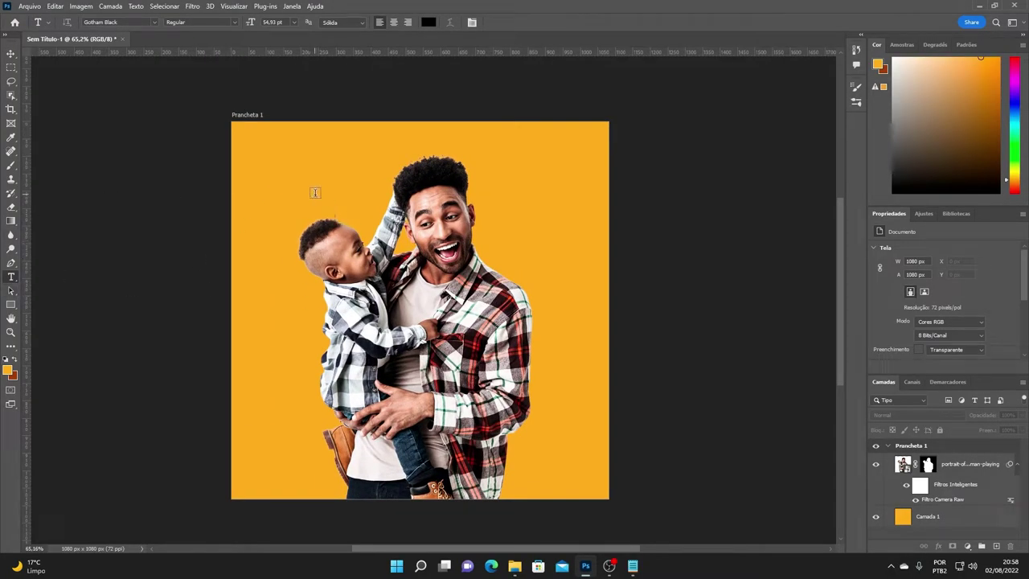
{"action": "left_click", "coordinate": [428, 22]}
{"action": "left_click", "coordinate": [655, 173]}
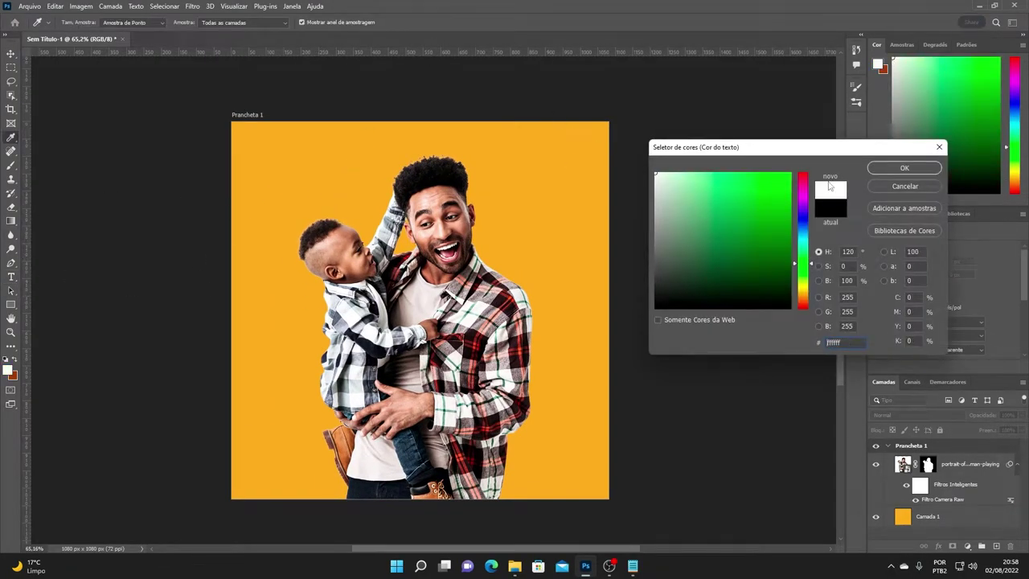
{"action": "key", "text": "Return"}
{"action": "left_click", "coordinate": [383, 232]}
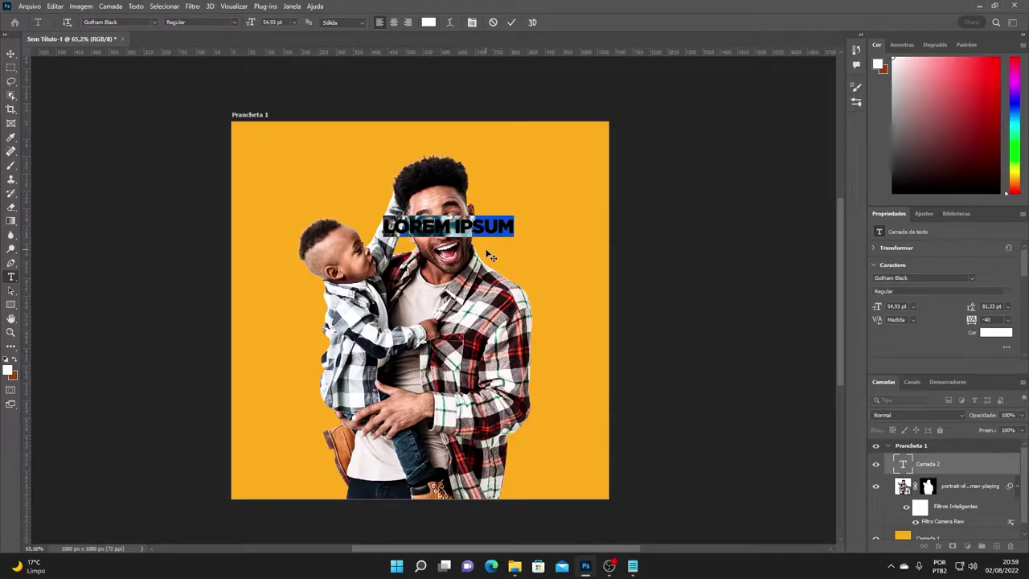
{"action": "type", "text": "PAIS"}
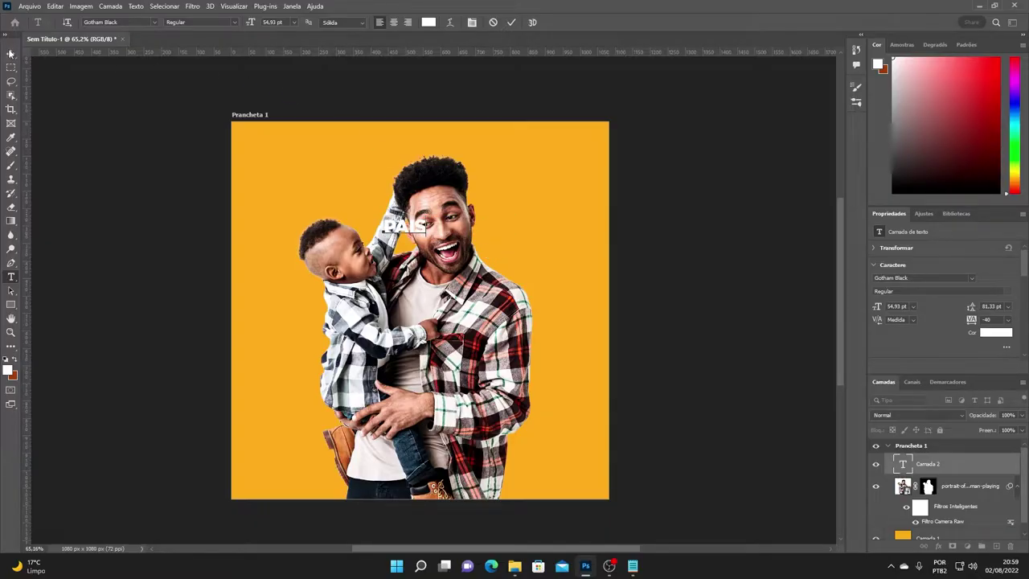
{"action": "left_click", "coordinate": [10, 53]}
Step: Scale PAIS into large letters behind the father's head and centre it horizontally
{"action": "left_click_drag", "start_coordinate": [424, 217], "coordinate": [550, 166]}
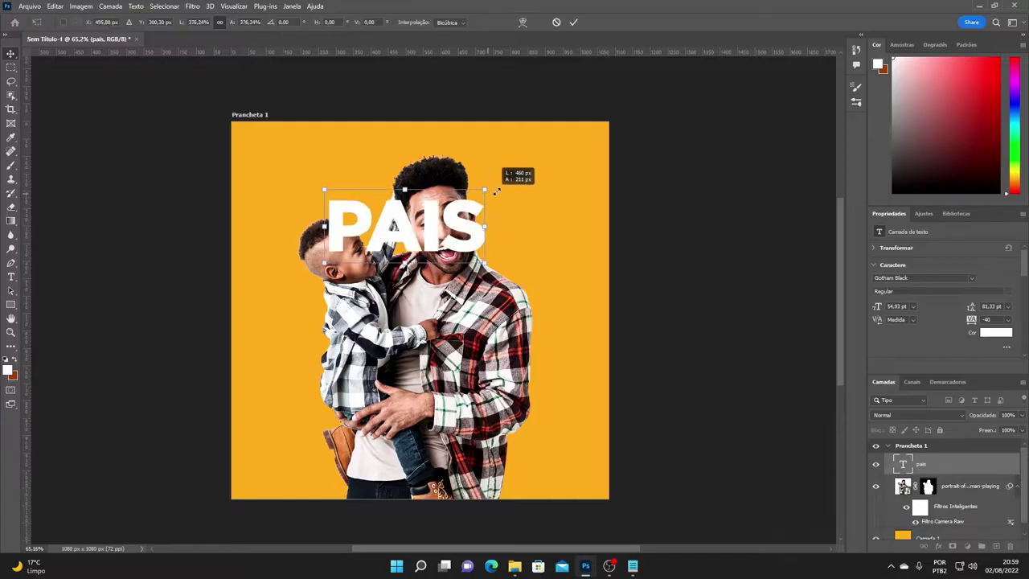
{"action": "left_click_drag", "start_coordinate": [435, 217], "coordinate": [466, 233]}
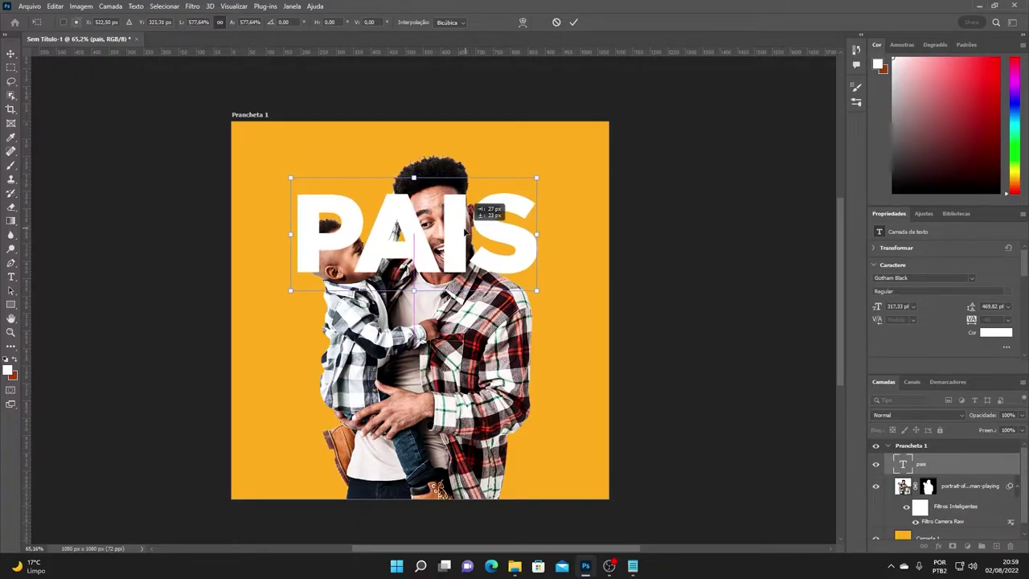
{"action": "left_click", "coordinate": [574, 22]}
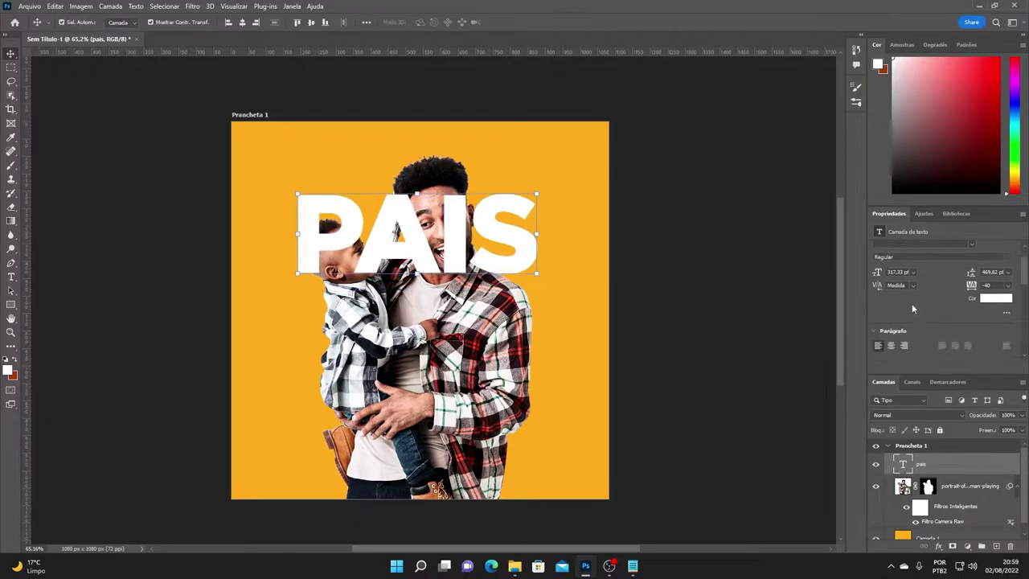
{"action": "scroll", "coordinate": [912, 306], "scroll_direction": "down", "scroll_amount": 5}
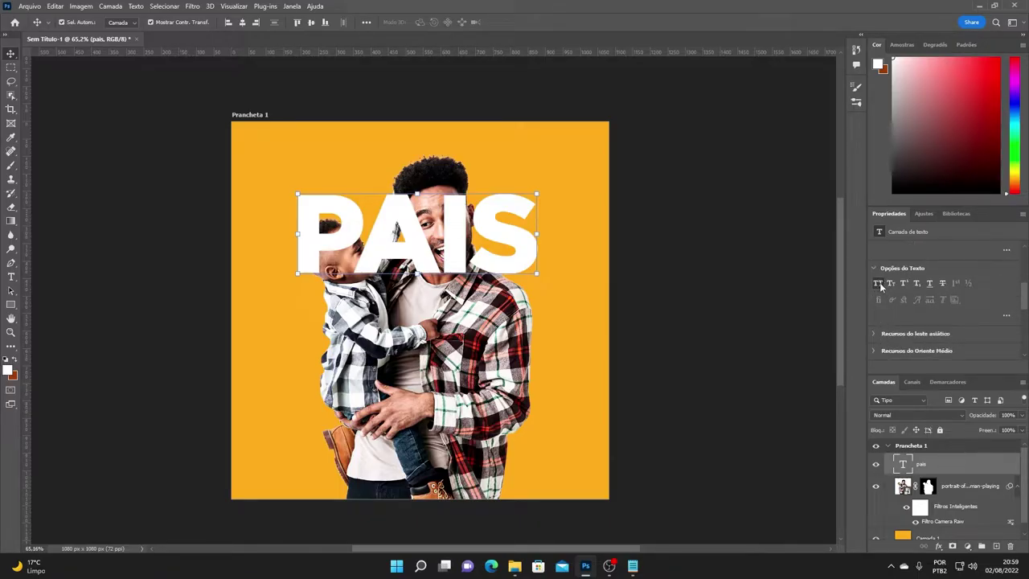
{"action": "left_click_drag", "start_coordinate": [487, 223], "coordinate": [490, 232]}
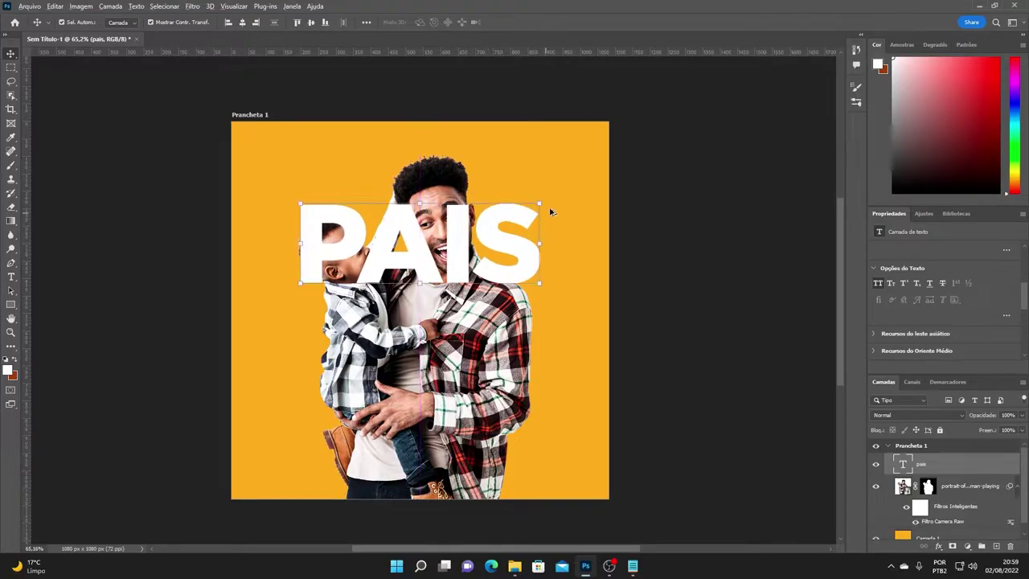
{"action": "left_click_drag", "start_coordinate": [541, 203], "coordinate": [551, 182]}
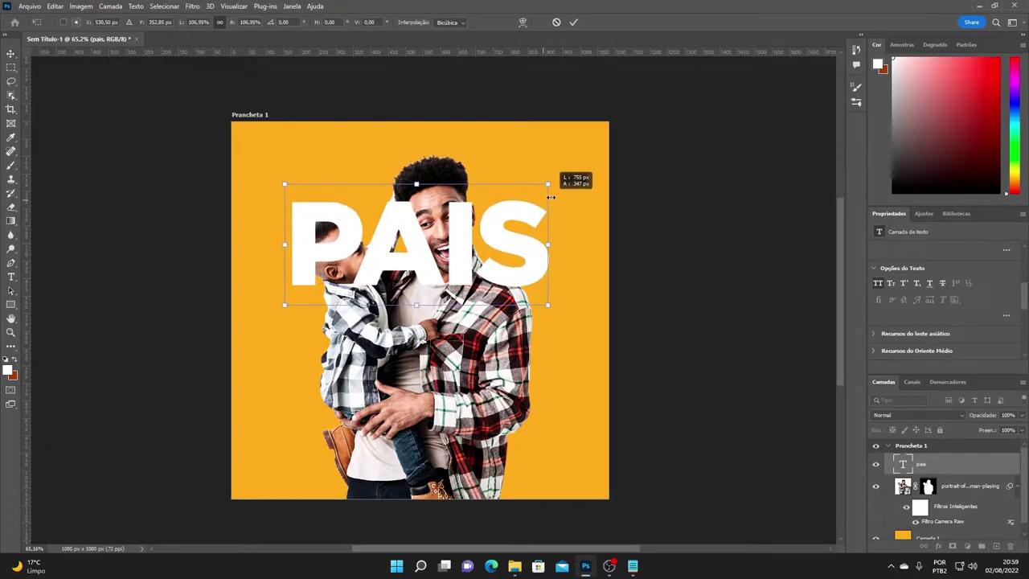
{"action": "left_click", "coordinate": [573, 24]}
{"action": "left_click_drag", "start_coordinate": [464, 217], "coordinate": [463, 223]}
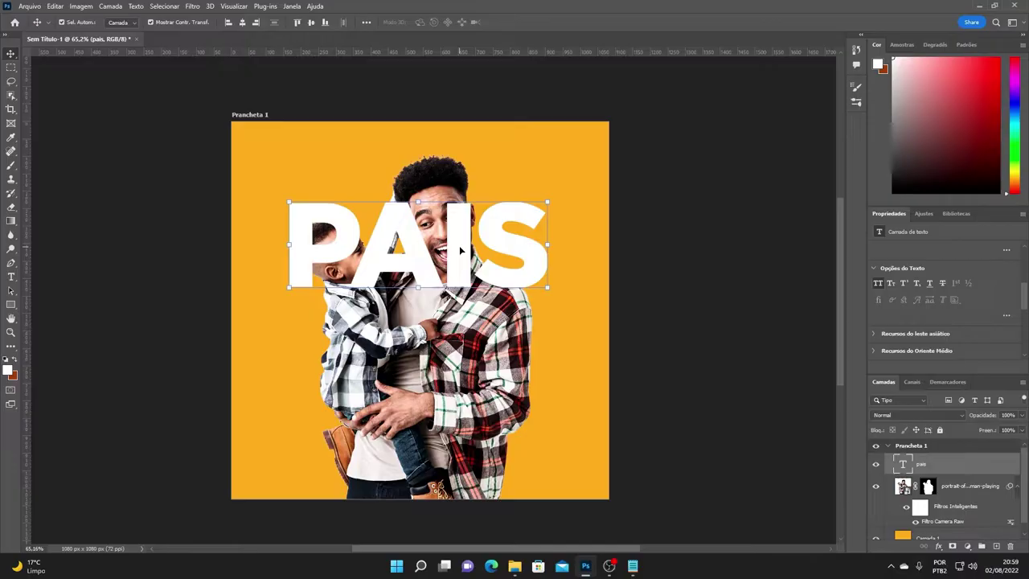
{"action": "left_click", "coordinate": [242, 23]}
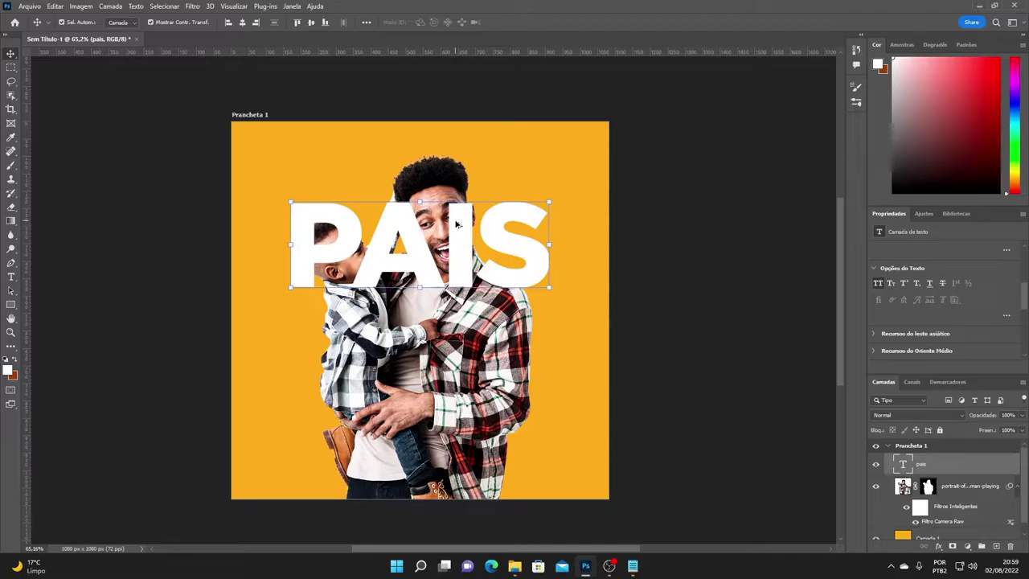
Step: Duplicate PAIS below, group and enlarge both words, and move the portrait above them
{"action": "left_click_drag", "start_coordinate": [458, 223], "coordinate": [461, 326], "text": "alt"}
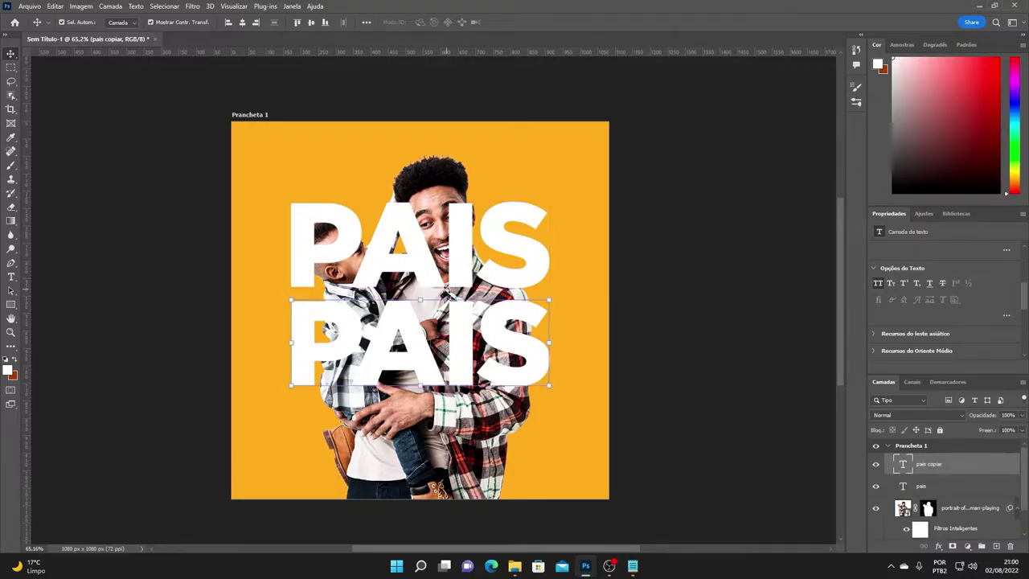
{"action": "left_click", "coordinate": [499, 228], "text": "shift"}
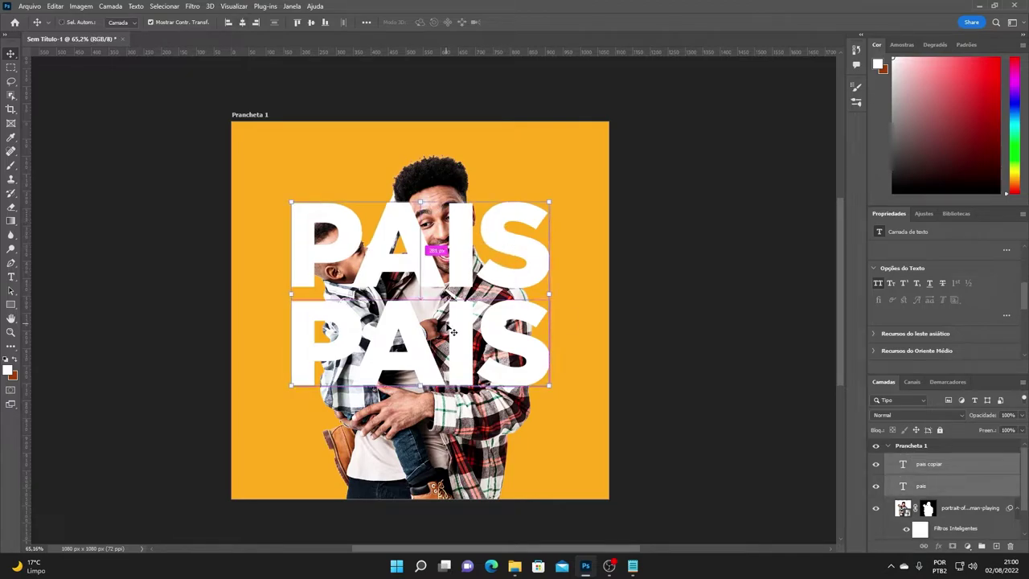
{"action": "key", "text": "ctrl+g"}
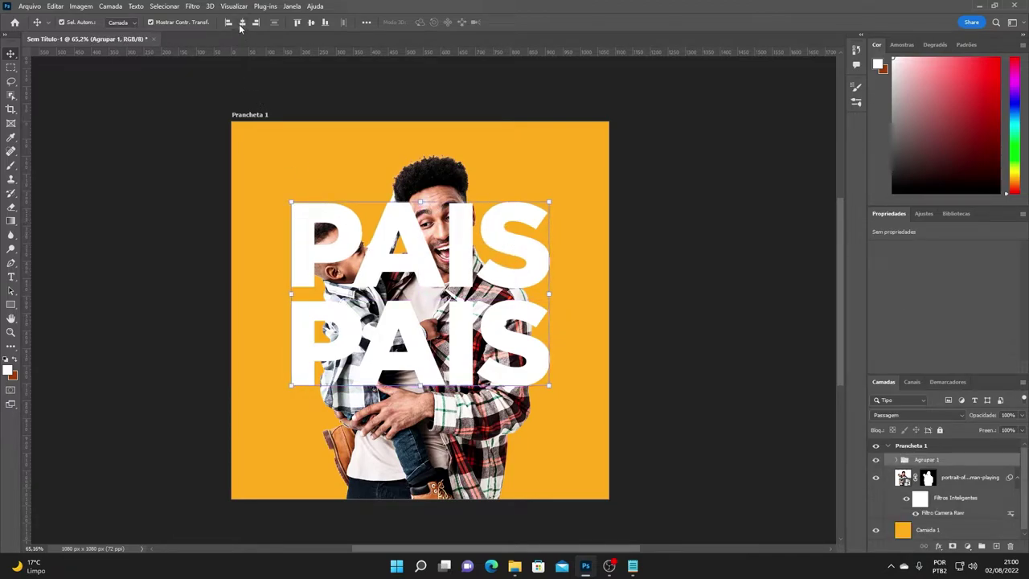
{"action": "left_click", "coordinate": [241, 23]}
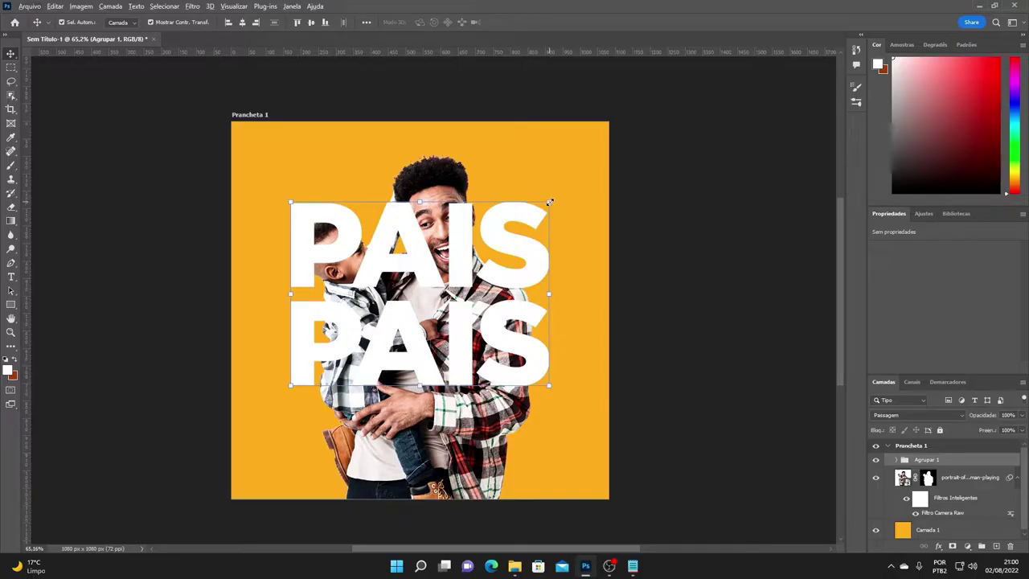
{"action": "left_click_drag", "start_coordinate": [549, 202], "coordinate": [560, 195]}
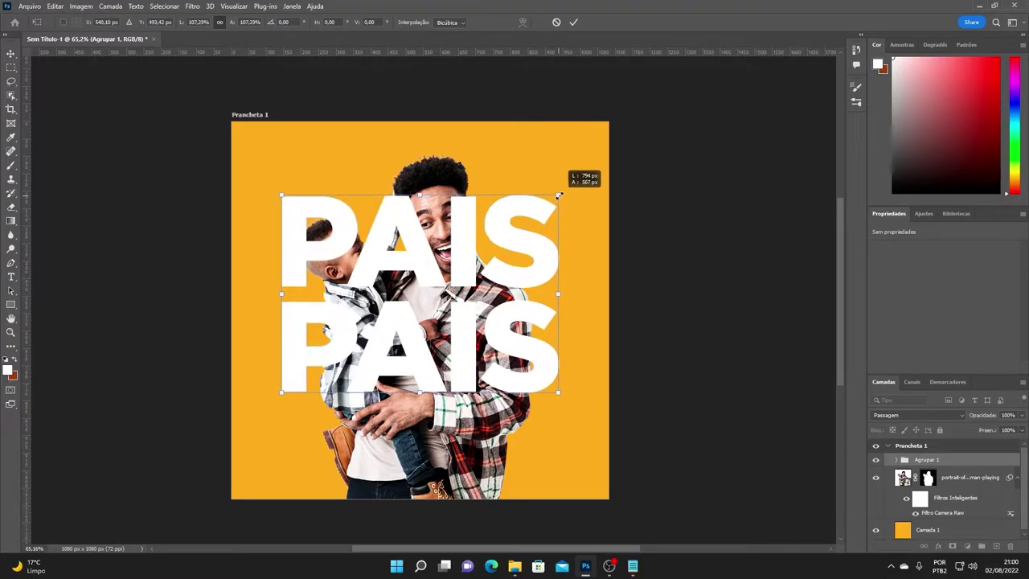
{"action": "left_click", "coordinate": [573, 22]}
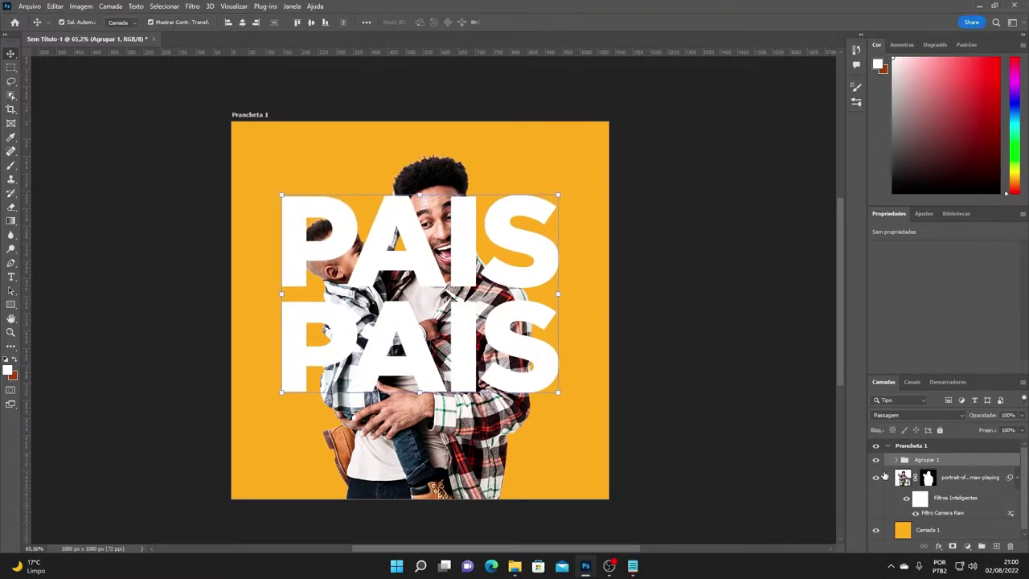
{"action": "left_click_drag", "start_coordinate": [943, 481], "coordinate": [914, 450]}
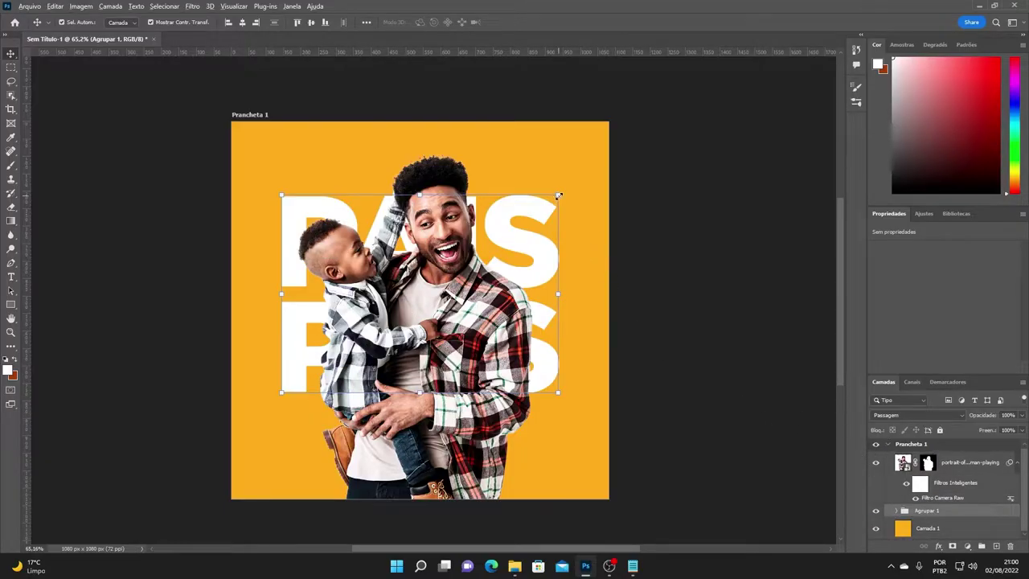
Step: Enlarge the PAIS text group slightly and nudge it upward
{"action": "left_click_drag", "start_coordinate": [560, 192], "coordinate": [512, 212]}
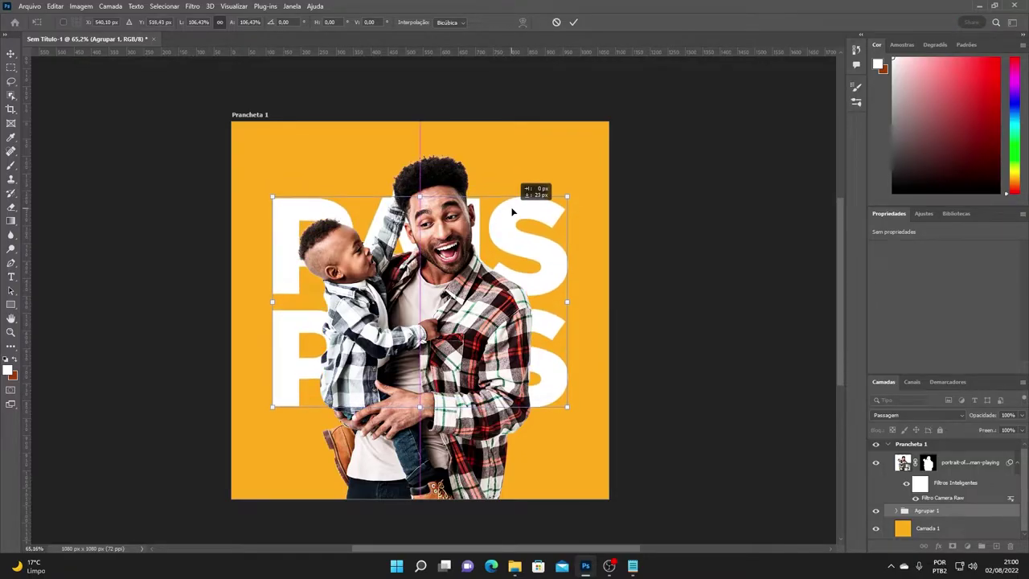
{"action": "left_click_drag", "start_coordinate": [512, 212], "coordinate": [512, 211]}
{"action": "key", "text": "Return"}
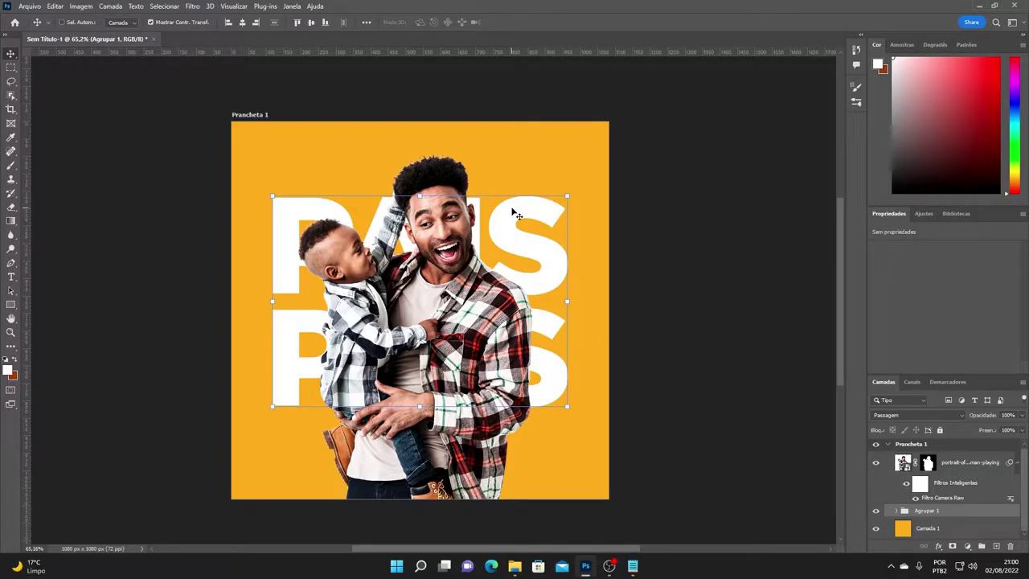
Step: Duplicate the PAIS group and merge the copy into one pixel layer, keeping the original hidden
{"action": "key", "text": "ctrl+j"}
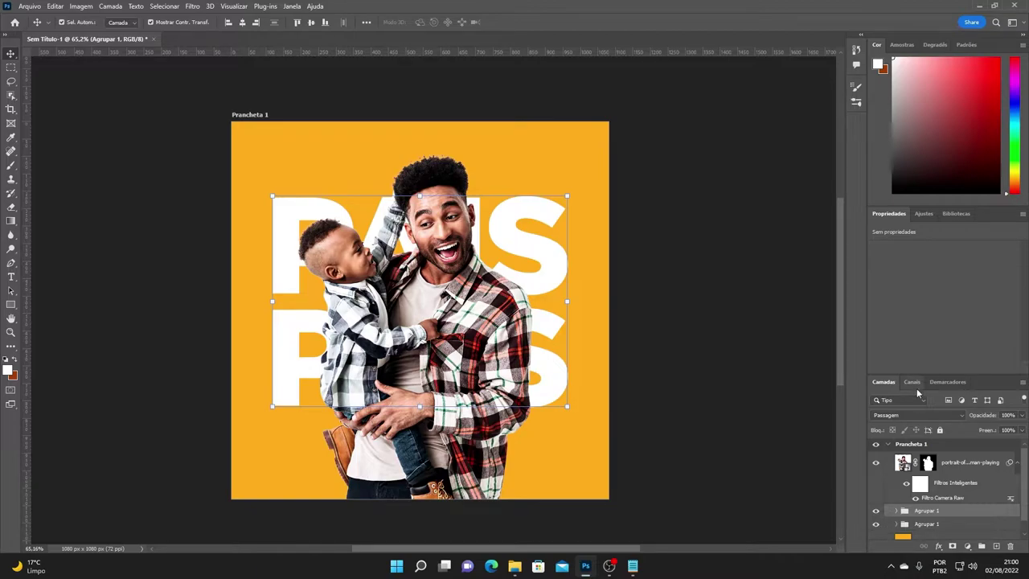
{"action": "left_click_drag", "start_coordinate": [928, 375], "coordinate": [929, 258]}
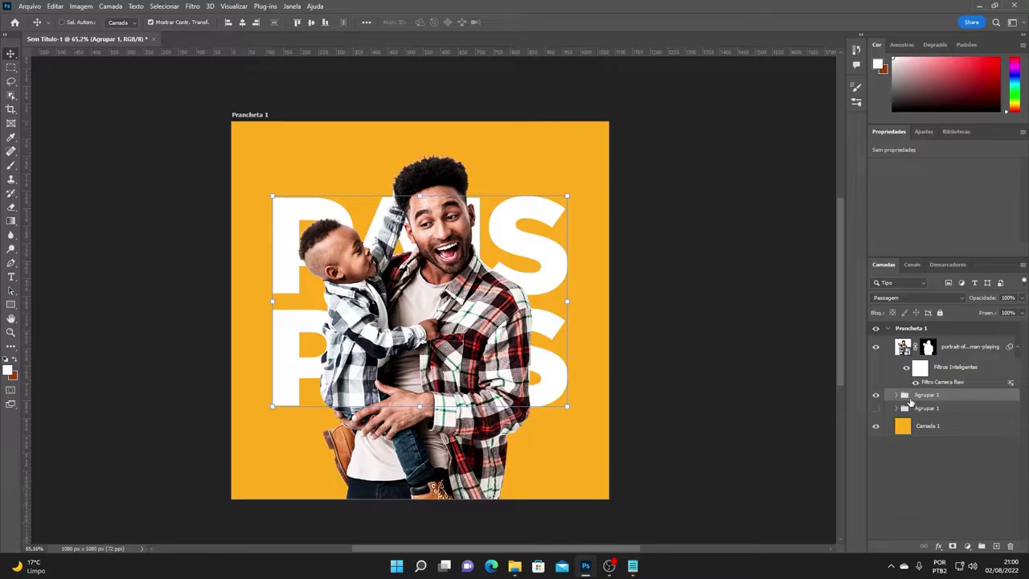
{"action": "key", "text": "ctrl+e"}
{"action": "left_click", "coordinate": [698, 339]}
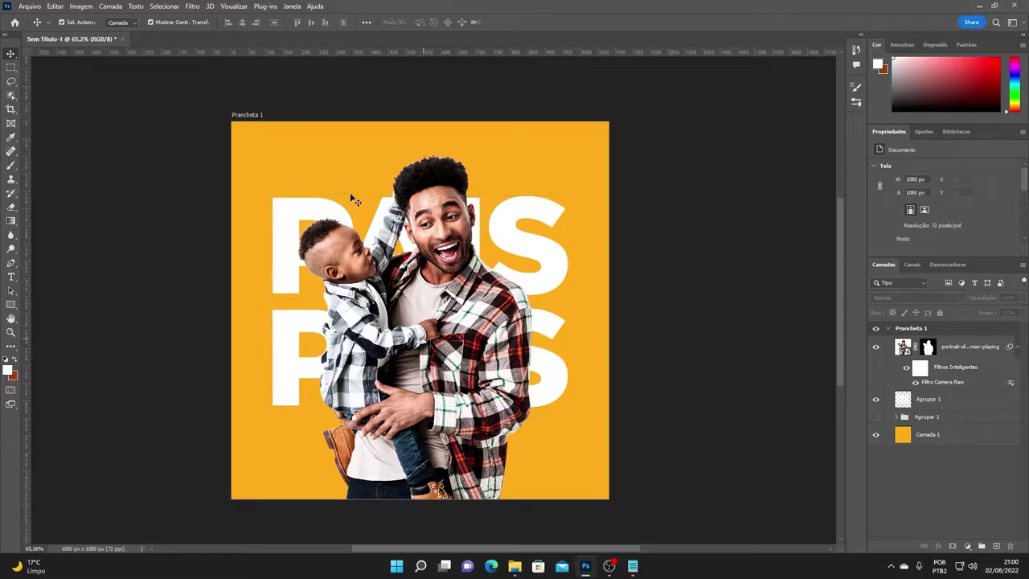
{"action": "left_click", "coordinate": [953, 398]}
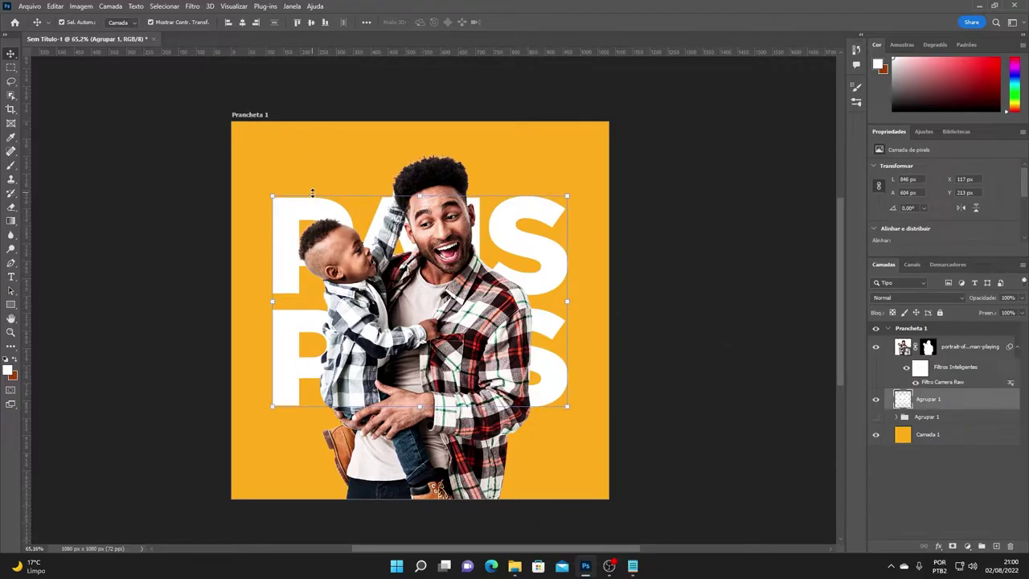
Step: Blur the merged PAIS layer with a 4.5-pixel Gaussian Blur
{"action": "left_click", "coordinate": [194, 7]}
{"action": "mouse_move", "coordinate": [207, 144]}
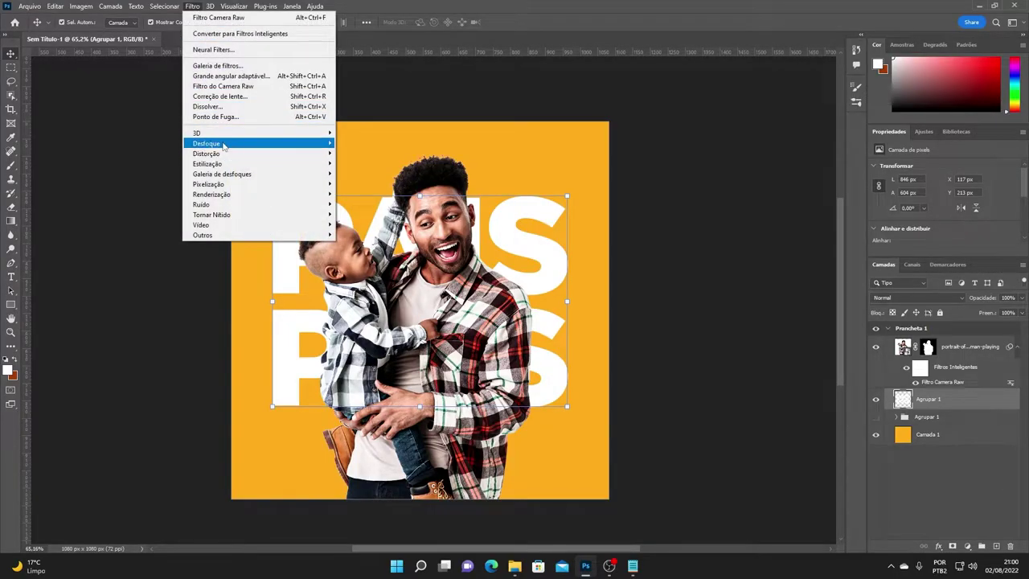
{"action": "left_click", "coordinate": [374, 205]}
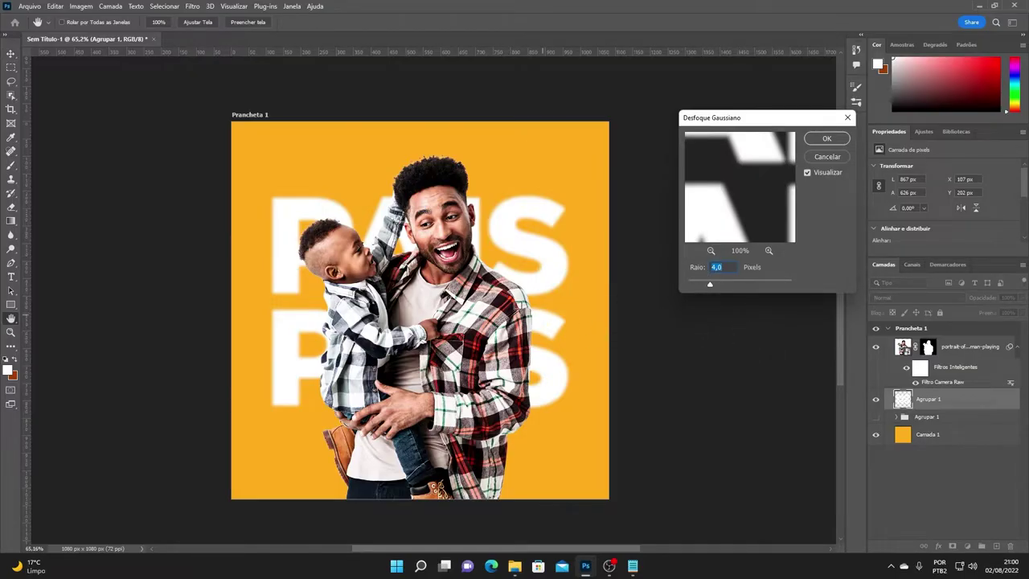
{"action": "left_click_drag", "start_coordinate": [710, 283], "coordinate": [712, 284]}
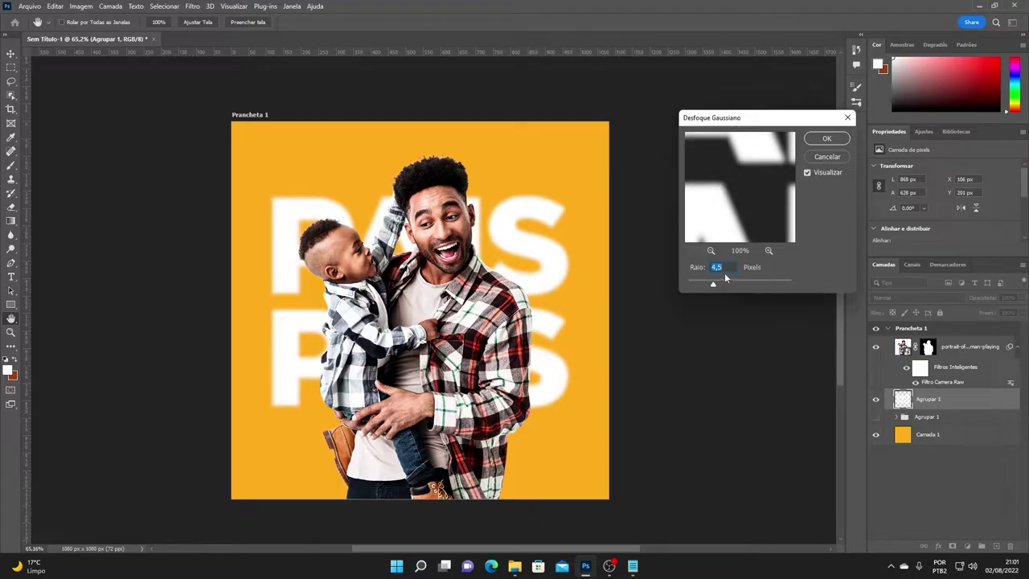
{"action": "left_click", "coordinate": [827, 140]}
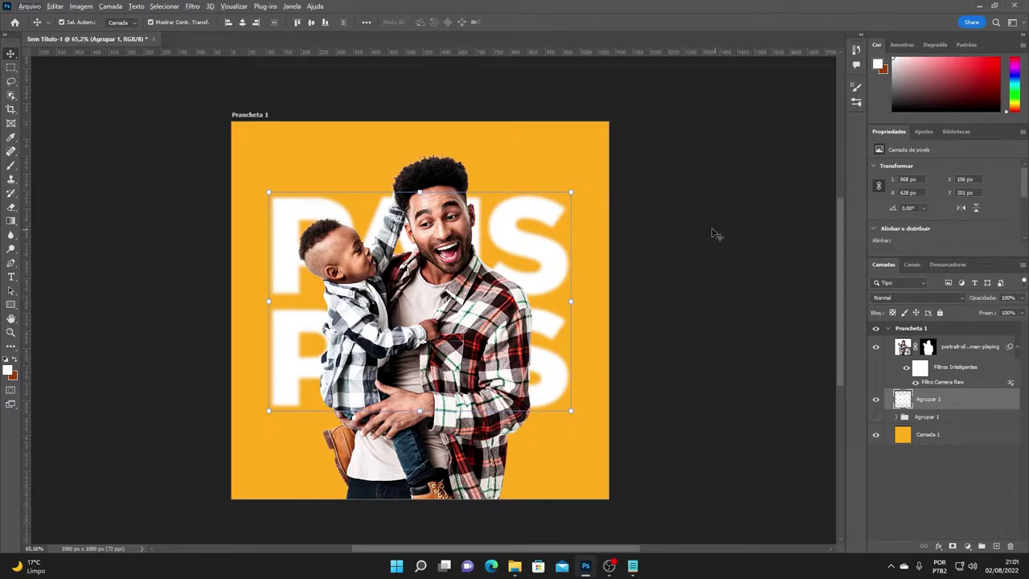
Step: Enlarge the blurred PAIS slightly and move the hidden text group below the orange background
{"action": "left_click", "coordinate": [659, 206]}
{"action": "scroll", "coordinate": [579, 233], "scroll_direction": "down", "scroll_amount": 1}
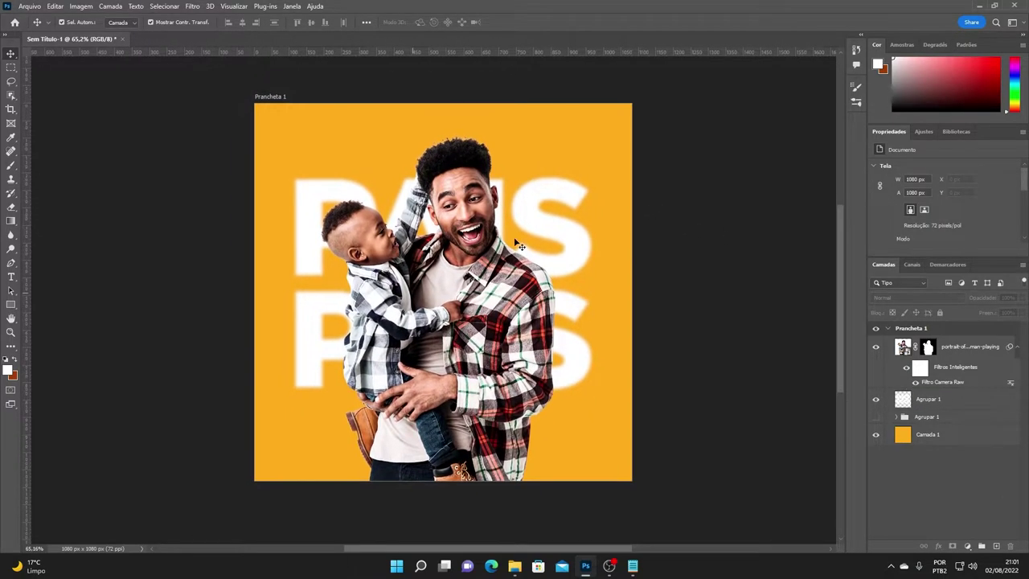
{"action": "left_click", "coordinate": [552, 195]}
{"action": "left_click_drag", "start_coordinate": [593, 173], "coordinate": [598, 169]}
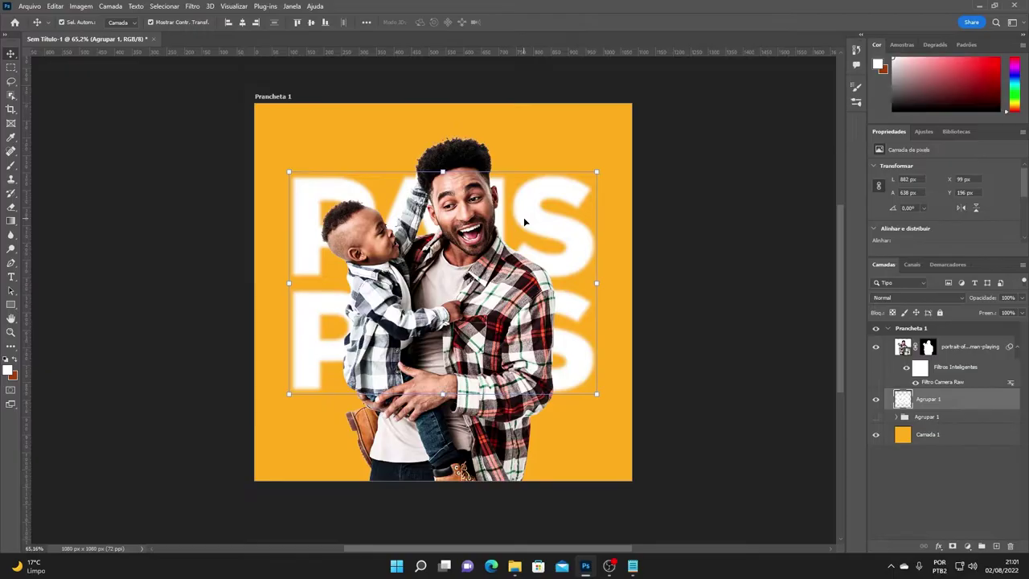
{"action": "left_click", "coordinate": [695, 267]}
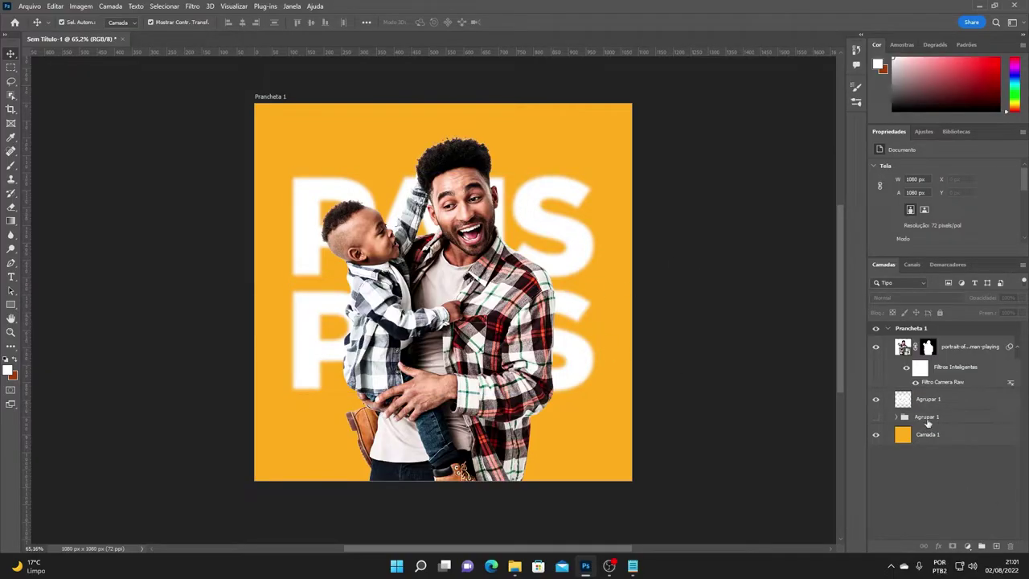
{"action": "left_click", "coordinate": [930, 402]}
{"action": "left_click_drag", "start_coordinate": [922, 419], "coordinate": [924, 442]}
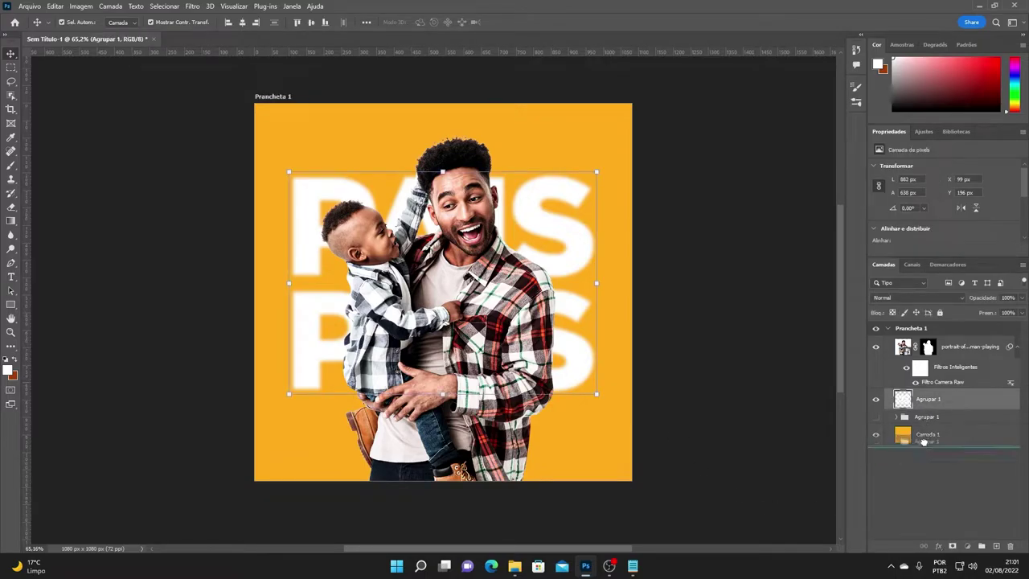
Step: Group the orange background layer and name the group BG
{"action": "left_click", "coordinate": [926, 422]}
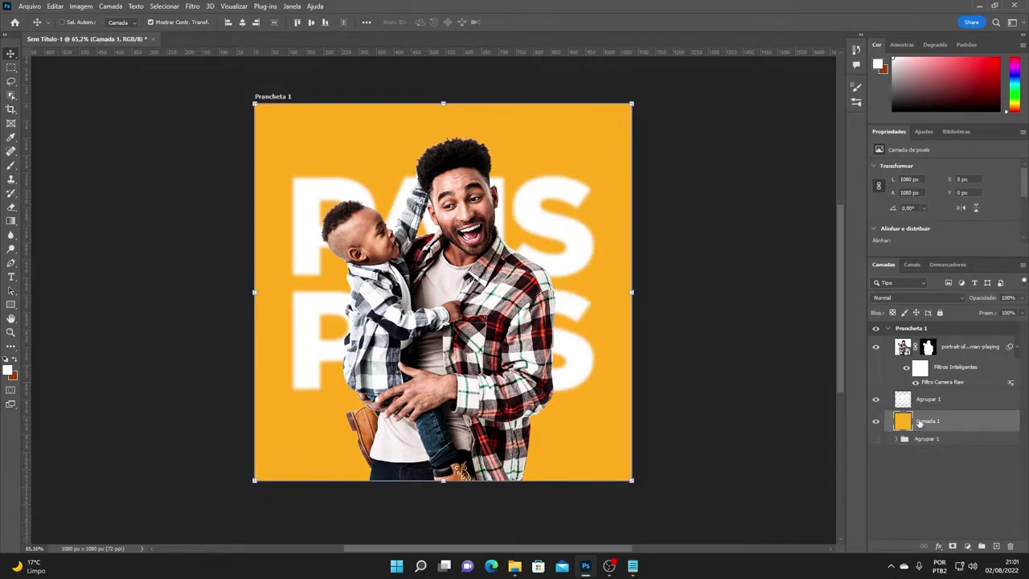
{"action": "key", "text": "ctrl+g"}
{"action": "left_click", "coordinate": [897, 417]}
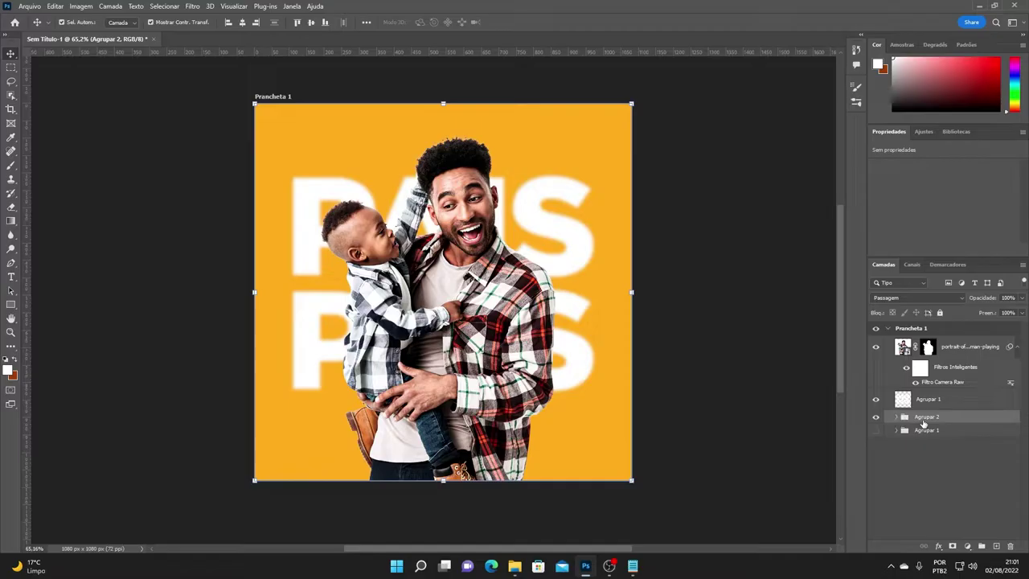
{"action": "double_click", "coordinate": [927, 416]}
{"action": "type", "text": "bo"}
{"action": "key", "text": "Return"}
Step: Wrap the blurred text in a group named TEXTOS COM DESFOQUE
{"action": "left_click", "coordinate": [921, 402]}
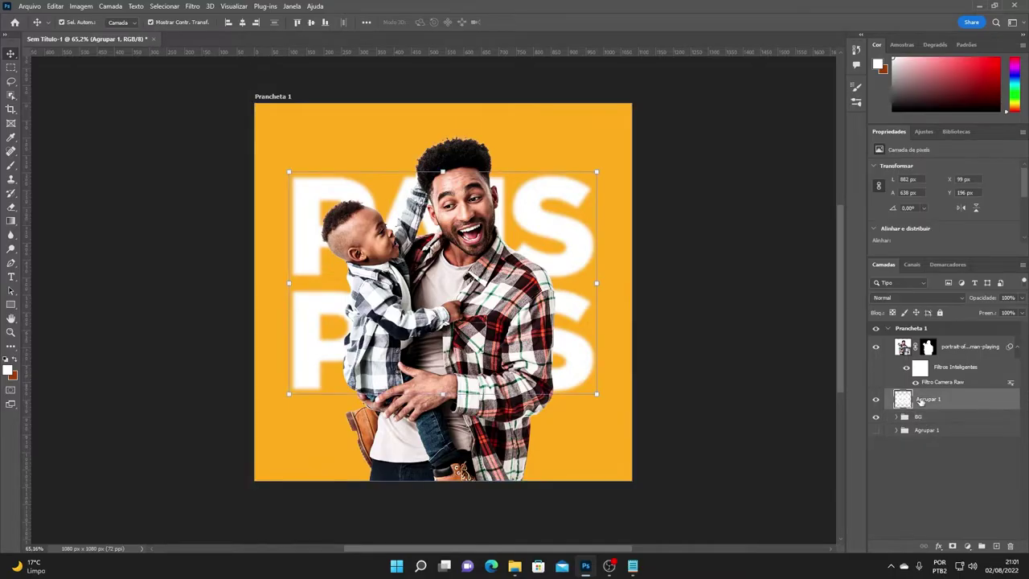
{"action": "key", "text": "ctrl+g"}
{"action": "left_click", "coordinate": [894, 395]}
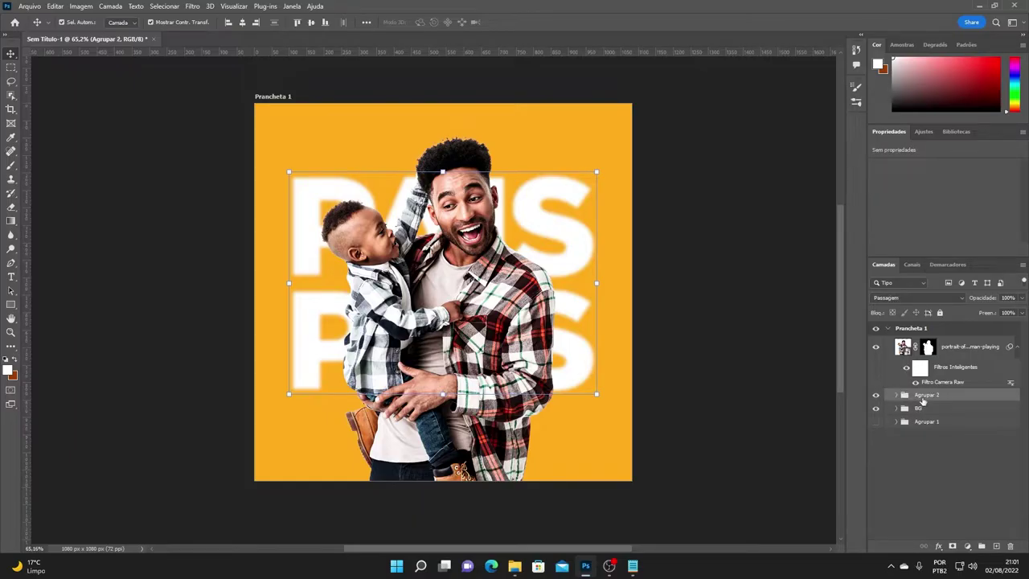
{"action": "double_click", "coordinate": [926, 396]}
{"action": "type", "text": "TEXT"}
{"action": "type", "text": "OS COM DES"}
{"action": "type", "text": "FOQUE"}
{"action": "key", "text": "Return"}
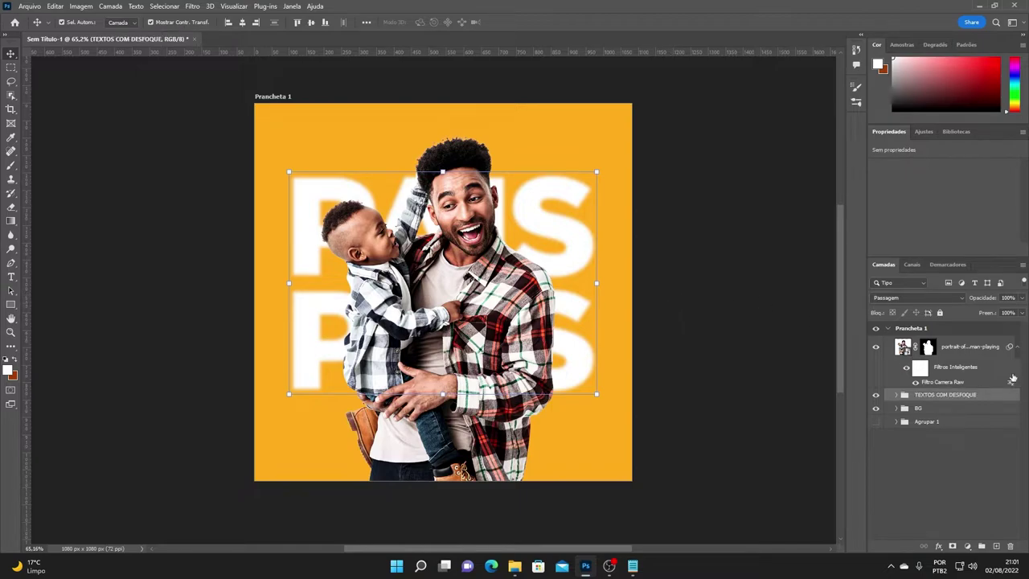
Step: Group the father-and-son photo layer as PAI E FILHO and collapse it
{"action": "left_click", "coordinate": [971, 354]}
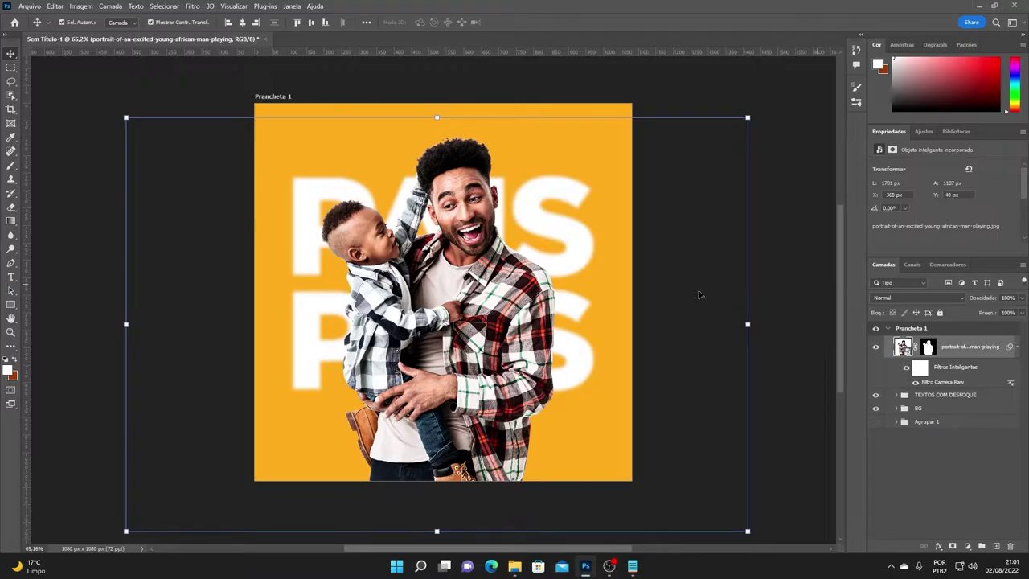
{"action": "key", "text": "ctrl+g"}
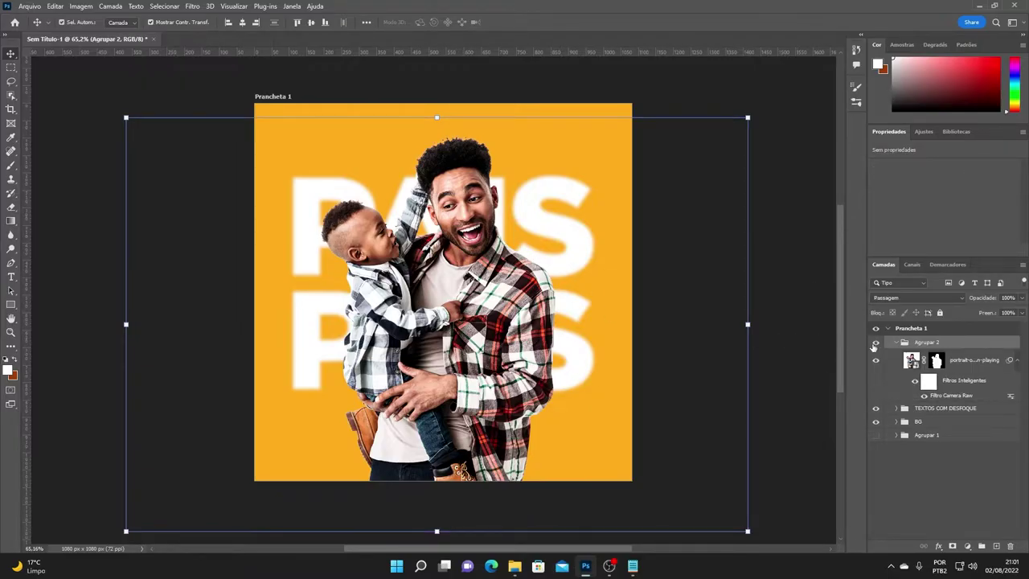
{"action": "double_click", "coordinate": [924, 343]}
{"action": "type", "text": "PAI E FILHO"}
{"action": "key", "text": "Return"}
{"action": "left_click", "coordinate": [896, 342]}
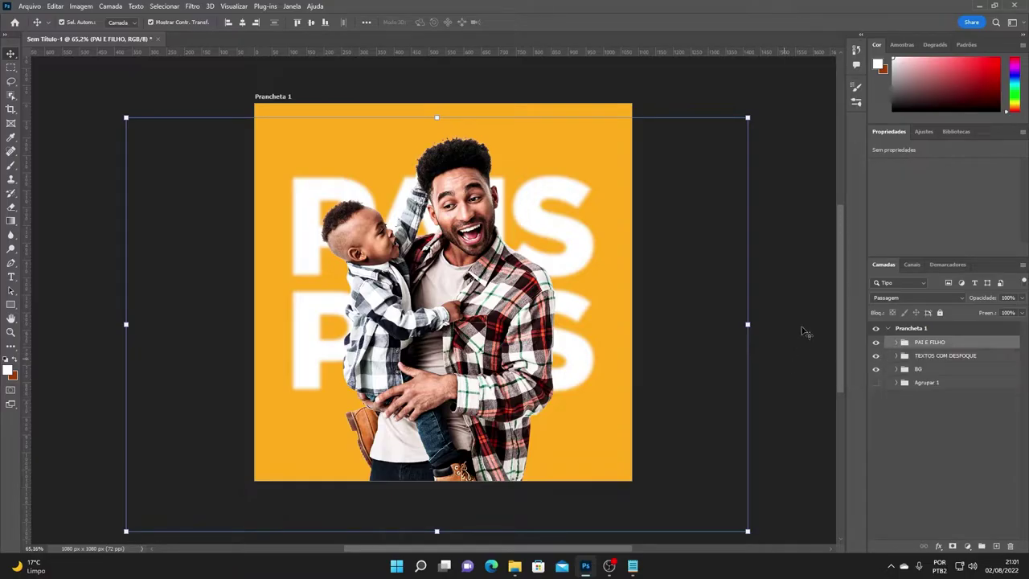
{"action": "left_click", "coordinate": [818, 348]}
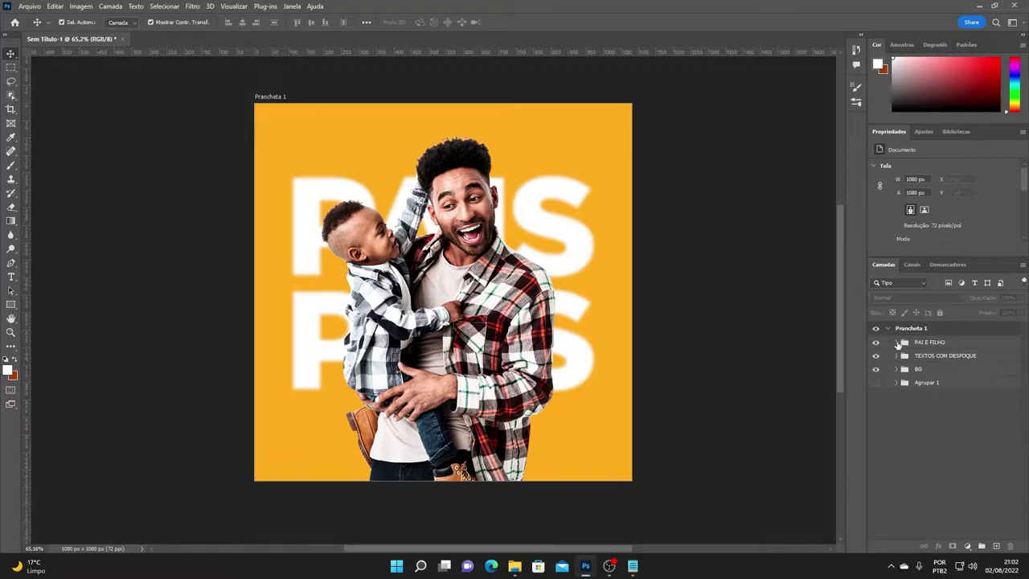
Step: Add a new layer above the photo and sample the artboard's orange as brush colour
{"action": "left_click", "coordinate": [896, 342]}
{"action": "left_click", "coordinate": [952, 366]}
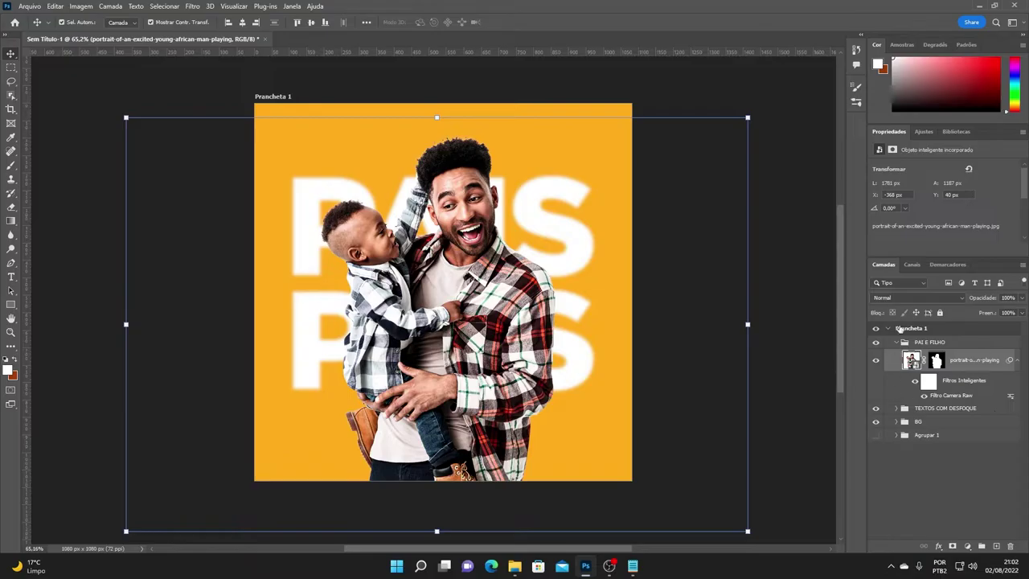
{"action": "left_click", "coordinate": [996, 546]}
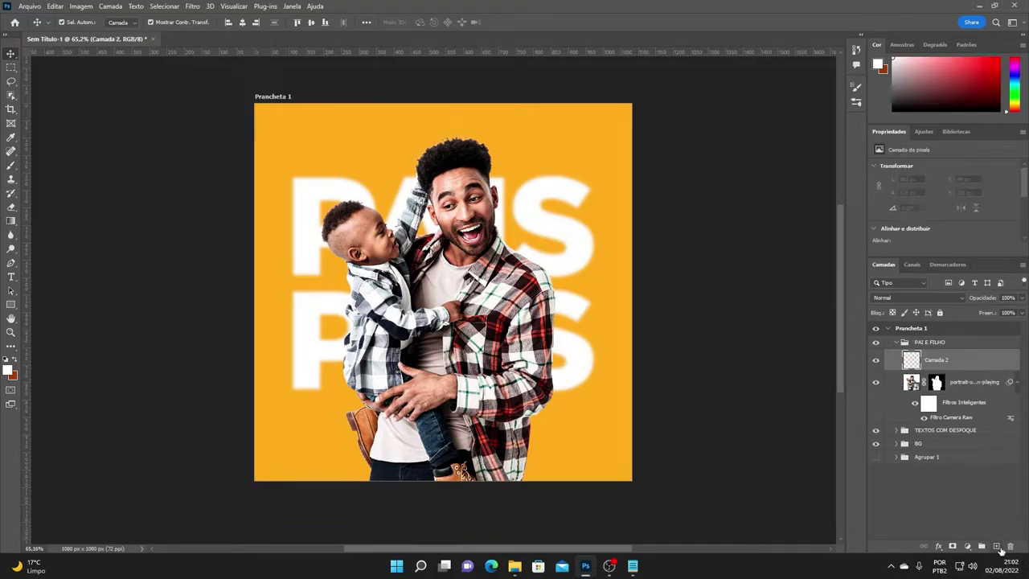
{"action": "left_click", "coordinate": [11, 165]}
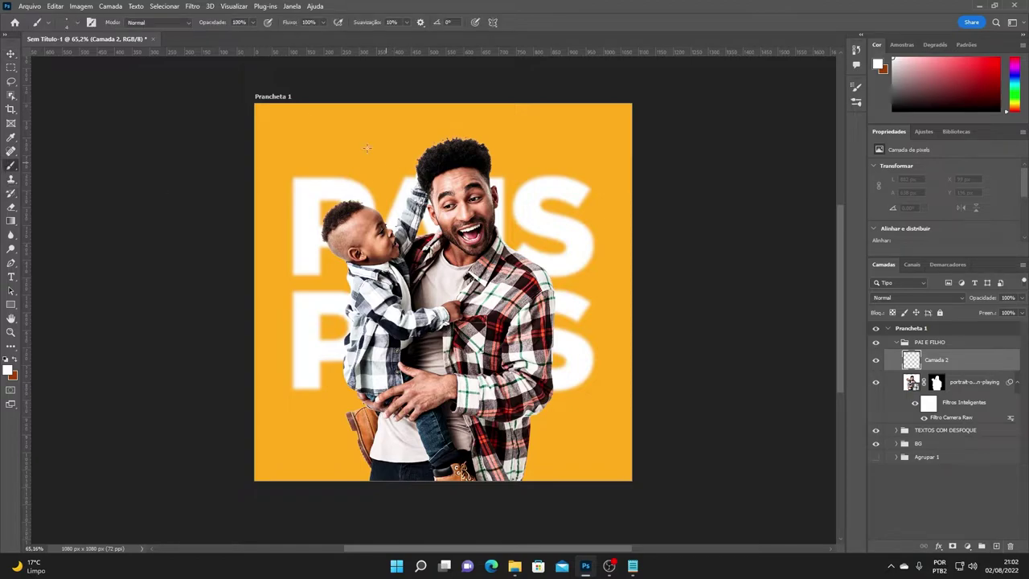
{"action": "left_click", "coordinate": [275, 115], "text": "alt"}
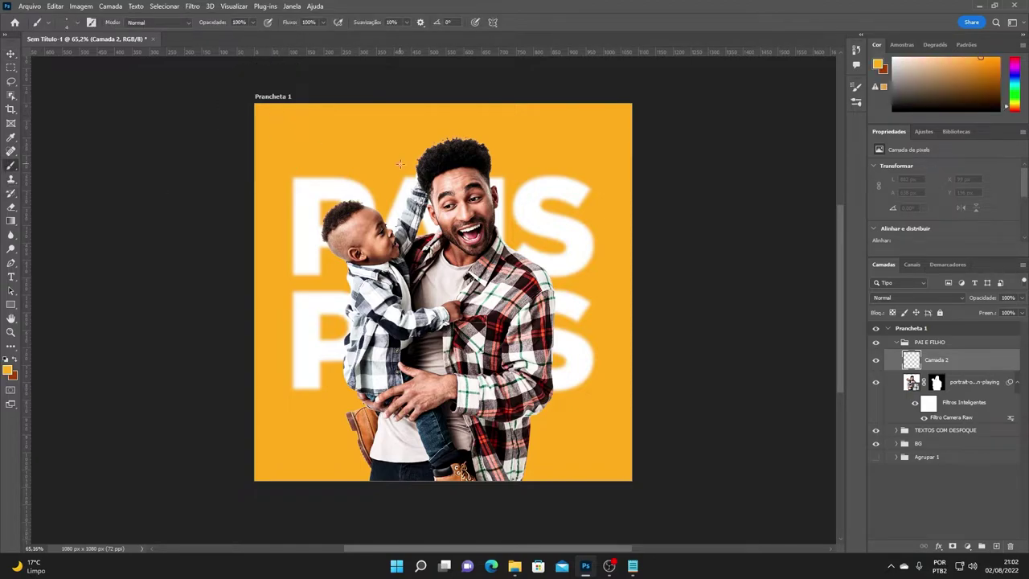
{"action": "left_click", "coordinate": [91, 22]}
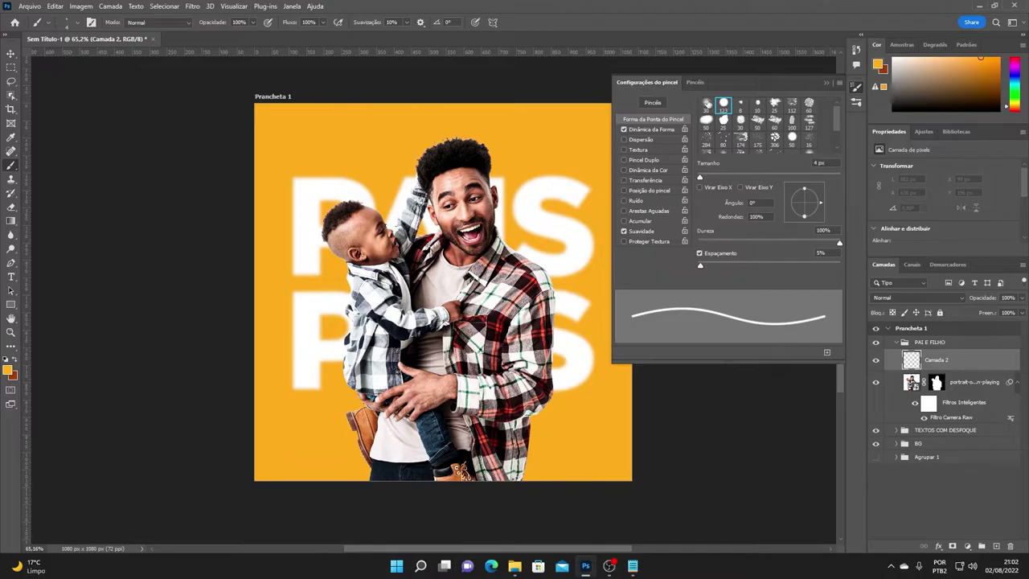
{"action": "left_click", "coordinate": [825, 83]}
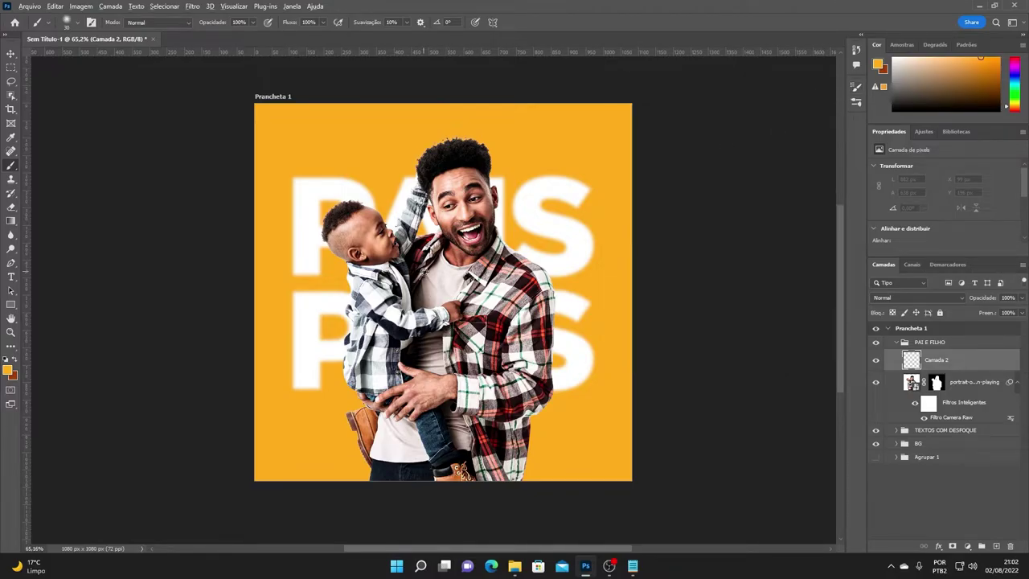
Step: Paint soft orange with a 741–1168 px brush over the pair's lower body
{"action": "mouse_move", "coordinate": [420, 269]}
{"action": "left_mouse_down"}
{"action": "mouse_move", "coordinate": [438, 300]}
{"action": "mouse_move", "coordinate": [456, 289]}
{"action": "left_mouse_up"}
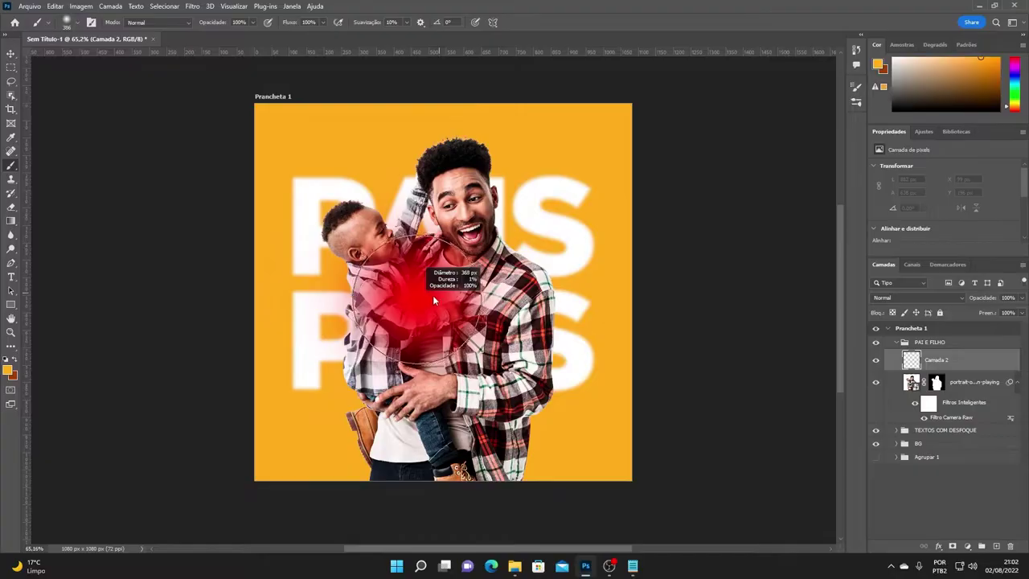
{"action": "mouse_move", "coordinate": [456, 288]}
{"action": "left_mouse_down"}
{"action": "mouse_move", "coordinate": [514, 261]}
{"action": "mouse_move", "coordinate": [482, 270]}
{"action": "left_mouse_up"}
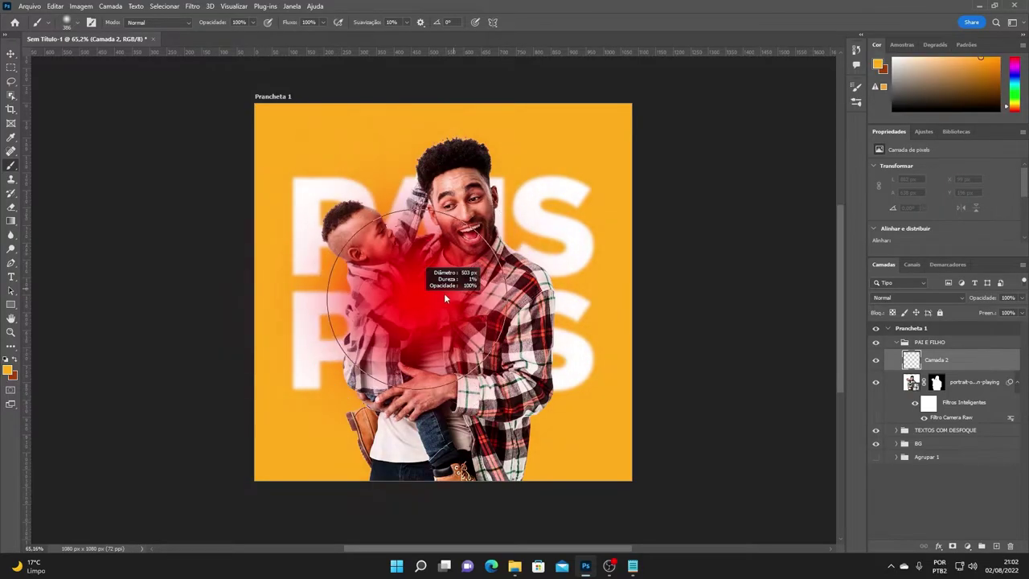
{"action": "scroll", "coordinate": [388, 218], "scroll_direction": "down", "scroll_amount": 3}
{"action": "scroll", "coordinate": [403, 372], "scroll_direction": "up", "scroll_amount": 1}
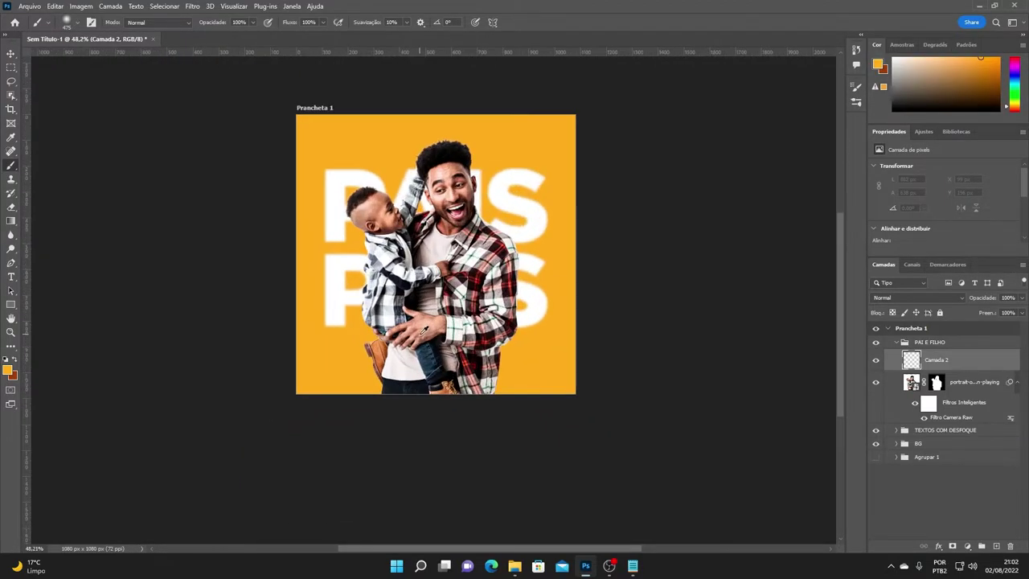
{"action": "left_click_drag", "start_coordinate": [403, 372], "coordinate": [460, 294]}
{"action": "mouse_move", "coordinate": [262, 407]}
{"action": "left_mouse_down"}
{"action": "mouse_move", "coordinate": [487, 437]}
{"action": "mouse_move", "coordinate": [671, 356]}
{"action": "left_mouse_up"}
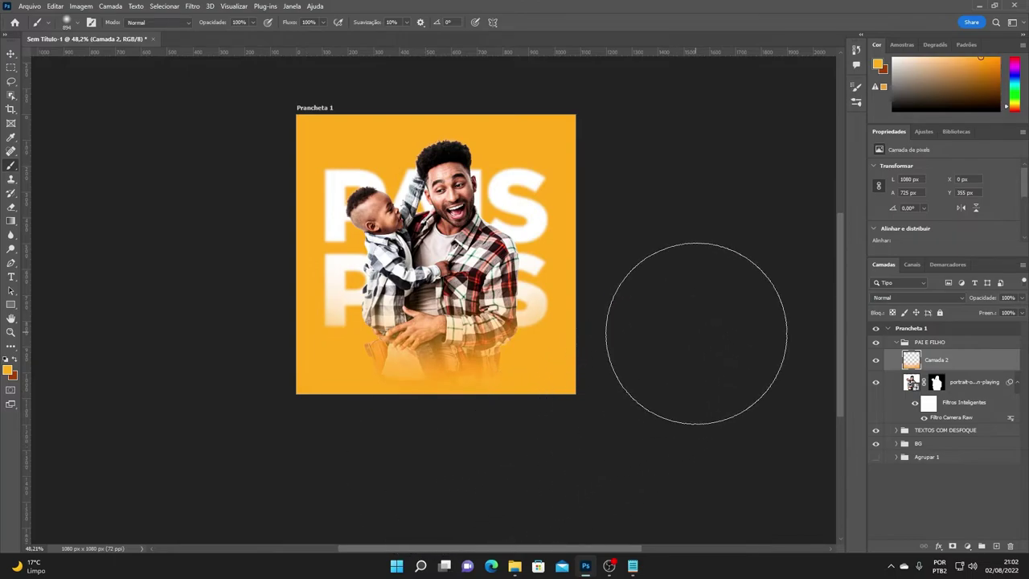
{"action": "left_click_drag", "start_coordinate": [334, 345], "coordinate": [358, 346]}
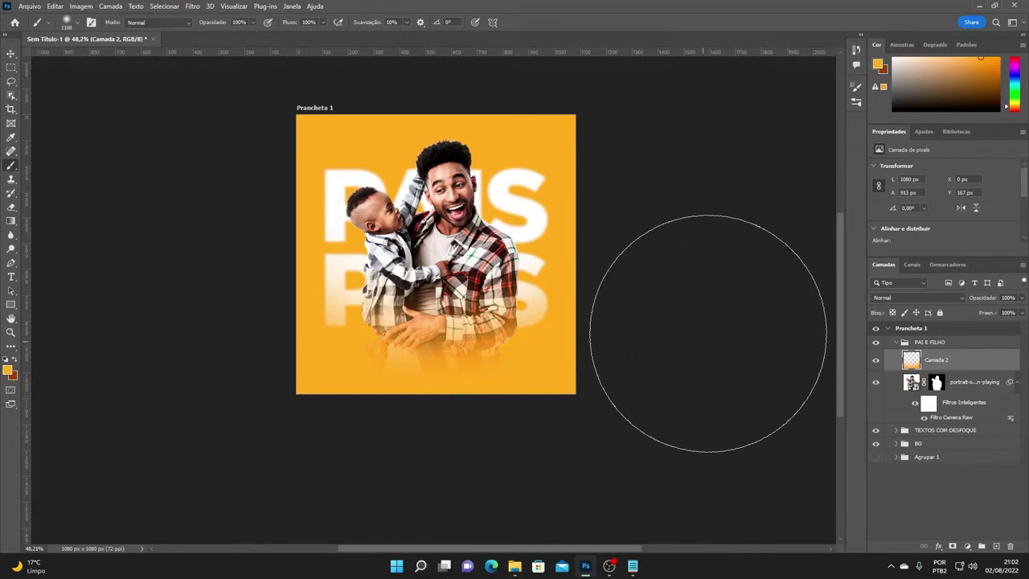
{"action": "left_click_drag", "start_coordinate": [691, 340], "coordinate": [655, 404]}
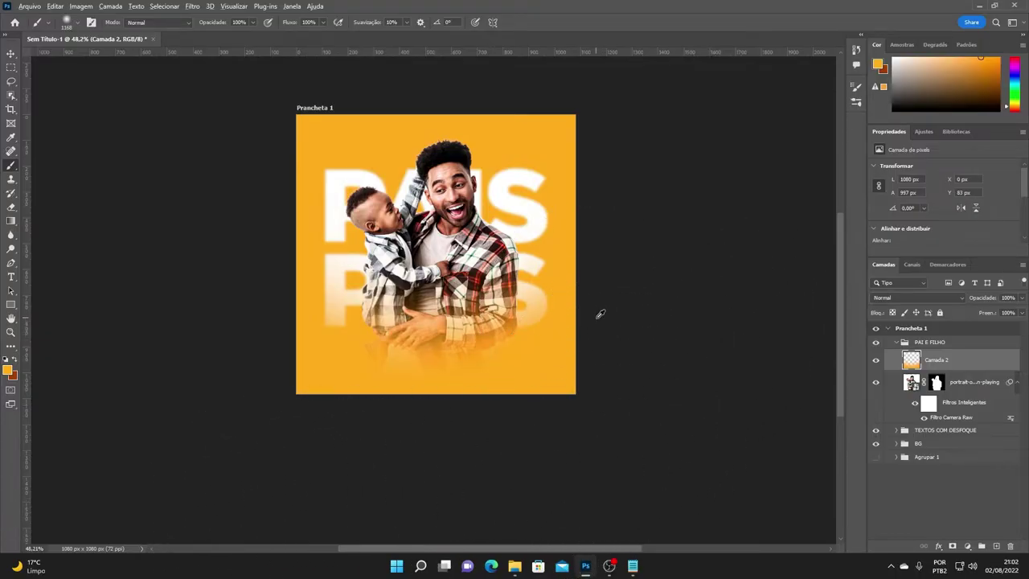
{"action": "scroll", "coordinate": [597, 314], "scroll_direction": "up", "scroll_amount": 2}
{"action": "scroll", "coordinate": [319, 227], "scroll_direction": "up", "scroll_amount": 2}
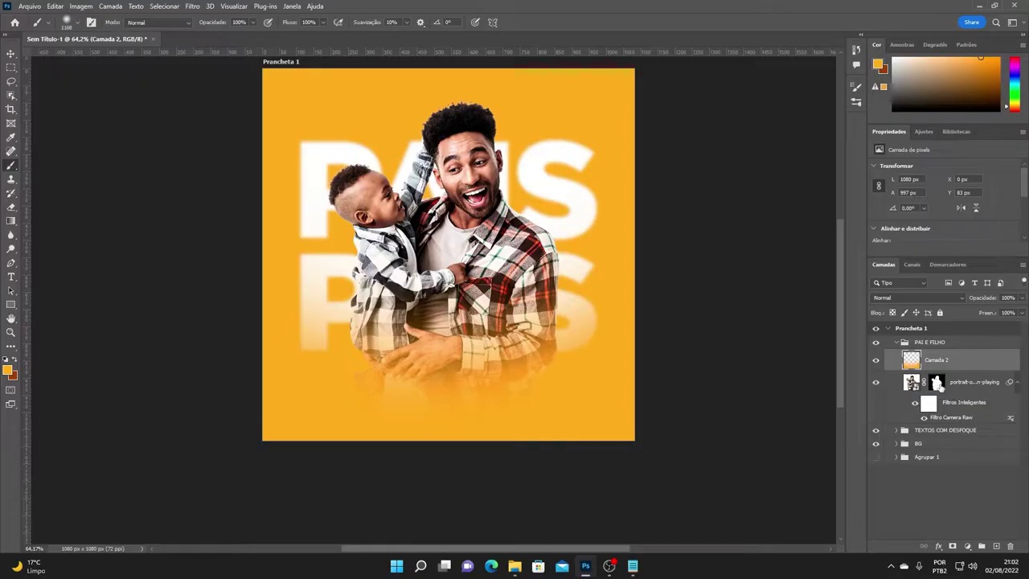
{"action": "left_click", "coordinate": [936, 383]}
{"action": "scroll", "coordinate": [494, 437], "scroll_direction": "up", "scroll_amount": 1}
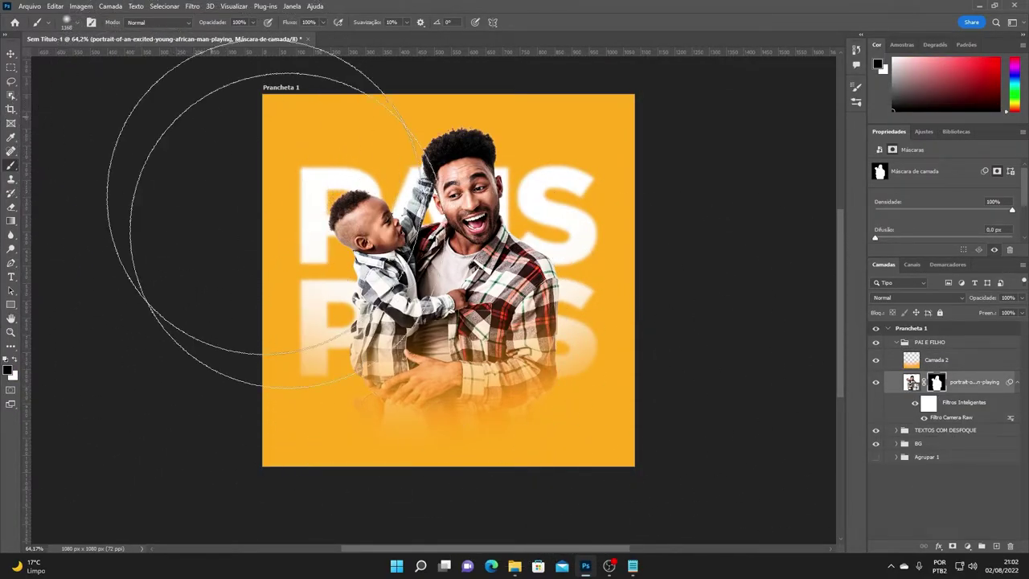
{"action": "scroll", "coordinate": [384, 409], "scroll_direction": "down", "scroll_amount": 2}
{"action": "scroll", "coordinate": [361, 378], "scroll_direction": "down", "scroll_amount": 2}
{"action": "scroll", "coordinate": [309, 375], "scroll_direction": "down", "scroll_amount": 2}
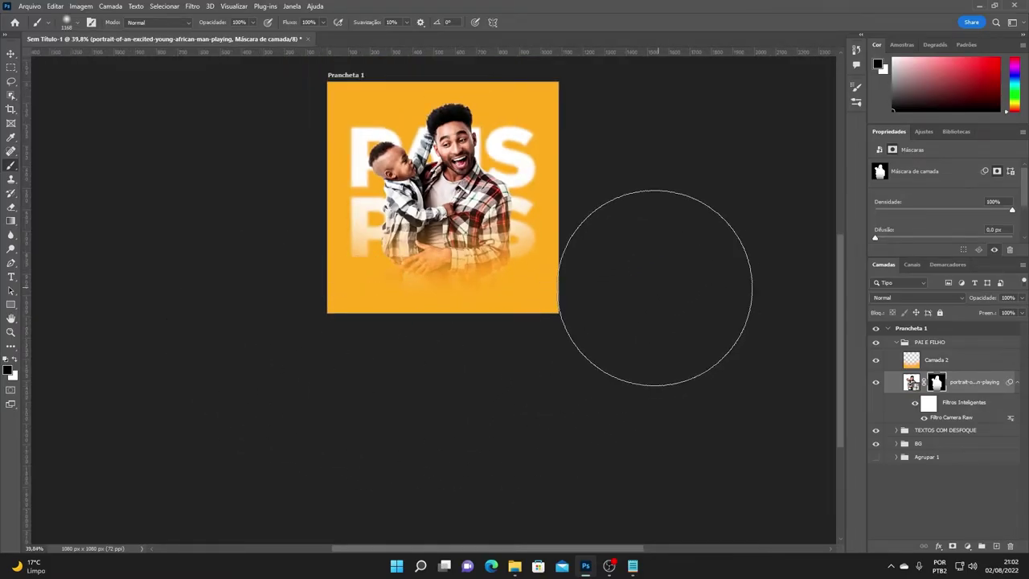
{"action": "scroll", "coordinate": [491, 378], "scroll_direction": "up", "scroll_amount": 2}
{"action": "scroll", "coordinate": [491, 338], "scroll_direction": "up", "scroll_amount": 2}
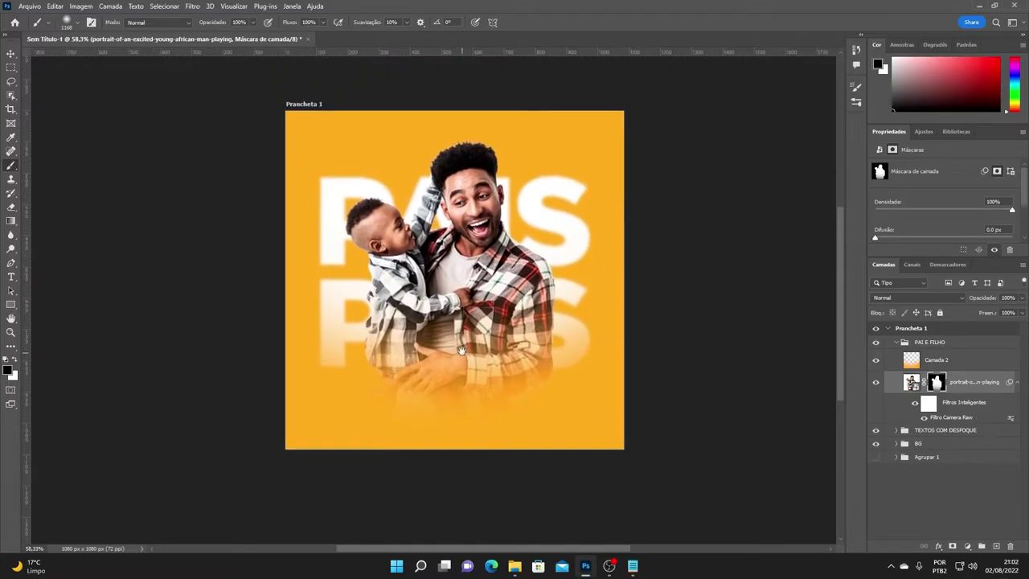
{"action": "scroll", "coordinate": [434, 418], "scroll_direction": "up", "scroll_amount": 2}
{"action": "scroll", "coordinate": [396, 336], "scroll_direction": "up", "scroll_amount": 2}
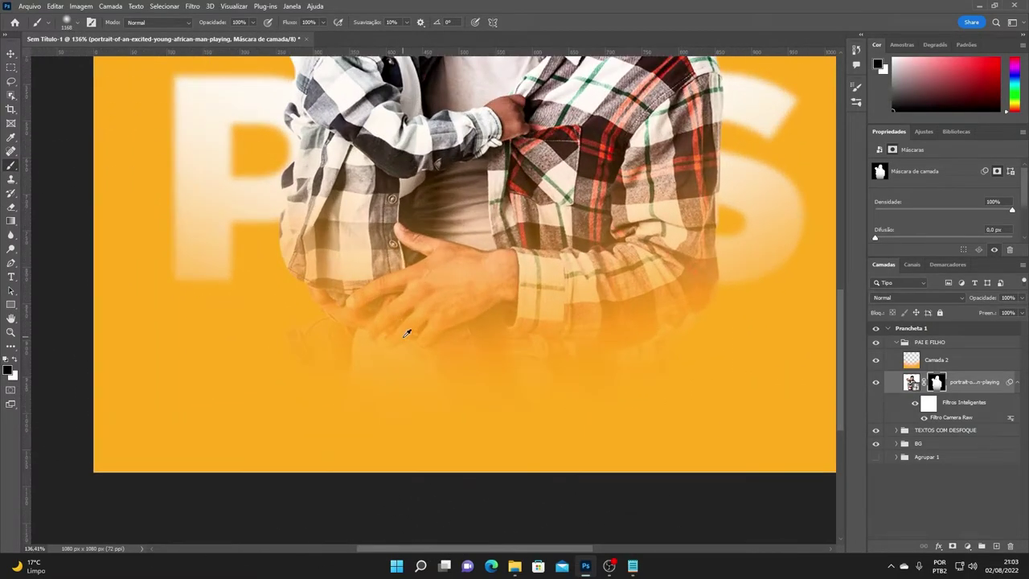
{"action": "scroll", "coordinate": [515, 320], "scroll_direction": "down", "scroll_amount": 3}
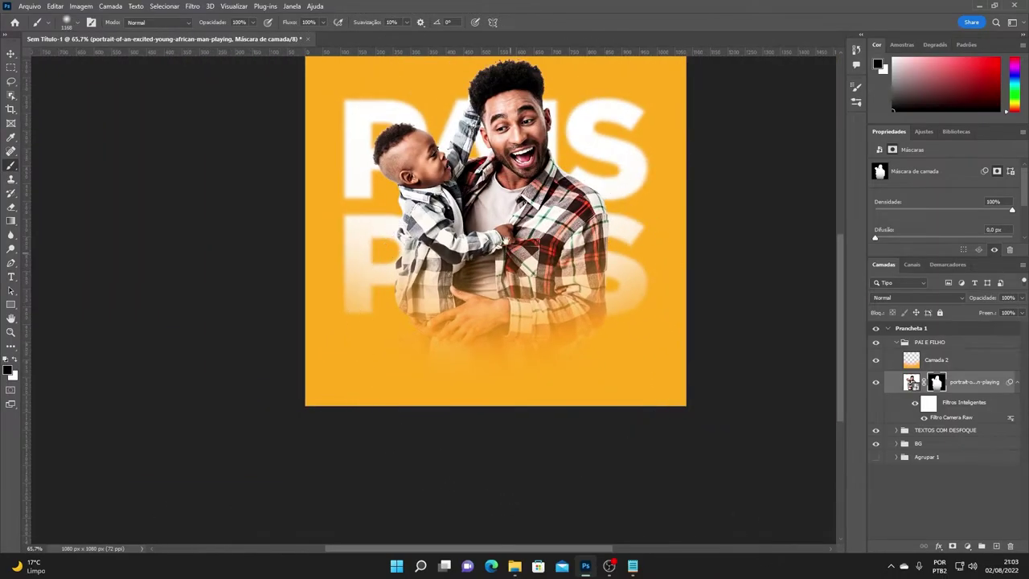
{"action": "scroll", "coordinate": [482, 314], "scroll_direction": "up", "scroll_amount": 2}
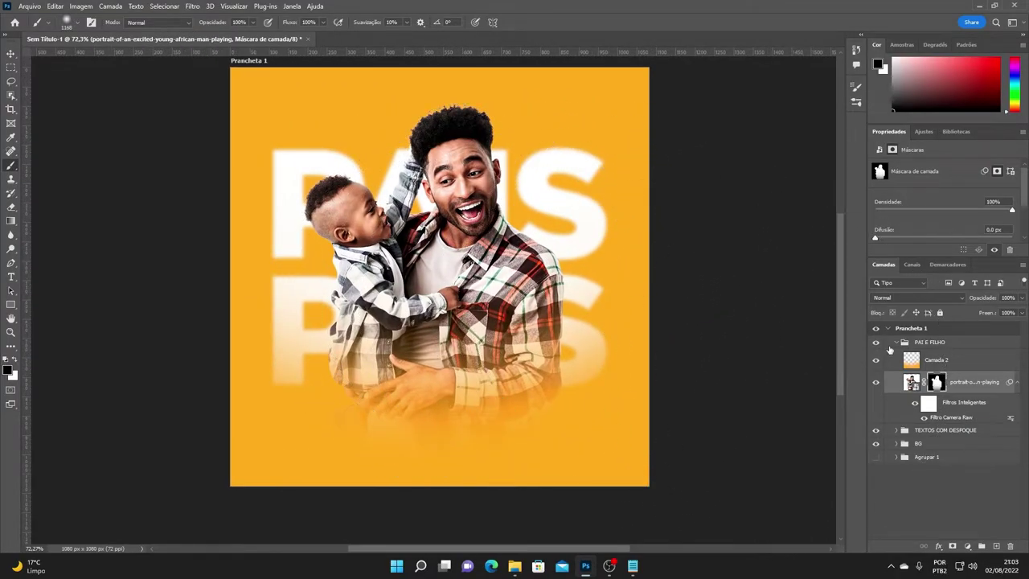
Step: Add a new layer, Camada 3, clipped to the father and son photo layer
{"action": "left_click", "coordinate": [943, 366]}
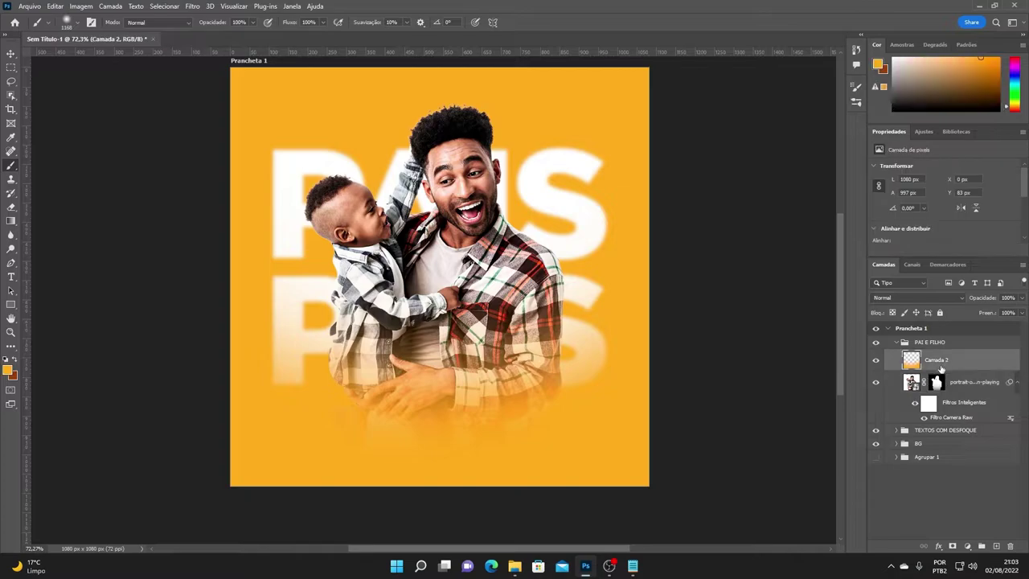
{"action": "left_click", "coordinate": [960, 383]}
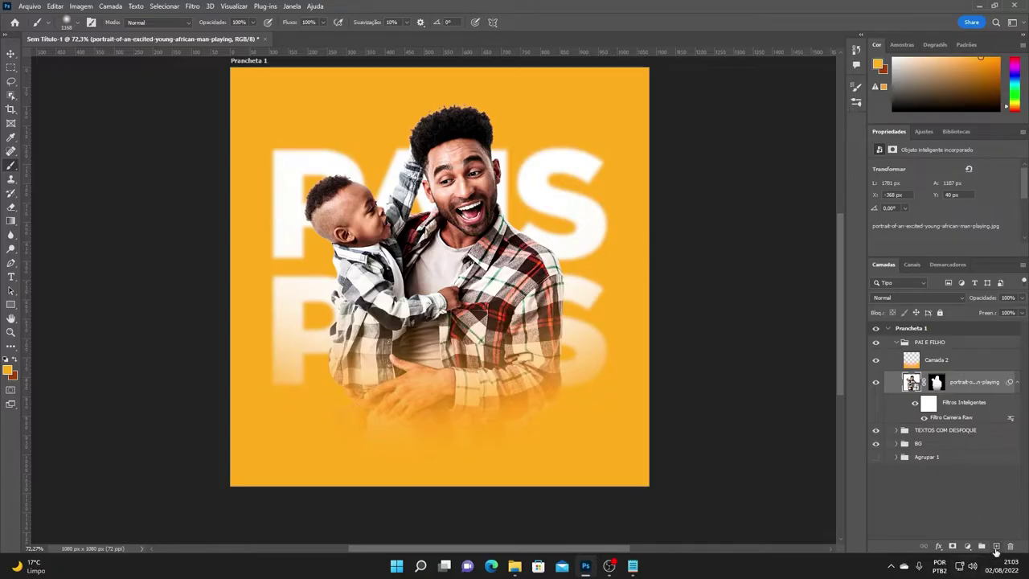
{"action": "left_click", "coordinate": [996, 546]}
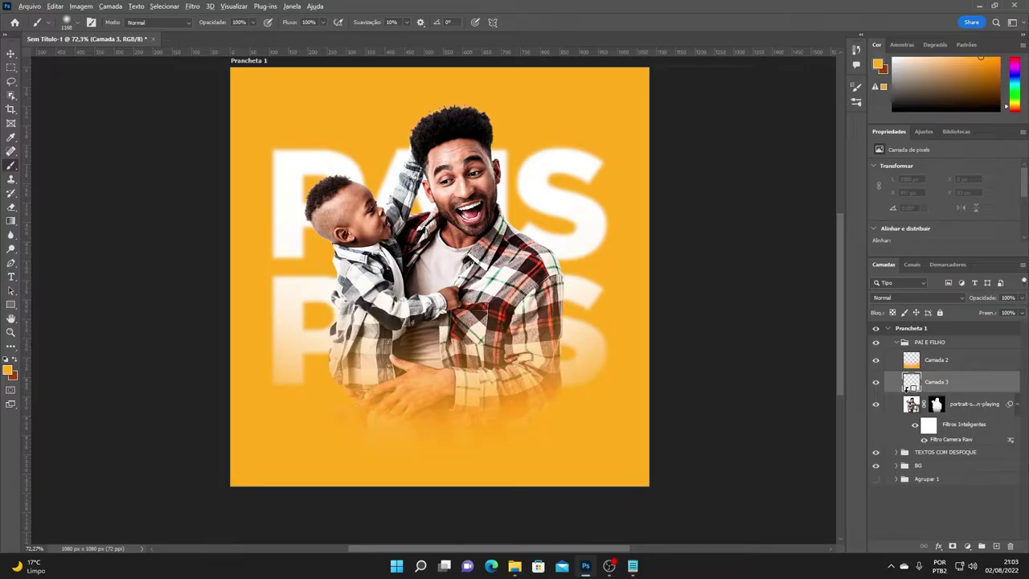
{"action": "left_click", "coordinate": [909, 391], "text": "alt"}
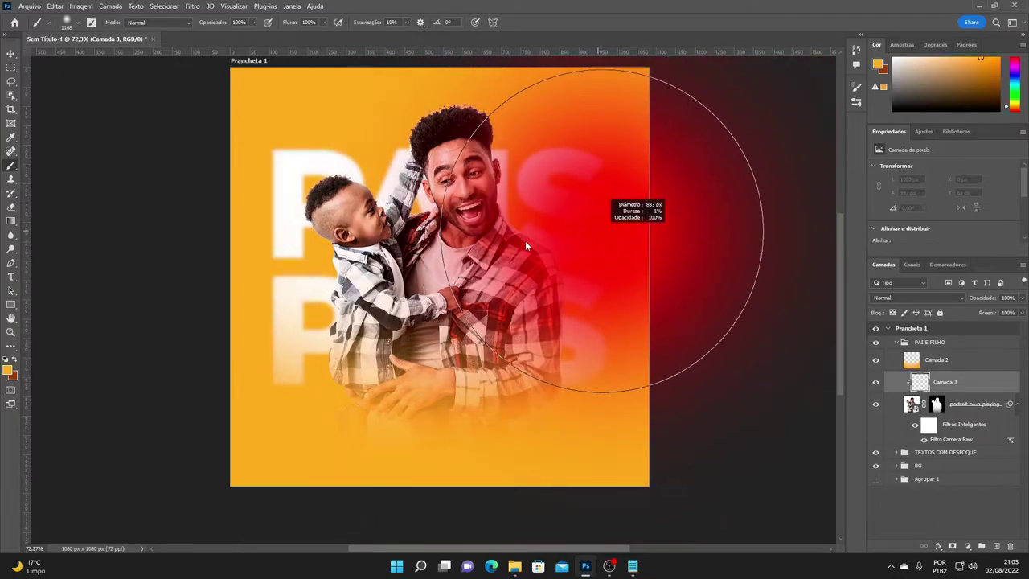
Step: Shrink the soft brush to about 321 px and paint orange over the boy's lower left side
{"action": "left_click_drag", "start_coordinate": [615, 207], "coordinate": [563, 206]}
{"action": "scroll", "coordinate": [573, 200], "scroll_direction": "up", "scroll_amount": 2}
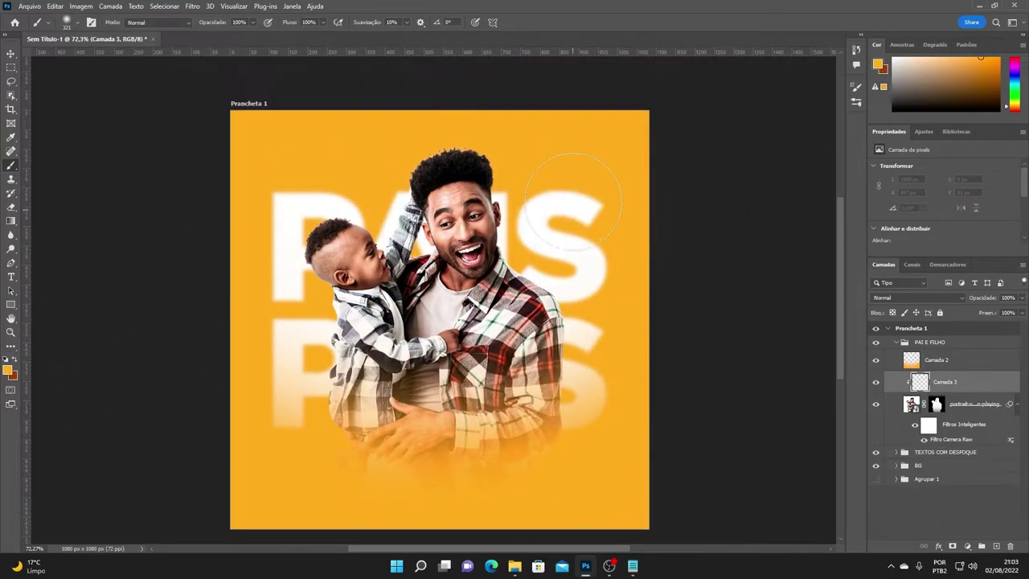
{"action": "scroll", "coordinate": [556, 164], "scroll_direction": "up", "scroll_amount": 3}
{"action": "left_click_drag", "start_coordinate": [552, 169], "coordinate": [532, 175]}
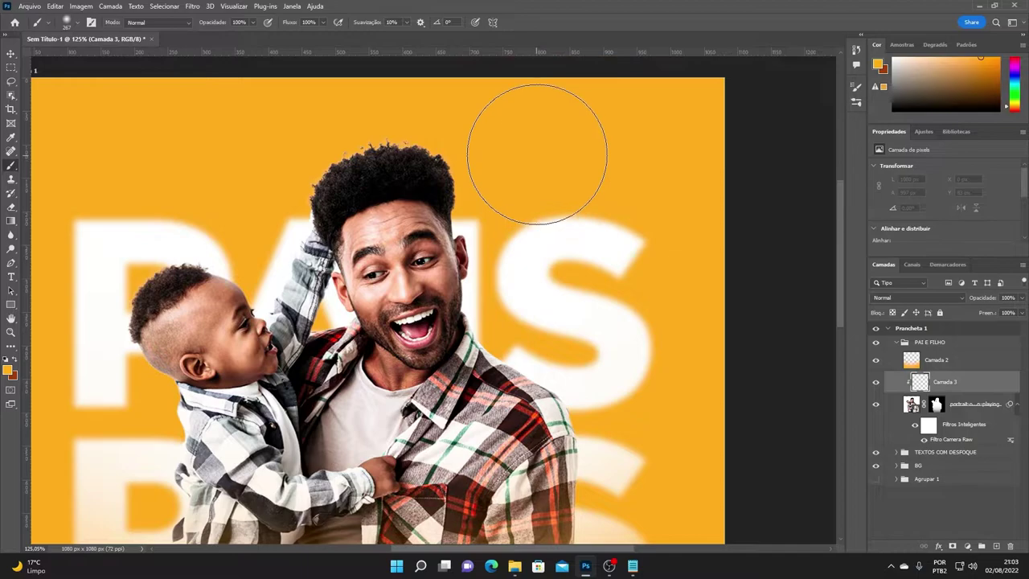
{"action": "scroll", "coordinate": [571, 265], "scroll_direction": "down", "scroll_amount": 1}
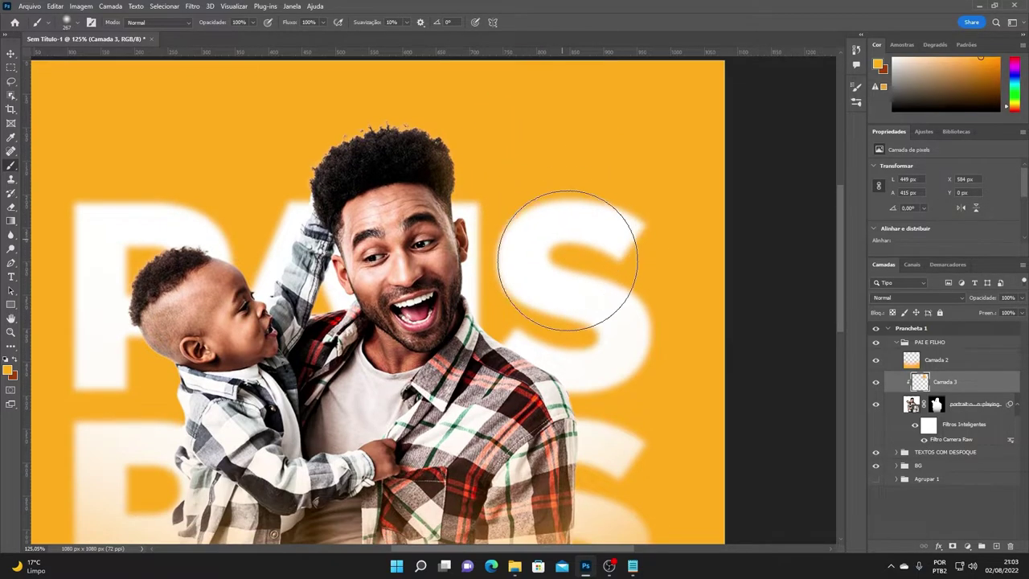
{"action": "scroll", "coordinate": [582, 264], "scroll_direction": "down", "scroll_amount": 1}
{"action": "scroll", "coordinate": [595, 263], "scroll_direction": "down", "scroll_amount": 1}
{"action": "scroll", "coordinate": [620, 248], "scroll_direction": "down", "scroll_amount": 1}
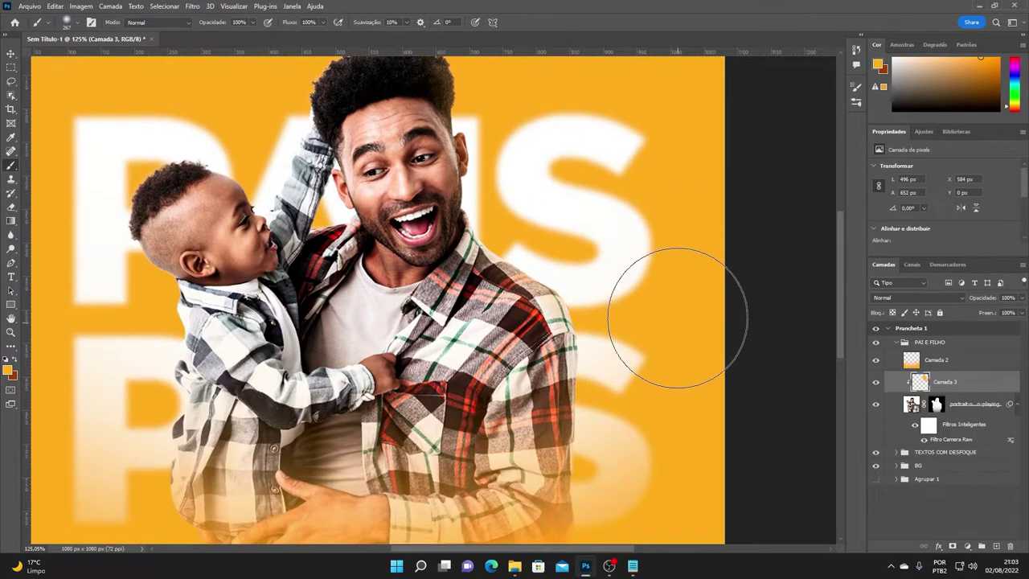
{"action": "scroll", "coordinate": [669, 322], "scroll_direction": "down", "scroll_amount": 1}
{"action": "scroll", "coordinate": [660, 360], "scroll_direction": "down", "scroll_amount": 3}
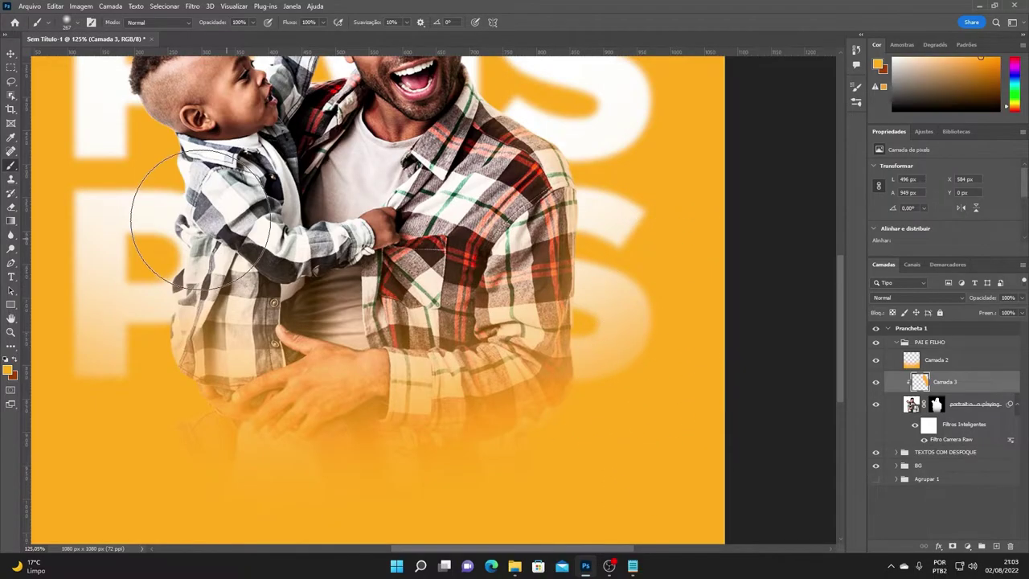
{"action": "left_click_drag", "start_coordinate": [166, 234], "coordinate": [476, 270]}
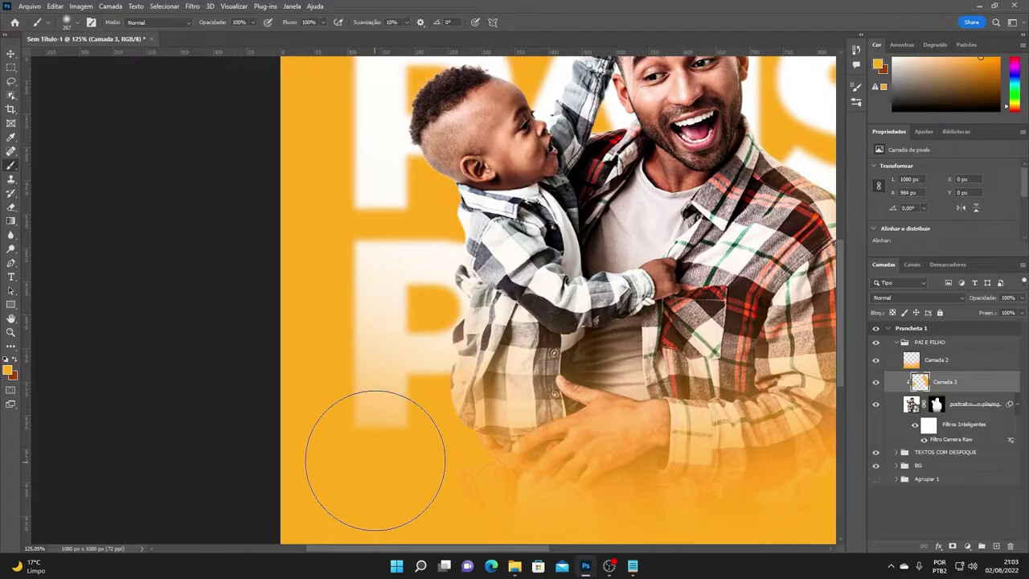
{"action": "scroll", "coordinate": [374, 462], "scroll_direction": "up", "scroll_amount": 2}
{"action": "left_click_drag", "start_coordinate": [373, 492], "coordinate": [363, 367]}
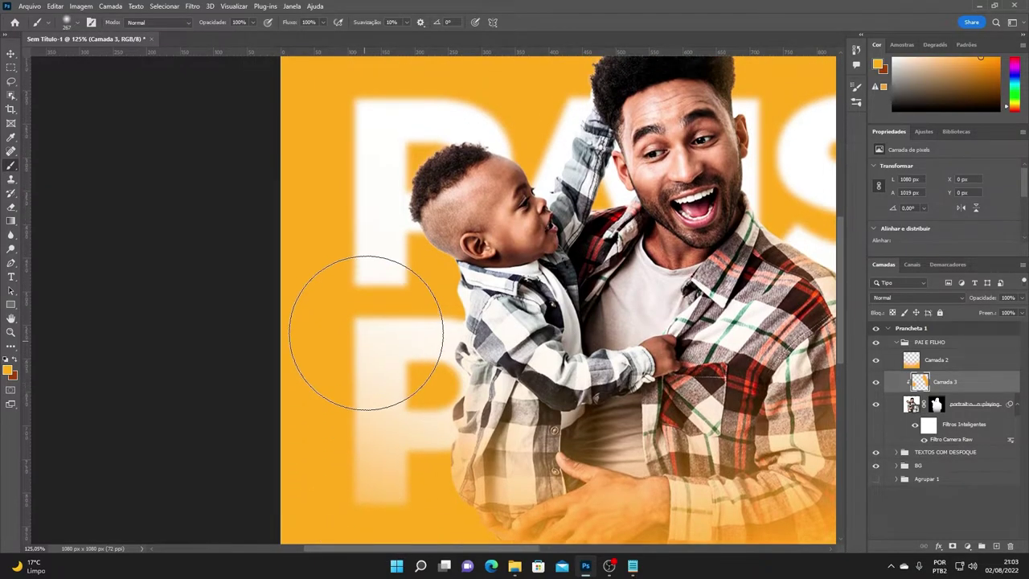
Step: Re-centre the whole artboard in view and collapse the PAI E FILHO group
{"action": "scroll", "coordinate": [367, 326], "scroll_direction": "up", "scroll_amount": 1}
{"action": "scroll", "coordinate": [370, 317], "scroll_direction": "up", "scroll_amount": 1}
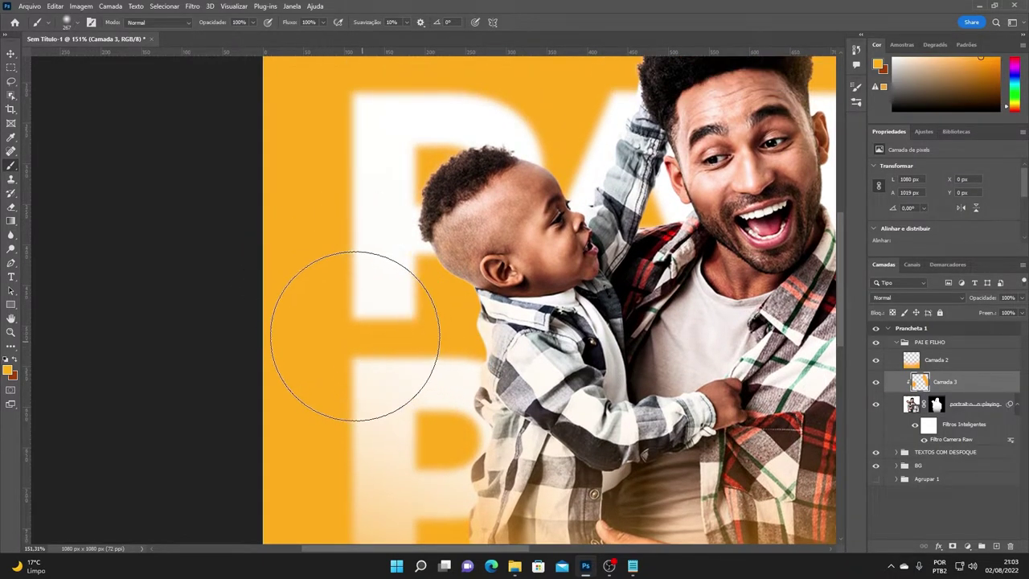
{"action": "scroll", "coordinate": [314, 218], "scroll_direction": "up", "scroll_amount": 2}
{"action": "left_click_drag", "start_coordinate": [483, 111], "coordinate": [361, 195]}
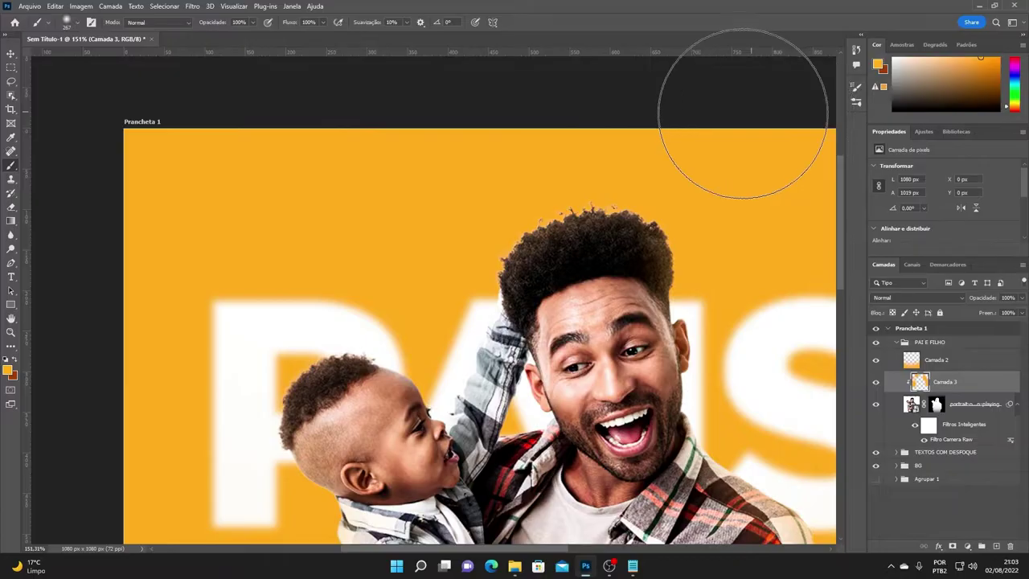
{"action": "scroll", "coordinate": [804, 305], "scroll_direction": "down", "scroll_amount": 1}
{"action": "mouse_move", "coordinate": [611, 213]}
{"action": "left_mouse_down"}
{"action": "mouse_move", "coordinate": [494, 120]}
{"action": "mouse_move", "coordinate": [424, 84]}
{"action": "left_mouse_up"}
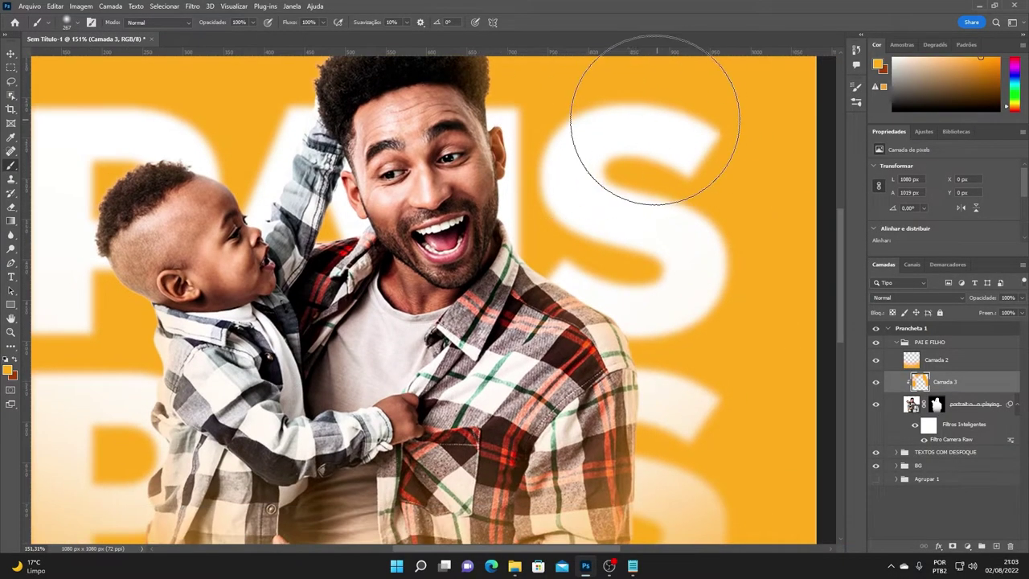
{"action": "scroll", "coordinate": [678, 230], "scroll_direction": "down", "scroll_amount": 1}
{"action": "scroll", "coordinate": [738, 229], "scroll_direction": "down", "scroll_amount": 1}
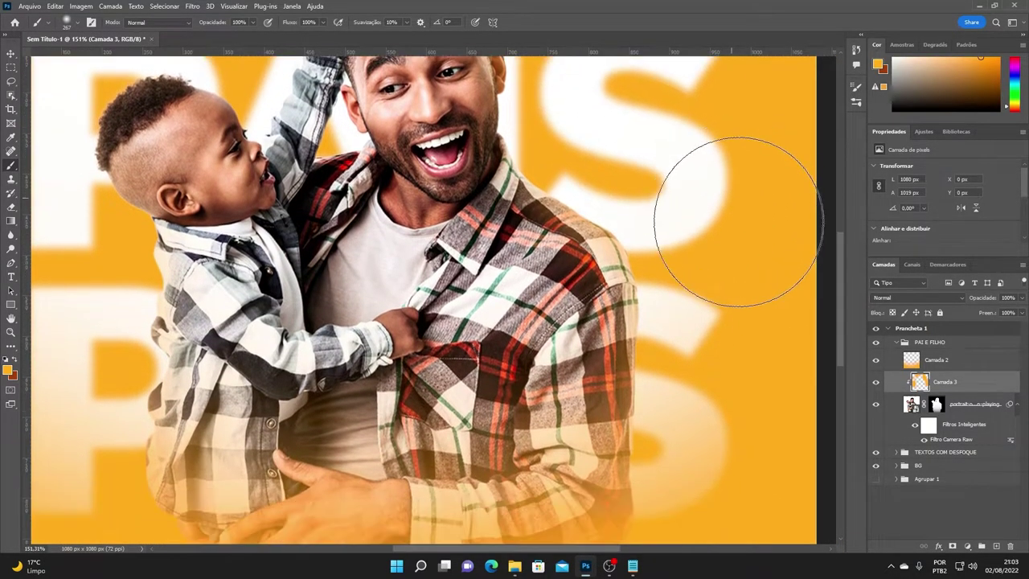
{"action": "scroll", "coordinate": [752, 241], "scroll_direction": "down", "scroll_amount": 1}
{"action": "scroll", "coordinate": [748, 337], "scroll_direction": "down", "scroll_amount": 1}
{"action": "scroll", "coordinate": [744, 287], "scroll_direction": "down", "scroll_amount": 1}
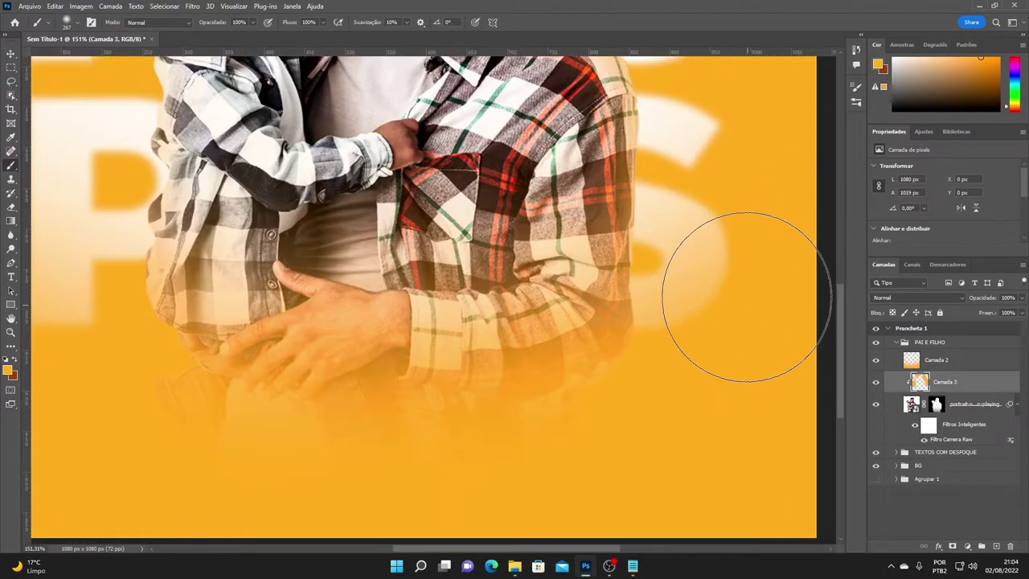
{"action": "scroll", "coordinate": [724, 378], "scroll_direction": "down", "scroll_amount": 3}
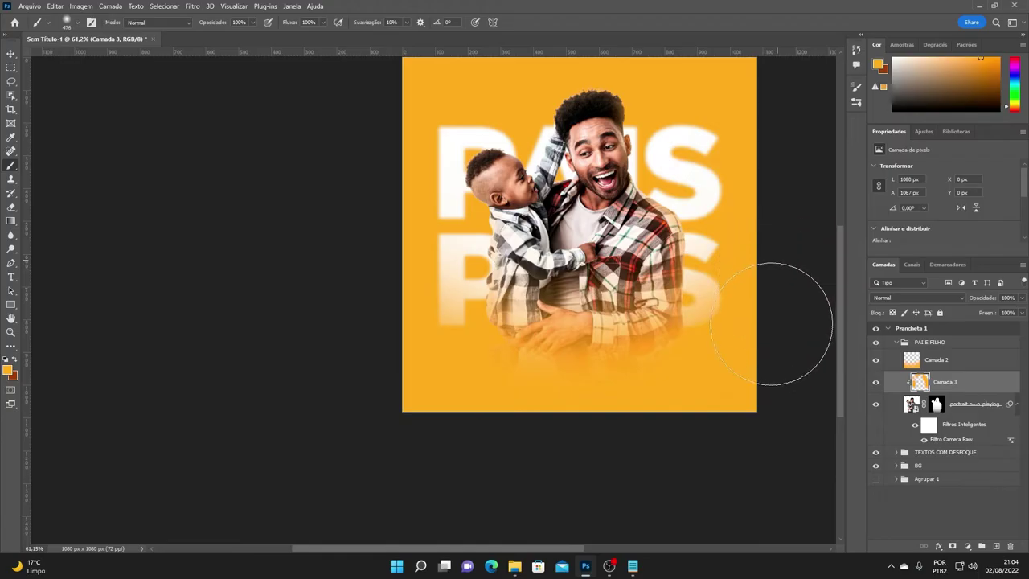
{"action": "scroll", "coordinate": [770, 201], "scroll_direction": "up", "scroll_amount": 1}
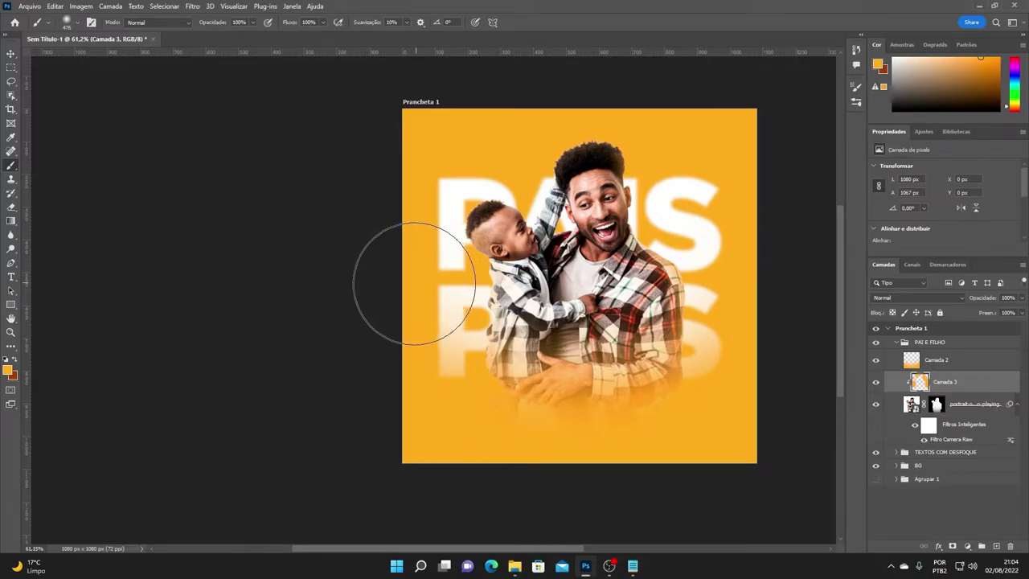
{"action": "scroll", "coordinate": [586, 375], "scroll_direction": "up", "scroll_amount": 2}
{"action": "left_click_drag", "start_coordinate": [649, 295], "coordinate": [529, 364]}
{"action": "scroll", "coordinate": [530, 360], "scroll_direction": "up", "scroll_amount": 1}
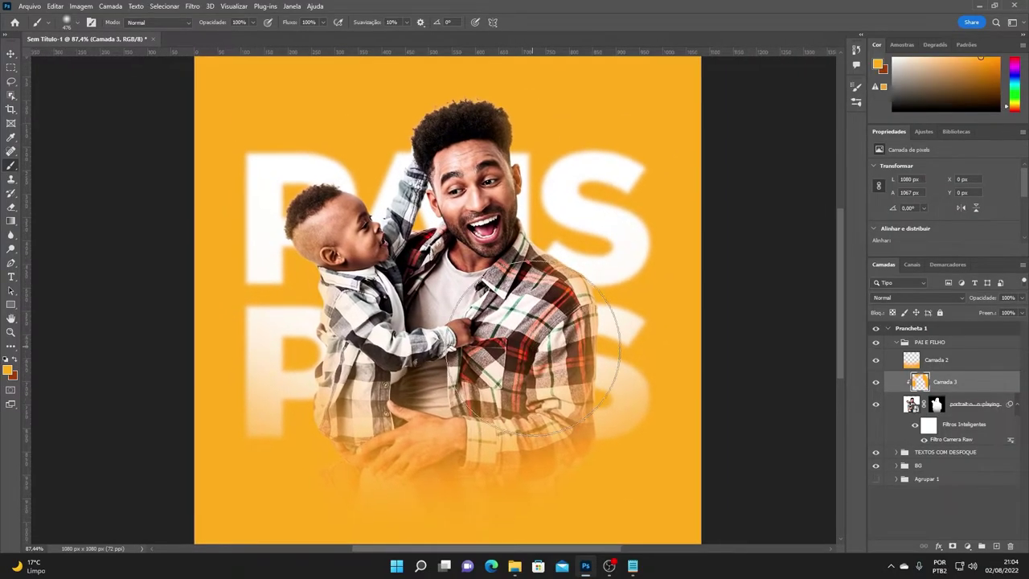
{"action": "scroll", "coordinate": [530, 360], "scroll_direction": "down", "scroll_amount": 3}
{"action": "scroll", "coordinate": [530, 369], "scroll_direction": "up", "scroll_amount": 1}
{"action": "scroll", "coordinate": [535, 341], "scroll_direction": "up", "scroll_amount": 1}
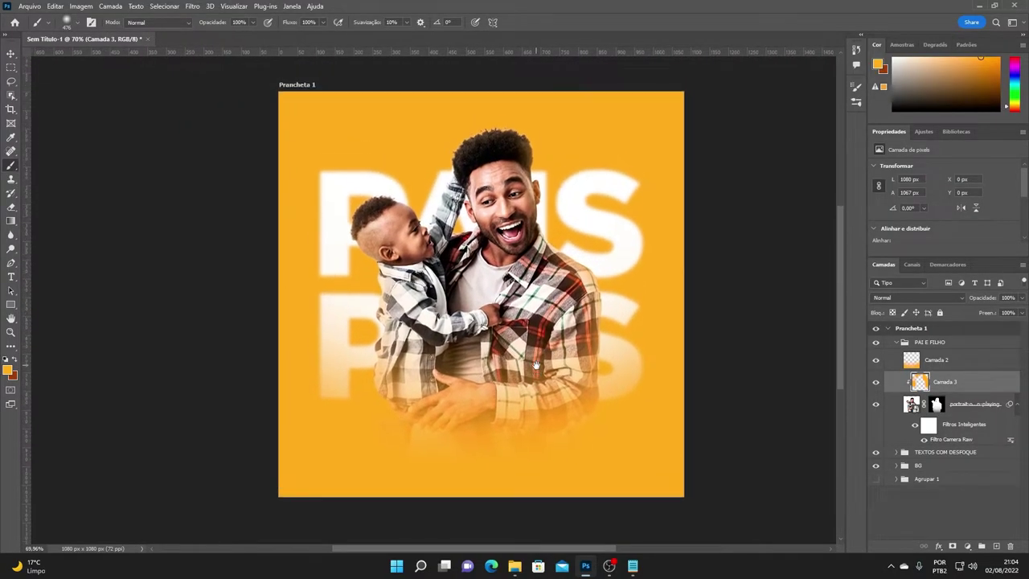
{"action": "scroll", "coordinate": [535, 353], "scroll_direction": "up", "scroll_amount": 1}
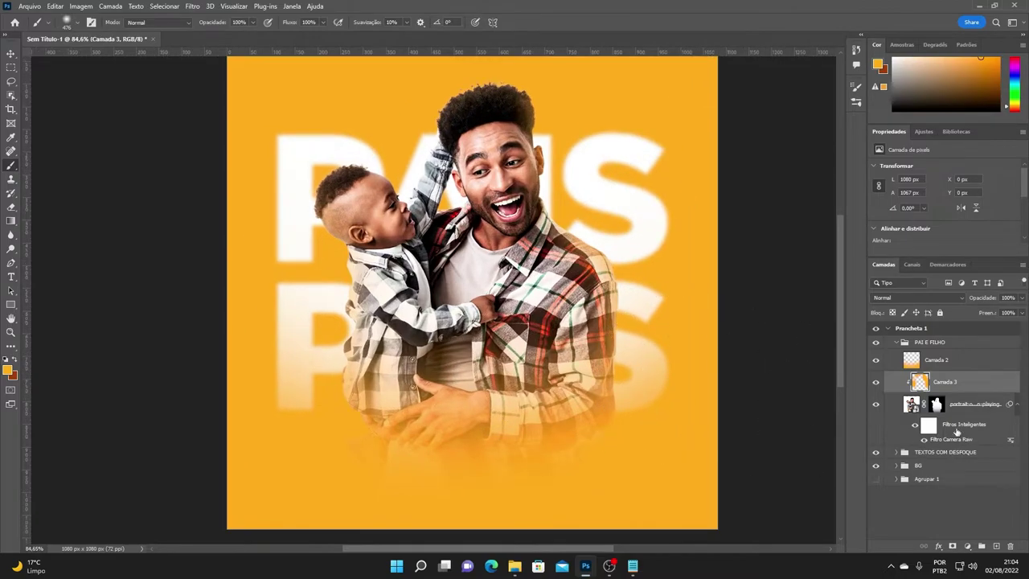
{"action": "left_click", "coordinate": [897, 344]}
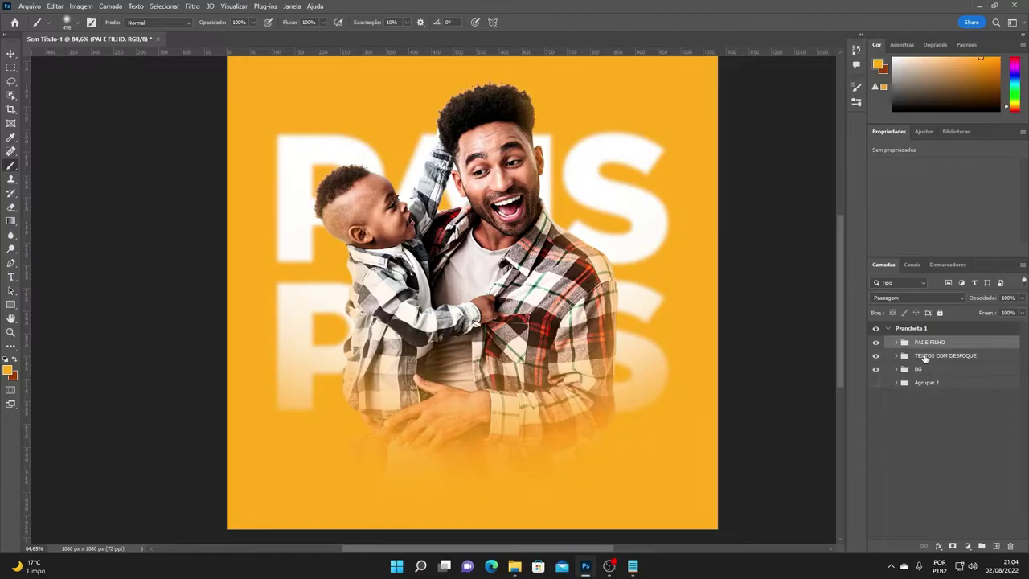
Step: Add a new empty layer, Camada 4, next to the PAI E FILHO group
{"action": "left_click", "coordinate": [931, 356]}
{"action": "left_click", "coordinate": [932, 344]}
{"action": "left_click", "coordinate": [997, 547]}
{"action": "mouse_move", "coordinate": [930, 350]}
{"action": "left_mouse_down"}
{"action": "mouse_move", "coordinate": [925, 369]}
{"action": "mouse_move", "coordinate": [925, 346]}
{"action": "left_mouse_up"}
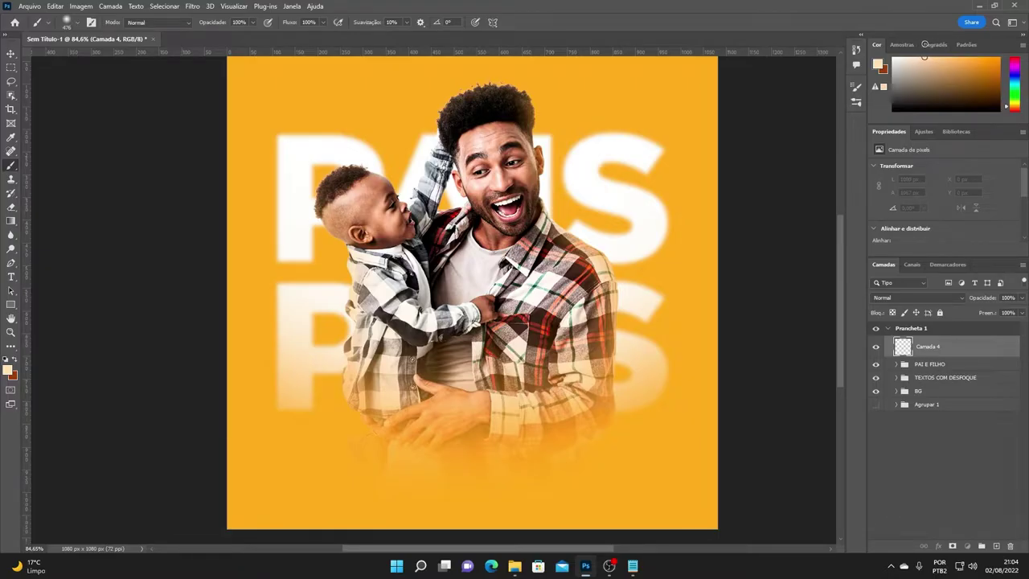
Step: Enlarge the soft brush to about 582 px and paint a cream glow over the man's chest
{"action": "left_click_drag", "start_coordinate": [356, 273], "coordinate": [485, 268]}
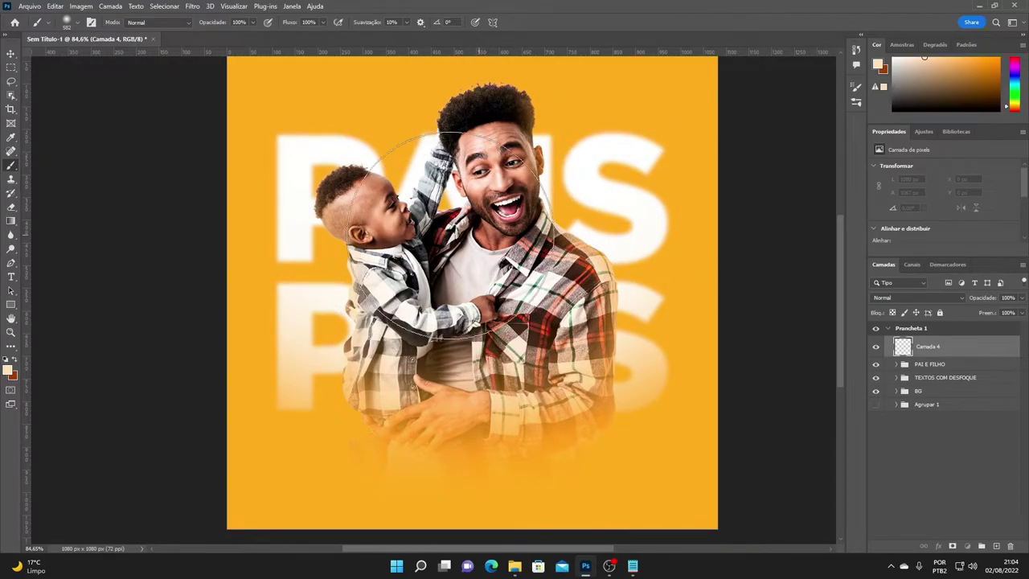
{"action": "left_click", "coordinate": [475, 278]}
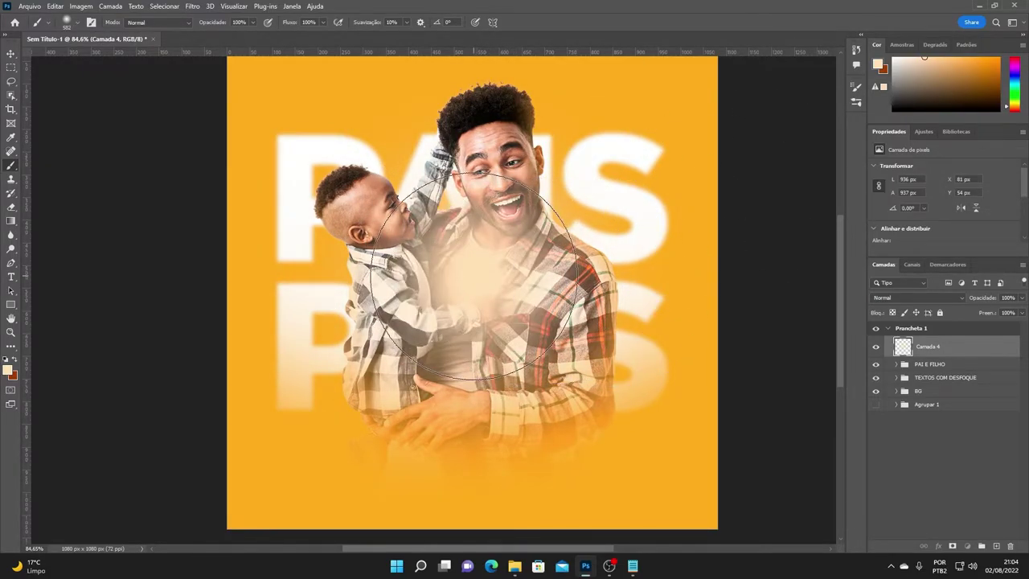
{"action": "key", "text": "ctrl+z"}
{"action": "left_click_drag", "start_coordinate": [468, 278], "coordinate": [406, 241]}
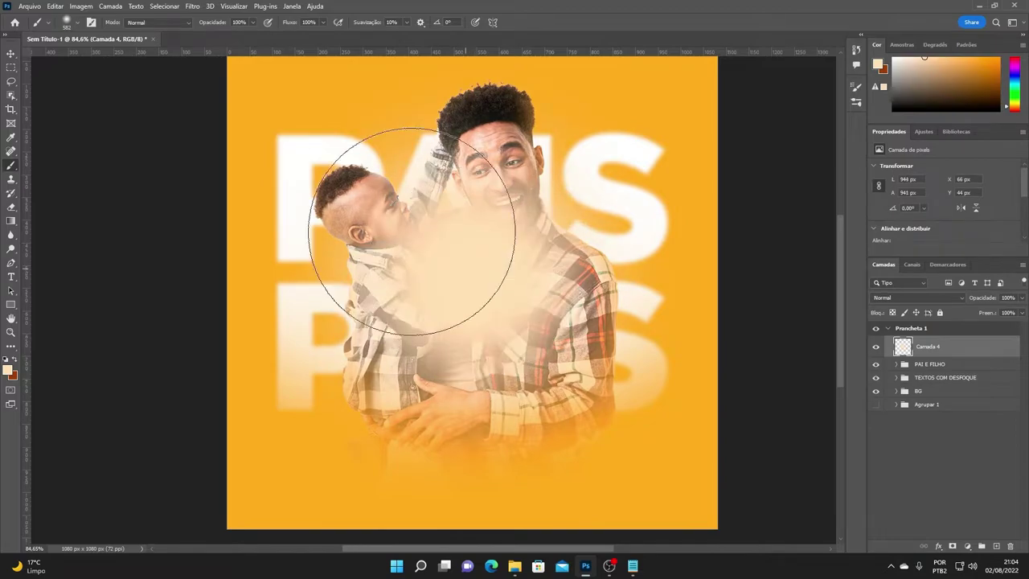
{"action": "key", "text": "v"}
{"action": "scroll", "coordinate": [573, 269], "scroll_direction": "down", "scroll_amount": 5}
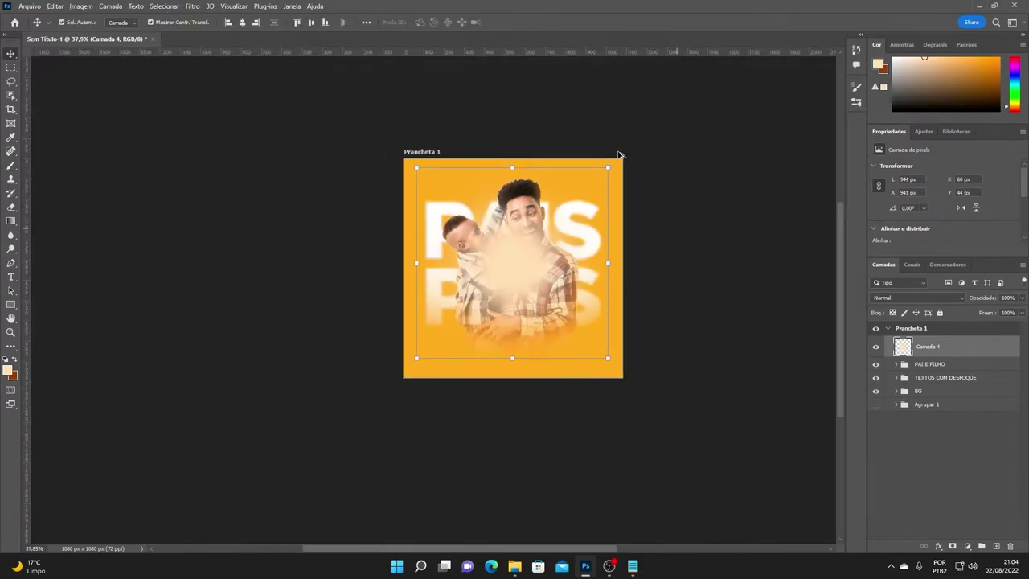
Step: Scale up the Camada 4 cream glow with Ctrl+T, nudge it down-right, and commit
{"action": "scroll", "coordinate": [620, 154], "scroll_direction": "up", "scroll_amount": 1}
{"action": "scroll", "coordinate": [620, 154], "scroll_direction": "up", "scroll_amount": 1}
{"action": "key", "text": "ctrl+t"}
{"action": "mouse_move", "coordinate": [620, 151]}
{"action": "left_mouse_down"}
{"action": "mouse_move", "coordinate": [688, 120]}
{"action": "mouse_move", "coordinate": [719, 121]}
{"action": "left_mouse_up"}
{"action": "left_click_drag", "start_coordinate": [462, 275], "coordinate": [472, 288]}
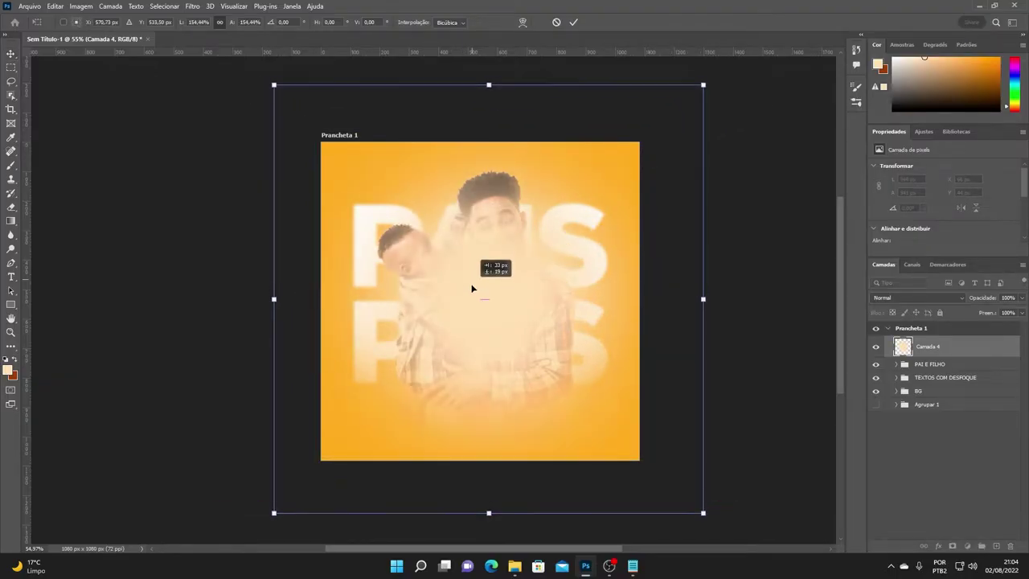
{"action": "left_click", "coordinate": [574, 22]}
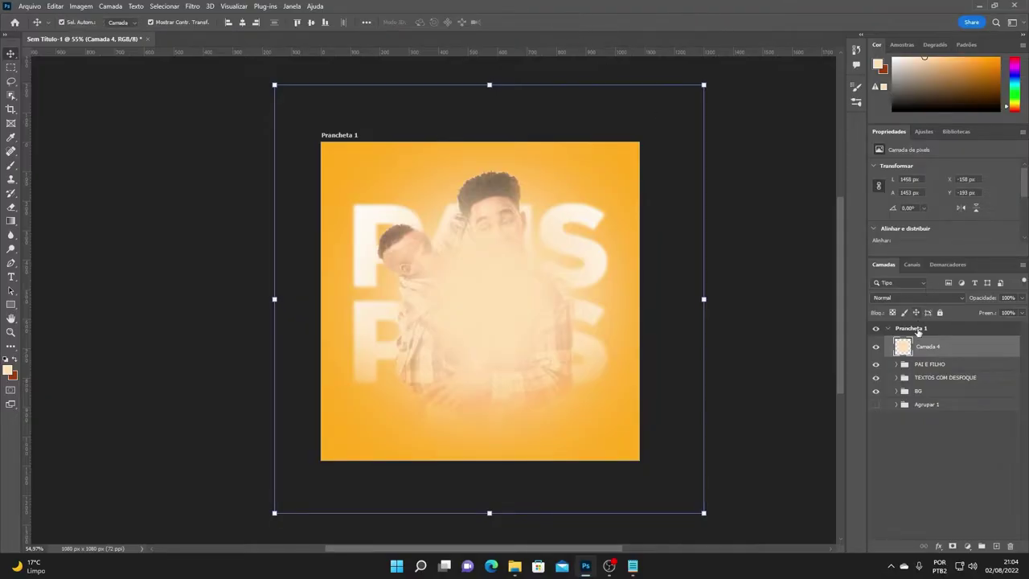
Step: Move Camada 4 below PAI E FILHO and enlarge the glow to about 1664 px
{"action": "left_click_drag", "start_coordinate": [939, 347], "coordinate": [915, 372]}
{"action": "scroll", "coordinate": [616, 197], "scroll_direction": "down", "scroll_amount": 3}
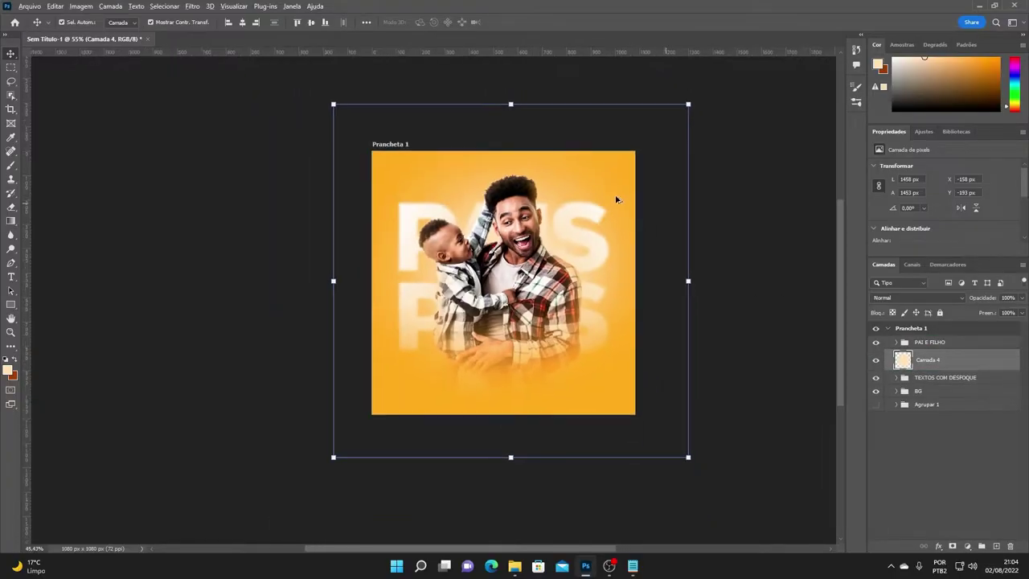
{"action": "left_click_drag", "start_coordinate": [670, 126], "coordinate": [708, 125]}
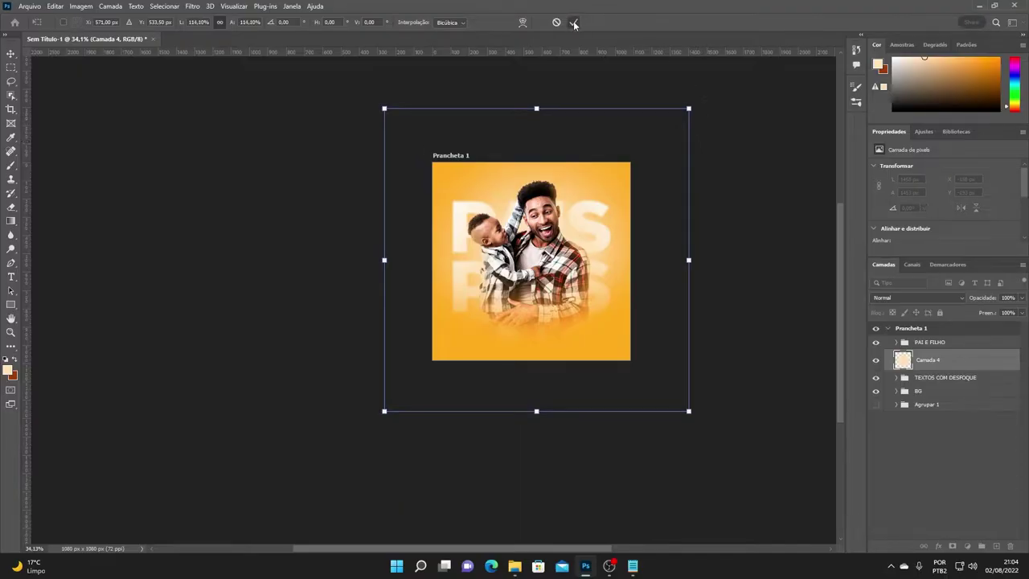
{"action": "left_click", "coordinate": [574, 23]}
{"action": "left_click", "coordinate": [723, 269]}
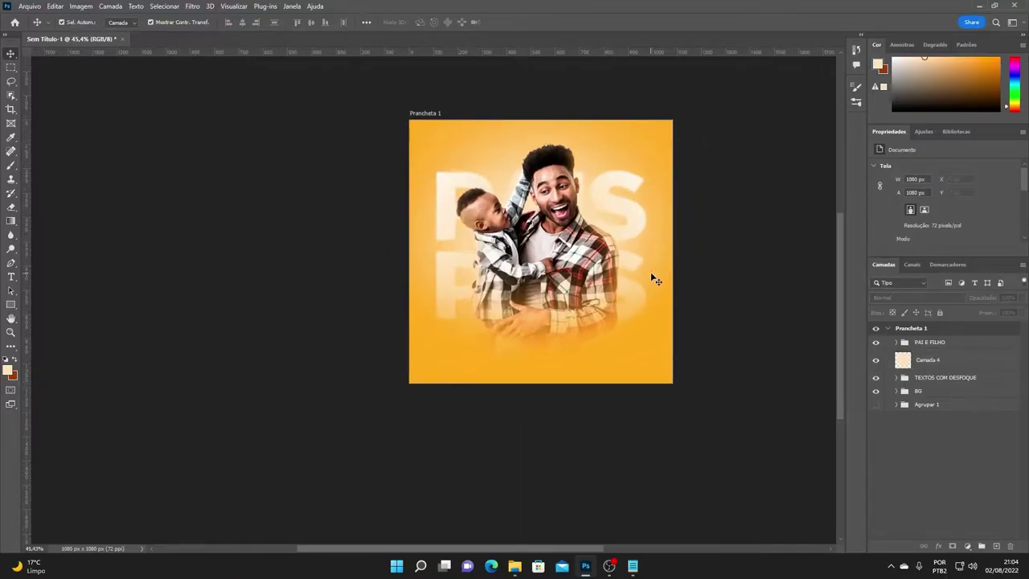
{"action": "scroll", "coordinate": [650, 272], "scroll_direction": "up", "scroll_amount": 5}
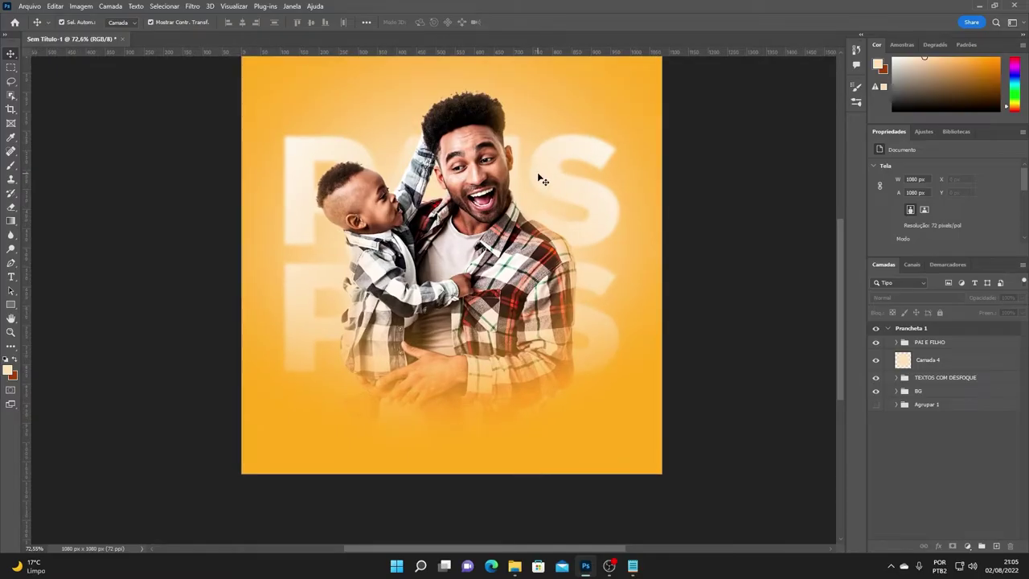
Step: Group Camada 4 into a new group named LUZ, collapse it, and expand PAI E FILHO
{"action": "scroll", "coordinate": [515, 259], "scroll_direction": "up", "scroll_amount": 2}
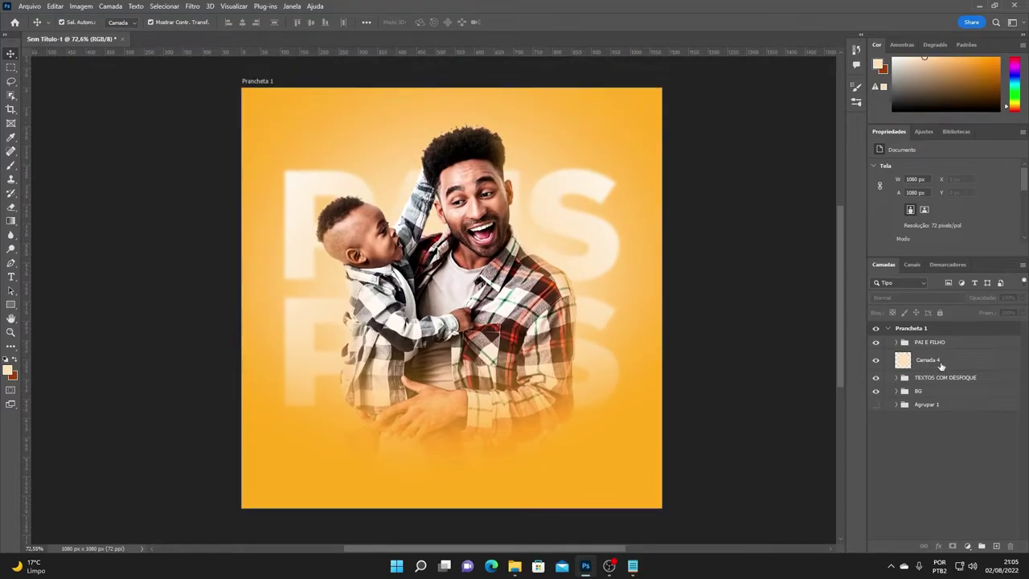
{"action": "left_click", "coordinate": [941, 366]}
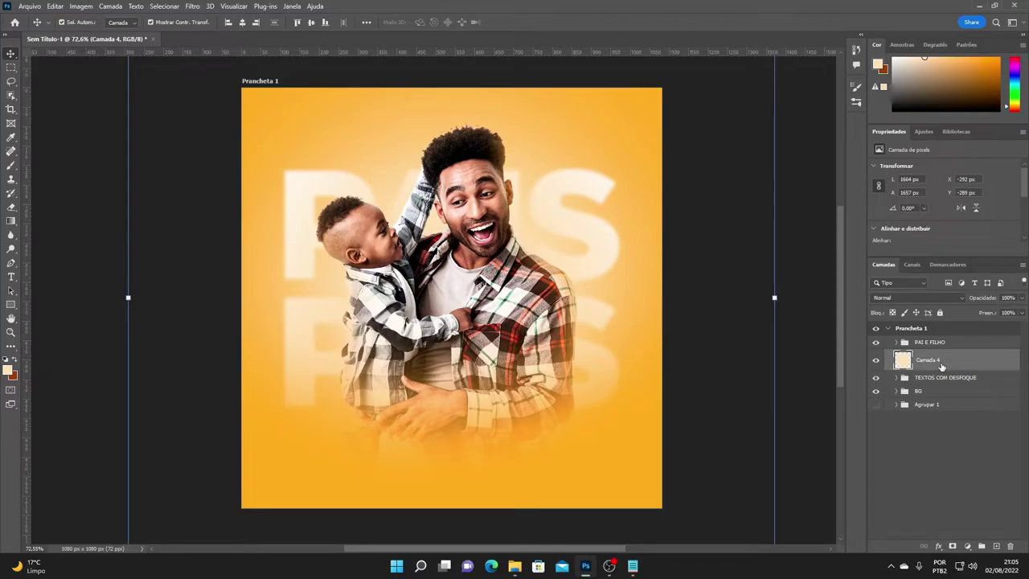
{"action": "left_click", "coordinate": [71, 231]}
{"action": "scroll", "coordinate": [527, 256], "scroll_direction": "up", "scroll_amount": 2}
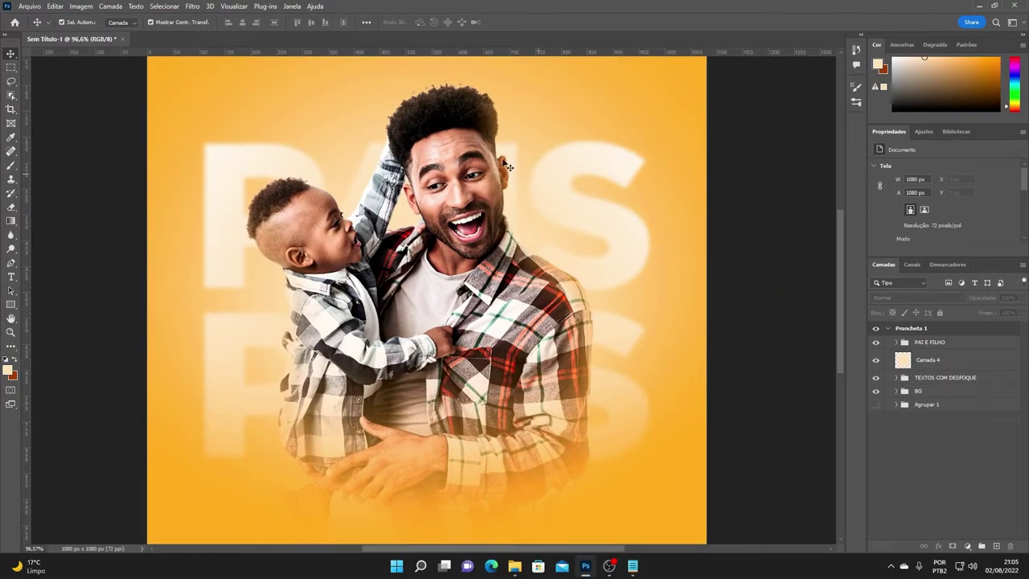
{"action": "scroll", "coordinate": [503, 185], "scroll_direction": "down", "scroll_amount": 1}
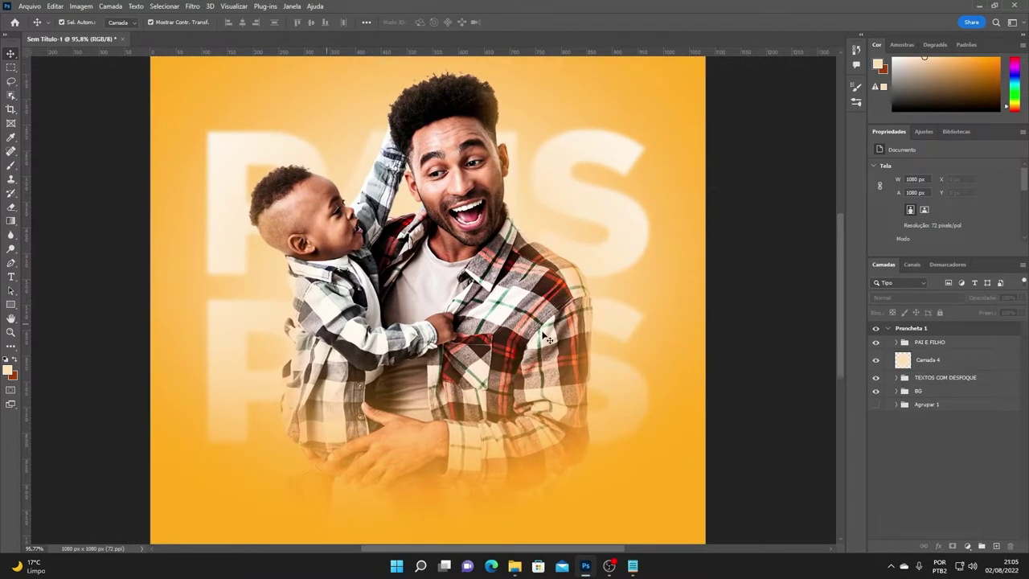
{"action": "scroll", "coordinate": [553, 188], "scroll_direction": "down", "scroll_amount": 1}
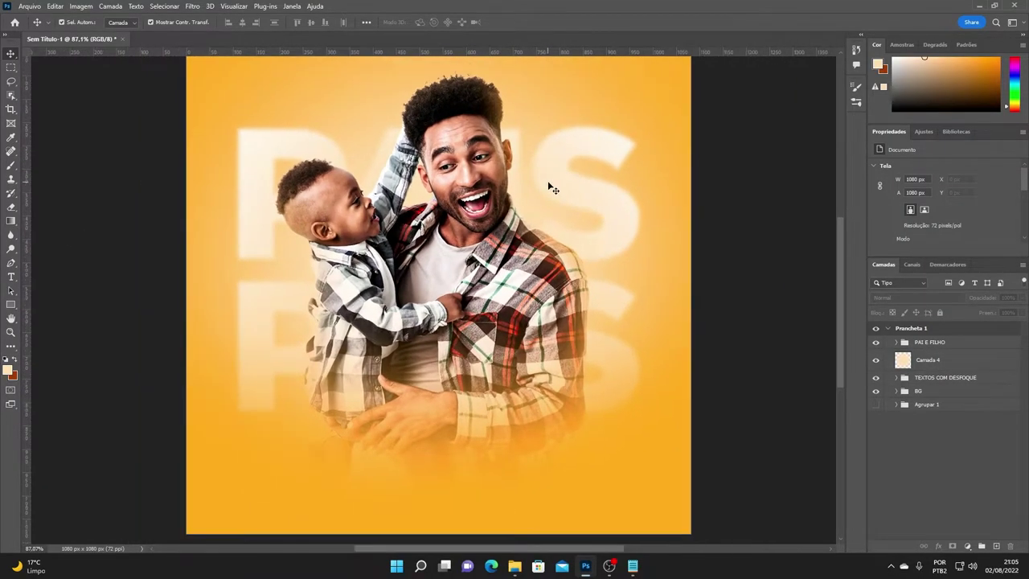
{"action": "left_click", "coordinate": [937, 367]}
{"action": "key", "text": "ctrl+g"}
{"action": "type", "text": "LUZ"}
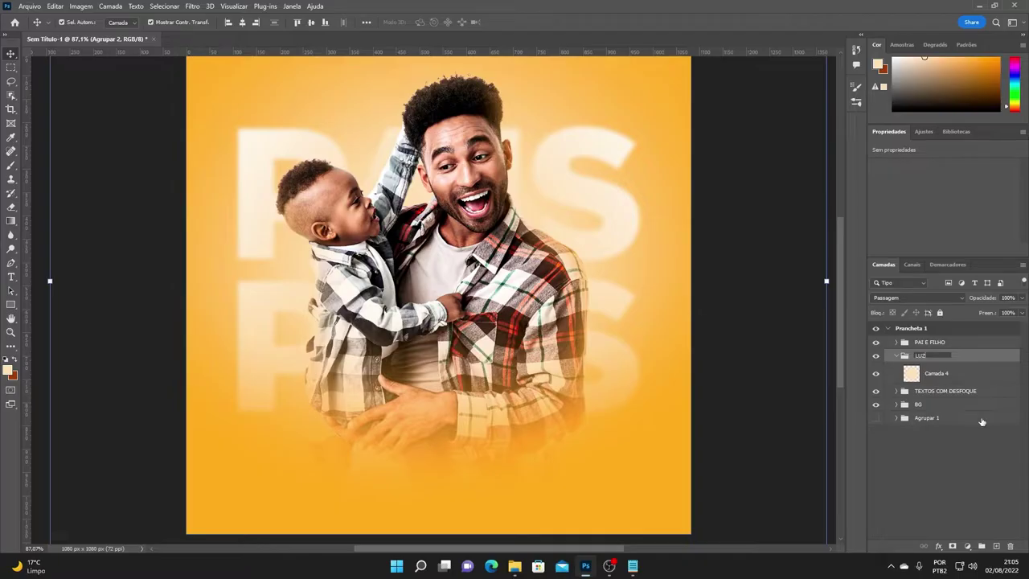
{"action": "key", "text": "Return"}
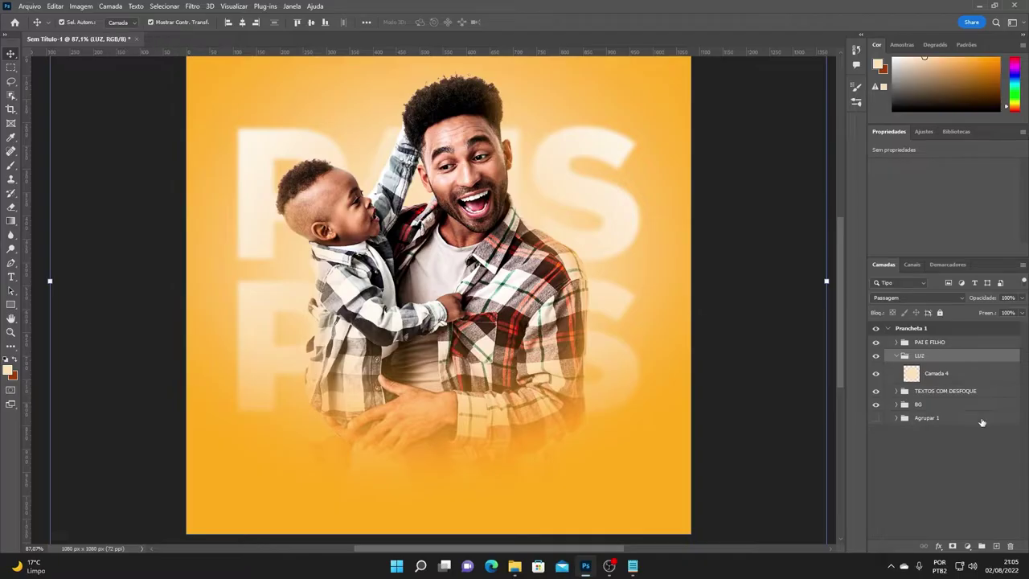
{"action": "left_click", "coordinate": [896, 355]}
{"action": "left_click", "coordinate": [896, 341]}
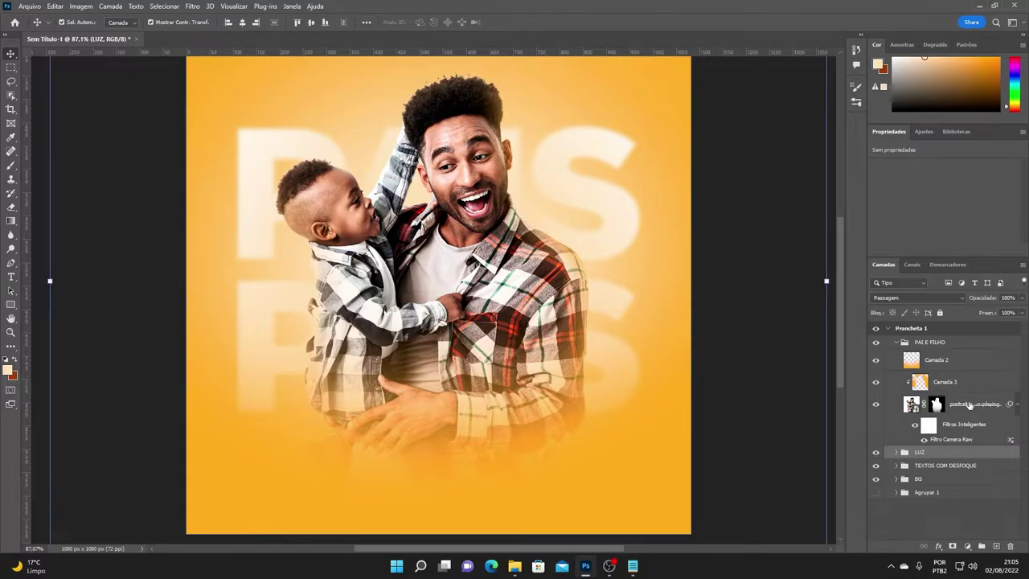
Step: Add a new layer, Camada 5, and place it between Camada 2 and Camada 3
{"action": "left_click", "coordinate": [968, 406]}
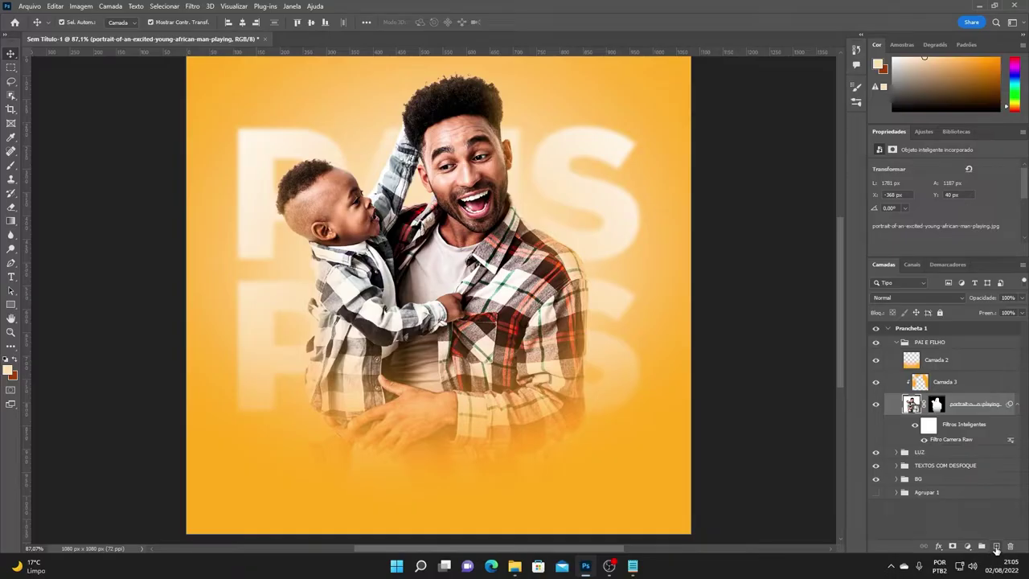
{"action": "left_click", "coordinate": [997, 547]}
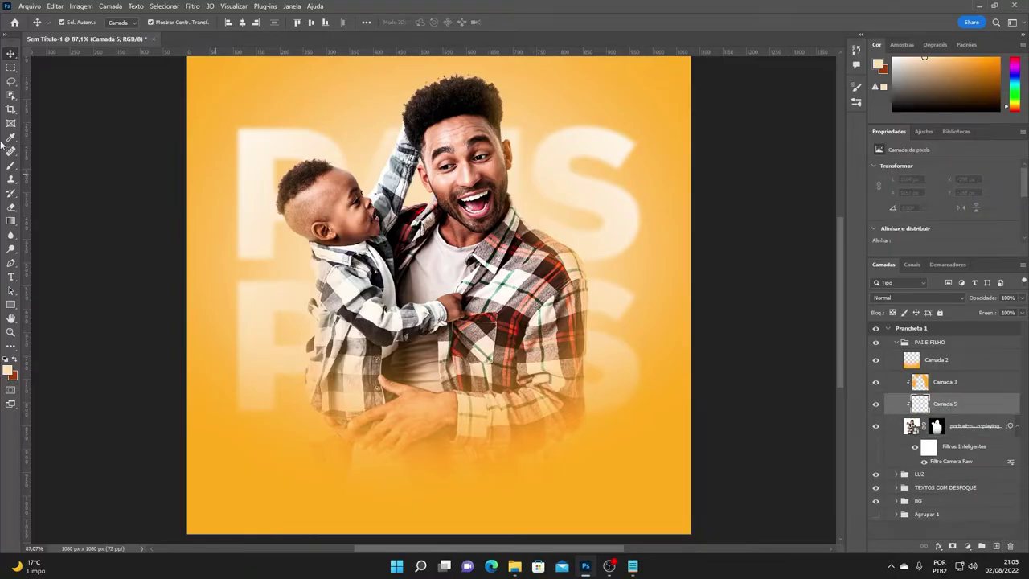
{"action": "left_click", "coordinate": [12, 166]}
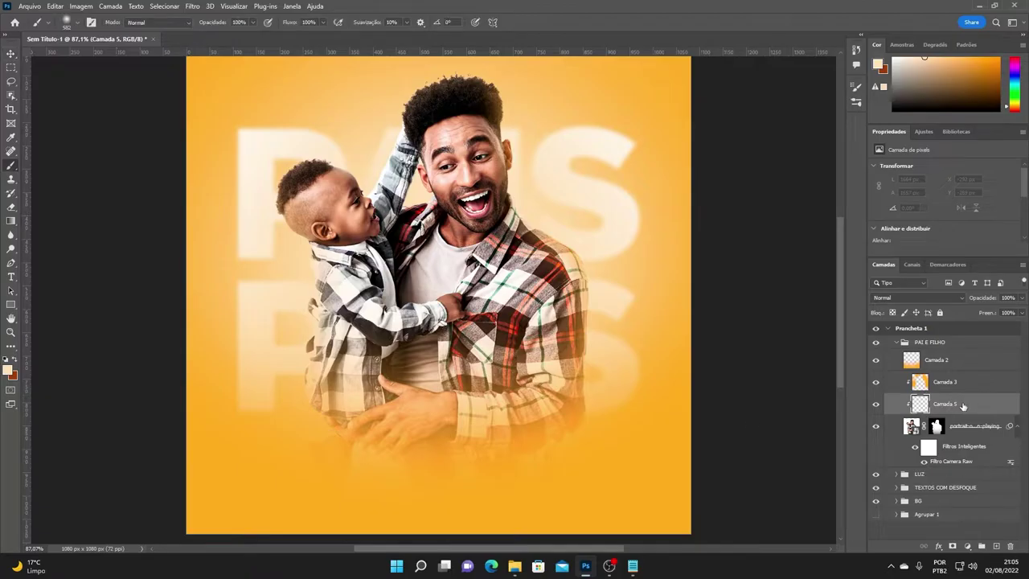
{"action": "left_click_drag", "start_coordinate": [963, 406], "coordinate": [948, 378]}
Step: Shrink the brush to about 178 px and navigate around the figures on the canvas
{"action": "left_click_drag", "start_coordinate": [563, 201], "coordinate": [448, 199]}
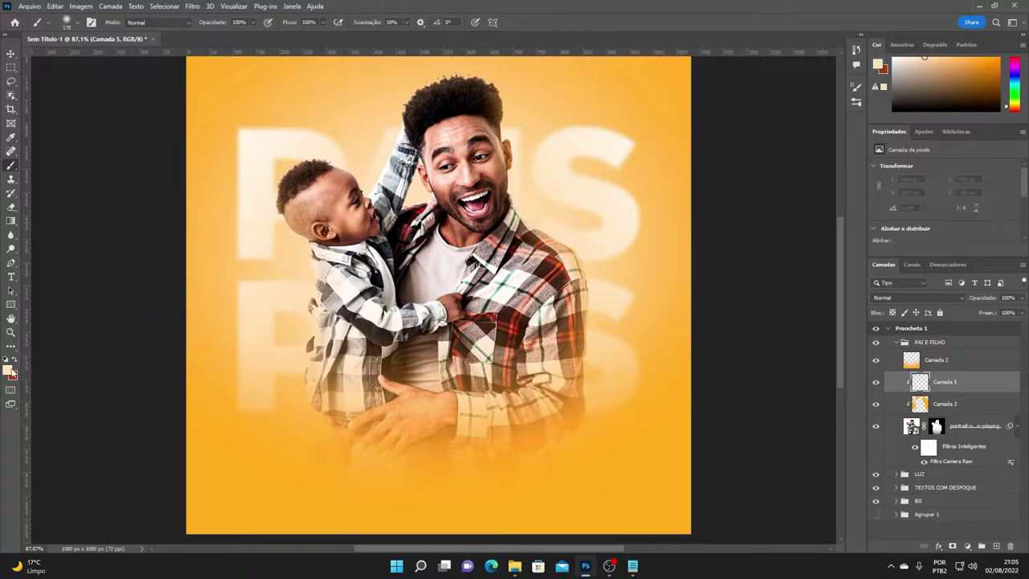
{"action": "scroll", "coordinate": [528, 142], "scroll_direction": "up", "scroll_amount": 3}
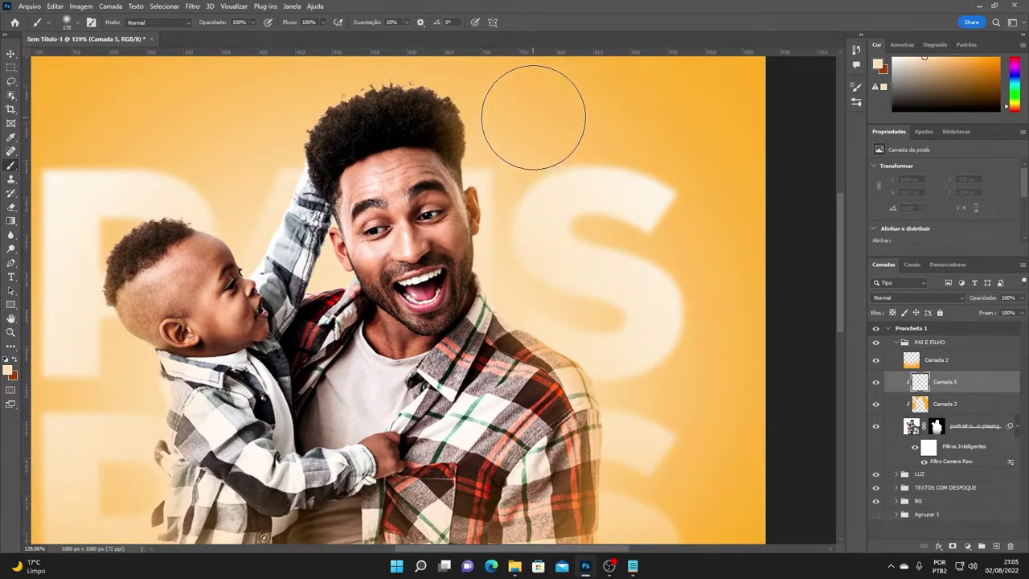
{"action": "scroll", "coordinate": [539, 119], "scroll_direction": "up", "scroll_amount": 1}
{"action": "scroll", "coordinate": [562, 177], "scroll_direction": "down", "scroll_amount": 1}
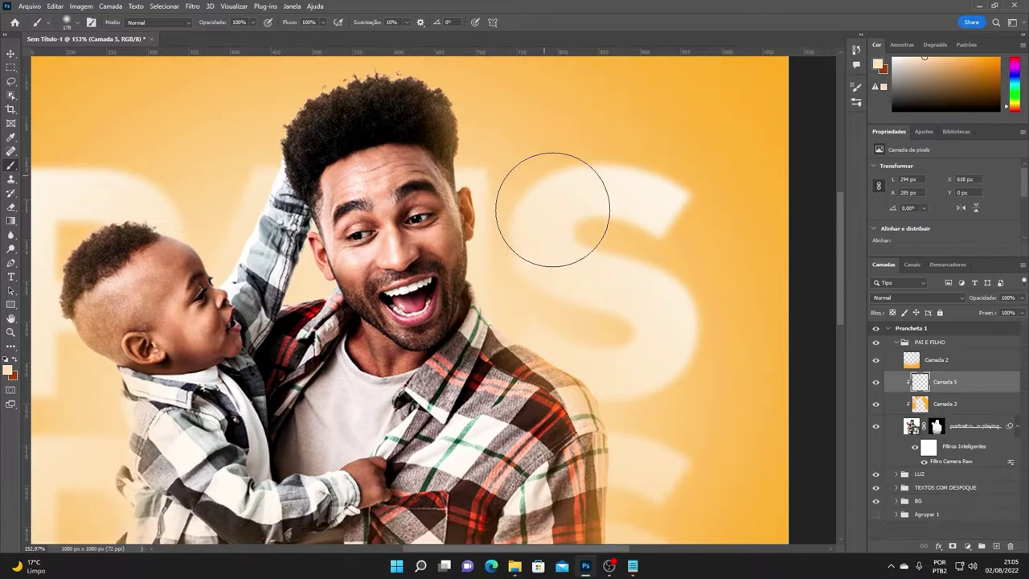
{"action": "scroll", "coordinate": [551, 209], "scroll_direction": "down", "scroll_amount": 1}
{"action": "scroll", "coordinate": [619, 233], "scroll_direction": "down", "scroll_amount": 1}
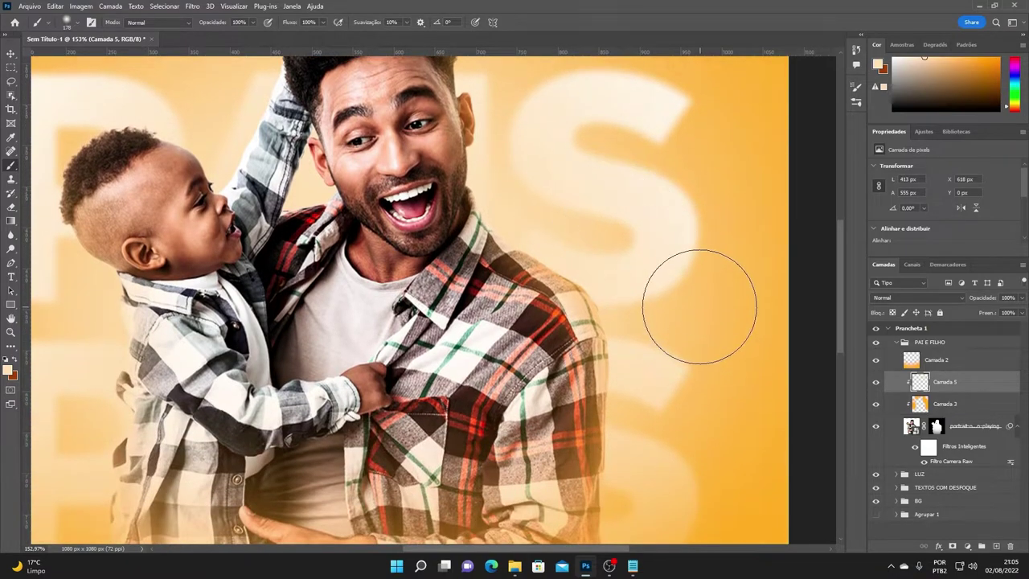
{"action": "scroll", "coordinate": [699, 346], "scroll_direction": "down", "scroll_amount": 2}
{"action": "scroll", "coordinate": [692, 322], "scroll_direction": "down", "scroll_amount": 1}
{"action": "scroll", "coordinate": [691, 281], "scroll_direction": "down", "scroll_amount": 2}
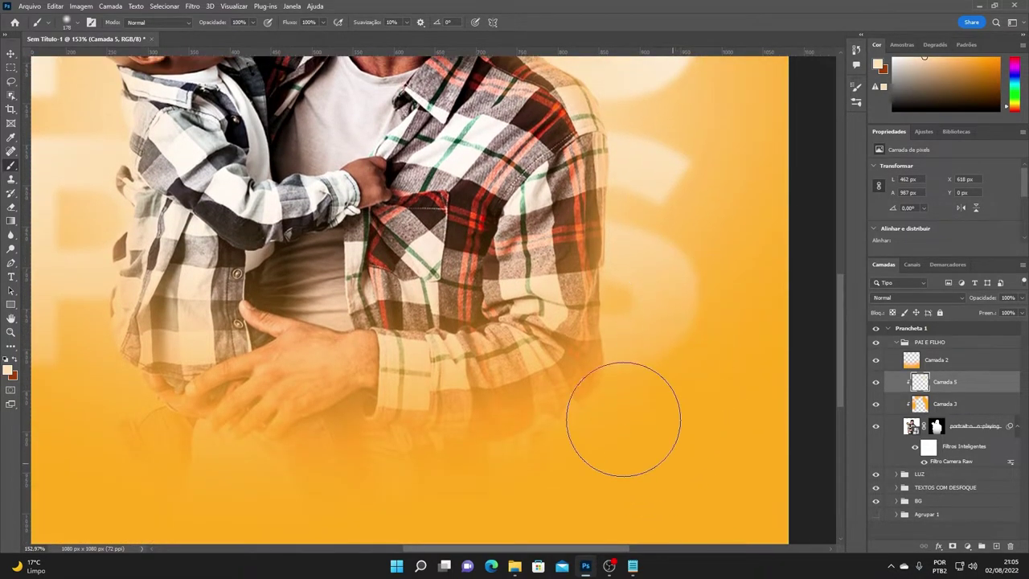
{"action": "scroll", "coordinate": [644, 345], "scroll_direction": "up", "scroll_amount": 2}
{"action": "scroll", "coordinate": [651, 313], "scroll_direction": "left", "scroll_amount": 5}
{"action": "scroll", "coordinate": [595, 353], "scroll_direction": "up", "scroll_amount": 1}
{"action": "scroll", "coordinate": [515, 450], "scroll_direction": "up", "scroll_amount": 1}
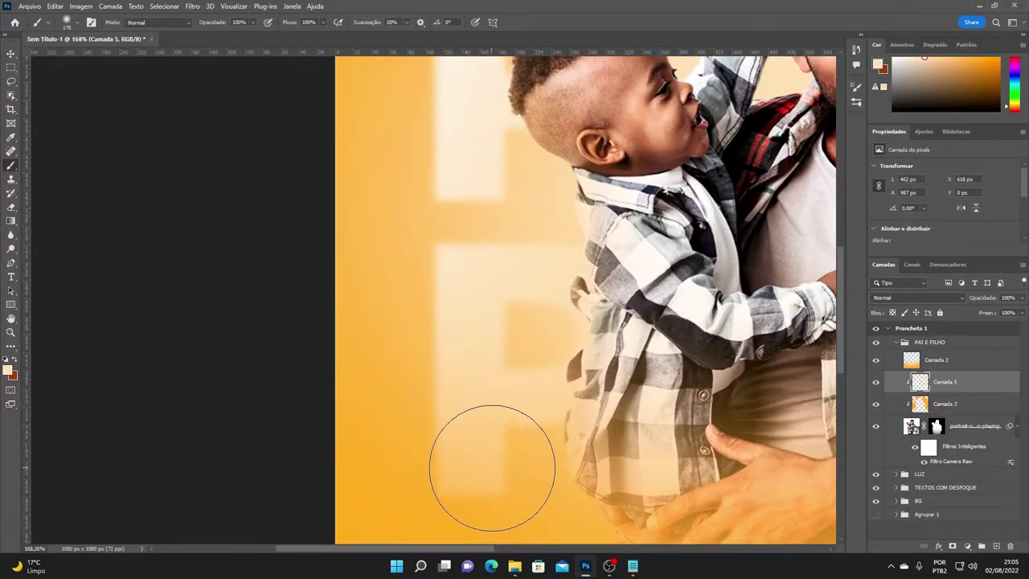
{"action": "scroll", "coordinate": [490, 362], "scroll_direction": "up", "scroll_amount": 1}
{"action": "scroll", "coordinate": [496, 304], "scroll_direction": "up", "scroll_amount": 1}
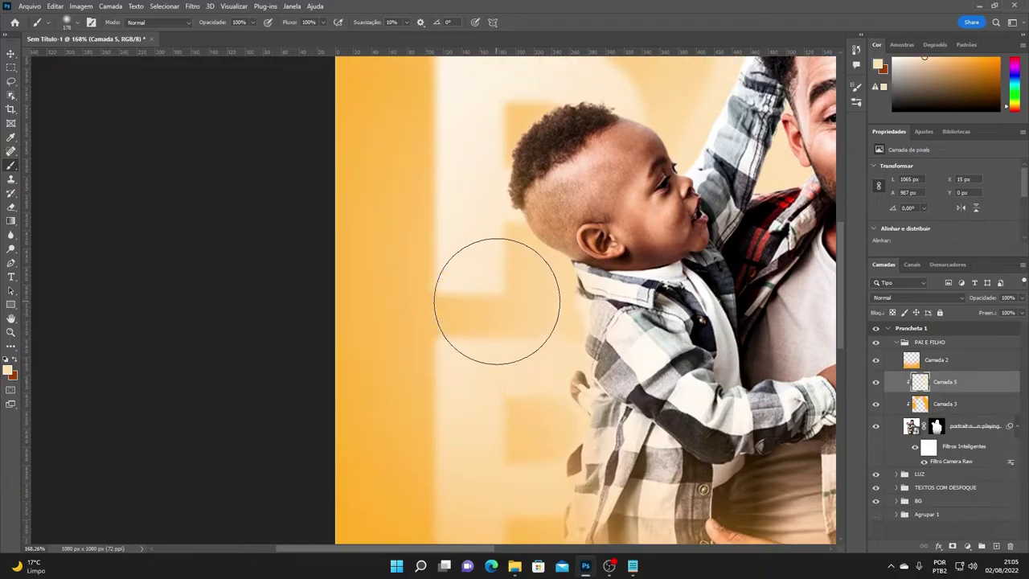
{"action": "scroll", "coordinate": [416, 227], "scroll_direction": "up", "scroll_amount": 1}
{"action": "scroll", "coordinate": [442, 201], "scroll_direction": "up", "scroll_amount": 1}
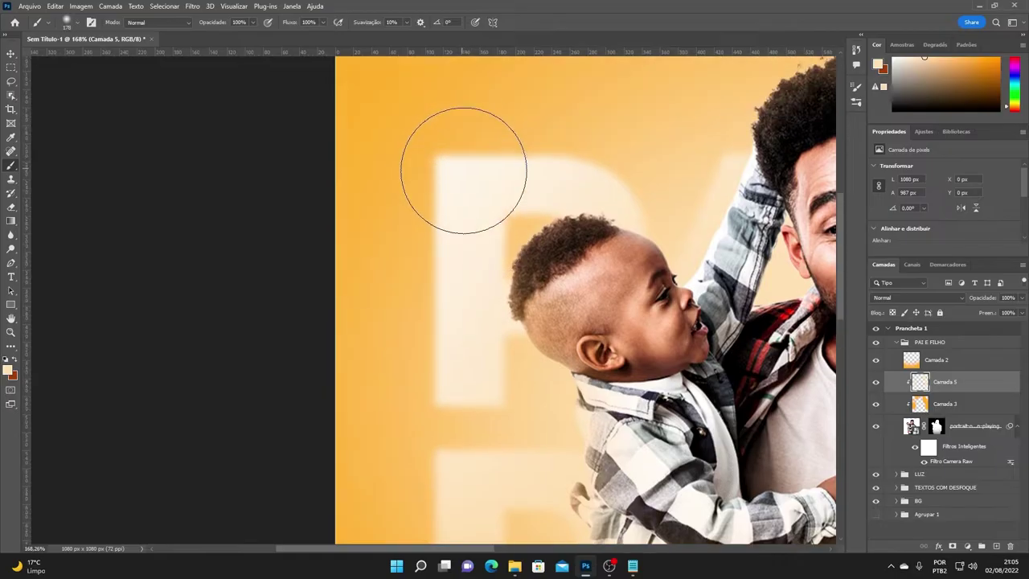
{"action": "scroll", "coordinate": [494, 166], "scroll_direction": "right", "scroll_amount": 6}
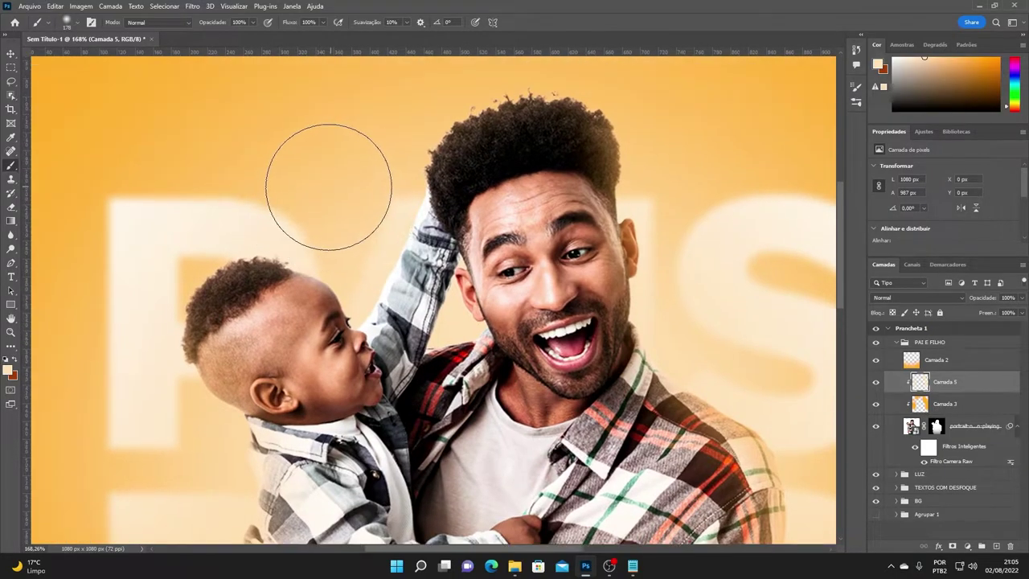
{"action": "scroll", "coordinate": [314, 172], "scroll_direction": "up", "scroll_amount": 1}
{"action": "scroll", "coordinate": [357, 119], "scroll_direction": "up", "scroll_amount": 1}
{"action": "scroll", "coordinate": [451, 108], "scroll_direction": "up", "scroll_amount": 1}
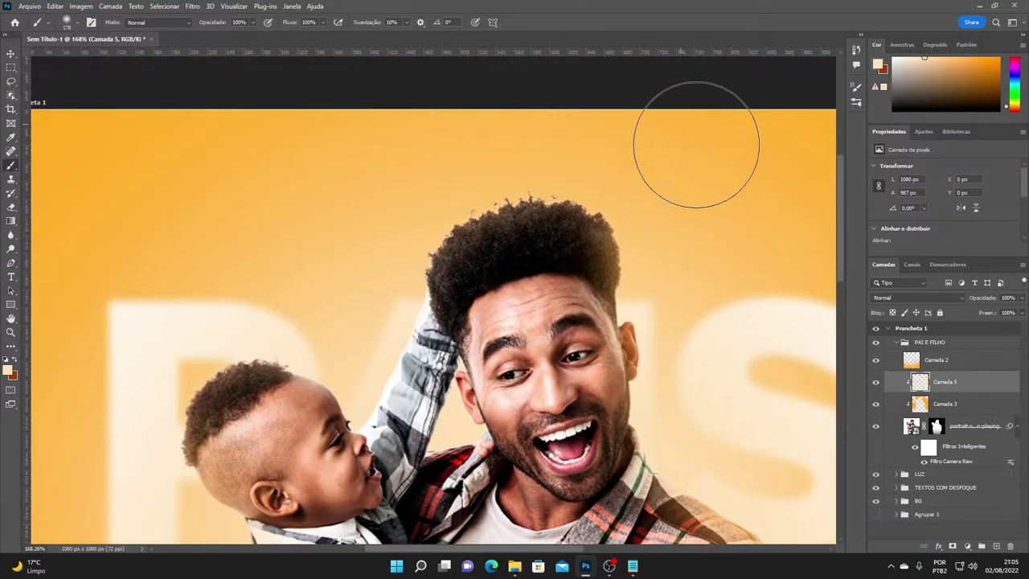
{"action": "scroll", "coordinate": [764, 315], "scroll_direction": "down", "scroll_amount": 5, "text": "alt"}
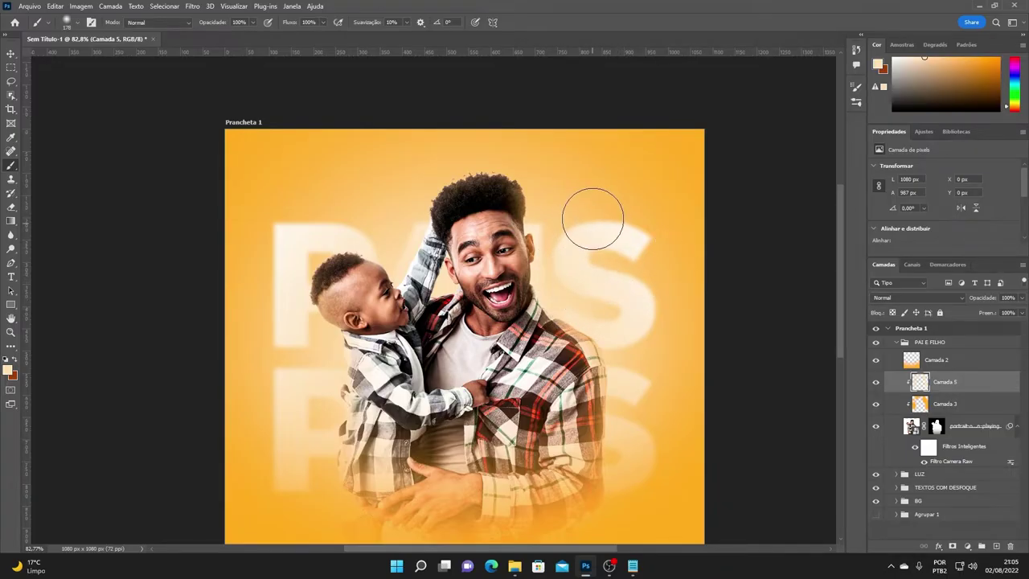
{"action": "scroll", "coordinate": [591, 230], "scroll_direction": "down", "scroll_amount": 3, "text": "alt"}
{"action": "scroll", "coordinate": [571, 309], "scroll_direction": "up", "scroll_amount": 1, "text": "alt"}
{"action": "scroll", "coordinate": [546, 298], "scroll_direction": "up", "scroll_amount": 1, "text": "alt"}
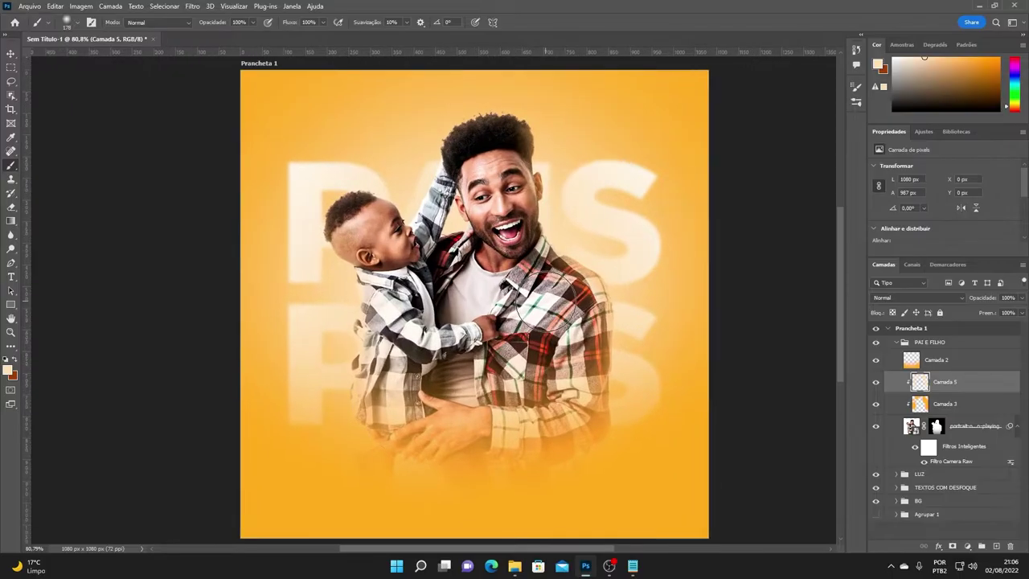
{"action": "scroll", "coordinate": [535, 297], "scroll_direction": "down", "scroll_amount": 2, "text": "alt"}
{"action": "scroll", "coordinate": [551, 331], "scroll_direction": "up", "scroll_amount": 2, "text": "alt"}
{"action": "scroll", "coordinate": [551, 331], "scroll_direction": "up", "scroll_amount": 2, "text": "alt"}
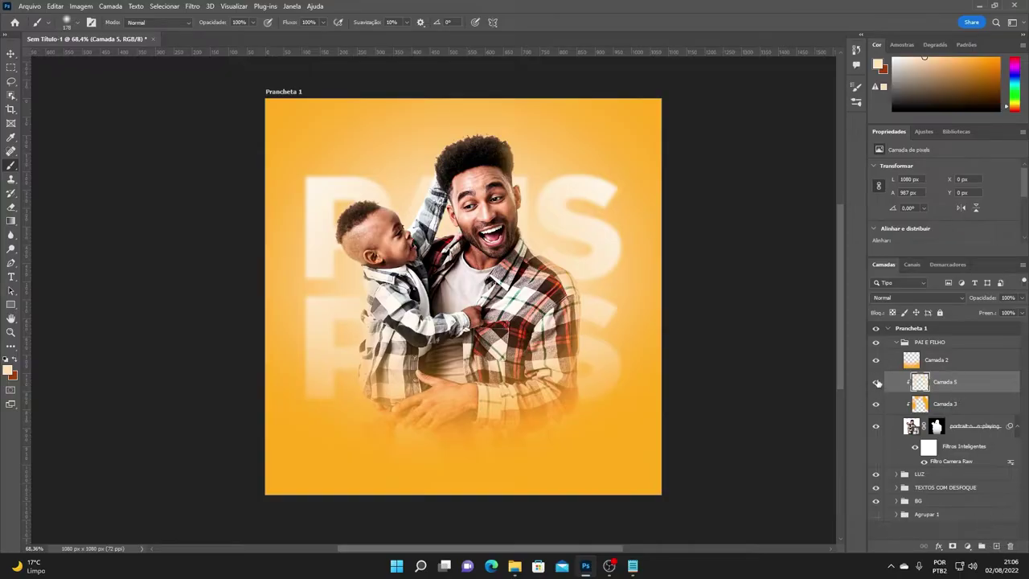
Step: Add new layer Camada 6, zoom in, and set up a soft brush, undoing stray strokes
{"action": "left_click", "coordinate": [996, 546]}
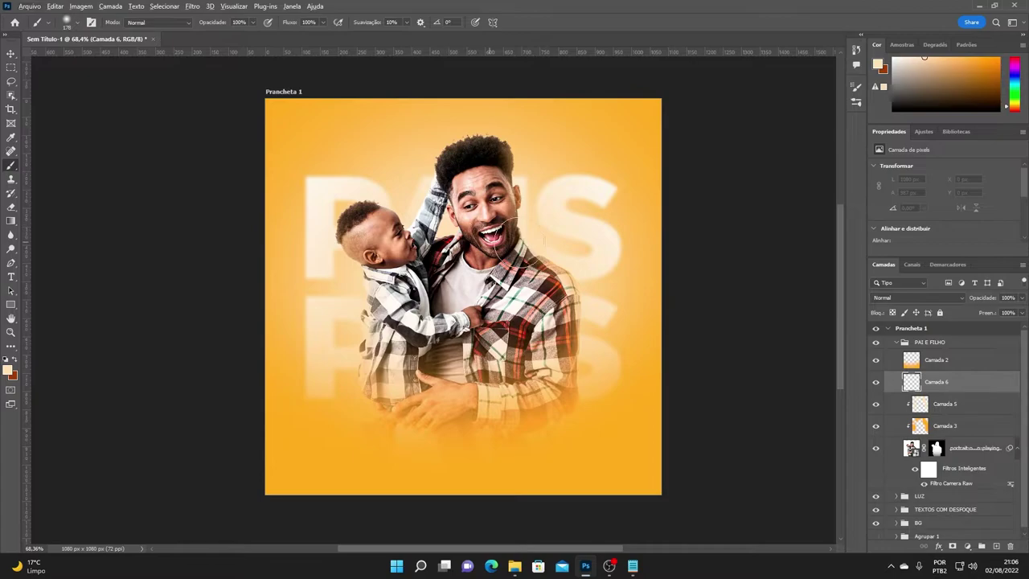
{"action": "scroll", "coordinate": [398, 221], "scroll_direction": "up", "scroll_amount": 2}
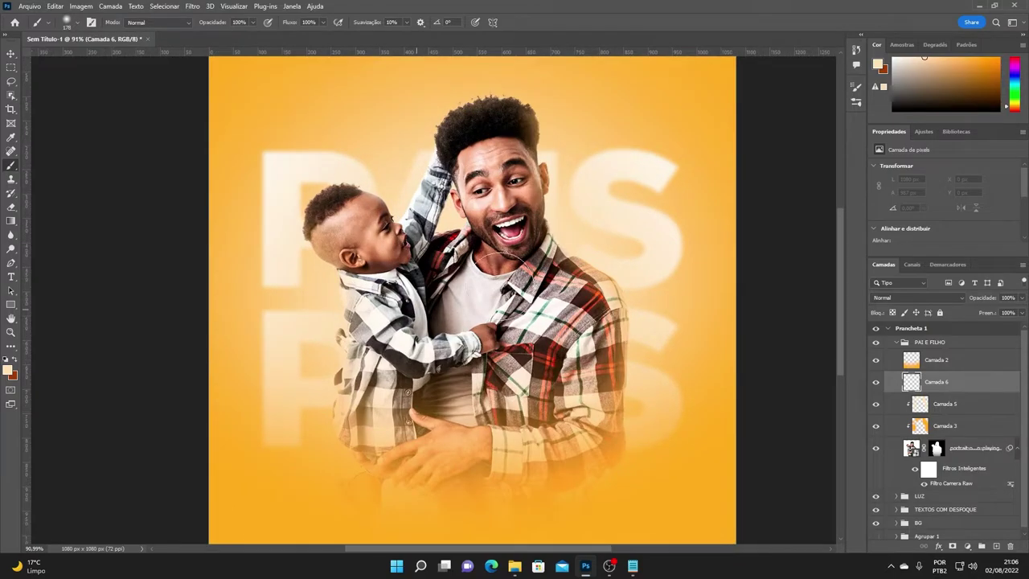
{"action": "scroll", "coordinate": [455, 240], "scroll_direction": "up", "scroll_amount": 2}
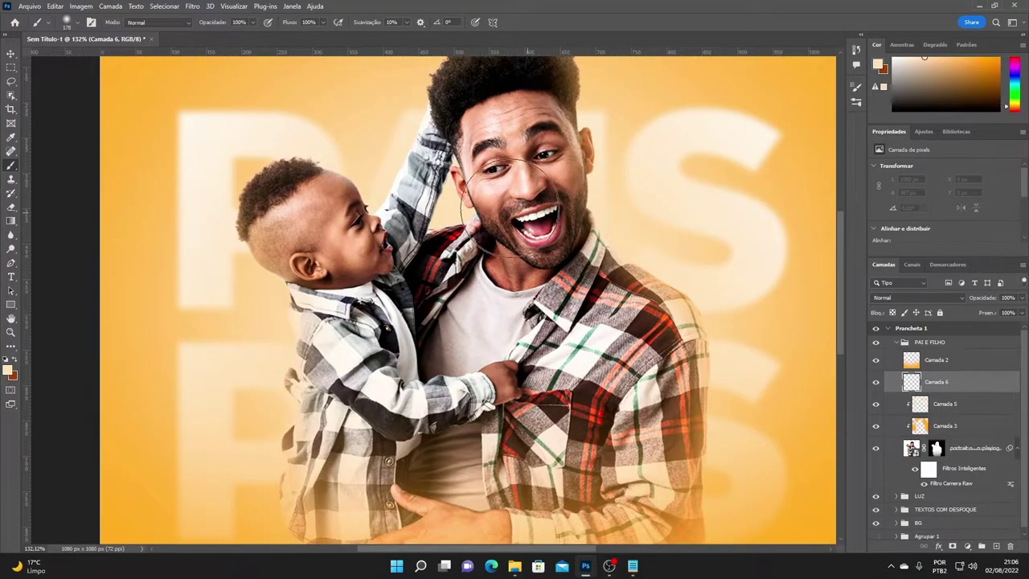
{"action": "mouse_move", "coordinate": [468, 209]}
{"action": "left_mouse_down"}
{"action": "mouse_move", "coordinate": [488, 216]}
{"action": "mouse_move", "coordinate": [476, 212]}
{"action": "left_mouse_up"}
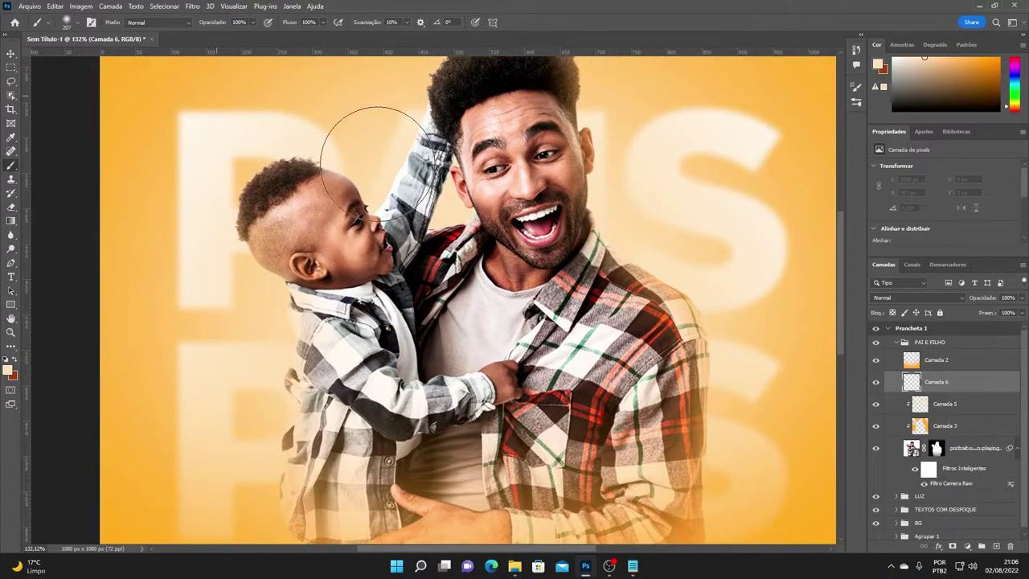
{"action": "left_click_drag", "start_coordinate": [449, 199], "coordinate": [450, 201]}
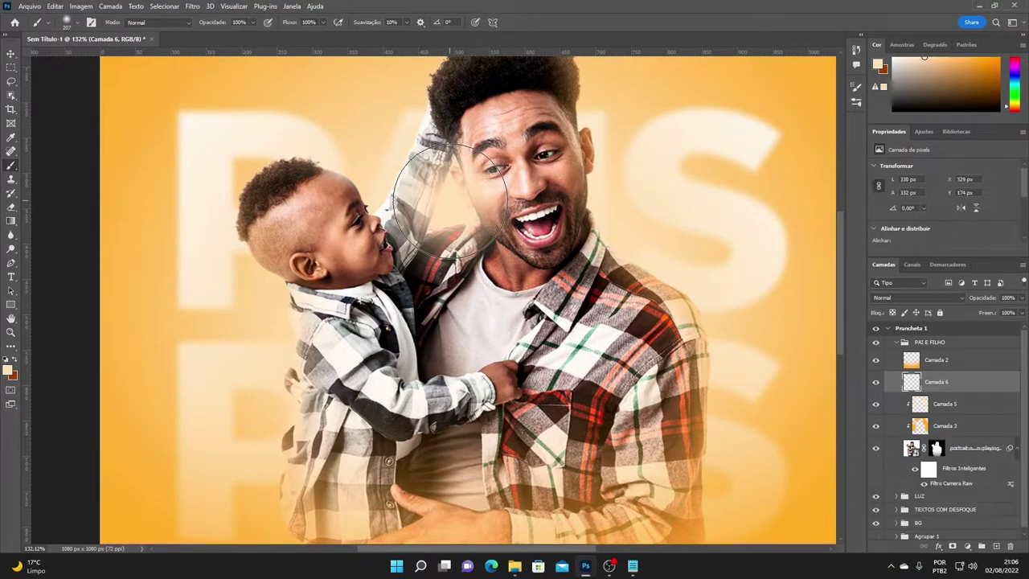
{"action": "key", "text": "ctrl+z"}
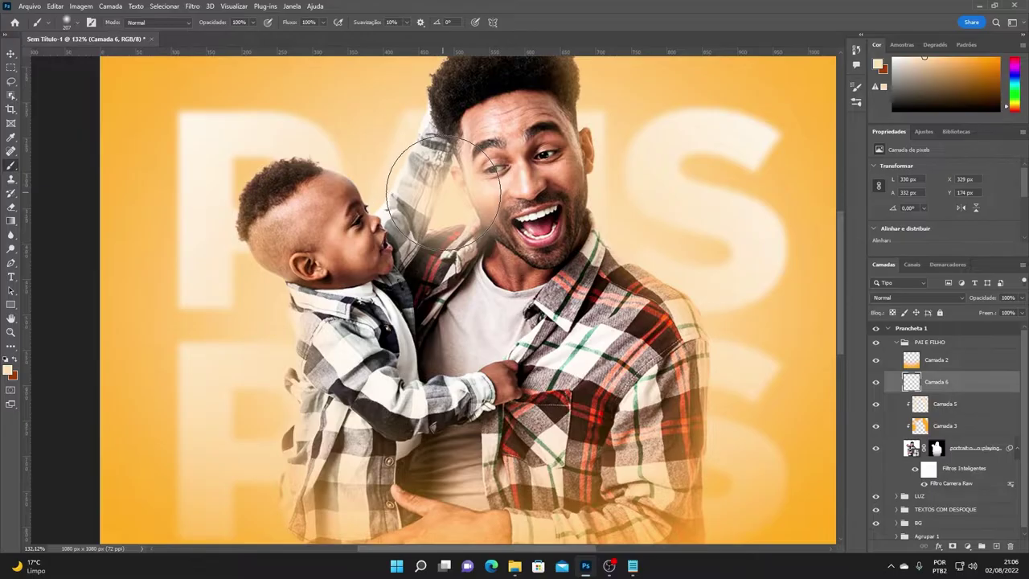
{"action": "left_click_drag", "start_coordinate": [442, 192], "coordinate": [451, 196]}
{"action": "key", "text": "ctrl+z"}
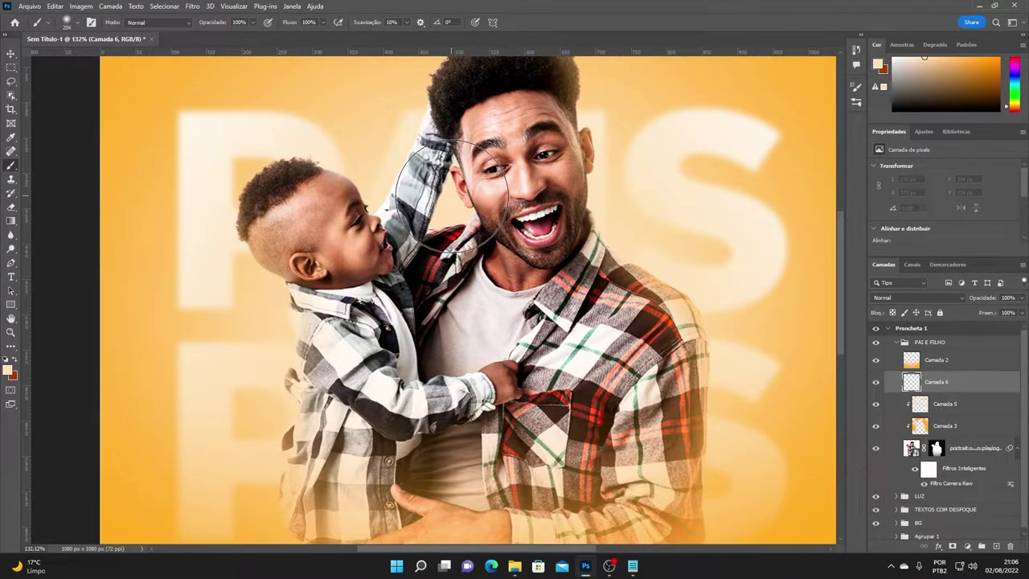
Step: Paint pale glow beside the man's face and jaw and around the child's ear and neck
{"action": "left_click", "coordinate": [453, 193]}
{"action": "left_click_drag", "start_coordinate": [666, 233], "coordinate": [619, 224]}
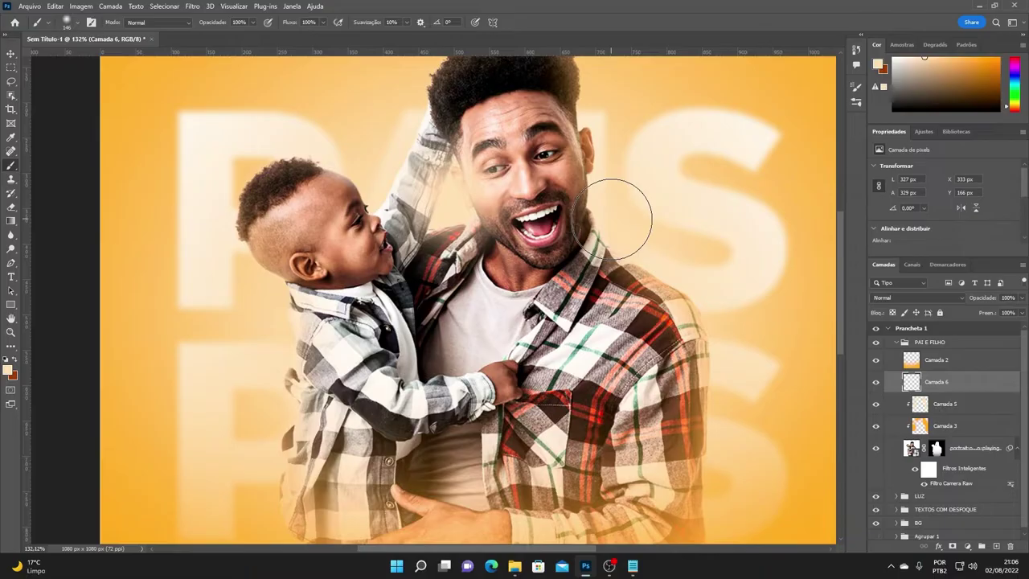
{"action": "left_click", "coordinate": [589, 226]}
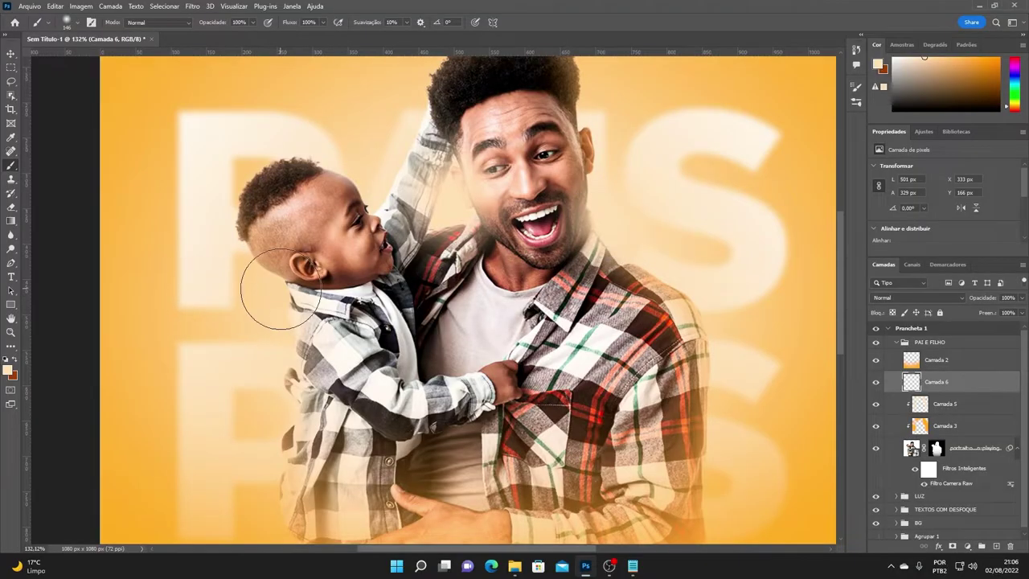
{"action": "left_click_drag", "start_coordinate": [280, 288], "coordinate": [285, 290]}
{"action": "left_click_drag", "start_coordinate": [273, 294], "coordinate": [287, 232]}
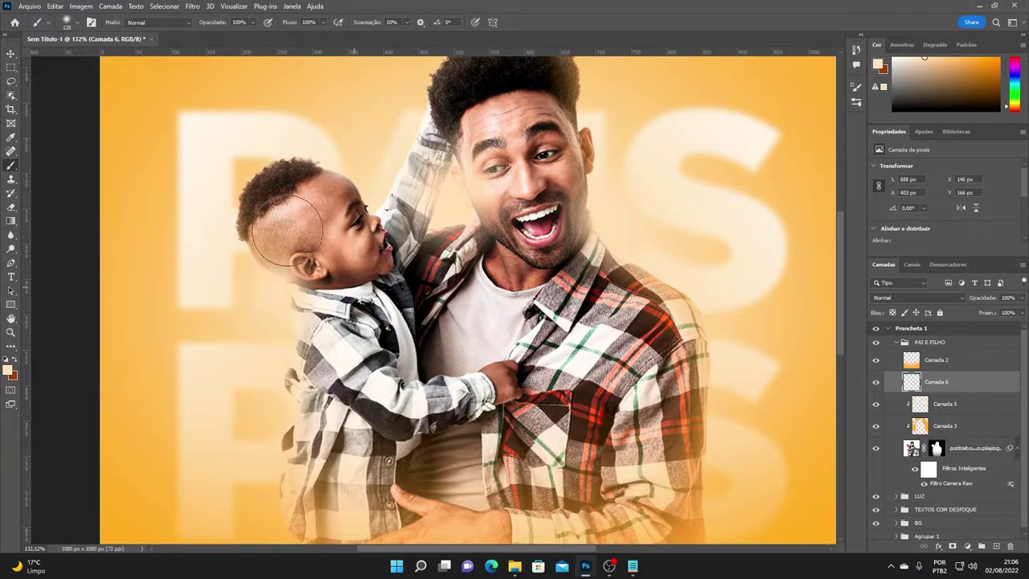
{"action": "scroll", "coordinate": [504, 280], "scroll_direction": "down", "scroll_amount": 5}
{"action": "scroll", "coordinate": [356, 295], "scroll_direction": "up", "scroll_amount": 1}
{"action": "scroll", "coordinate": [356, 295], "scroll_direction": "up", "scroll_amount": 1}
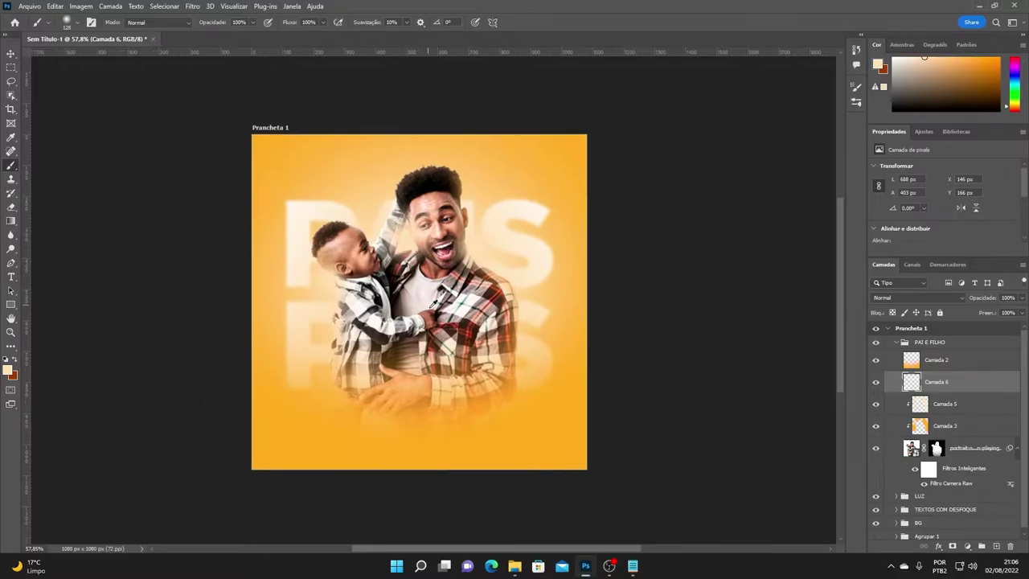
{"action": "scroll", "coordinate": [356, 295], "scroll_direction": "up", "scroll_amount": 1}
{"action": "scroll", "coordinate": [532, 217], "scroll_direction": "down", "scroll_amount": 1}
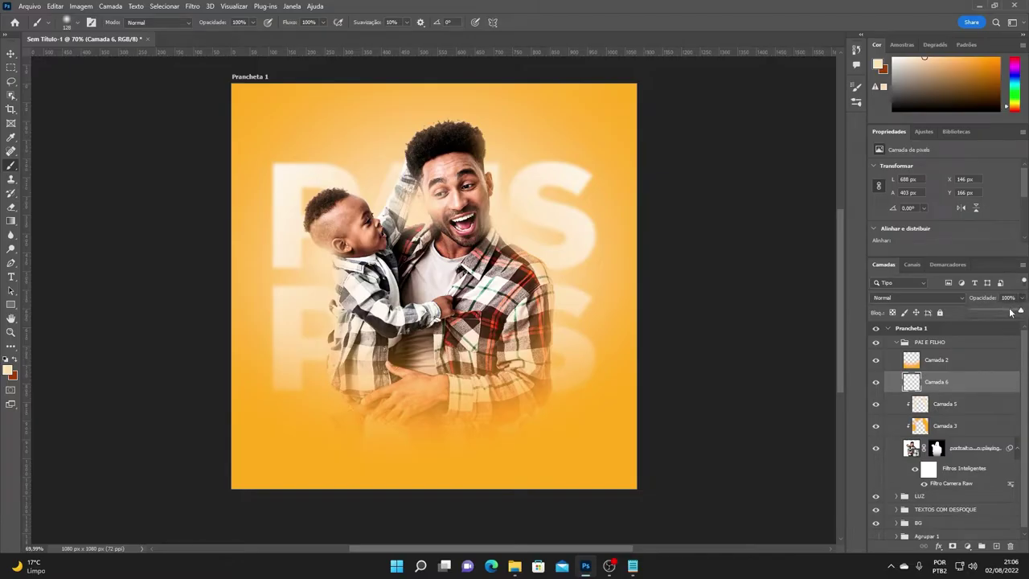
Step: Lower Camada 6 opacity to about 70% and toggle its visibility to compare before and after
{"action": "left_click_drag", "start_coordinate": [1011, 312], "coordinate": [1009, 314]}
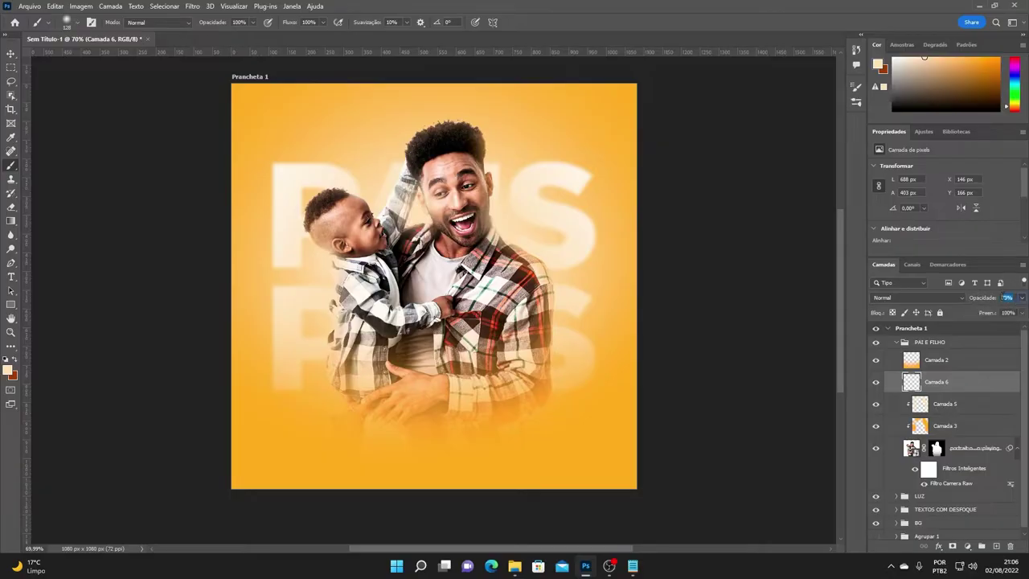
{"action": "left_click", "coordinate": [875, 383]}
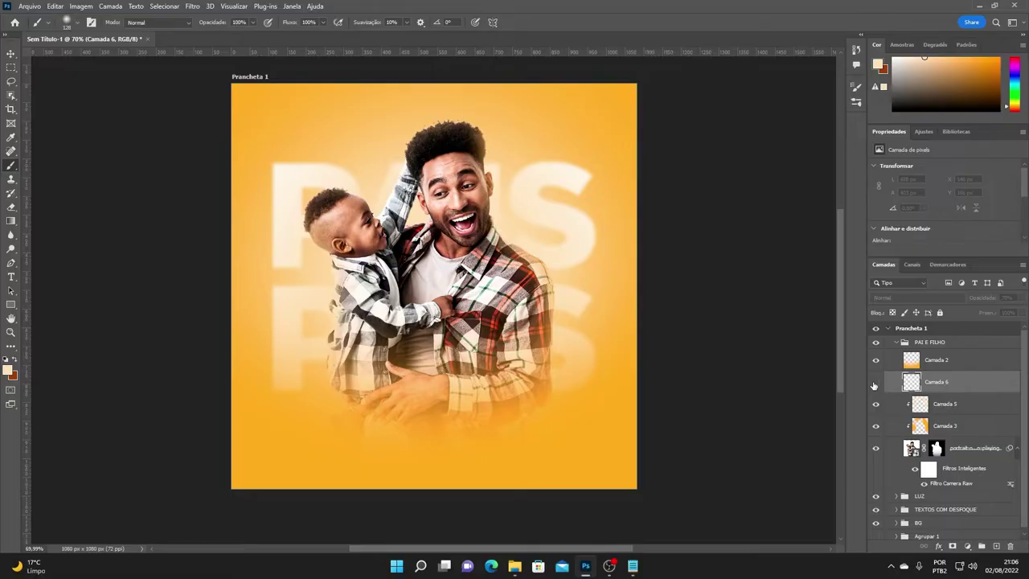
{"action": "left_click", "coordinate": [876, 383]}
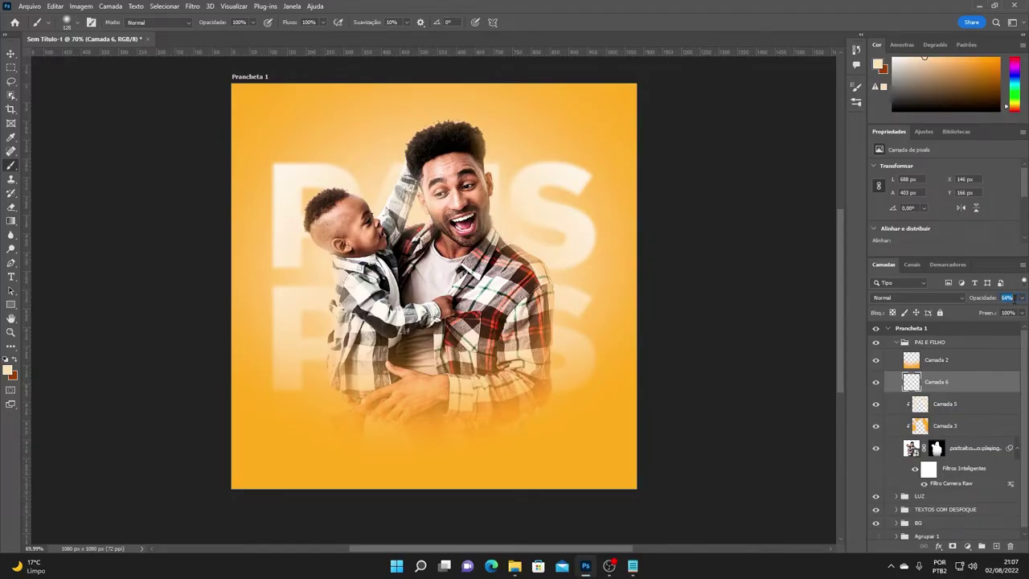
{"action": "left_click", "coordinate": [875, 383]}
{"action": "left_click", "coordinate": [875, 383]}
{"action": "left_click", "coordinate": [875, 383]}
{"action": "left_click", "coordinate": [875, 383]}
Step: Collapse the PAI E FILHO group in the Layers panel and switch to the Rectangle tool
{"action": "left_click", "coordinate": [10, 54]}
{"action": "scroll", "coordinate": [567, 321], "scroll_direction": "left", "scroll_amount": 2}
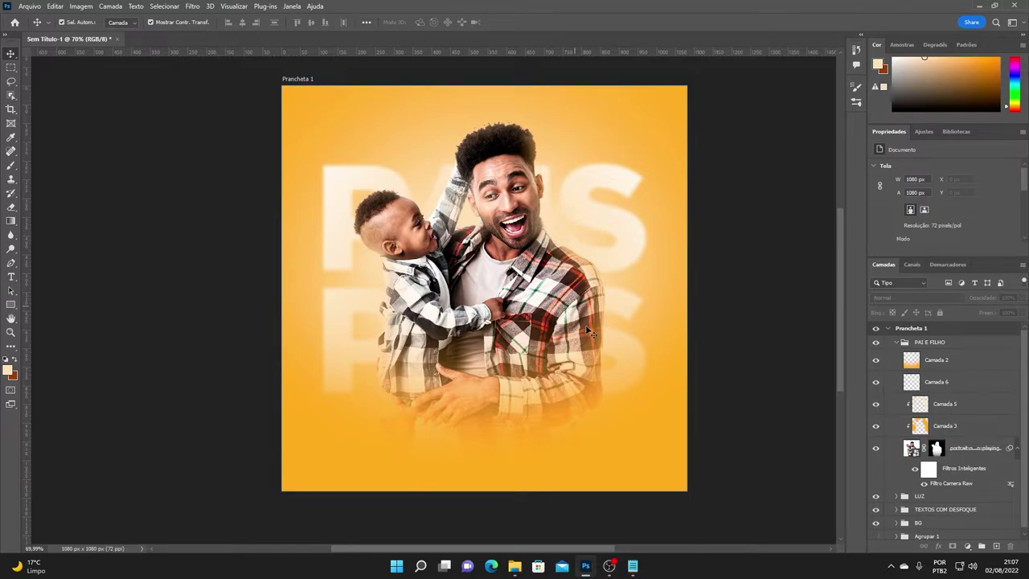
{"action": "scroll", "coordinate": [540, 309], "scroll_direction": "up", "scroll_amount": 2}
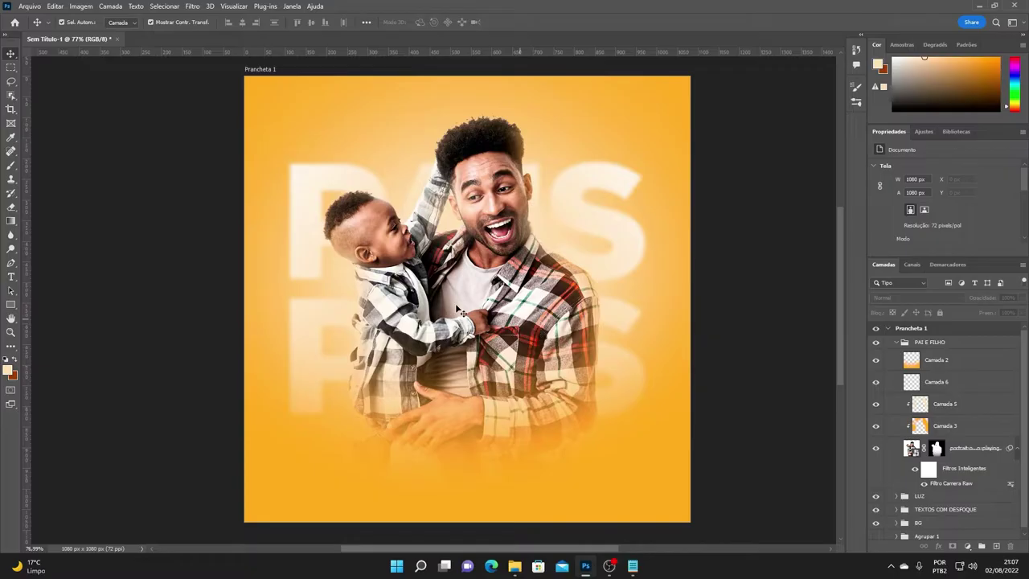
{"action": "left_click", "coordinate": [899, 347]}
{"action": "left_click", "coordinate": [896, 342]}
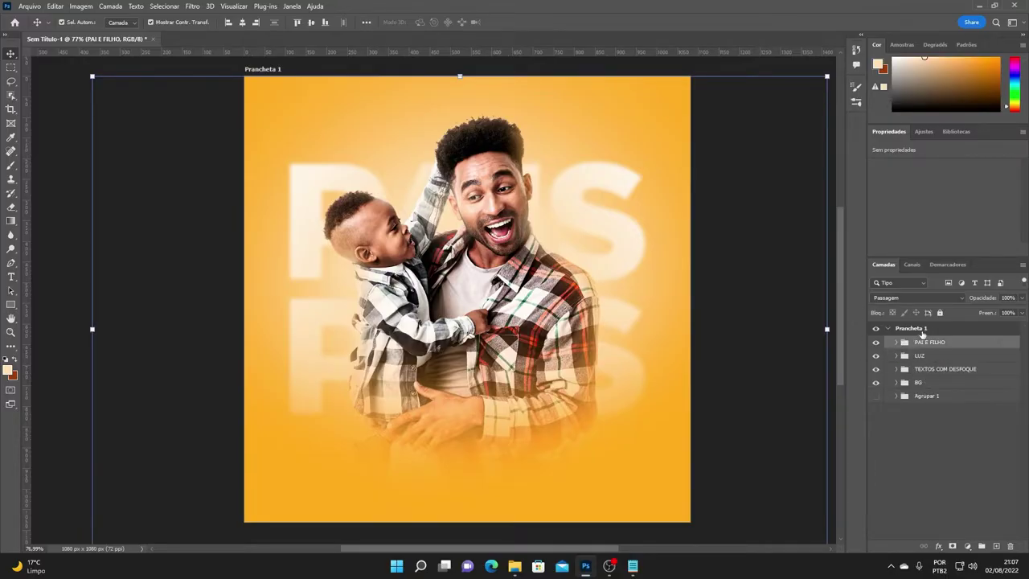
{"action": "scroll", "coordinate": [598, 218], "scroll_direction": "down", "scroll_amount": 3}
{"action": "left_click", "coordinate": [219, 158]}
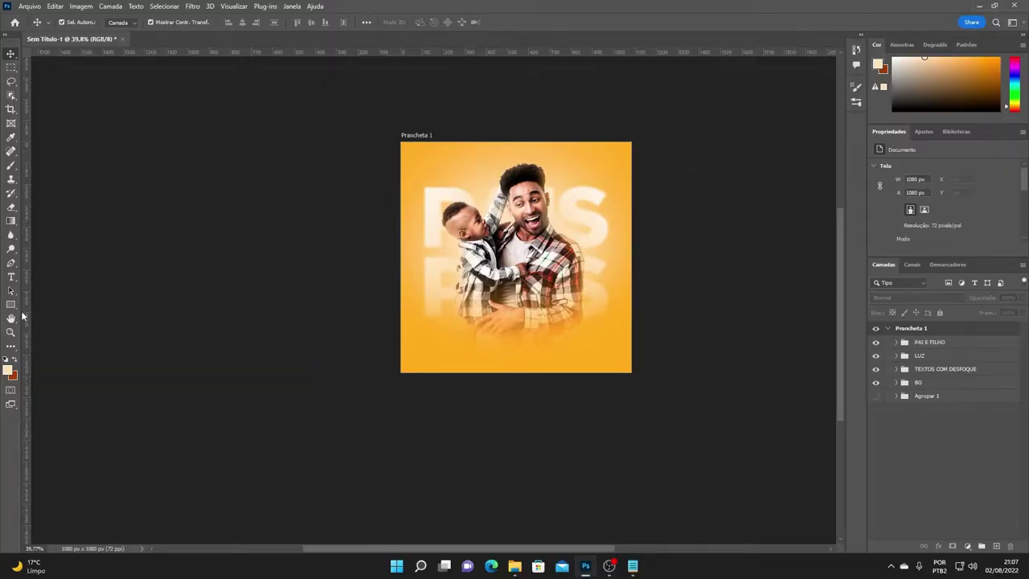
{"action": "left_click", "coordinate": [11, 305]}
{"action": "scroll", "coordinate": [588, 356], "scroll_direction": "up", "scroll_amount": 3}
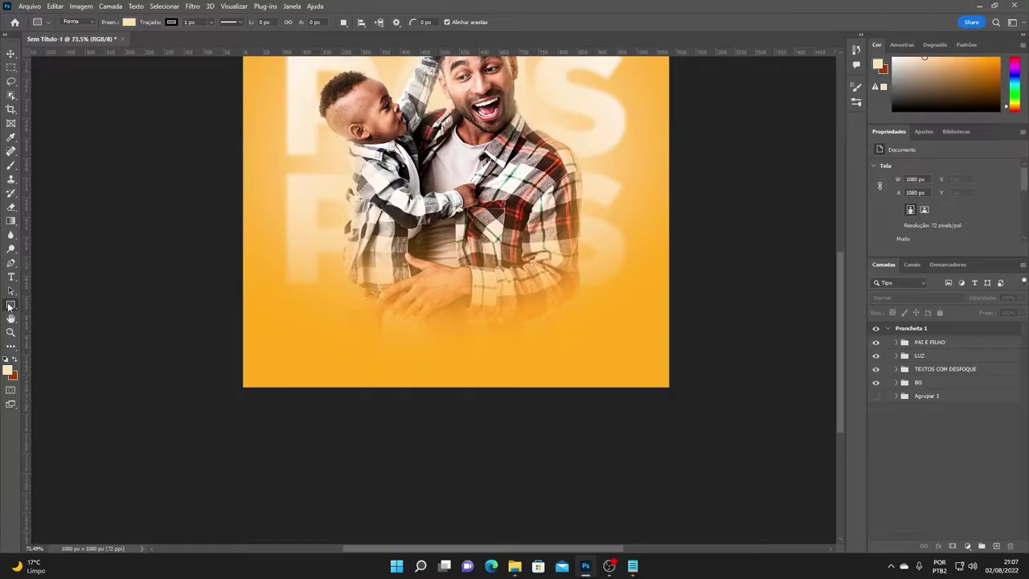
{"action": "scroll", "coordinate": [181, 295], "scroll_direction": "up", "scroll_amount": 1}
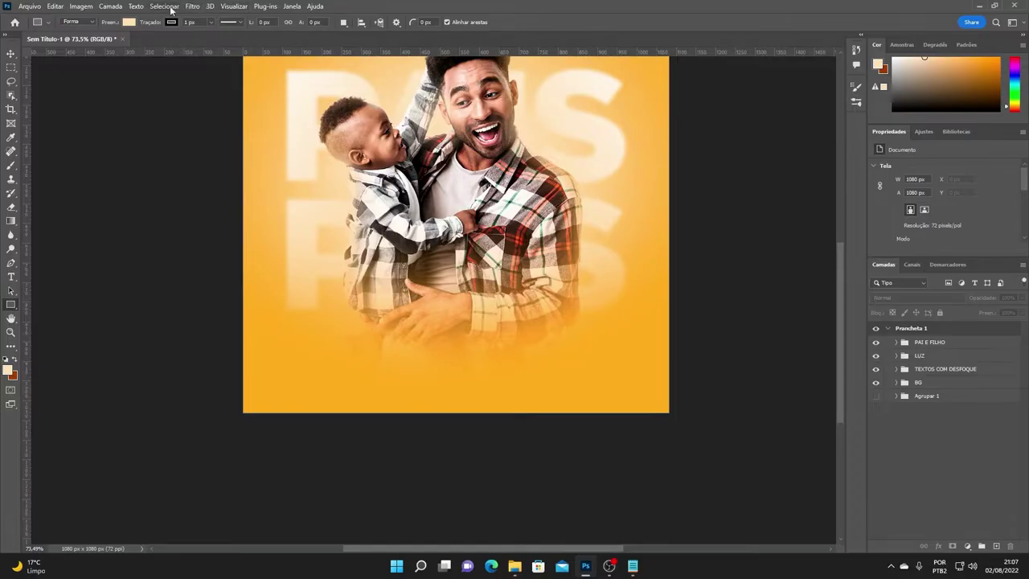
{"action": "left_click", "coordinate": [633, 566]}
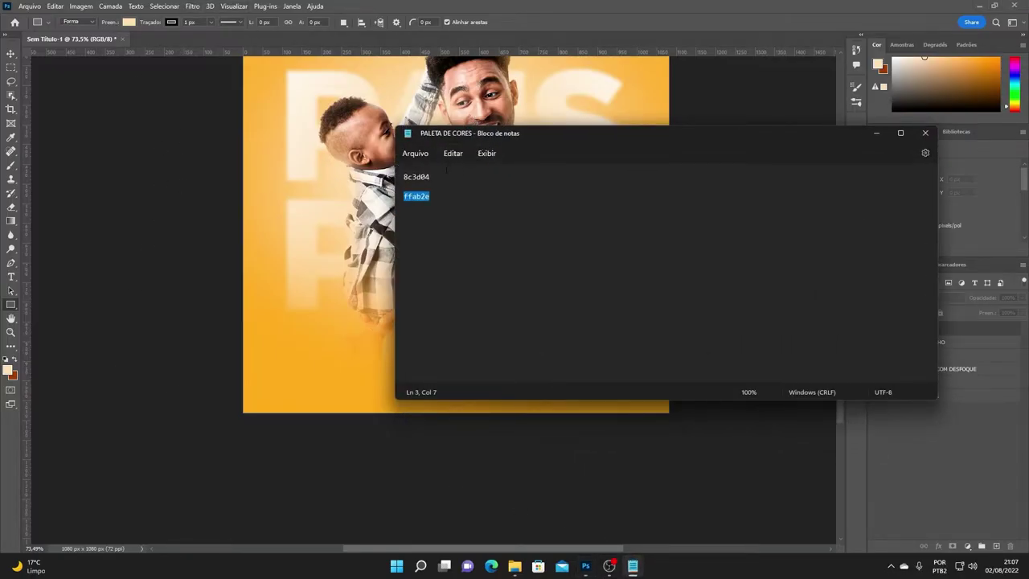
{"action": "double_click", "coordinate": [416, 176]}
{"action": "left_click", "coordinate": [876, 134]}
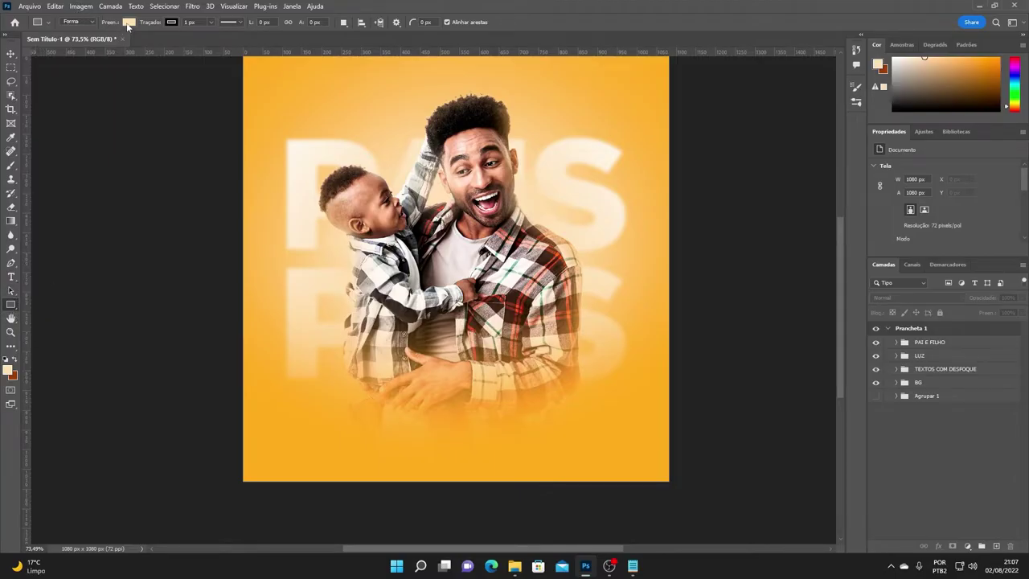
Step: Set the rectangle fill to dark brown hex 8c3d04 and the stroke to none
{"action": "left_click", "coordinate": [128, 22]}
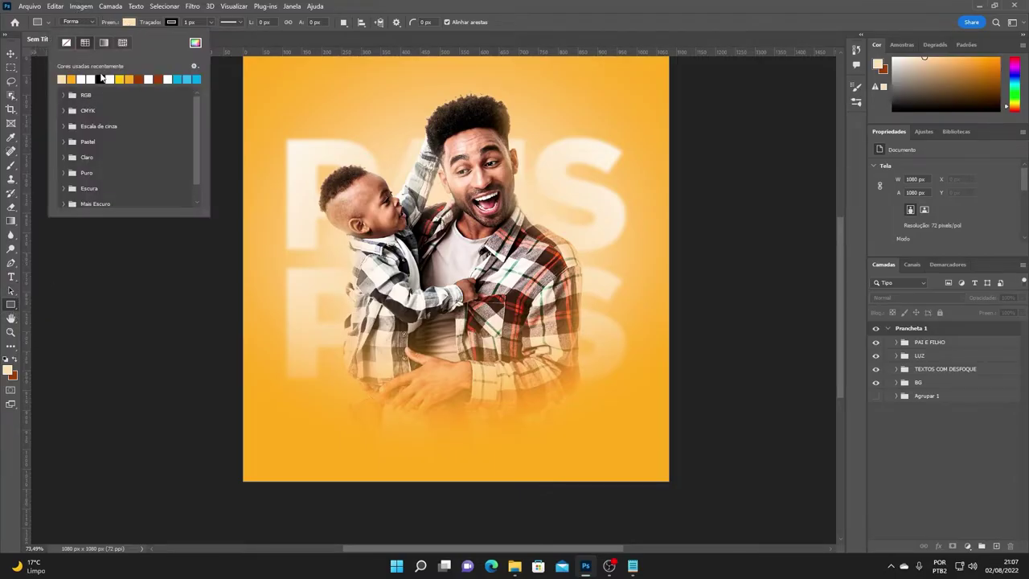
{"action": "left_click", "coordinate": [195, 43]}
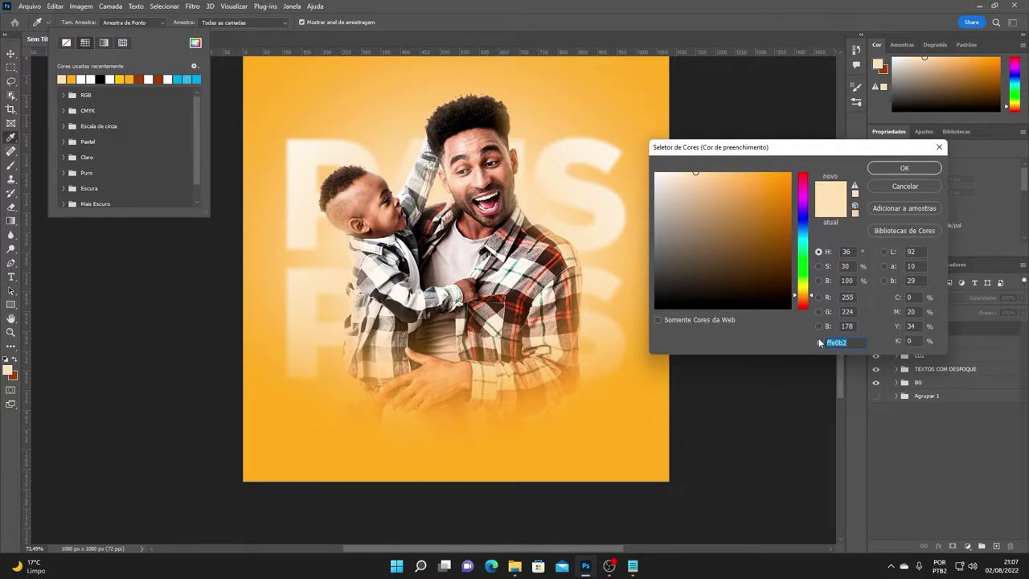
{"action": "type", "text": "8c3d04"}
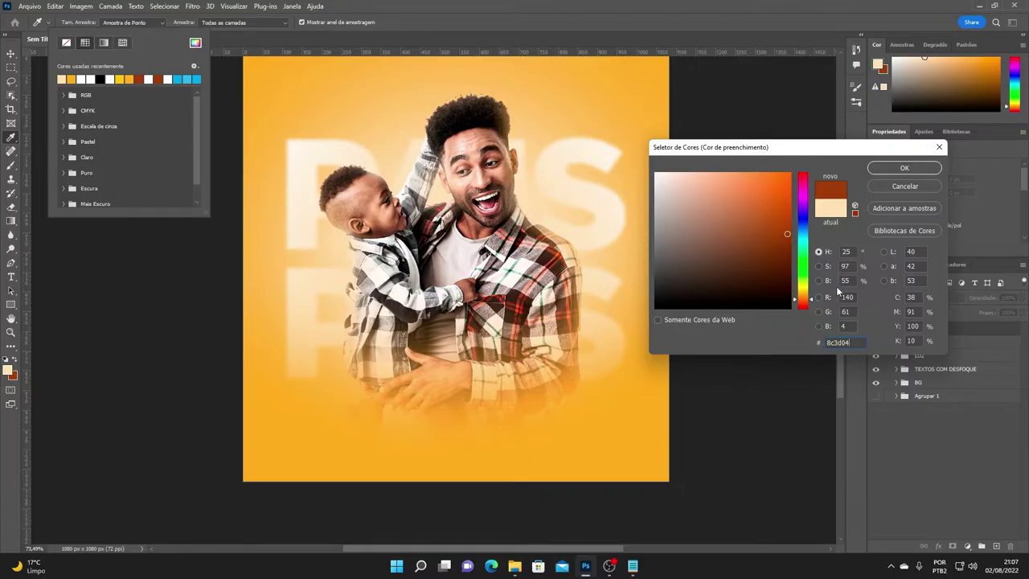
{"action": "left_click", "coordinate": [904, 165]}
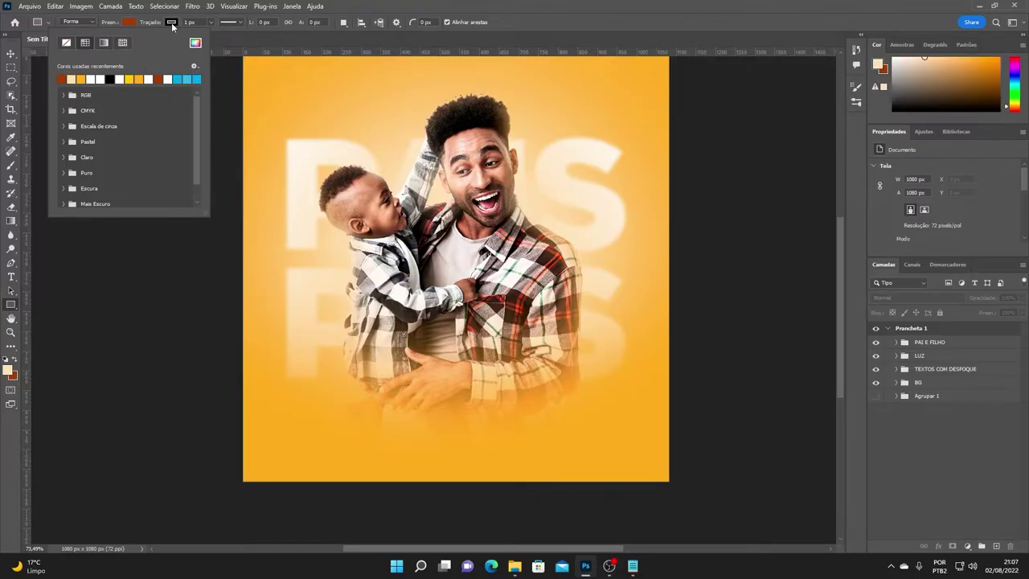
{"action": "left_click", "coordinate": [171, 23]}
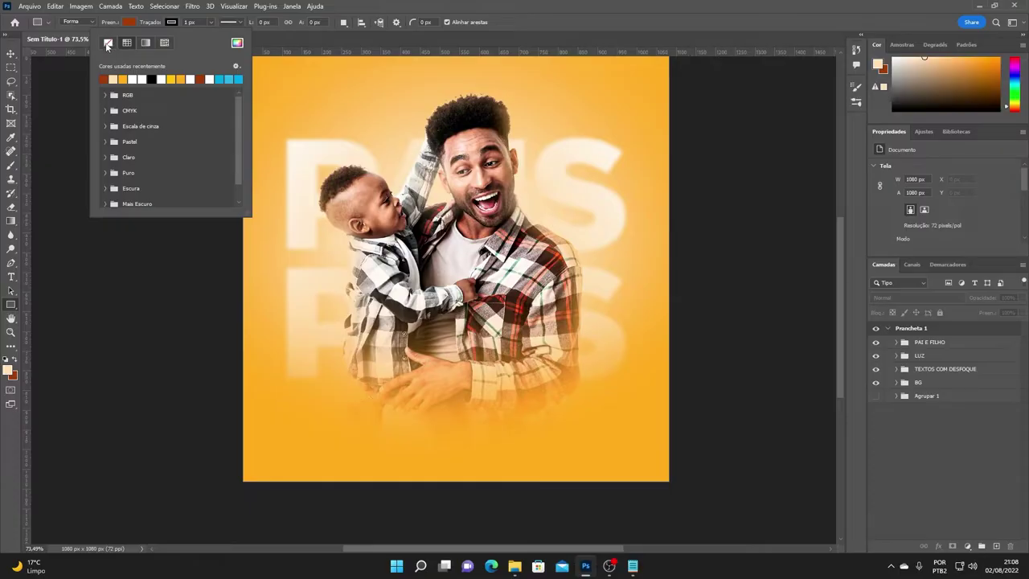
{"action": "left_click", "coordinate": [108, 44]}
Step: Draw a brown rectangle and move it down to the poster's bottom edge
{"action": "left_click", "coordinate": [264, 367]}
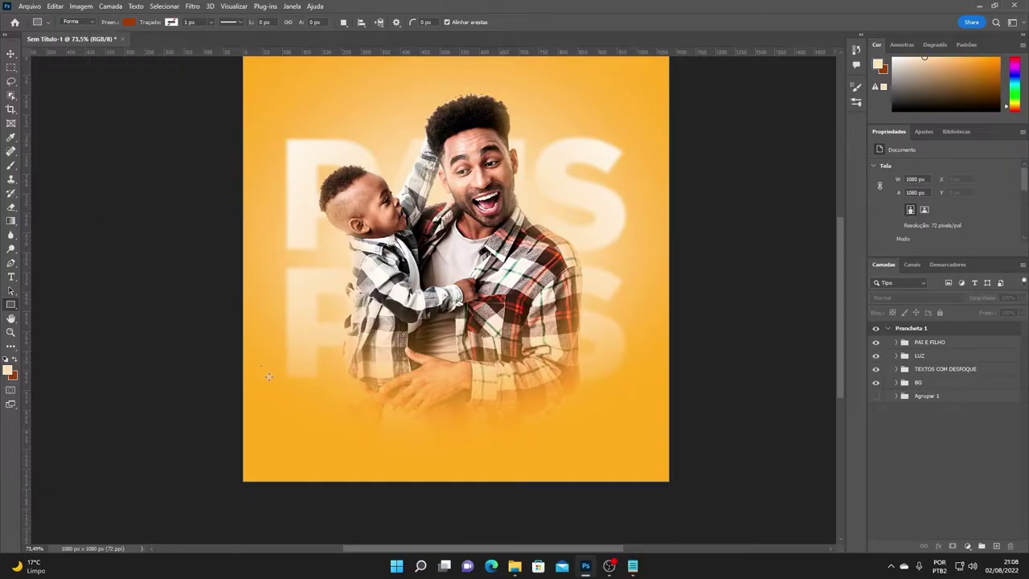
{"action": "mouse_move", "coordinate": [261, 366]}
{"action": "left_mouse_down"}
{"action": "mouse_move", "coordinate": [639, 410]}
{"action": "mouse_move", "coordinate": [639, 400]}
{"action": "left_mouse_up"}
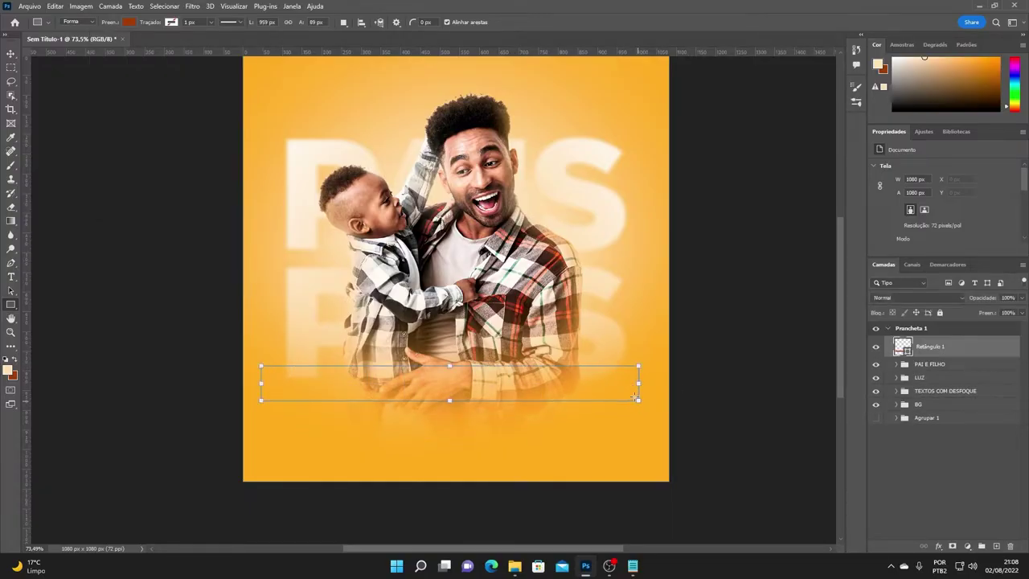
{"action": "left_click", "coordinate": [11, 53]}
{"action": "left_click_drag", "start_coordinate": [467, 389], "coordinate": [472, 468]}
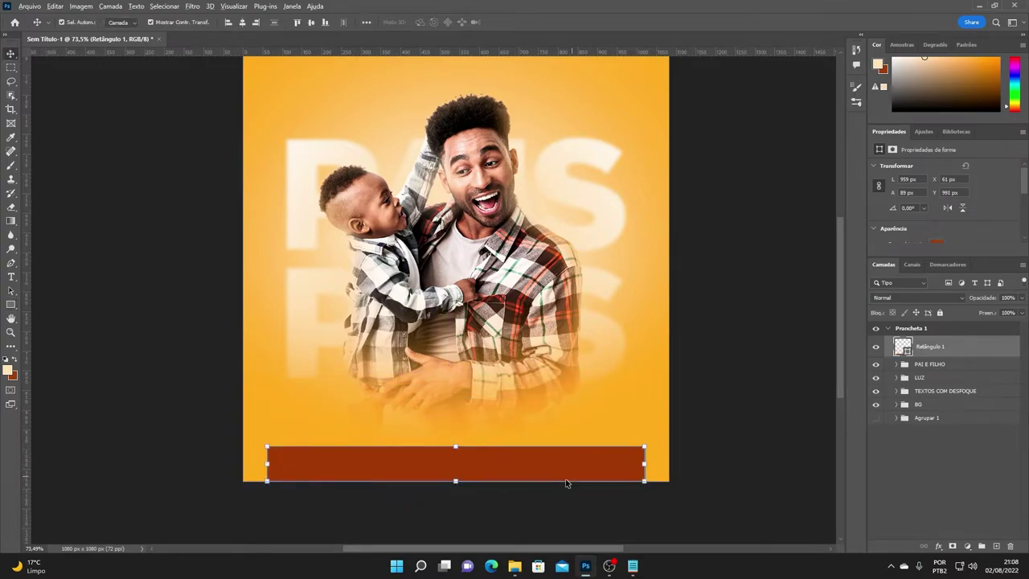
Step: Stretch the brown bar's left and right edges to the full poster width
{"action": "scroll", "coordinate": [565, 479], "scroll_direction": "up", "scroll_amount": 2}
{"action": "scroll", "coordinate": [556, 391], "scroll_direction": "up", "scroll_amount": 2}
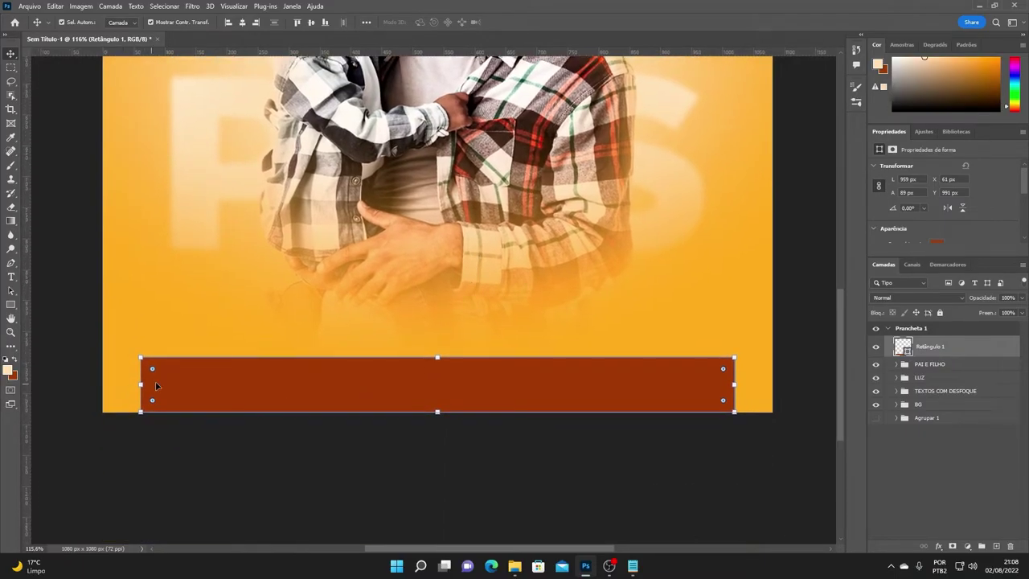
{"action": "left_click_drag", "start_coordinate": [140, 385], "coordinate": [103, 385]}
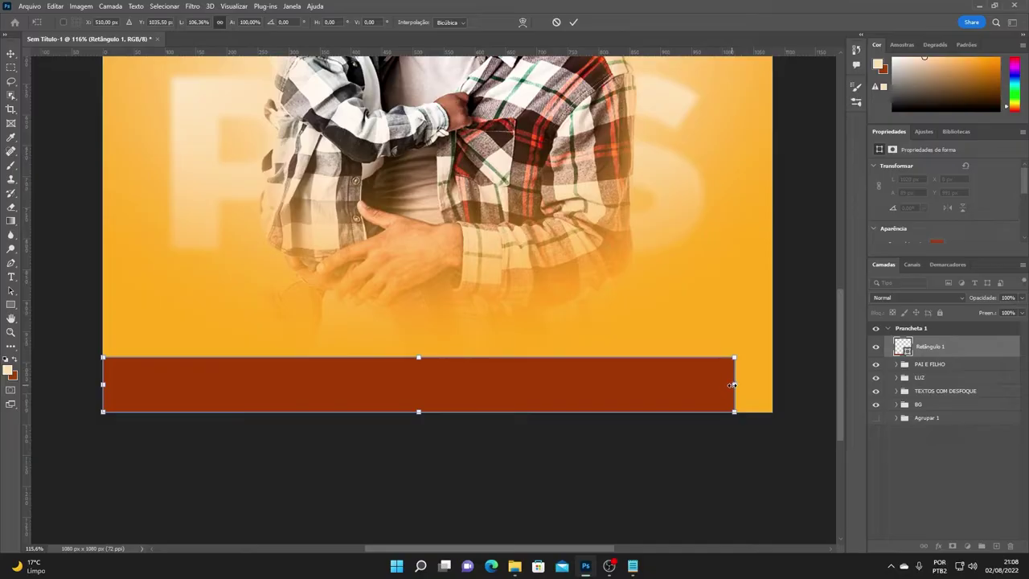
{"action": "left_click_drag", "start_coordinate": [731, 385], "coordinate": [769, 387]}
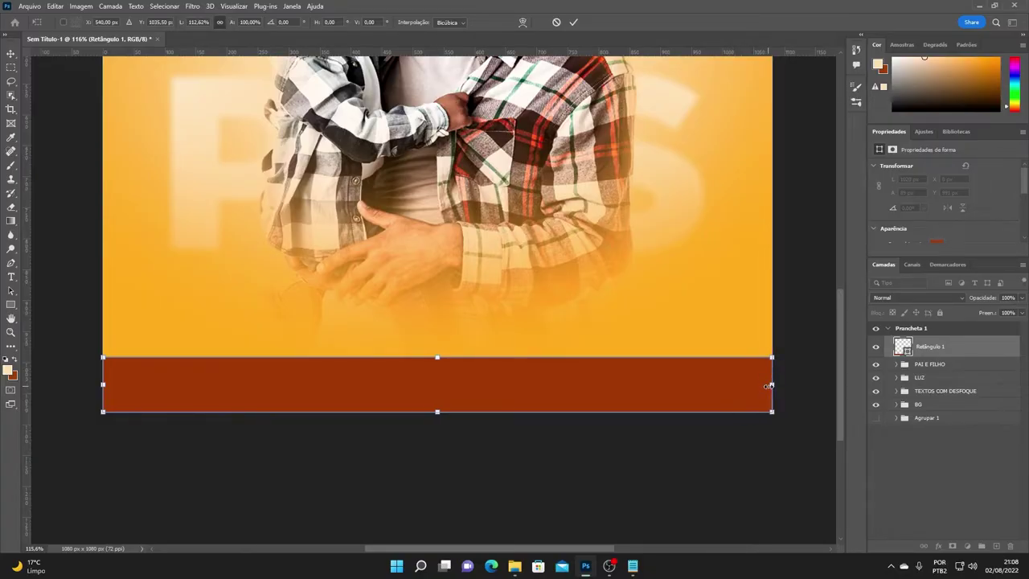
{"action": "key", "text": "Return"}
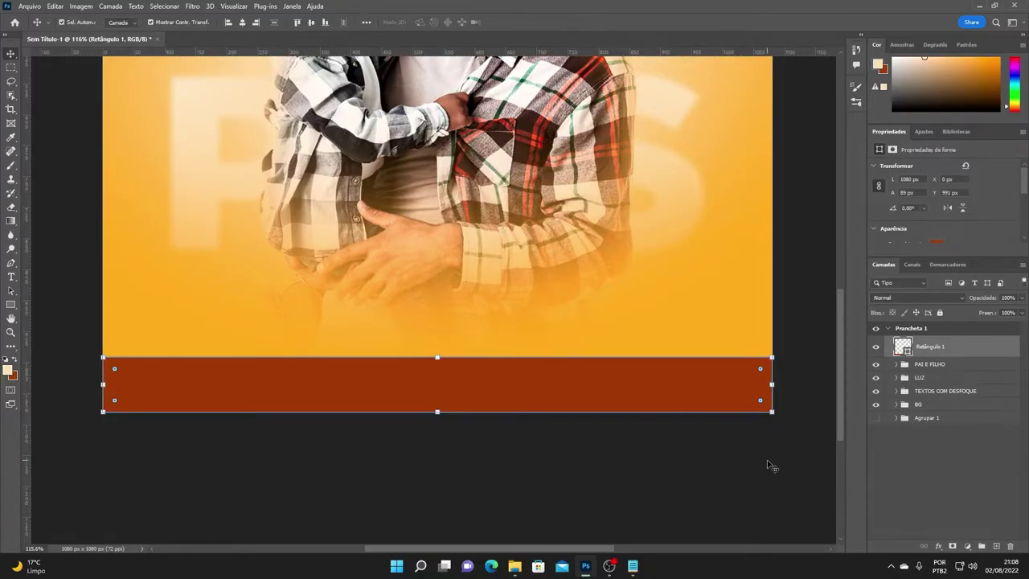
{"action": "left_click", "coordinate": [747, 420]}
Step: Lower the bar's top edge to make it thinner, about 79 px tall
{"action": "scroll", "coordinate": [465, 420], "scroll_direction": "up", "scroll_amount": 3}
{"action": "scroll", "coordinate": [465, 420], "scroll_direction": "down", "scroll_amount": 3}
{"action": "scroll", "coordinate": [489, 407], "scroll_direction": "down", "scroll_amount": 3}
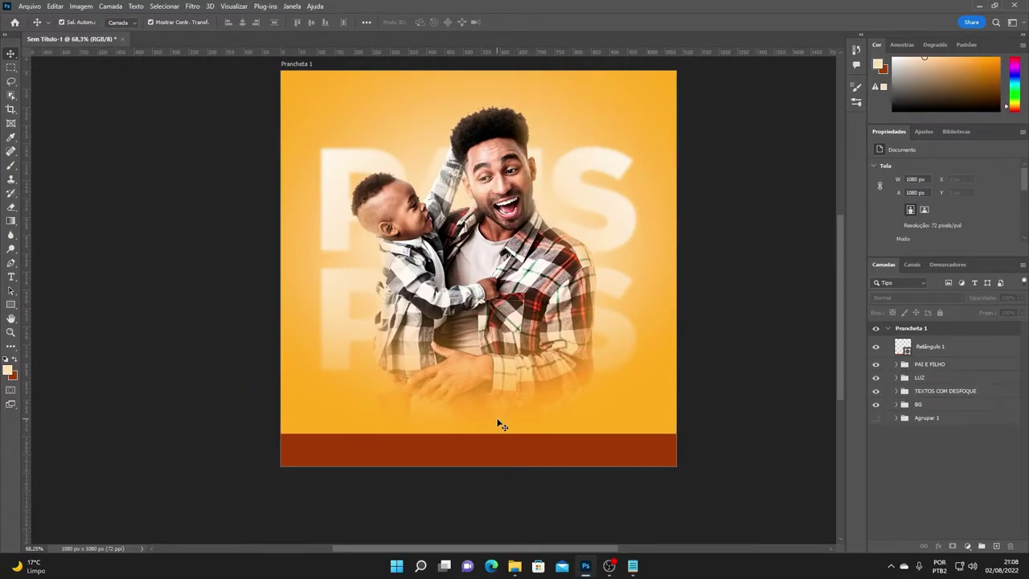
{"action": "scroll", "coordinate": [498, 420], "scroll_direction": "up", "scroll_amount": 1}
{"action": "scroll", "coordinate": [498, 417], "scroll_direction": "up", "scroll_amount": 1}
{"action": "scroll", "coordinate": [507, 418], "scroll_direction": "up", "scroll_amount": 1}
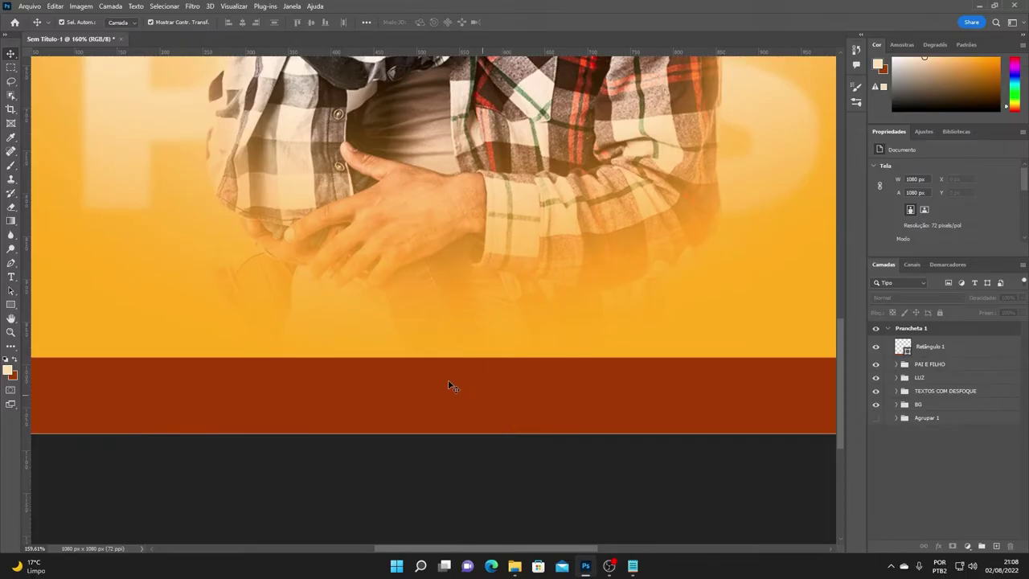
{"action": "scroll", "coordinate": [494, 382], "scroll_direction": "down", "scroll_amount": 3}
{"action": "left_click", "coordinate": [496, 384]}
{"action": "scroll", "coordinate": [491, 382], "scroll_direction": "up", "scroll_amount": 2}
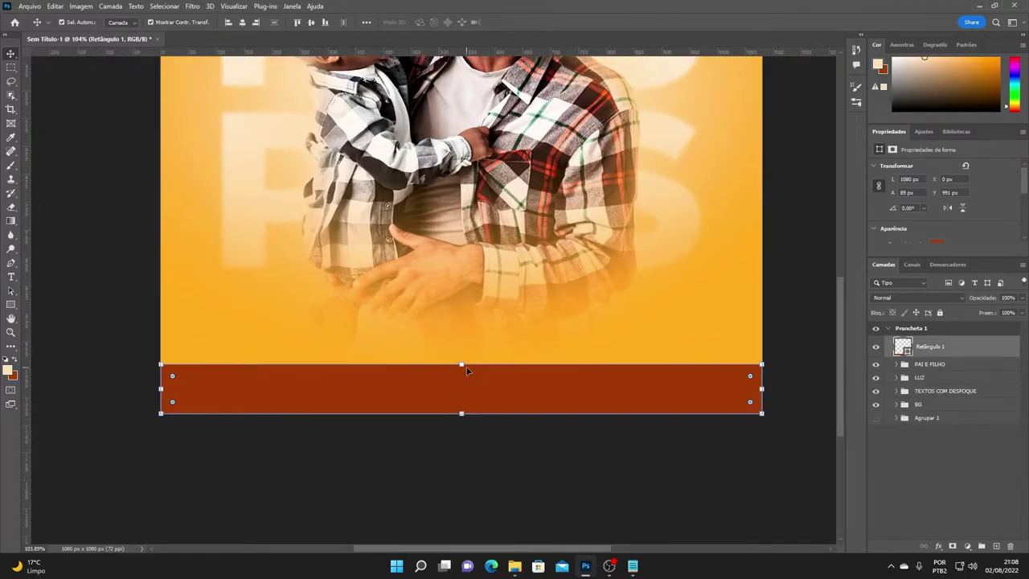
{"action": "left_click_drag", "start_coordinate": [462, 364], "coordinate": [461, 370]}
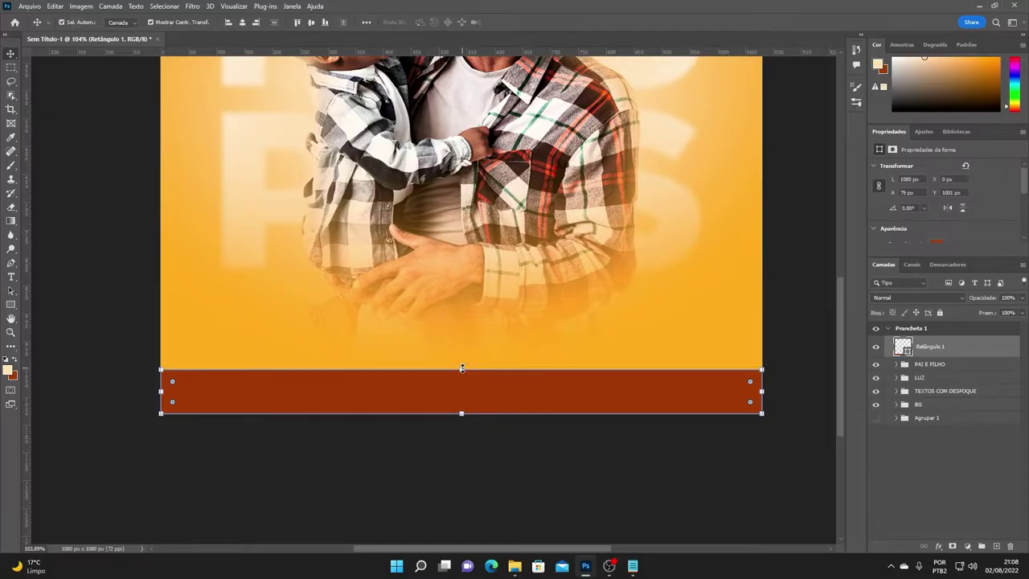
{"action": "left_click", "coordinate": [431, 460]}
Step: Reselect and check the finished brown bottom bar, then pick the Type tool
{"action": "scroll", "coordinate": [393, 358], "scroll_direction": "up", "scroll_amount": 2}
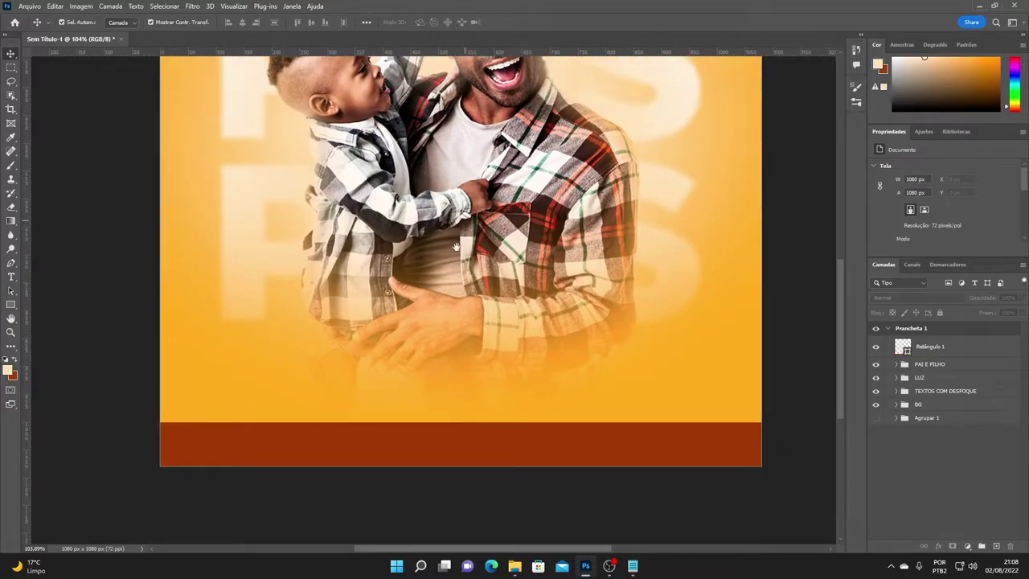
{"action": "scroll", "coordinate": [446, 291], "scroll_direction": "up", "scroll_amount": 2}
{"action": "scroll", "coordinate": [444, 291], "scroll_direction": "down", "scroll_amount": 4}
{"action": "scroll", "coordinate": [471, 357], "scroll_direction": "up", "scroll_amount": 2}
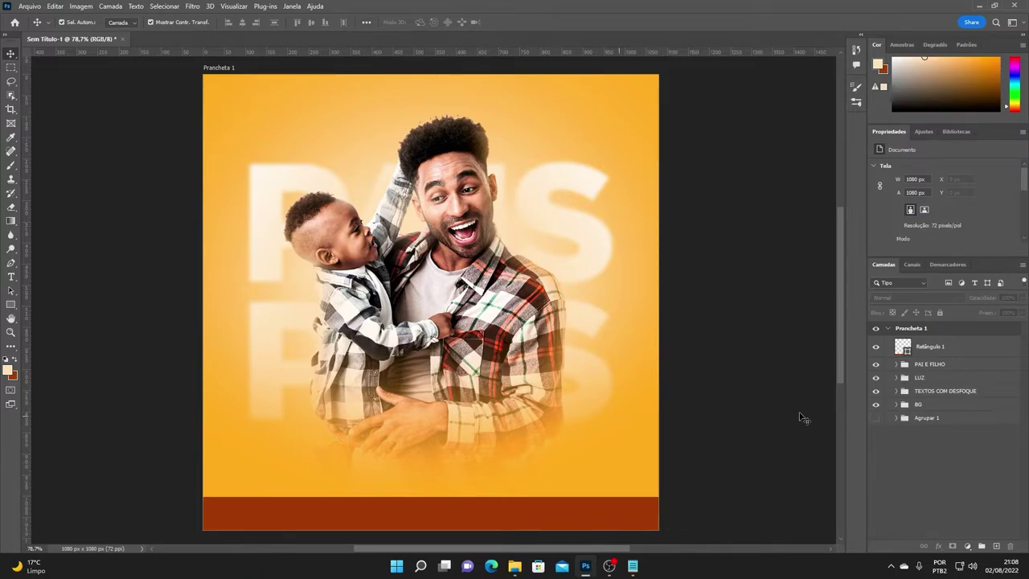
{"action": "left_click", "coordinate": [936, 347]}
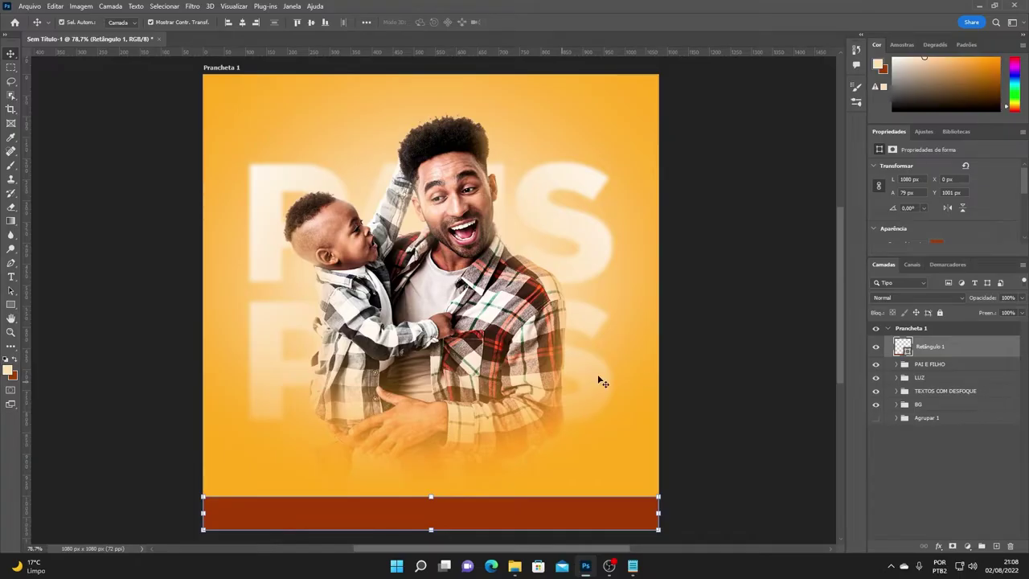
{"action": "left_click", "coordinate": [732, 335]}
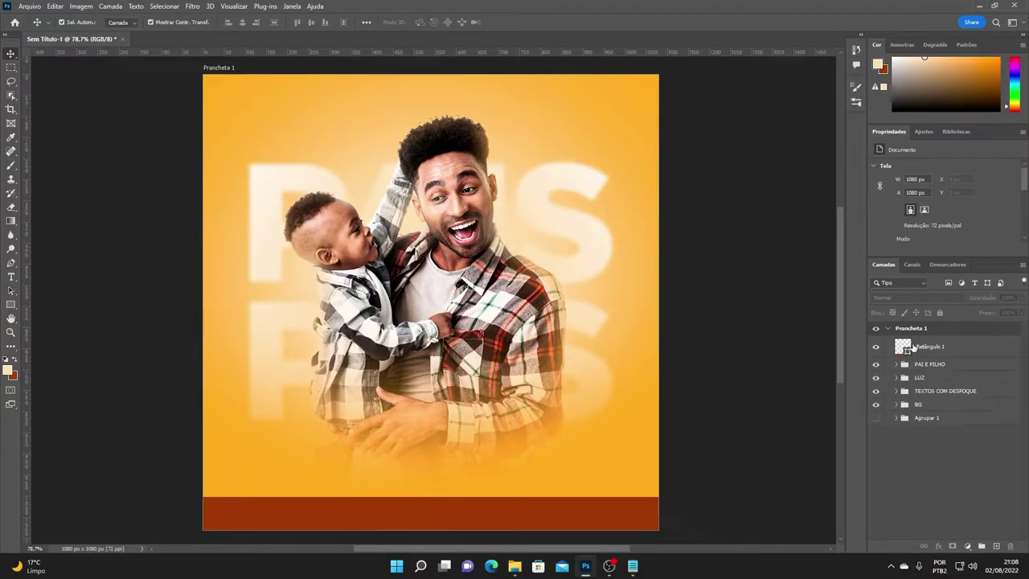
{"action": "left_click", "coordinate": [11, 276]}
Step: Type 'FELIZ DIA DOS' over the placeholder and centre it low over the father's hands
{"action": "left_click", "coordinate": [415, 316]}
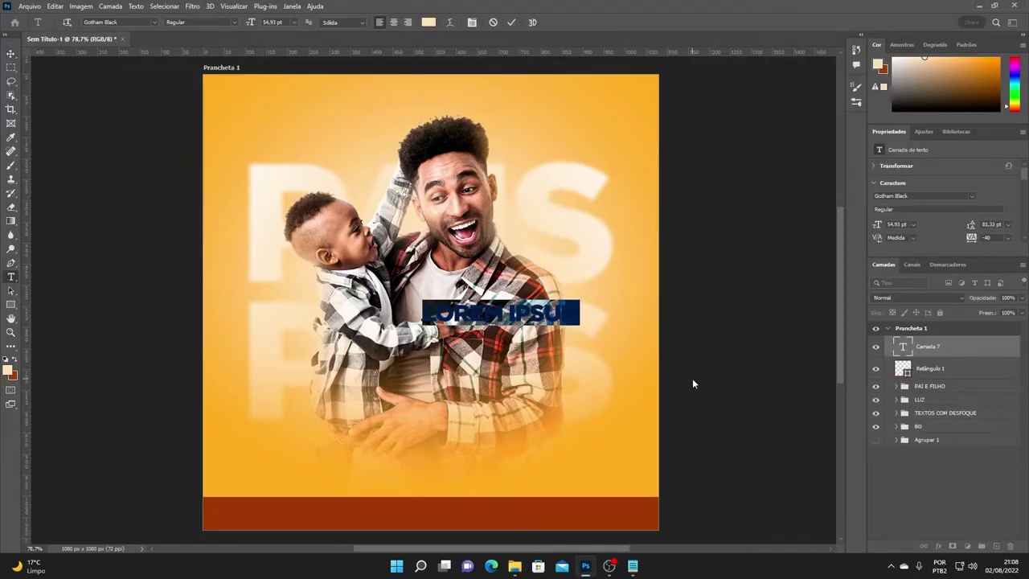
{"action": "key", "text": "BackSpace"}
{"action": "type", "text": "FELIZ "}
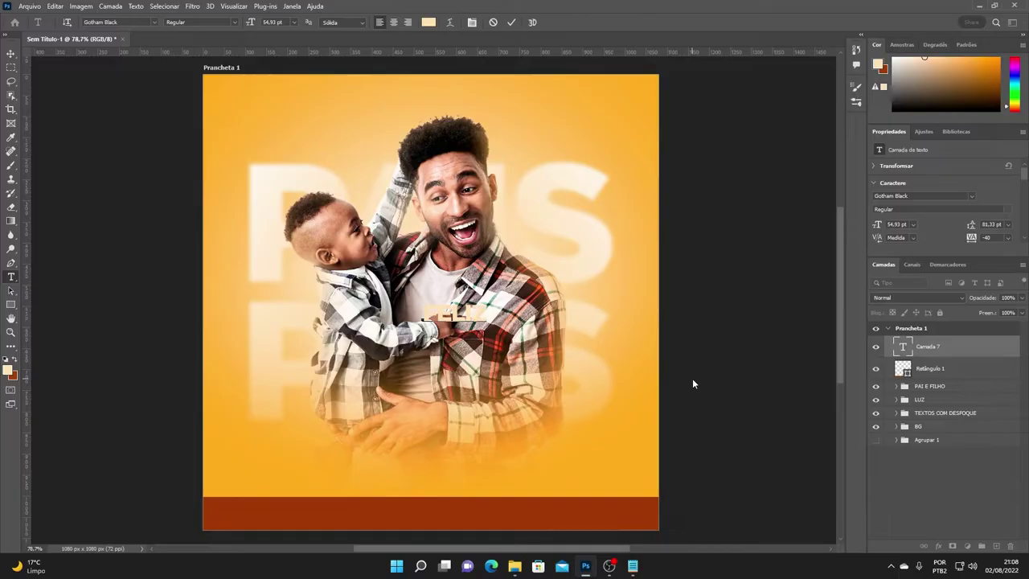
{"action": "type", "text": "DIA"}
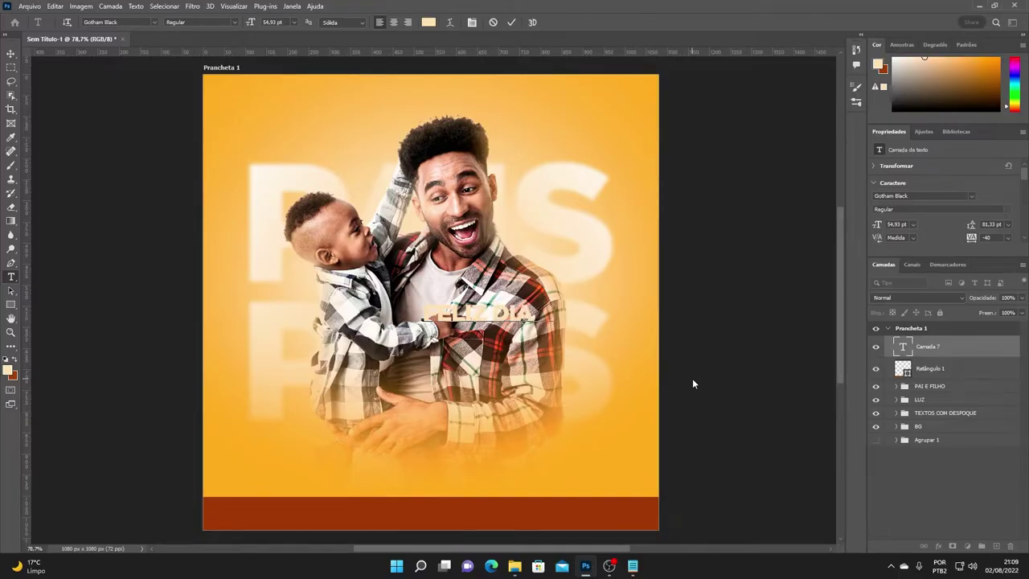
{"action": "type", "text": " DOS"}
{"action": "left_click", "coordinate": [10, 53]}
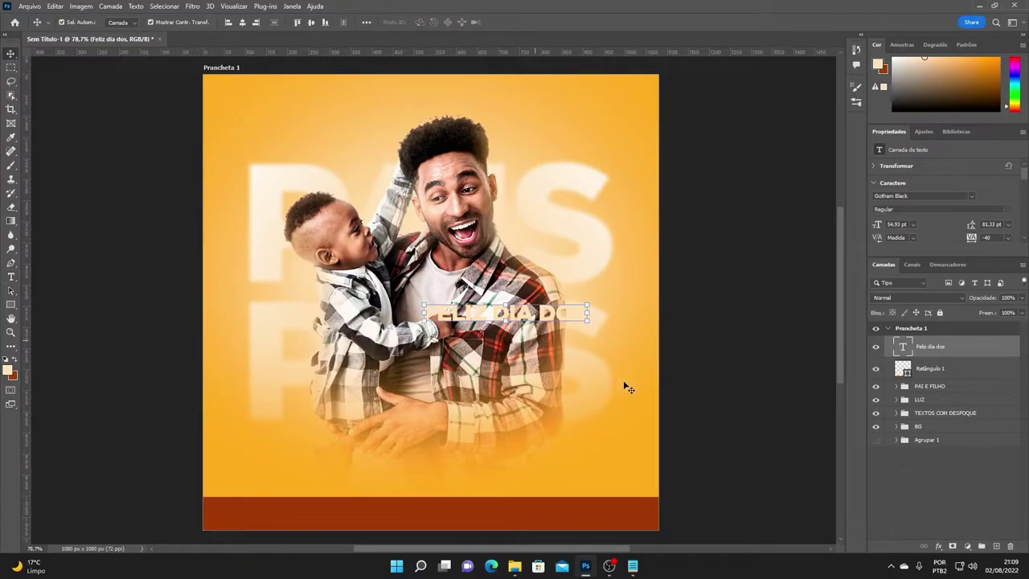
{"action": "left_click_drag", "start_coordinate": [563, 315], "coordinate": [485, 390]}
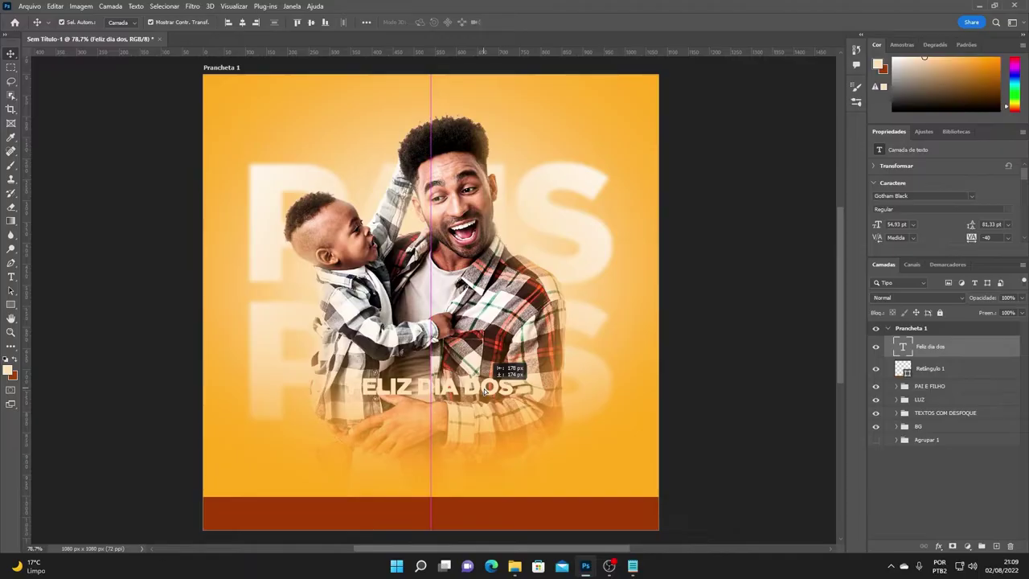
{"action": "left_click_drag", "start_coordinate": [485, 390], "coordinate": [485, 390]}
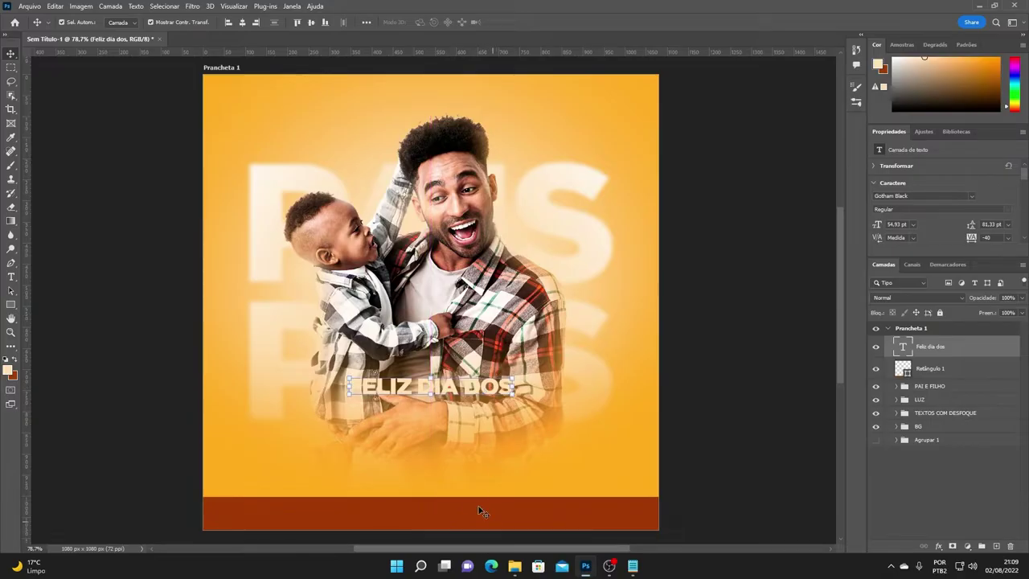
{"action": "left_click", "coordinate": [438, 523]}
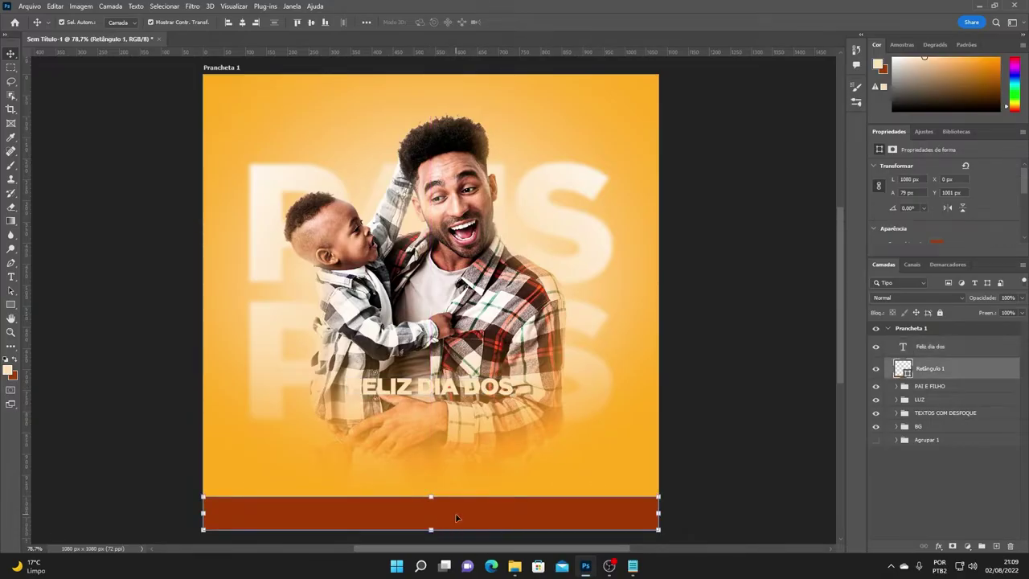
Step: Alt-drag a copy of the brown bar behind the heading and narrow it to 440 px
{"action": "left_click_drag", "start_coordinate": [456, 517], "coordinate": [461, 395]}
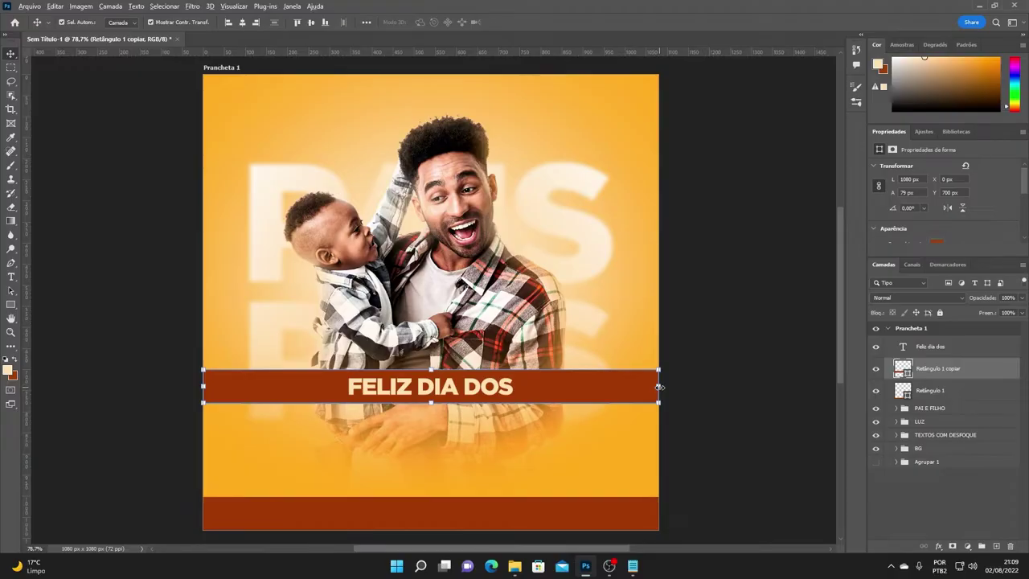
{"action": "left_click_drag", "start_coordinate": [659, 386], "coordinate": [524, 386]}
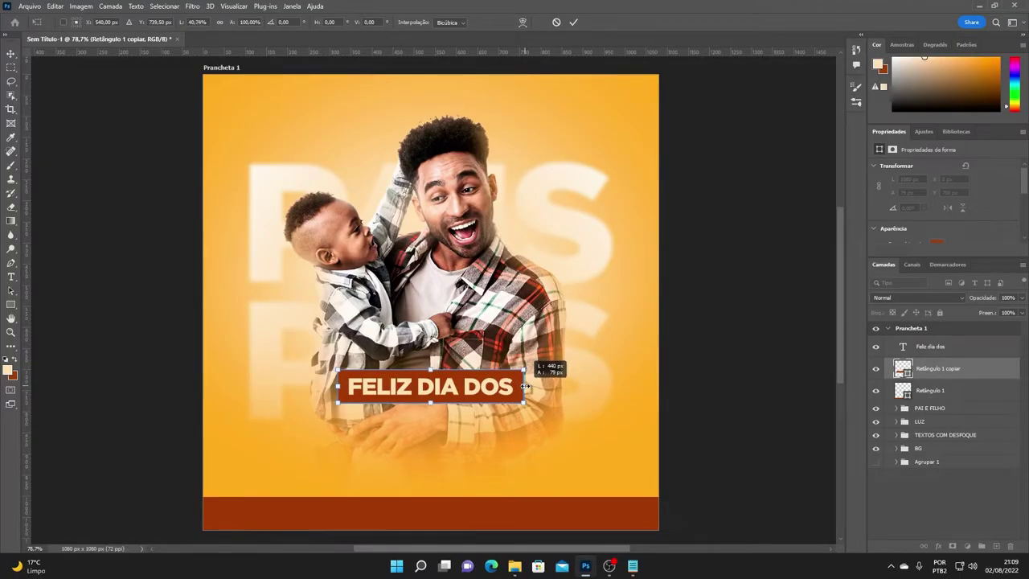
{"action": "left_click", "coordinate": [574, 22]}
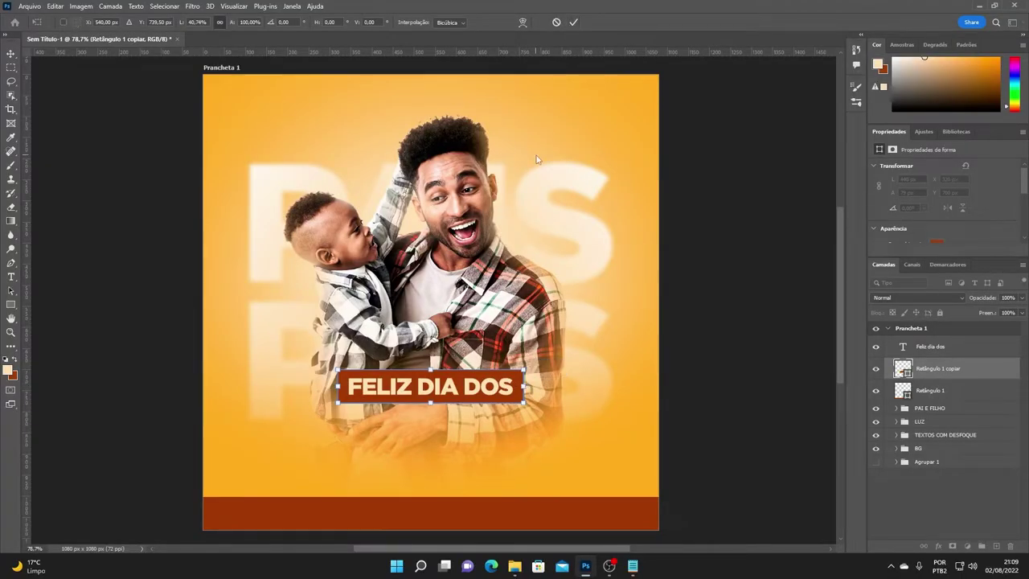
{"action": "left_click", "coordinate": [743, 394]}
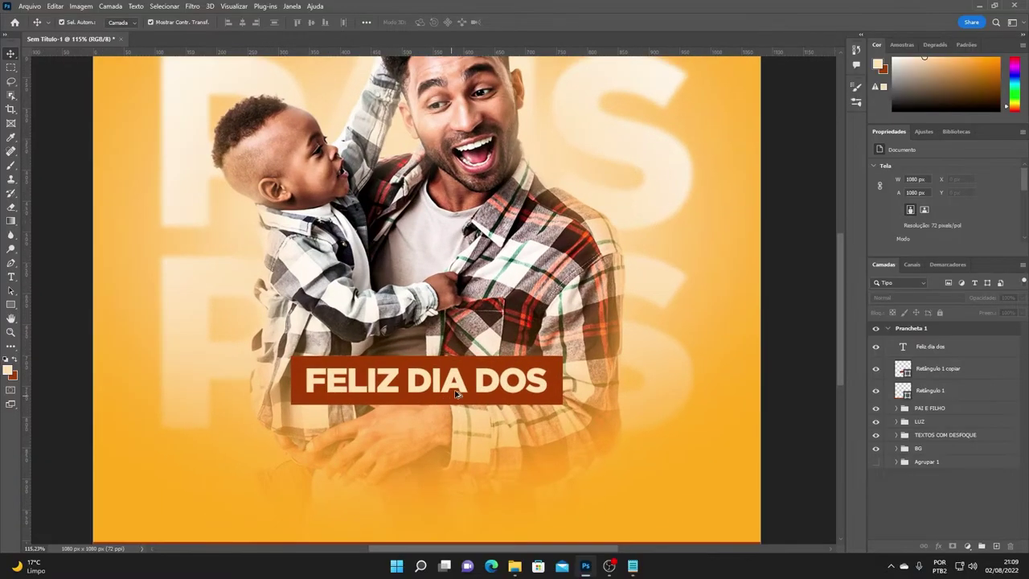
Step: Select the bar copy together with the FELIZ DIA DOS text and align their centres
{"action": "scroll", "coordinate": [444, 404], "scroll_direction": "up", "scroll_amount": 2, "text": "alt"}
{"action": "left_click", "coordinate": [341, 376]}
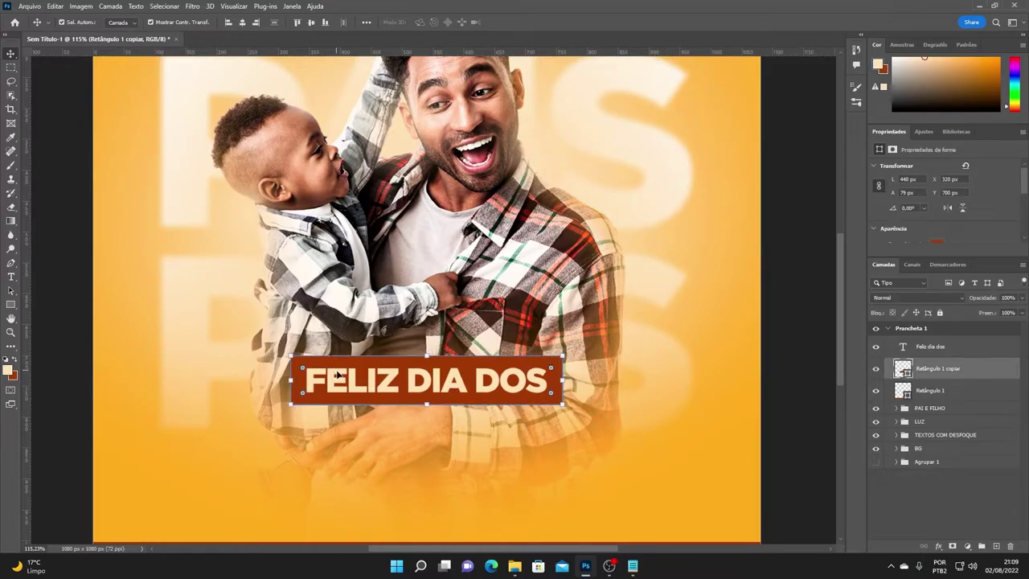
{"action": "left_click", "coordinate": [336, 374]}
{"action": "scroll", "coordinate": [598, 408], "scroll_direction": "up", "scroll_amount": 3, "text": "alt"}
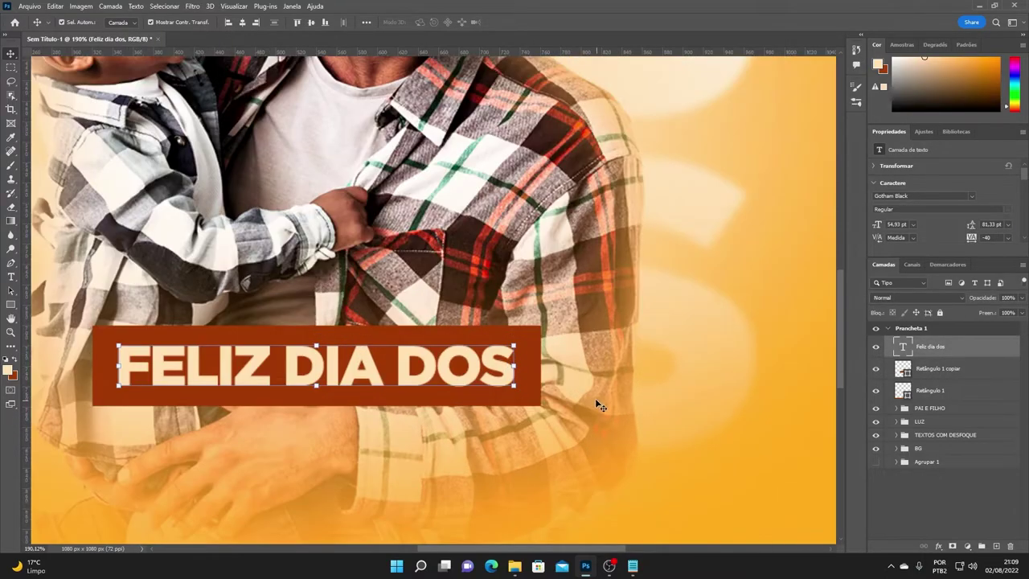
{"action": "left_click", "coordinate": [530, 355]}
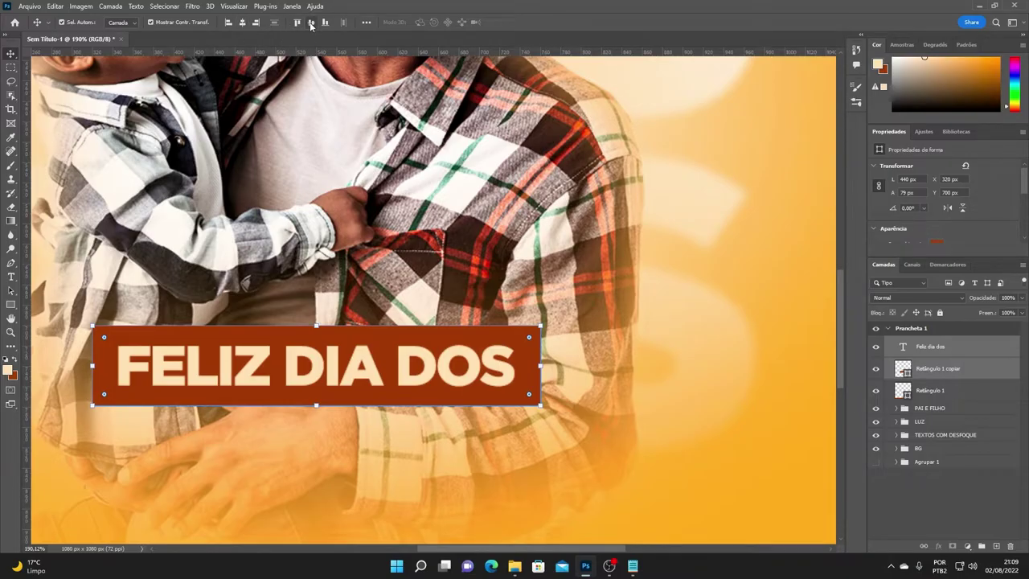
{"action": "scroll", "coordinate": [587, 330], "scroll_direction": "down", "scroll_amount": 2}
{"action": "scroll", "coordinate": [496, 362], "scroll_direction": "down", "scroll_amount": 4}
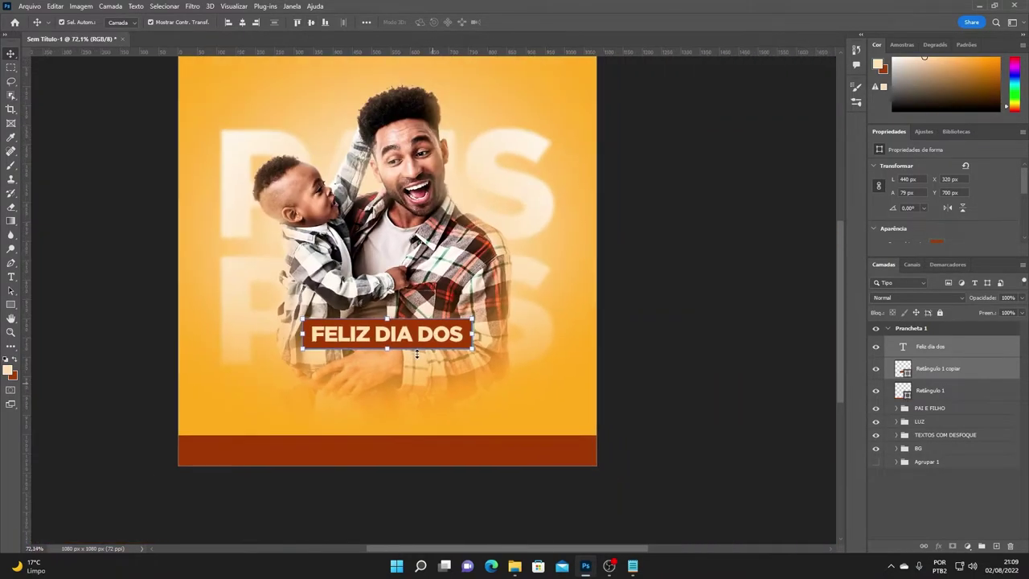
{"action": "left_click", "coordinate": [643, 376]}
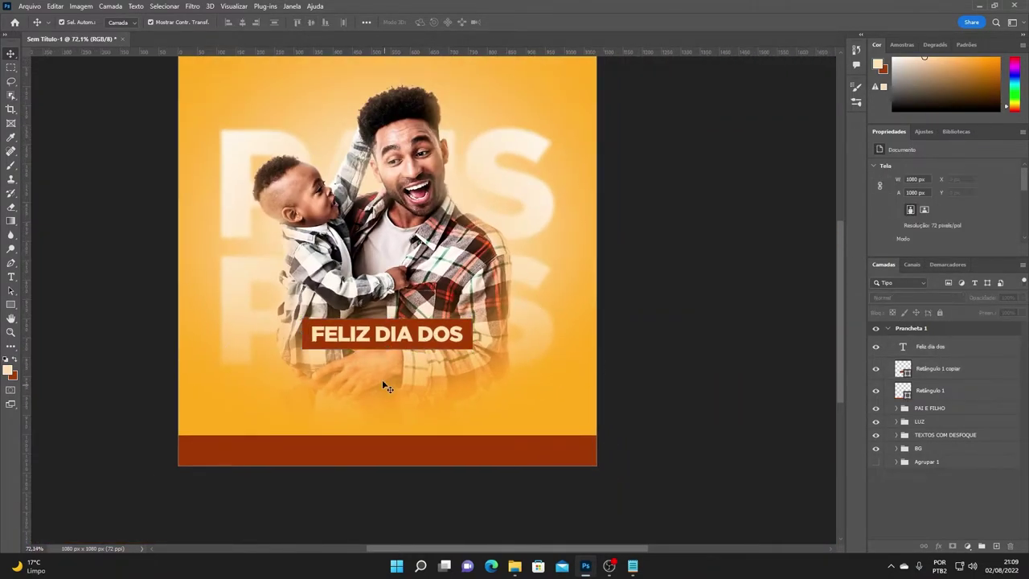
{"action": "scroll", "coordinate": [384, 390], "scroll_direction": "up", "scroll_amount": 2}
Step: Duplicate the heading just below it and retype the copy as 'PAIS'
{"action": "left_click", "coordinate": [394, 321]}
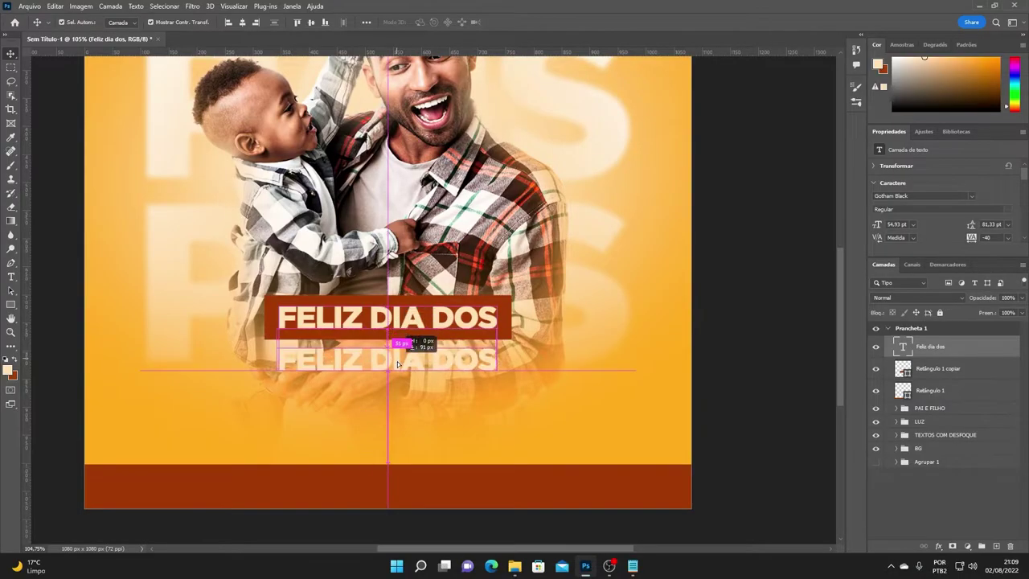
{"action": "left_click_drag", "start_coordinate": [397, 316], "coordinate": [397, 368]}
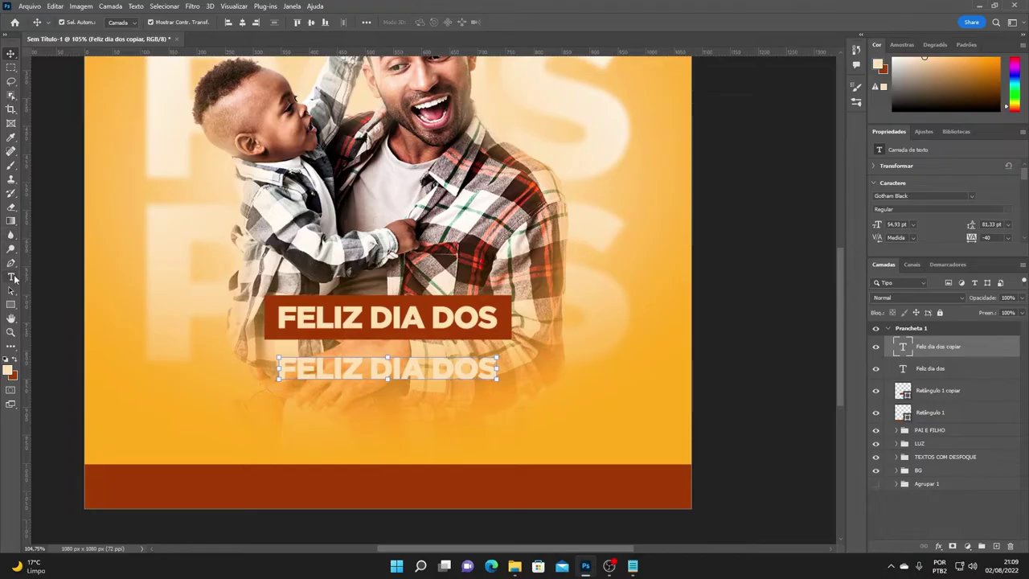
{"action": "left_click", "coordinate": [11, 276]}
{"action": "left_click", "coordinate": [287, 368]}
{"action": "left_click_drag", "start_coordinate": [287, 368], "coordinate": [652, 400]}
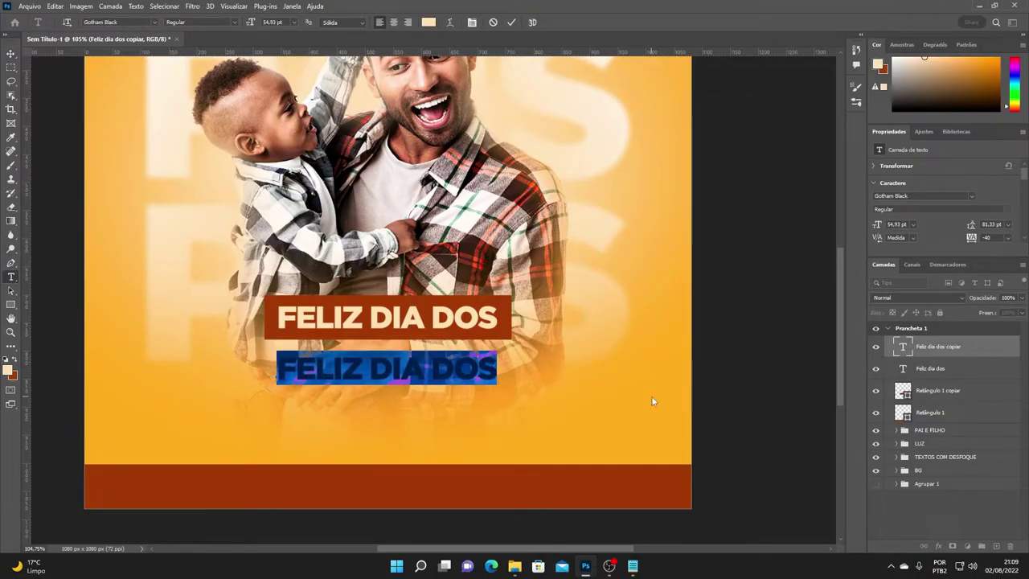
{"action": "type", "text": "Pai"}
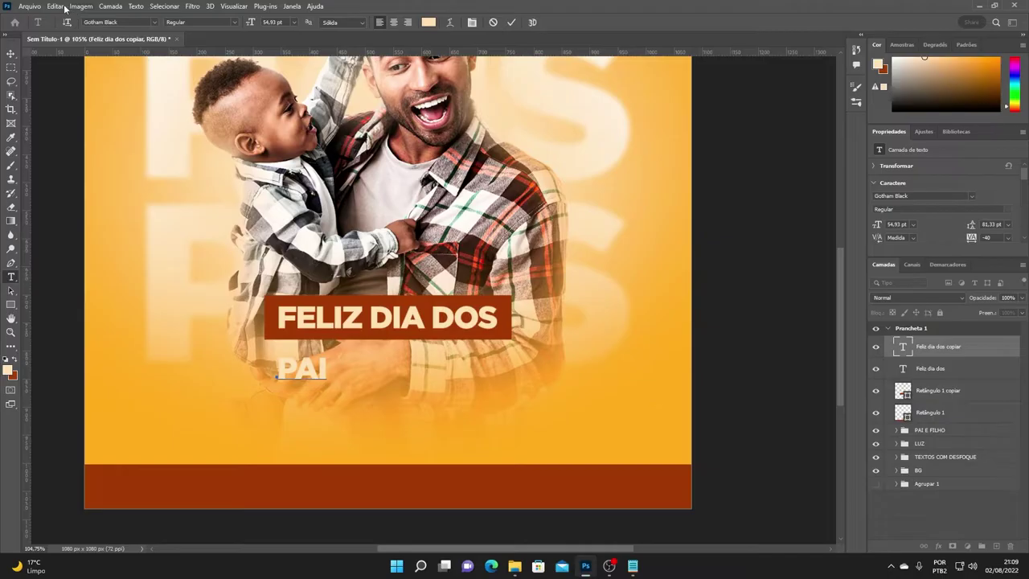
{"action": "type", "text": "S"}
{"action": "left_click", "coordinate": [12, 53]}
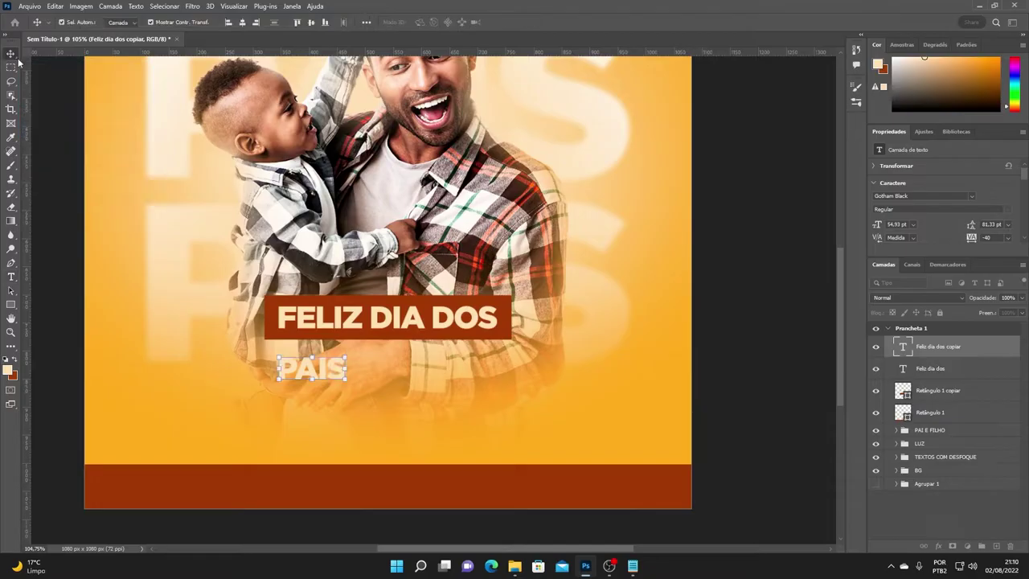
Step: Scale PAIS up to about 440 px wide and centre it under the banner
{"action": "left_click_drag", "start_coordinate": [346, 356], "coordinate": [434, 338]}
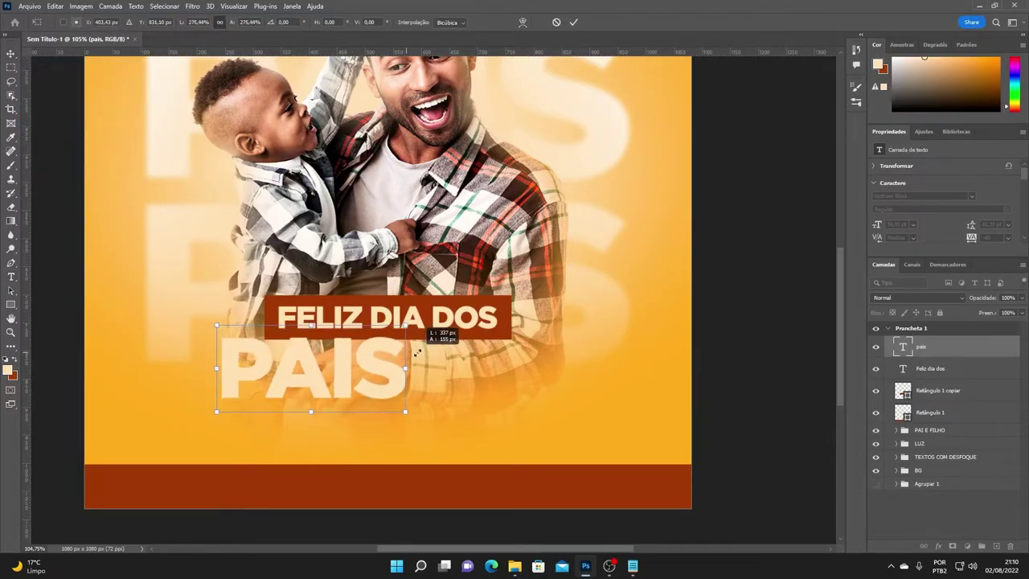
{"action": "mouse_move", "coordinate": [372, 371]}
{"action": "left_mouse_down"}
{"action": "mouse_move", "coordinate": [457, 388]}
{"action": "mouse_move", "coordinate": [447, 383]}
{"action": "left_mouse_up"}
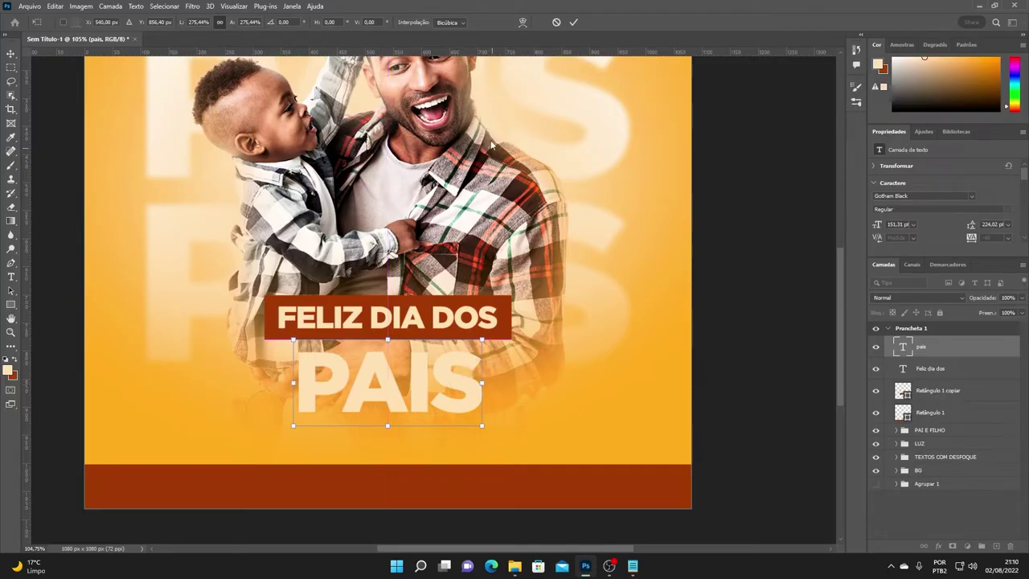
{"action": "key", "text": "Return"}
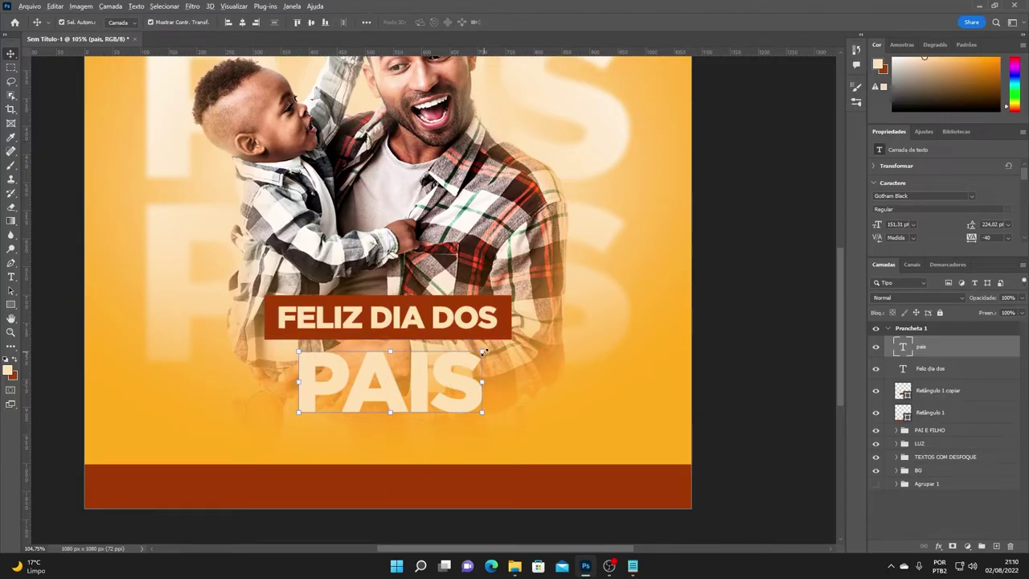
{"action": "left_click_drag", "start_coordinate": [483, 352], "coordinate": [522, 340]}
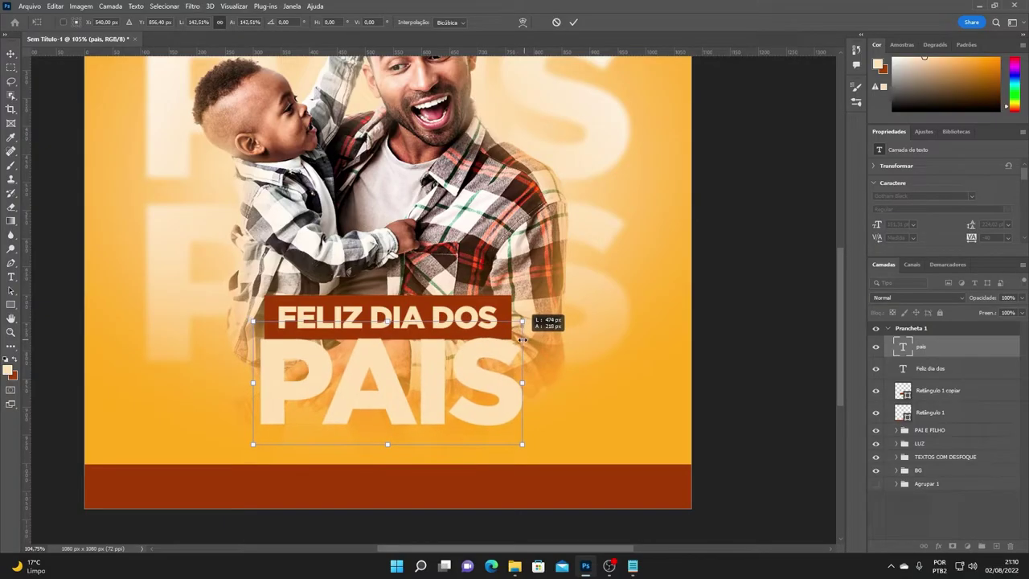
{"action": "key", "text": "Return"}
{"action": "scroll", "coordinate": [474, 358], "scroll_direction": "up", "scroll_amount": 5}
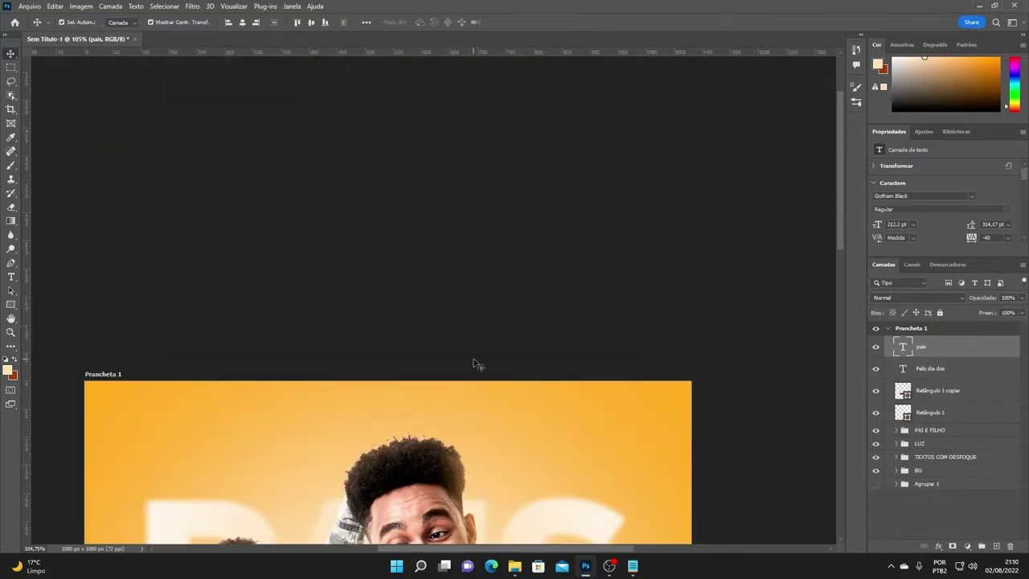
{"action": "scroll", "coordinate": [453, 343], "scroll_direction": "down", "scroll_amount": 3}
{"action": "scroll", "coordinate": [471, 344], "scroll_direction": "down", "scroll_amount": 2}
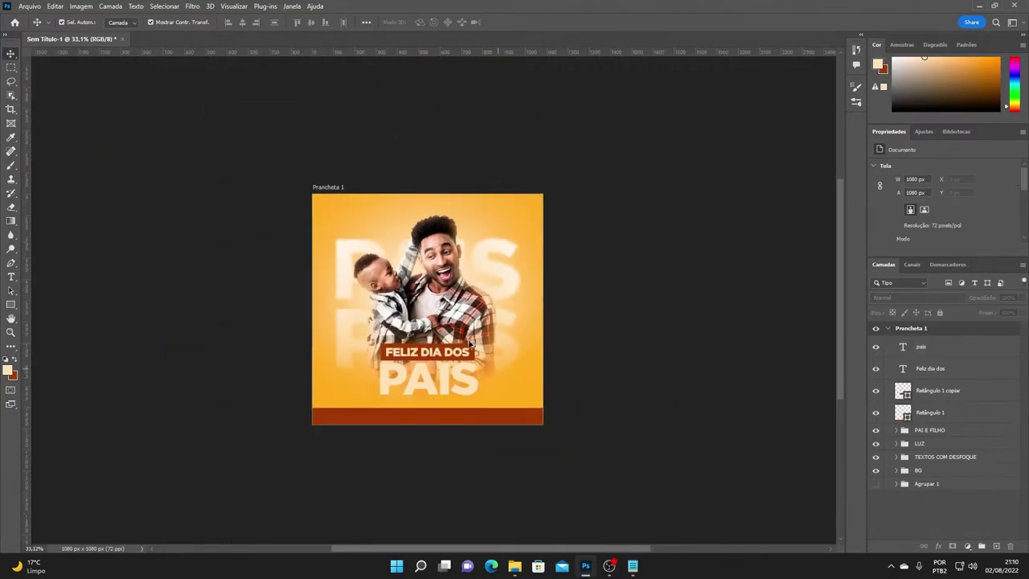
{"action": "scroll", "coordinate": [471, 344], "scroll_direction": "up", "scroll_amount": 3}
{"action": "left_click", "coordinate": [474, 394]}
{"action": "scroll", "coordinate": [482, 398], "scroll_direction": "up", "scroll_amount": 2}
{"action": "left_click_drag", "start_coordinate": [508, 391], "coordinate": [495, 390]}
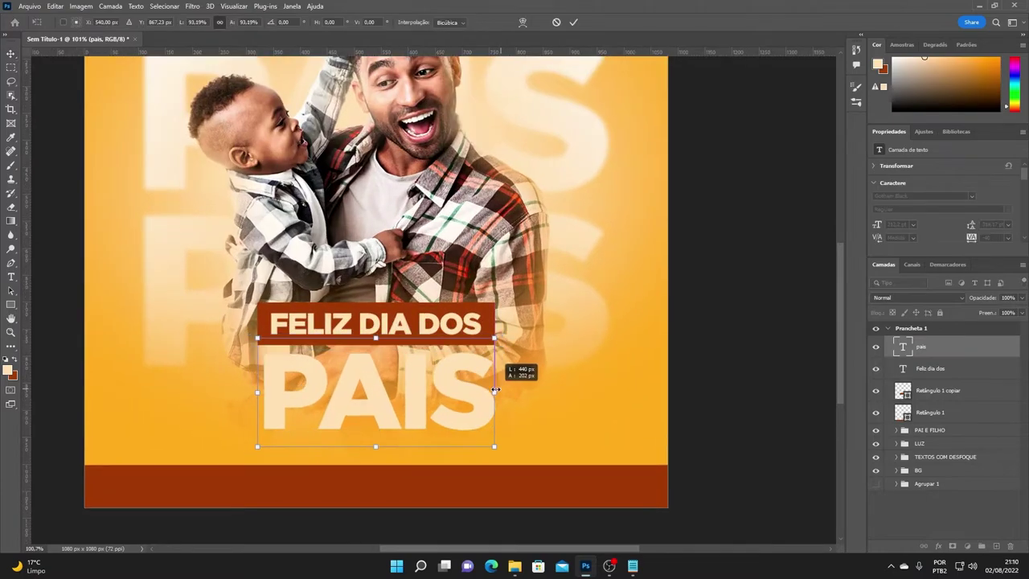
{"action": "key", "text": "Return"}
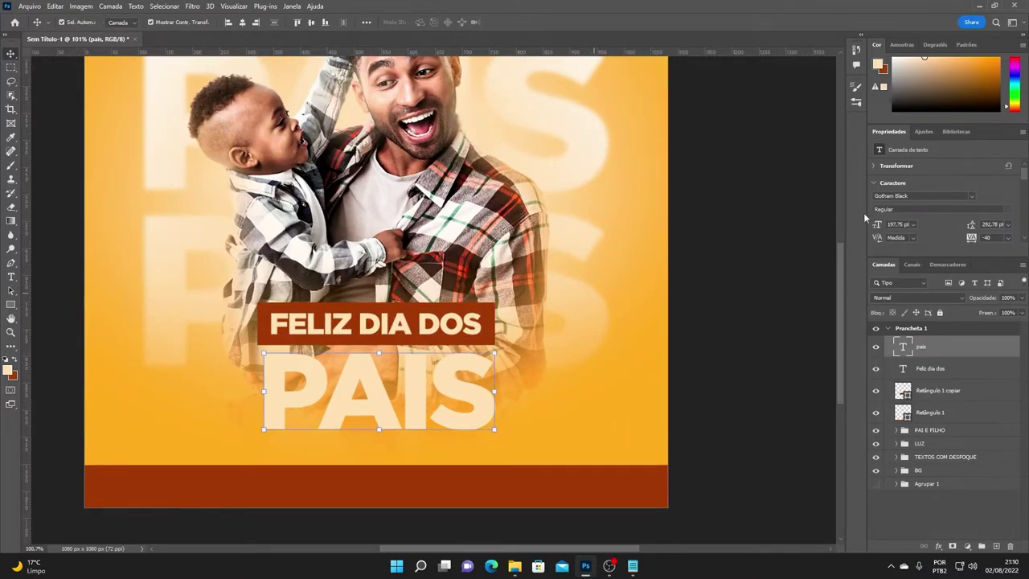
Step: Set the PAIS text colour to white in the Character properties
{"action": "scroll", "coordinate": [1006, 243], "scroll_direction": "down", "scroll_amount": 2}
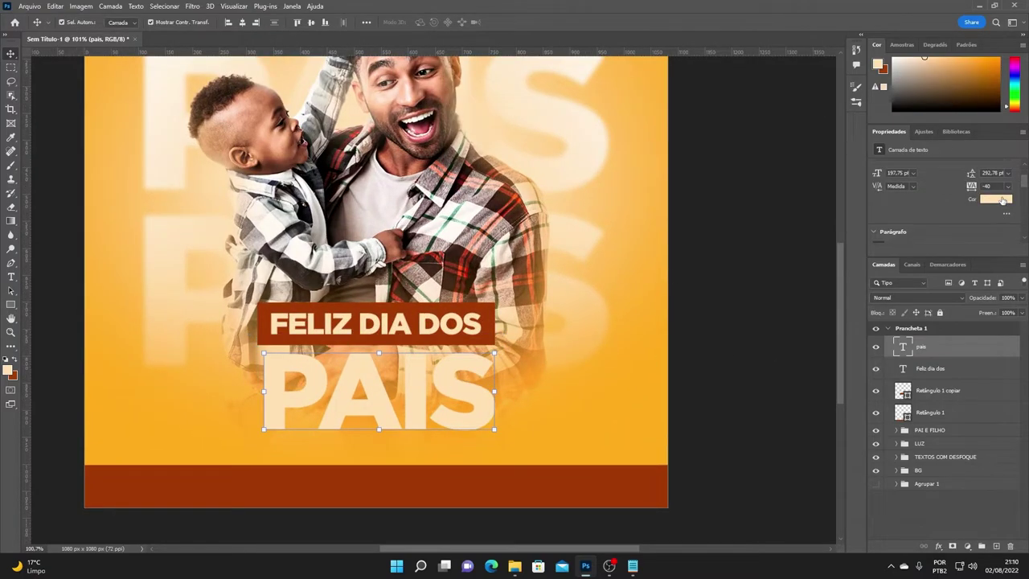
{"action": "left_click", "coordinate": [1002, 200]}
{"action": "left_click_drag", "start_coordinate": [755, 227], "coordinate": [563, 105]}
{"action": "left_click", "coordinate": [925, 168]}
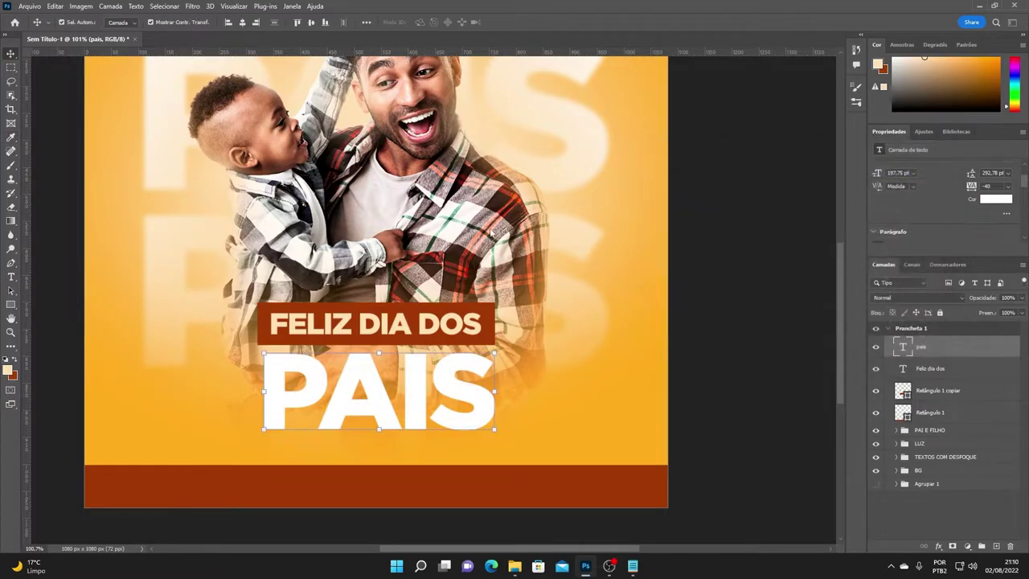
{"action": "scroll", "coordinate": [482, 233], "scroll_direction": "down", "scroll_amount": 3}
Step: Shorten the banner rectangle behind FELIZ DIA DOS to 65 px, then select it with its text
{"action": "scroll", "coordinate": [479, 310], "scroll_direction": "up", "scroll_amount": 4}
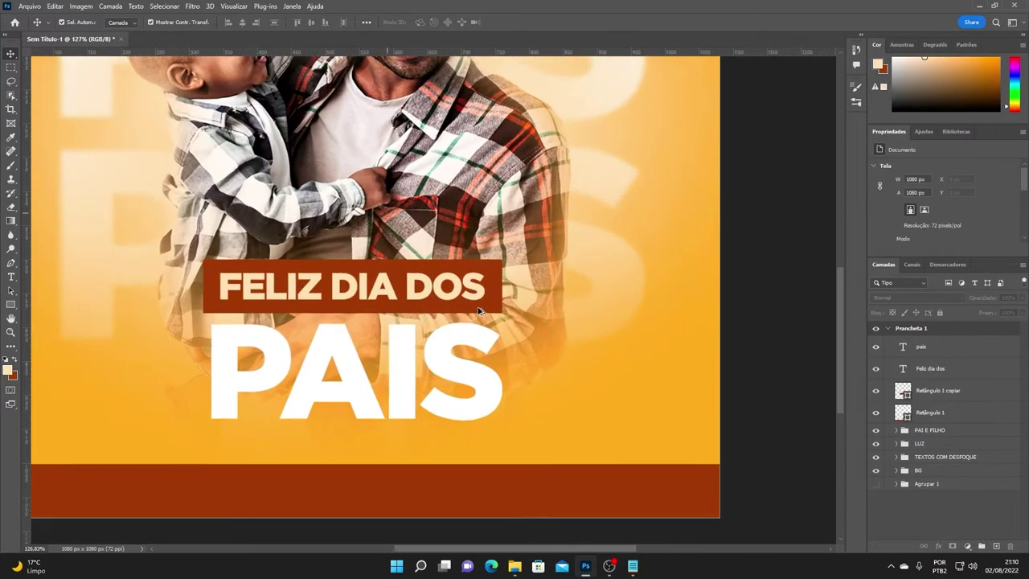
{"action": "left_click", "coordinate": [479, 311]}
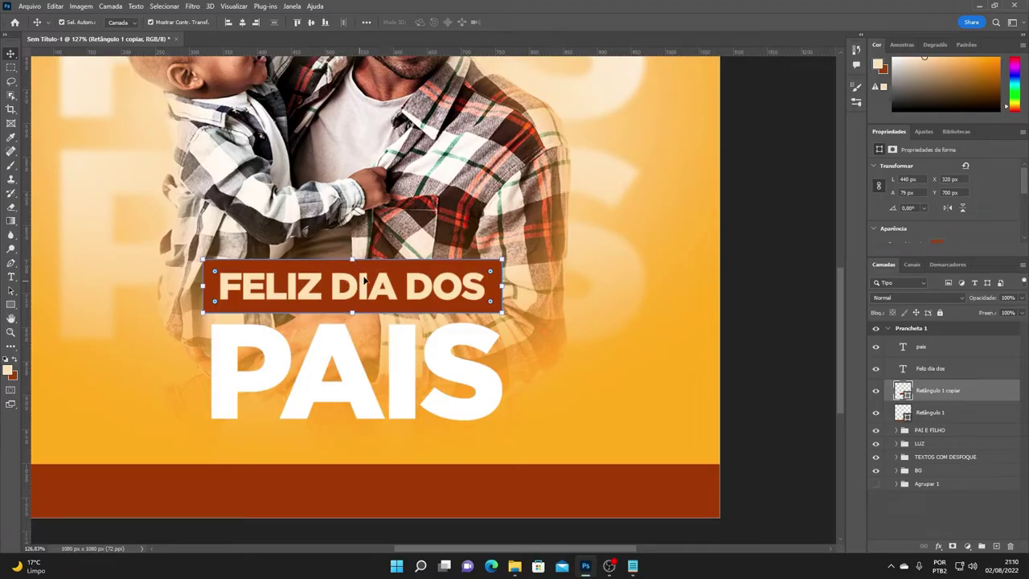
{"action": "scroll", "coordinate": [321, 280], "scroll_direction": "up", "scroll_amount": 2}
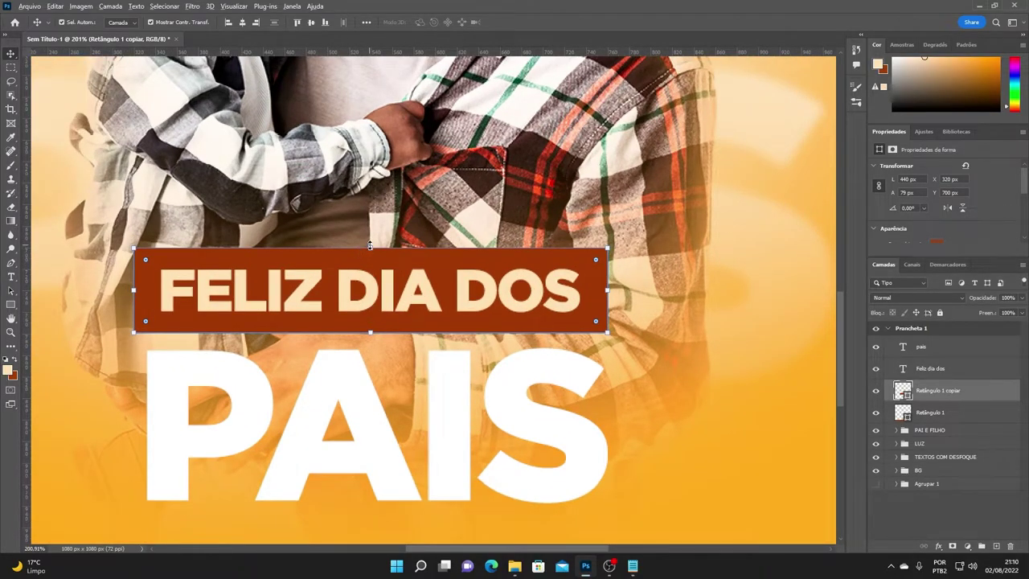
{"action": "left_click_drag", "start_coordinate": [370, 245], "coordinate": [368, 254]}
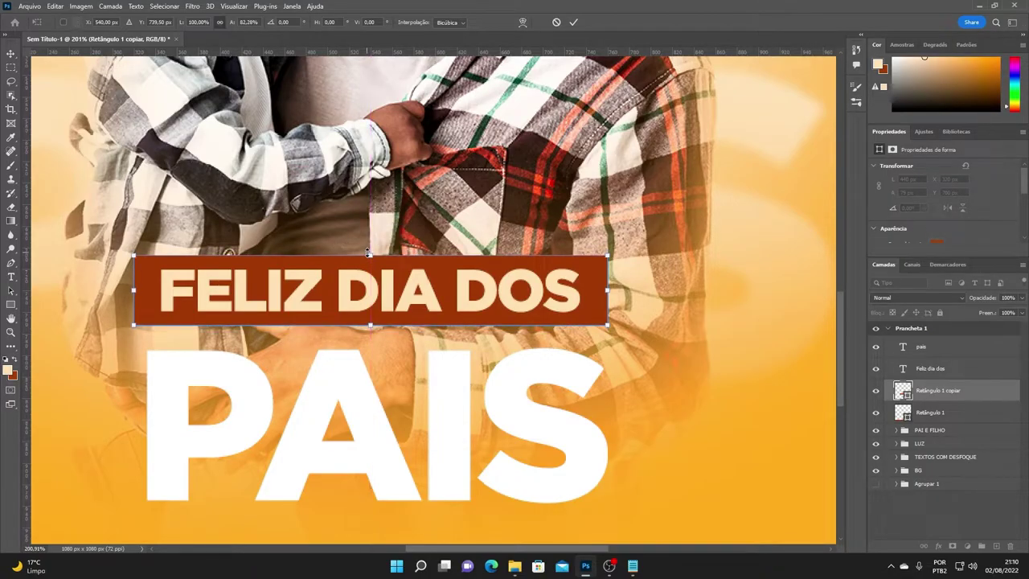
{"action": "key", "text": "Return"}
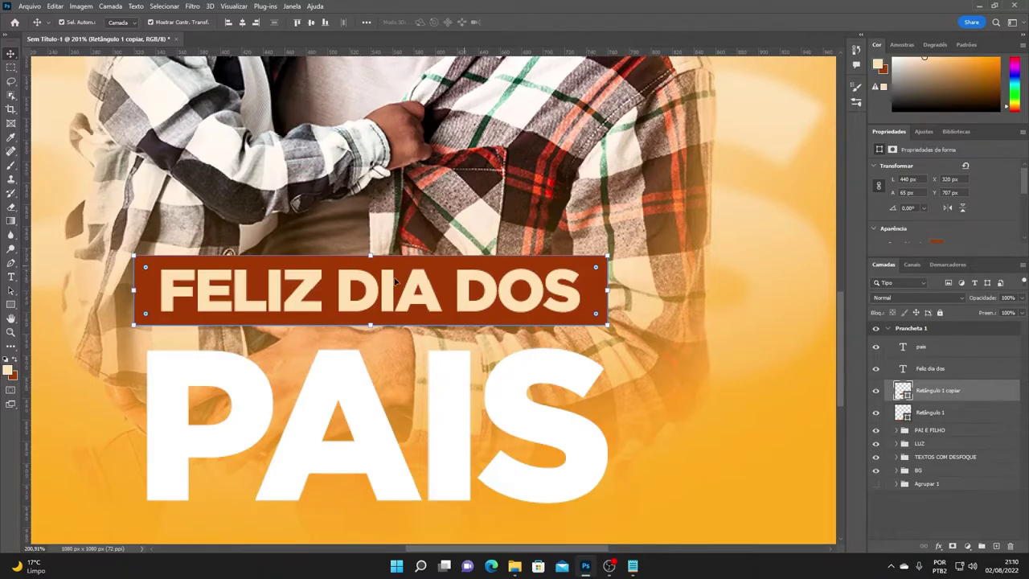
{"action": "left_click", "coordinate": [216, 280], "text": "ctrl+shift"}
{"action": "key", "text": "ctrl+g"}
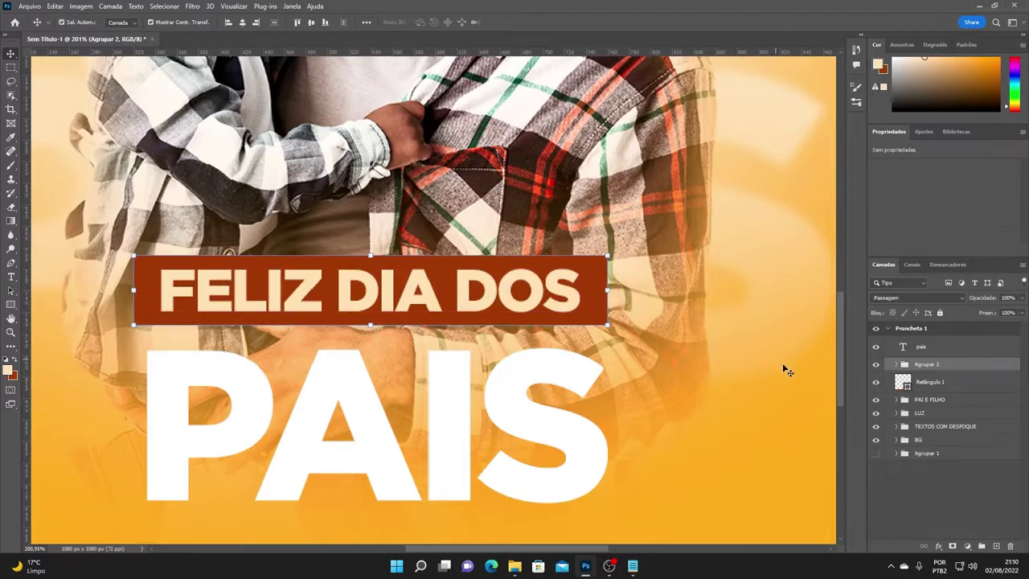
{"action": "double_click", "coordinate": [924, 364]}
{"action": "type", "text": "r"}
{"action": "key", "text": "Return"}
{"action": "left_click", "coordinate": [875, 364]}
{"action": "left_click", "coordinate": [875, 365]}
{"action": "left_click", "coordinate": [876, 364]}
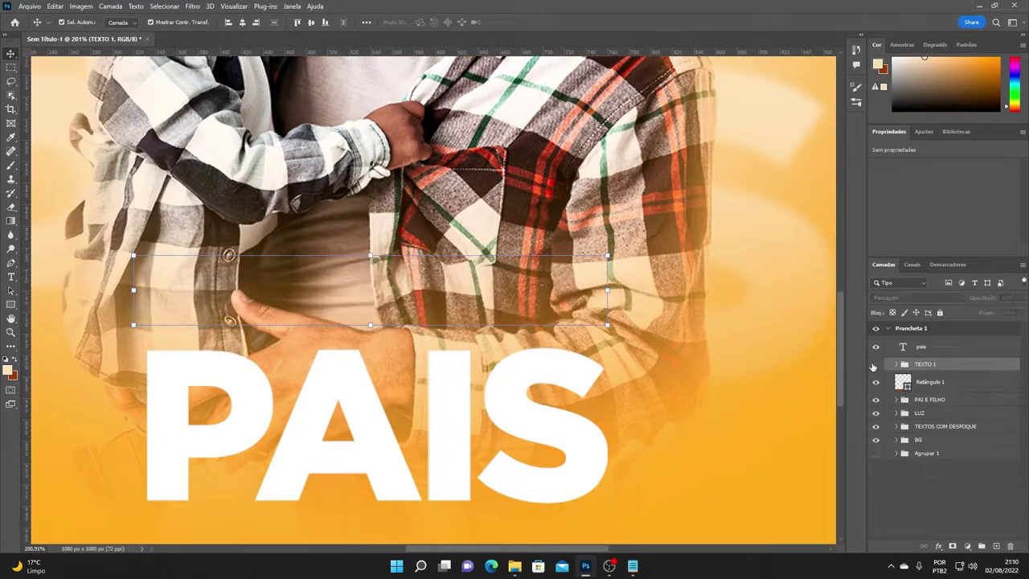
{"action": "left_click", "coordinate": [875, 364]}
{"action": "left_click", "coordinate": [876, 365]}
{"action": "left_click", "coordinate": [875, 364]}
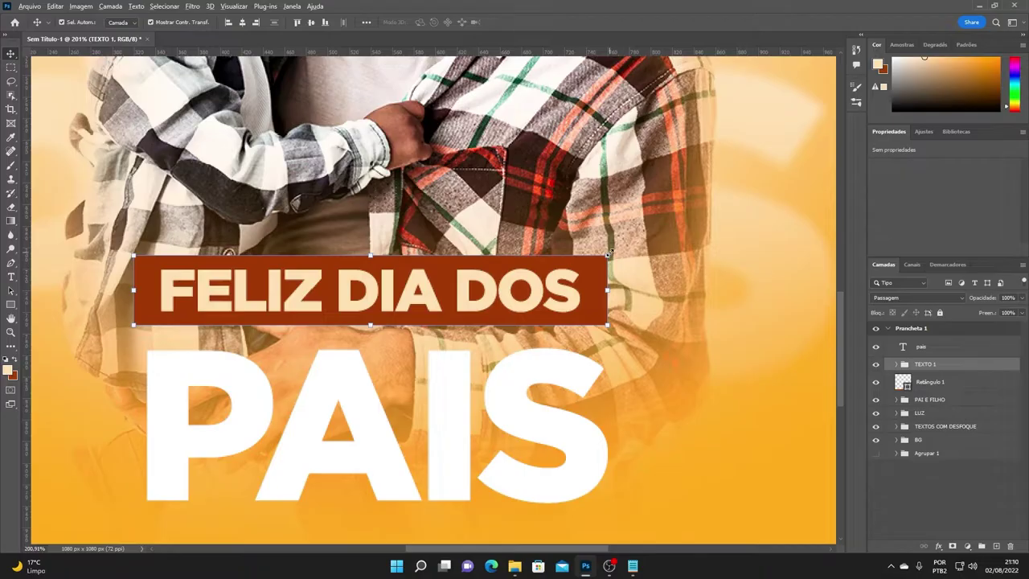
{"action": "left_click_drag", "start_coordinate": [609, 254], "coordinate": [542, 274]}
{"action": "left_click_drag", "start_coordinate": [417, 291], "coordinate": [417, 308]}
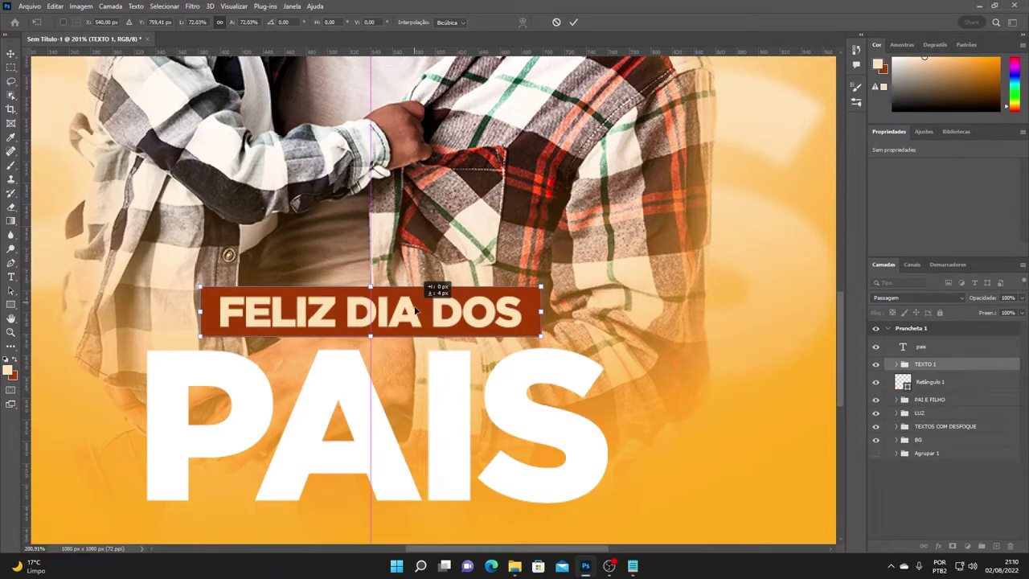
{"action": "key", "text": "Return"}
{"action": "scroll", "coordinate": [453, 302], "scroll_direction": "down", "scroll_amount": 3}
{"action": "scroll", "coordinate": [453, 302], "scroll_direction": "down", "scroll_amount": 2}
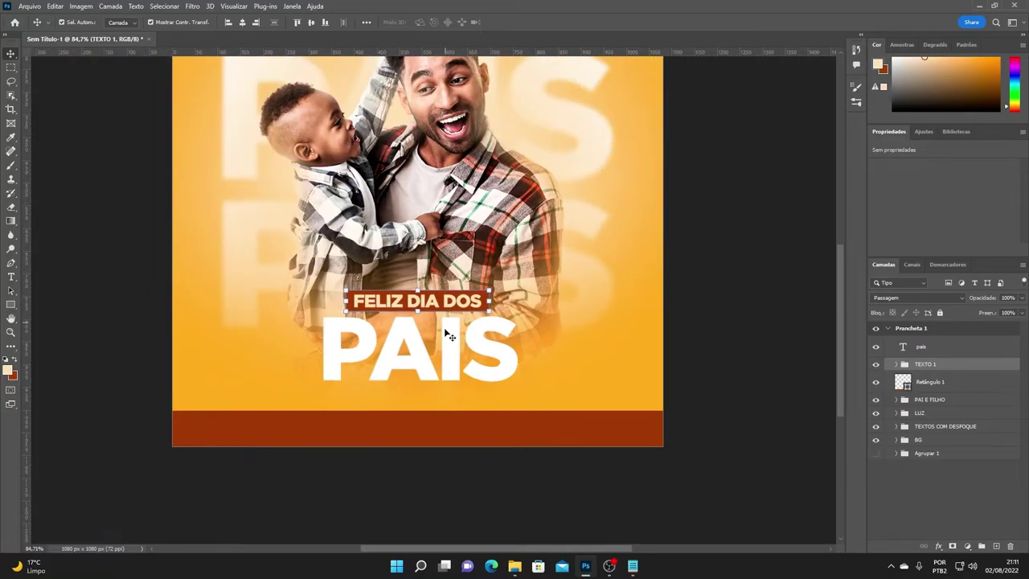
{"action": "left_click", "coordinate": [454, 346], "text": "shift"}
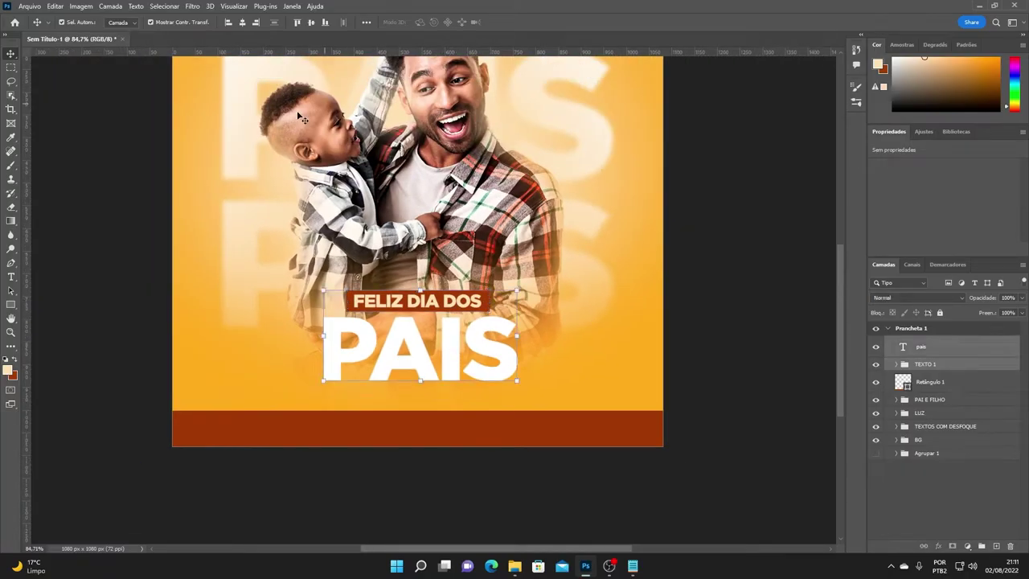
{"action": "left_click", "coordinate": [242, 22]}
{"action": "left_click", "coordinate": [679, 339]}
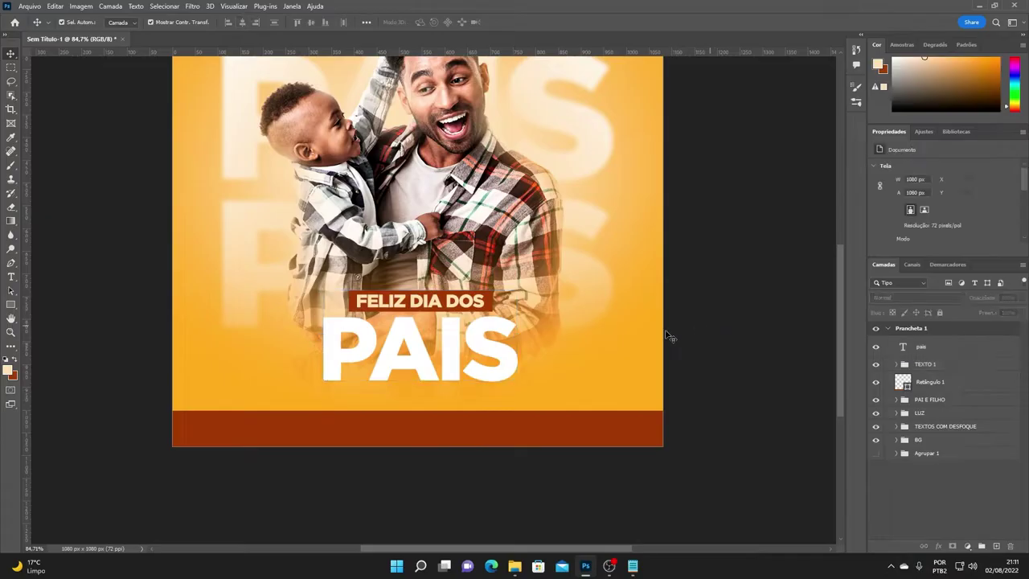
{"action": "scroll", "coordinate": [407, 330], "scroll_direction": "up", "scroll_amount": 2}
{"action": "left_click", "coordinate": [426, 287]}
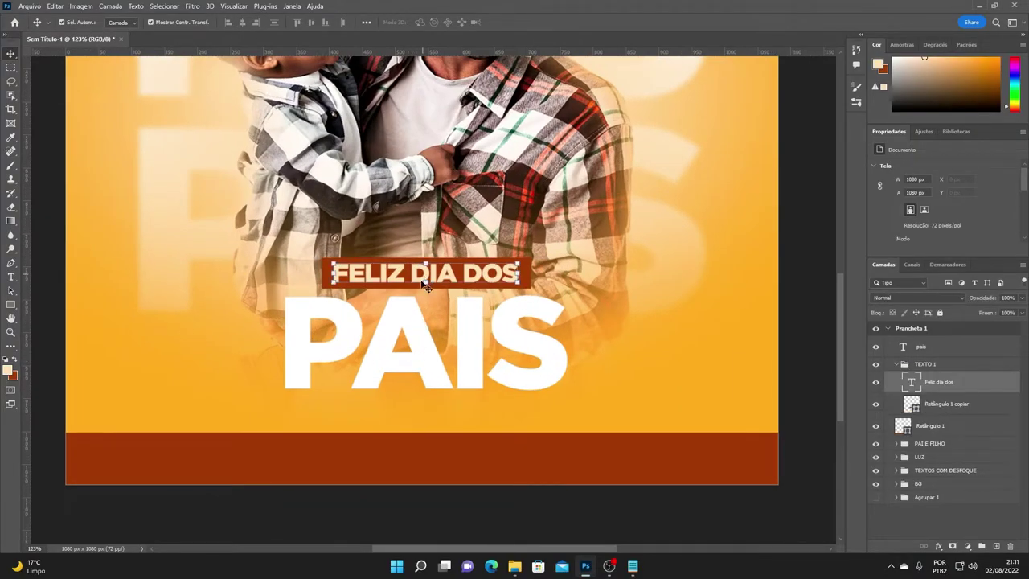
{"action": "left_click", "coordinate": [426, 362], "text": "shift"}
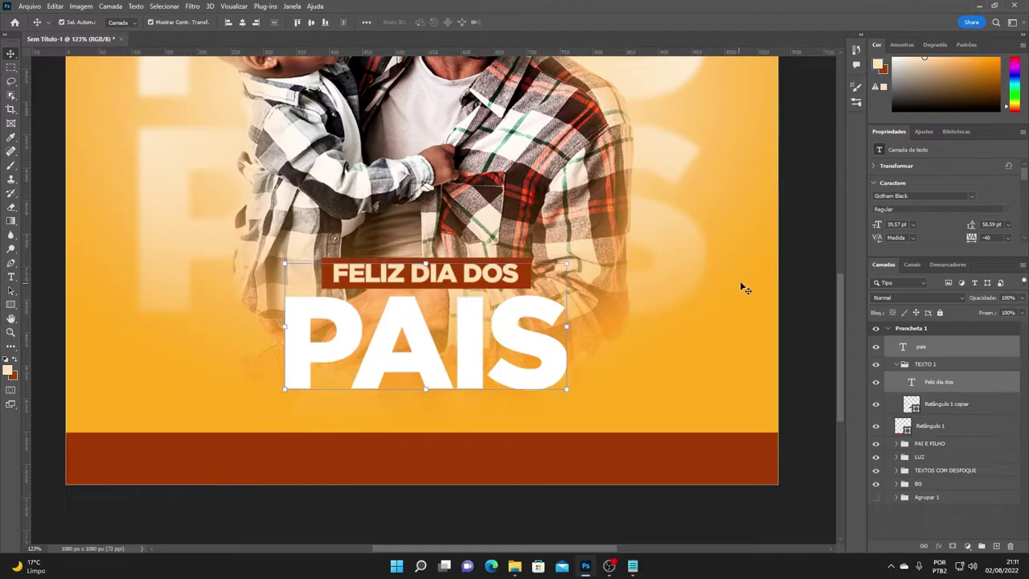
{"action": "left_click", "coordinate": [518, 293]}
{"action": "left_click_drag", "start_coordinate": [537, 352], "coordinate": [515, 332]}
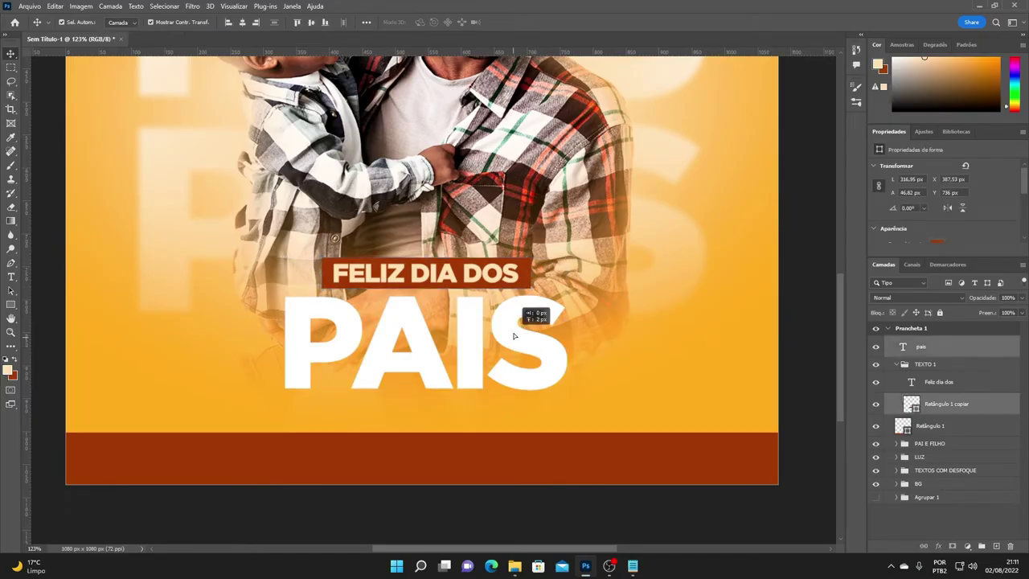
{"action": "key", "text": "ctrl+z"}
{"action": "left_click", "coordinate": [908, 366]}
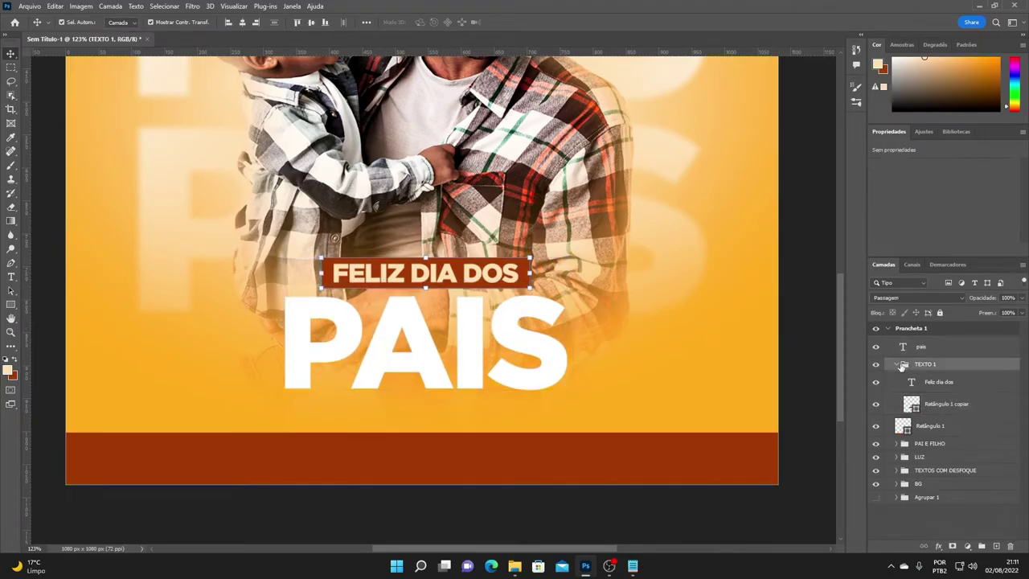
{"action": "left_click", "coordinate": [897, 364]}
{"action": "left_click", "coordinate": [922, 347], "text": "shift"}
{"action": "scroll", "coordinate": [434, 314], "scroll_direction": "down", "scroll_amount": 2}
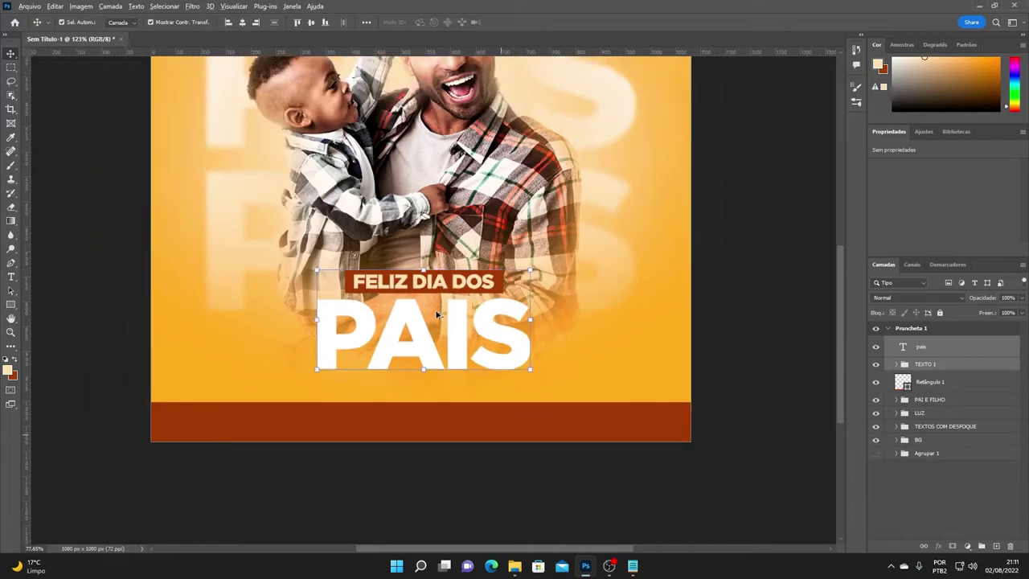
{"action": "scroll", "coordinate": [434, 314], "scroll_direction": "down", "scroll_amount": 2}
{"action": "left_click", "coordinate": [696, 299]}
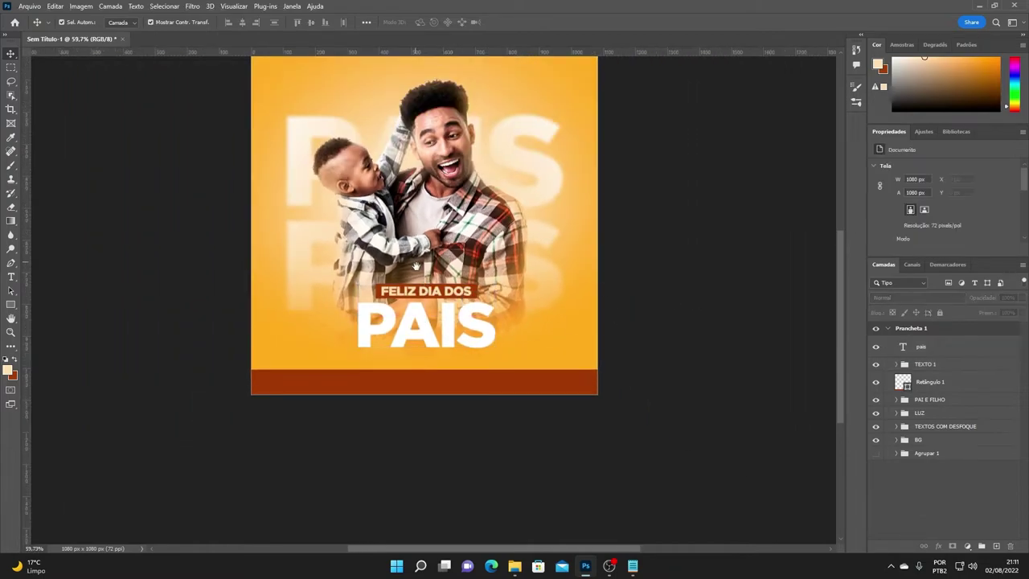
{"action": "scroll", "coordinate": [603, 296], "scroll_direction": "down", "scroll_amount": 2}
{"action": "scroll", "coordinate": [603, 296], "scroll_direction": "down", "scroll_amount": 2}
{"action": "scroll", "coordinate": [603, 296], "scroll_direction": "up", "scroll_amount": 3}
{"action": "scroll", "coordinate": [476, 394], "scroll_direction": "up", "scroll_amount": 2}
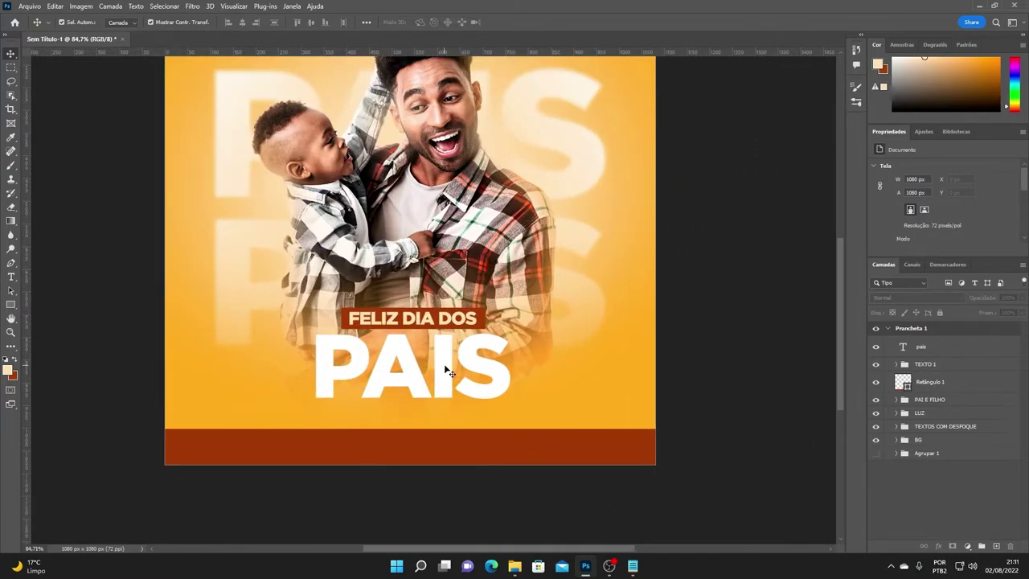
{"action": "left_click", "coordinate": [444, 367]}
{"action": "key", "text": "ctrl+h"}
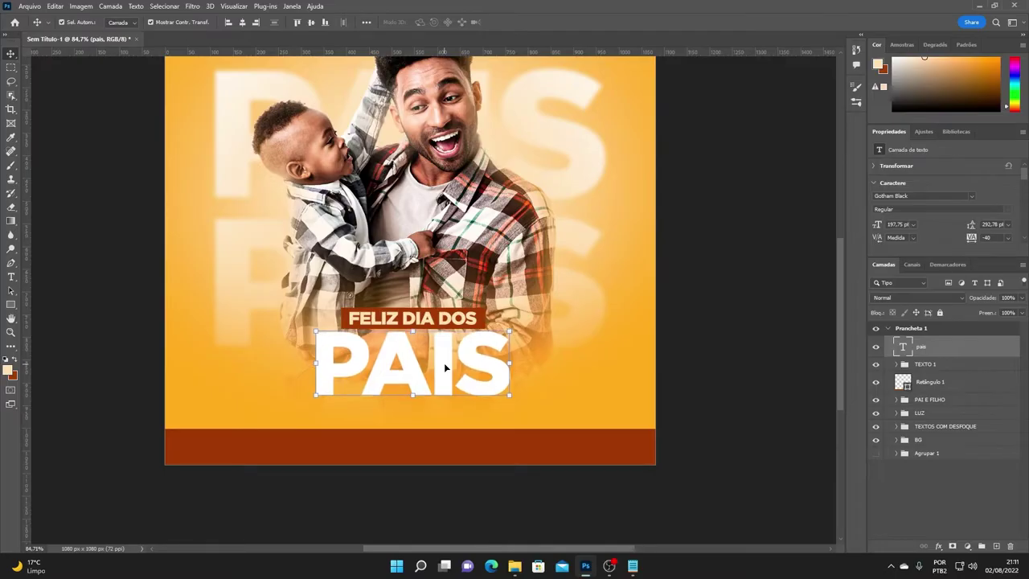
{"action": "left_click", "coordinate": [699, 341]}
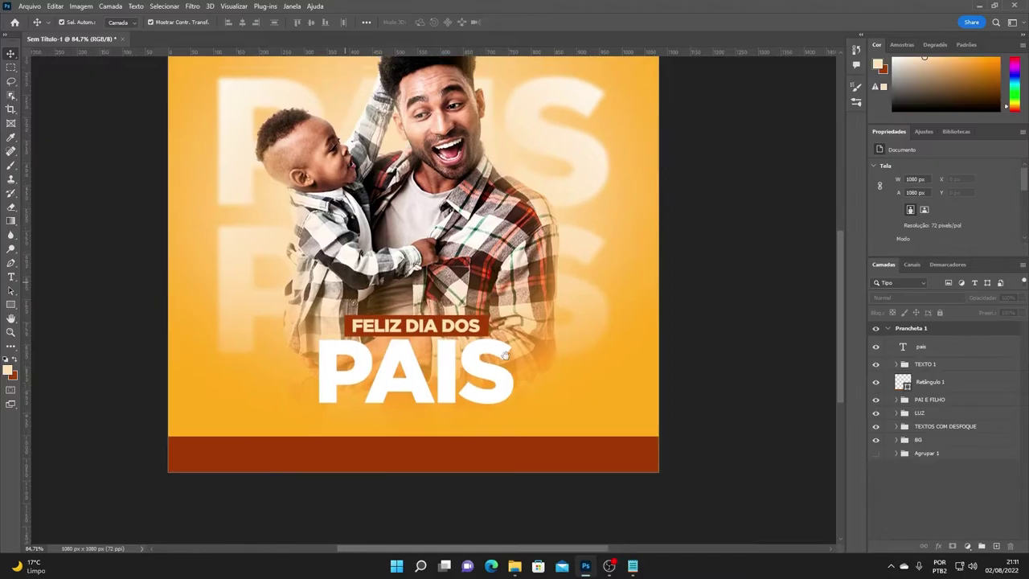
{"action": "scroll", "coordinate": [469, 353], "scroll_direction": "down", "scroll_amount": 3}
{"action": "scroll", "coordinate": [466, 353], "scroll_direction": "up", "scroll_amount": 2}
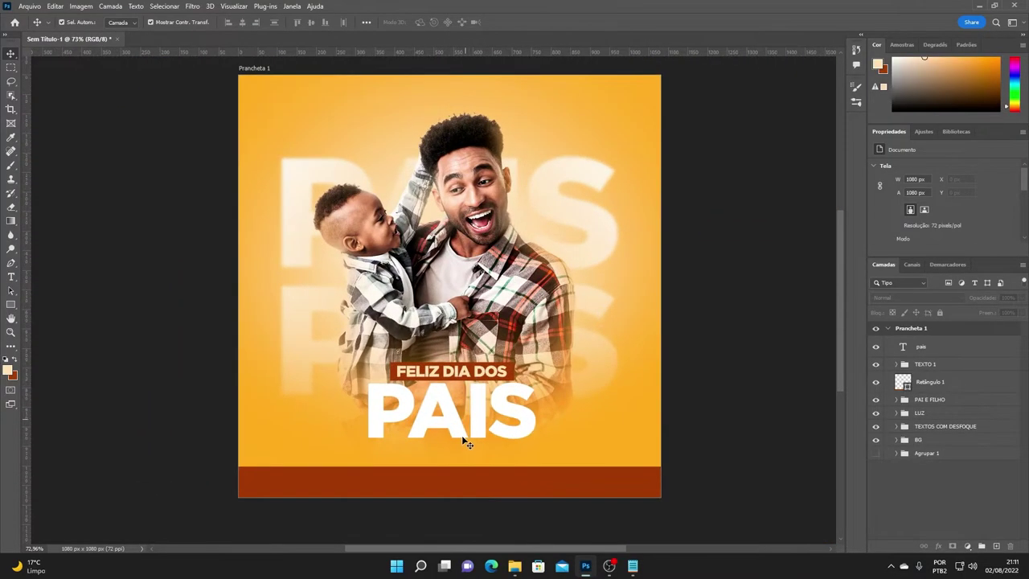
{"action": "scroll", "coordinate": [462, 352], "scroll_direction": "up", "scroll_amount": 2}
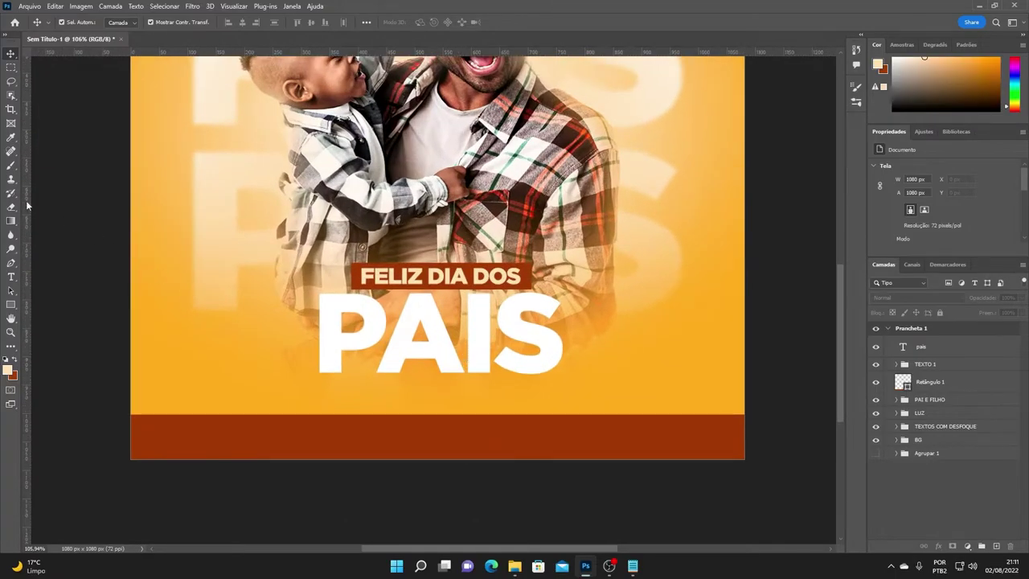
Step: Type '14 DE AGOSTO DE 2022' on the brown bar, then scale it down and centre it
{"action": "left_click", "coordinate": [11, 276]}
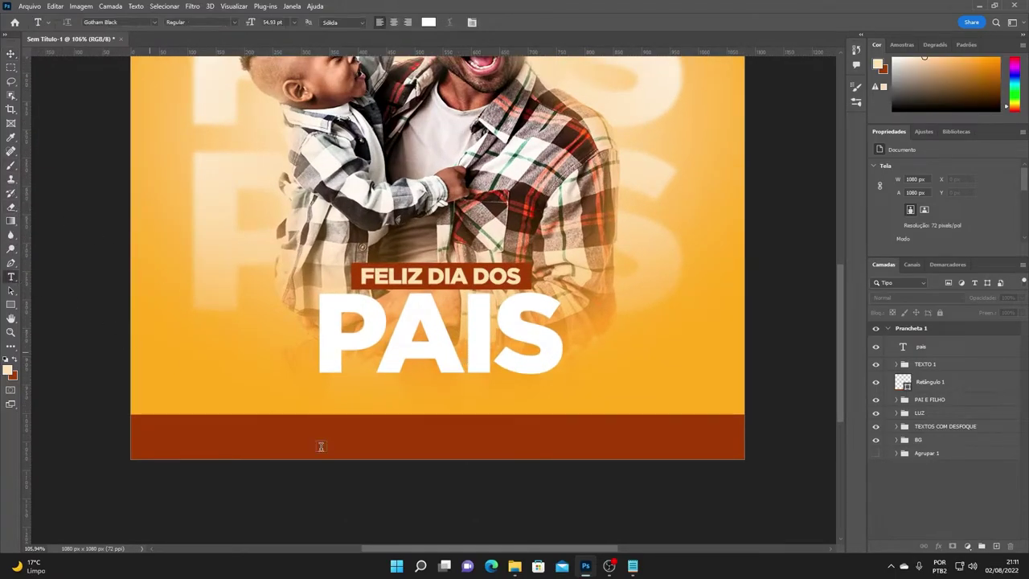
{"action": "left_click", "coordinate": [354, 438]}
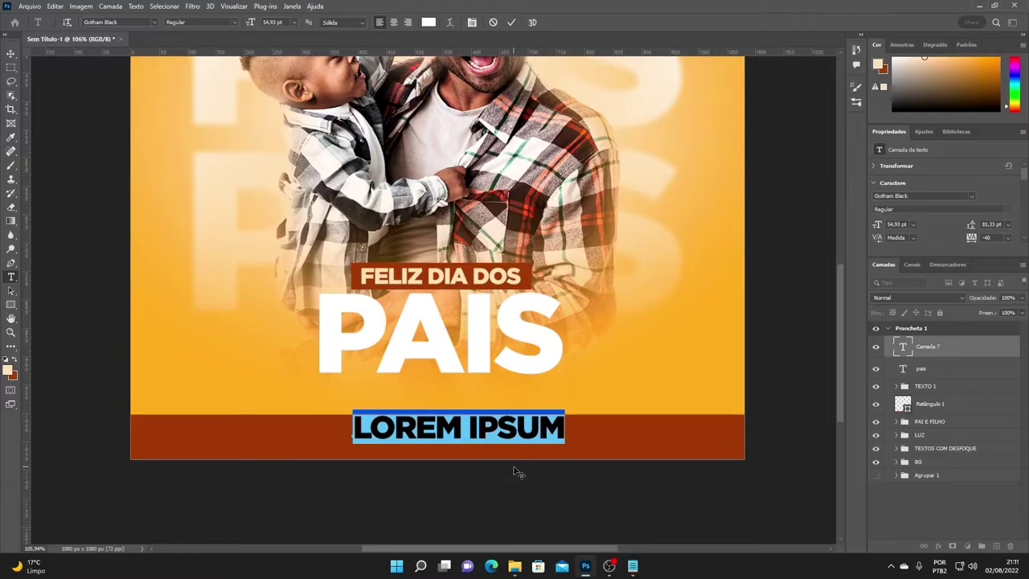
{"action": "type", "text": "14 D"}
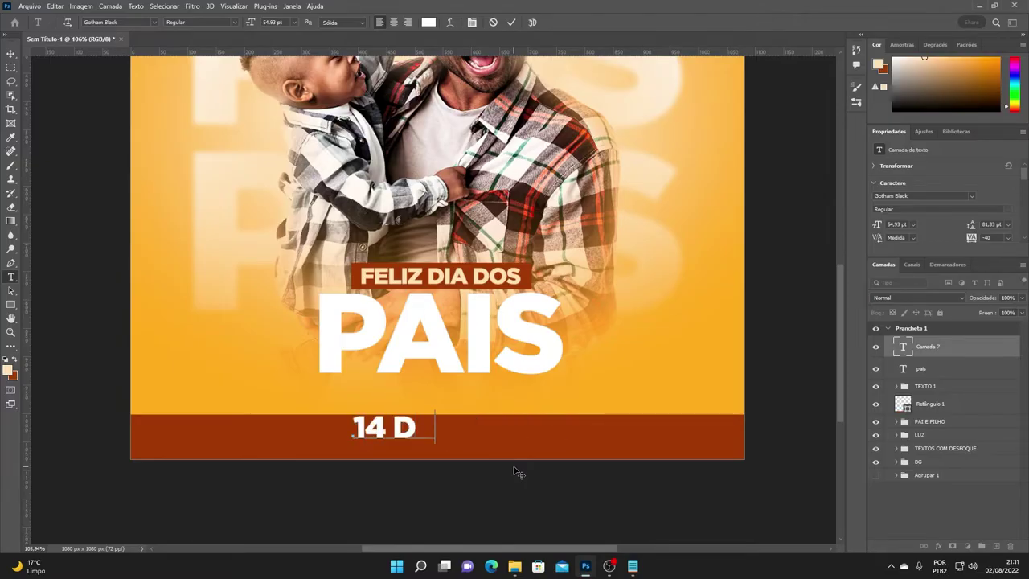
{"action": "type", "text": "E AGOSTO D"}
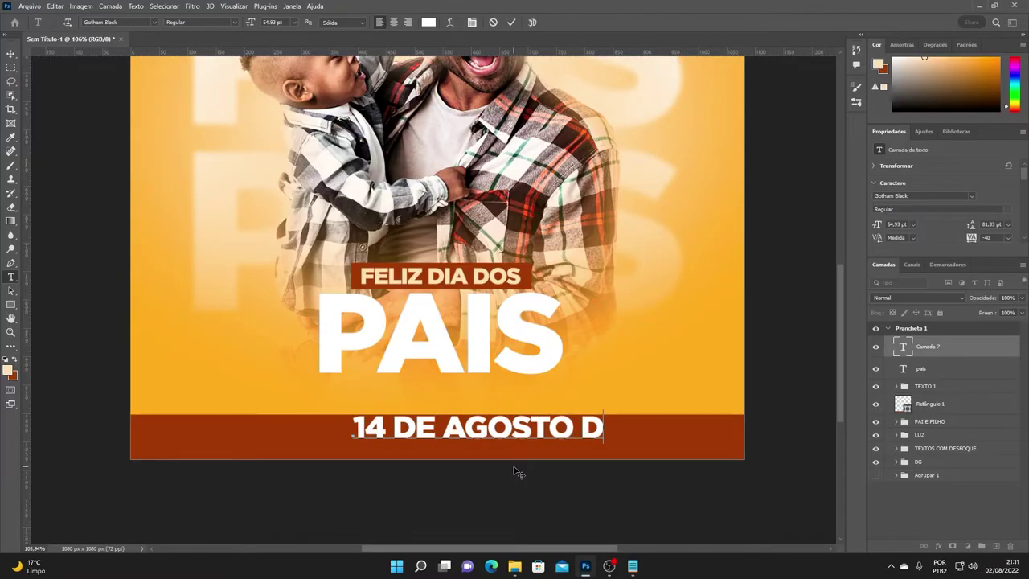
{"action": "type", "text": "E 2022"}
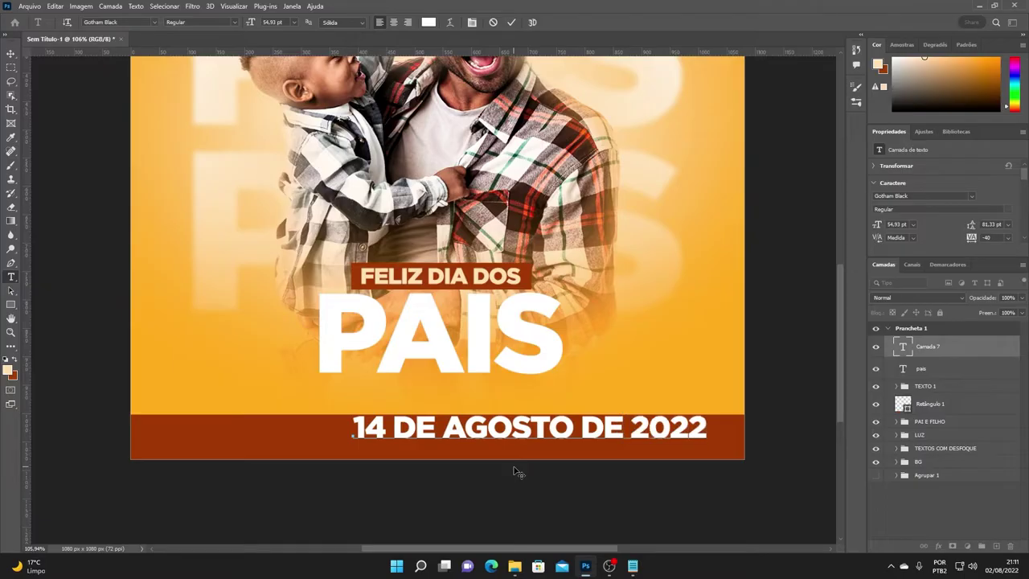
{"action": "left_click", "coordinate": [11, 53]}
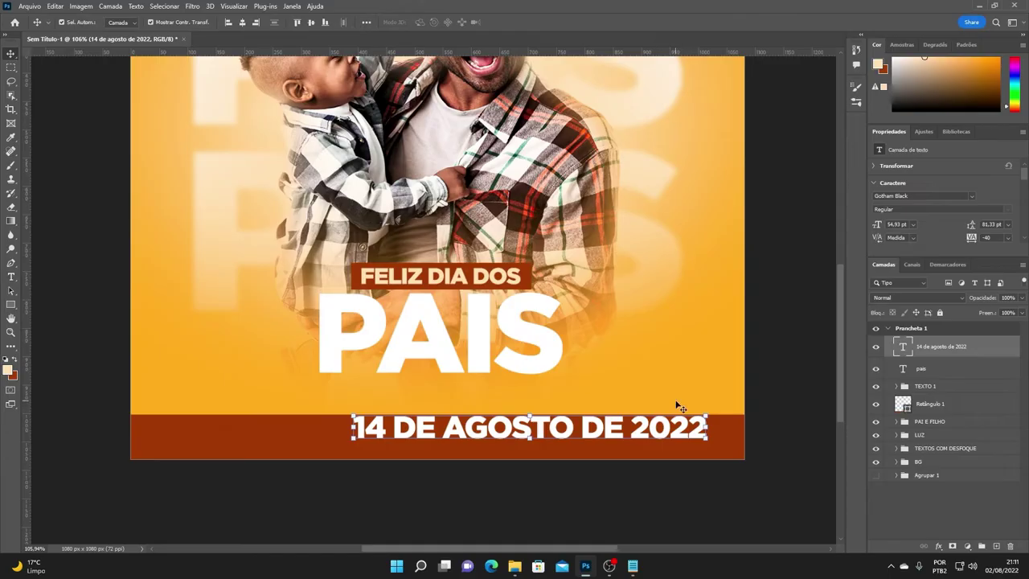
{"action": "mouse_move", "coordinate": [708, 413]}
{"action": "left_mouse_down"}
{"action": "mouse_move", "coordinate": [486, 432]}
{"action": "mouse_move", "coordinate": [513, 441]}
{"action": "left_mouse_up"}
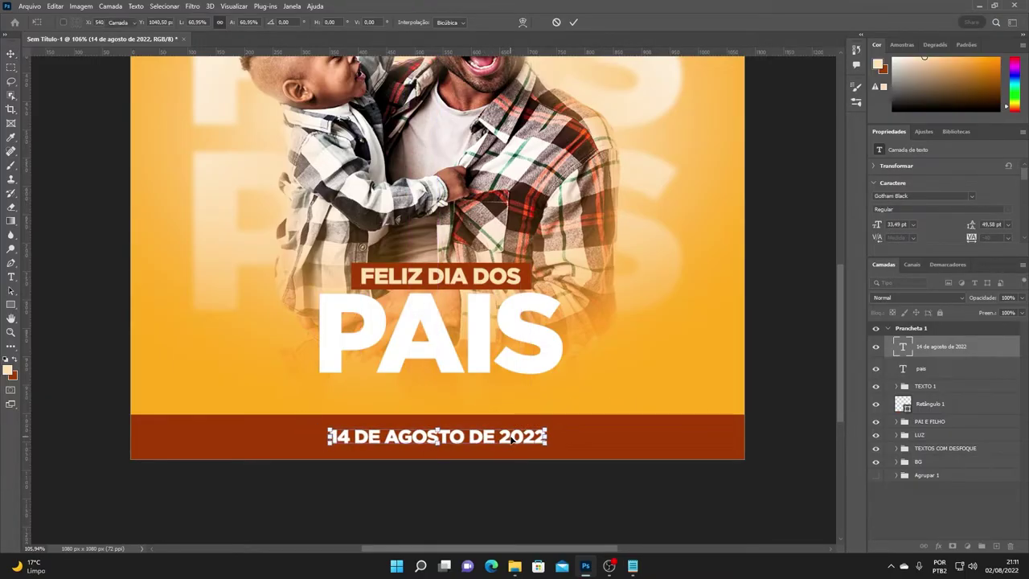
{"action": "key", "text": "Return"}
{"action": "left_click", "coordinate": [514, 326]}
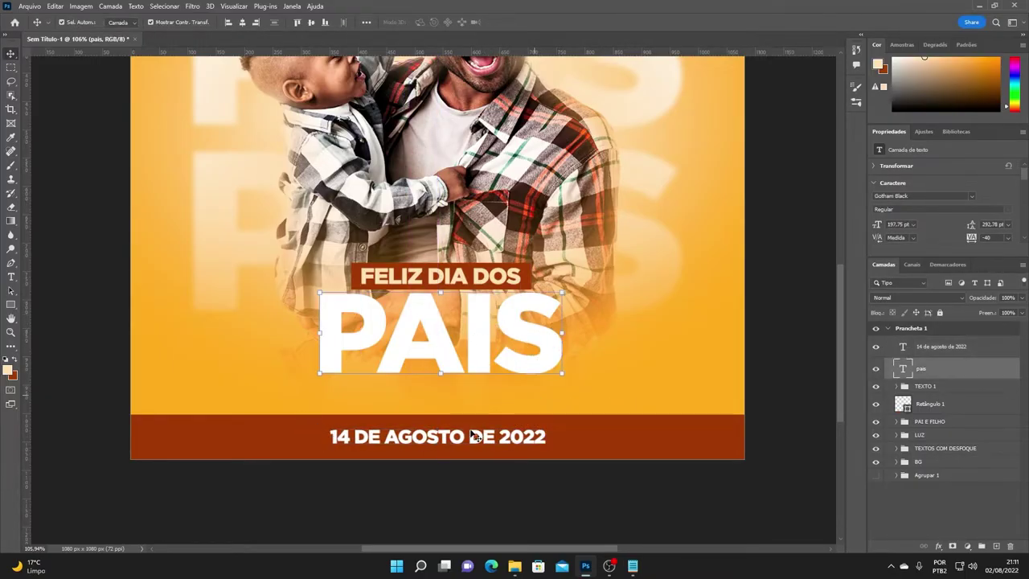
{"action": "left_click", "coordinate": [257, 490]}
Step: Place two vertical guides at the left edge of P and the right edge of S in PAIS
{"action": "left_click_drag", "start_coordinate": [26, 322], "coordinate": [310, 322]}
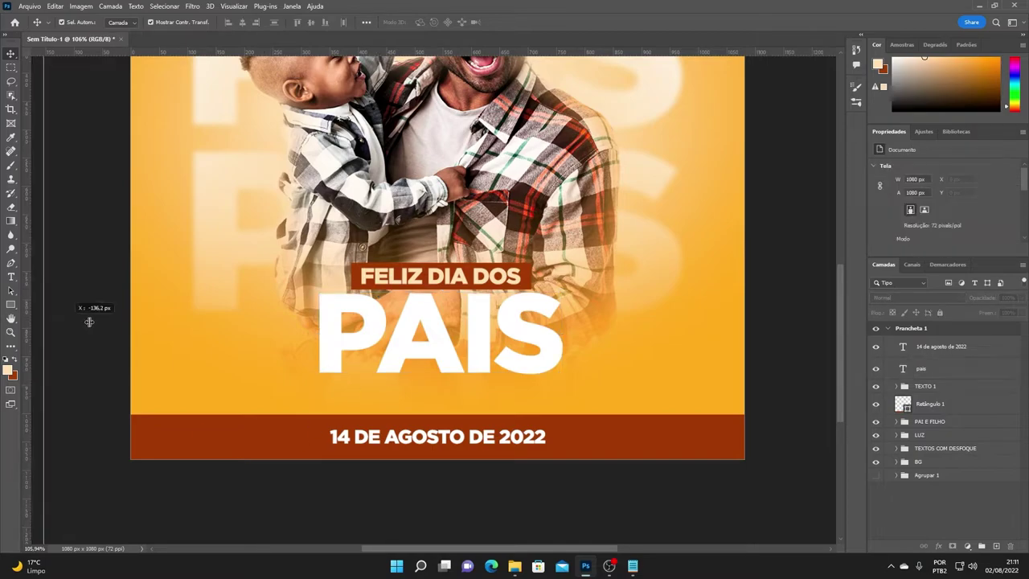
{"action": "left_click_drag", "start_coordinate": [23, 327], "coordinate": [584, 357]}
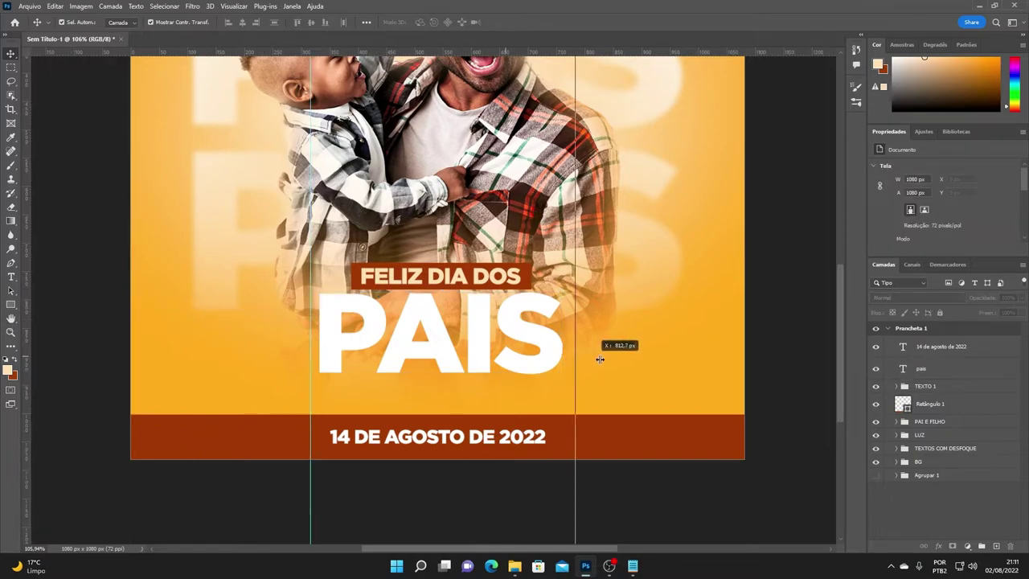
{"action": "left_click", "coordinate": [376, 326]}
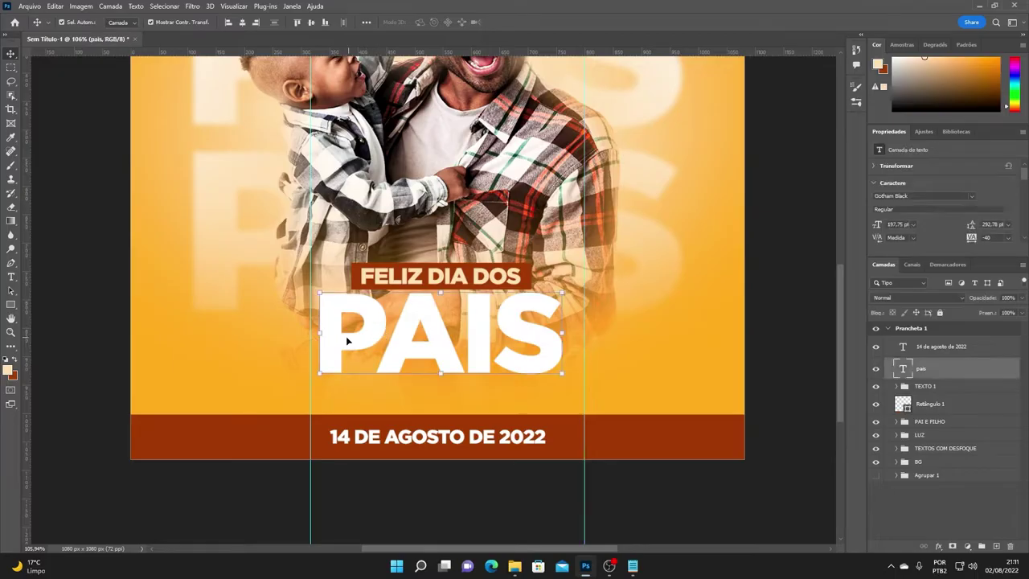
{"action": "scroll", "coordinate": [285, 346], "scroll_direction": "up", "scroll_amount": 5}
{"action": "left_click_drag", "start_coordinate": [295, 334], "coordinate": [328, 331]}
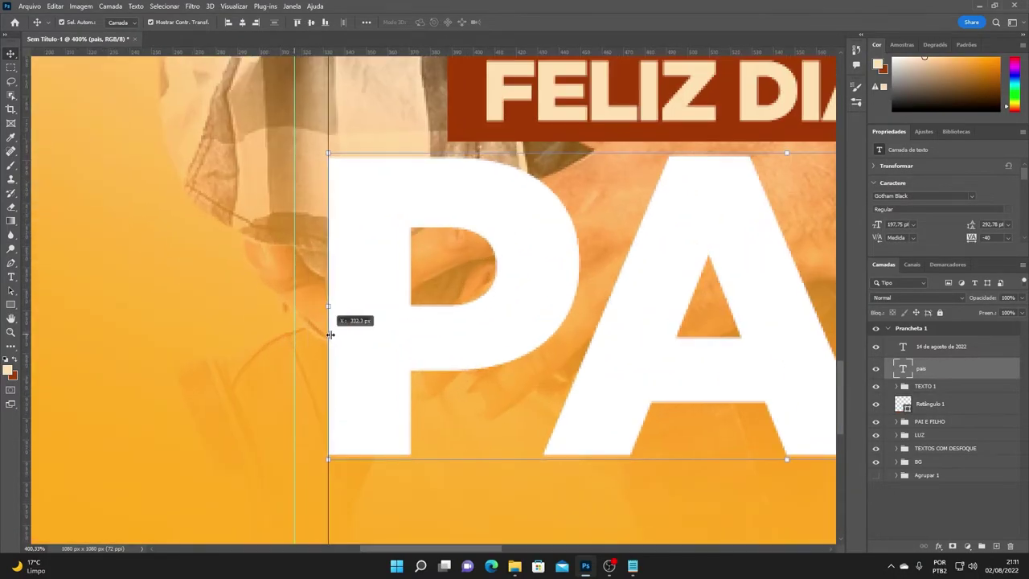
{"action": "scroll", "coordinate": [470, 319], "scroll_direction": "right", "scroll_amount": 5}
{"action": "left_click_drag", "start_coordinate": [470, 318], "coordinate": [317, 309]}
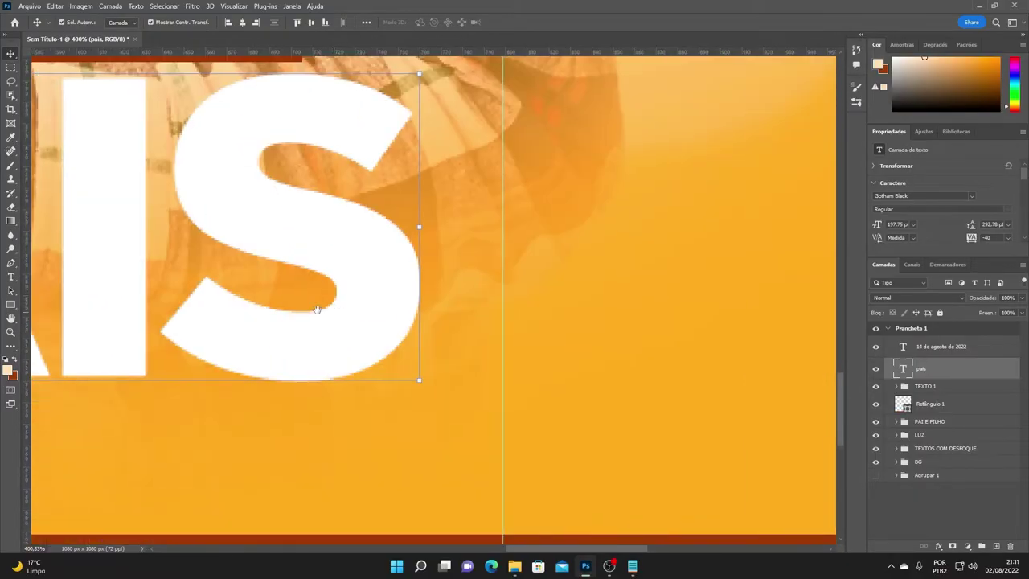
{"action": "left_click_drag", "start_coordinate": [504, 303], "coordinate": [420, 299]}
Step: Stretch the date line's ends out toward the two guides with Free Transform
{"action": "left_click_drag", "start_coordinate": [325, 372], "coordinate": [402, 271]}
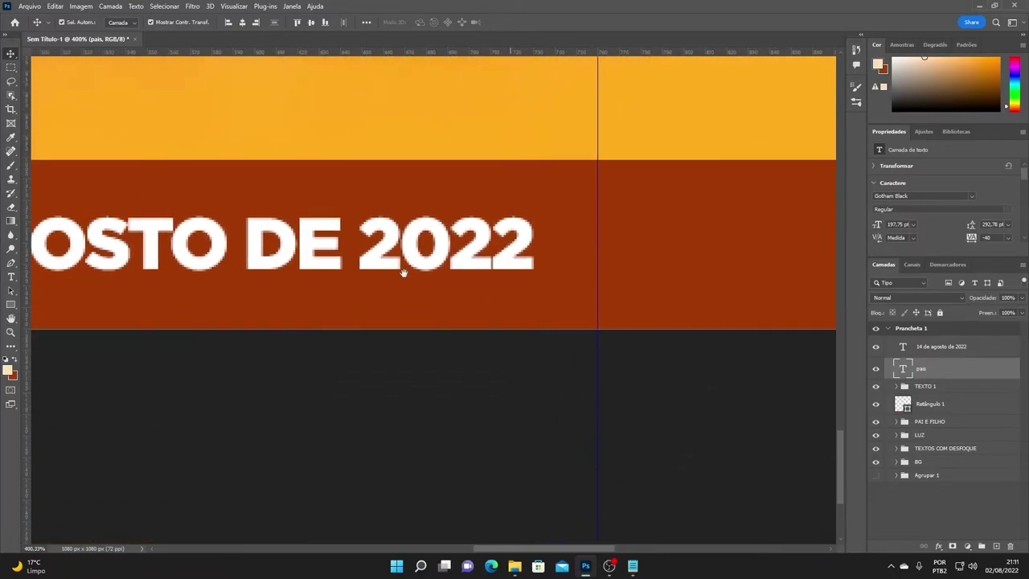
{"action": "left_click_drag", "start_coordinate": [416, 329], "coordinate": [386, 409]}
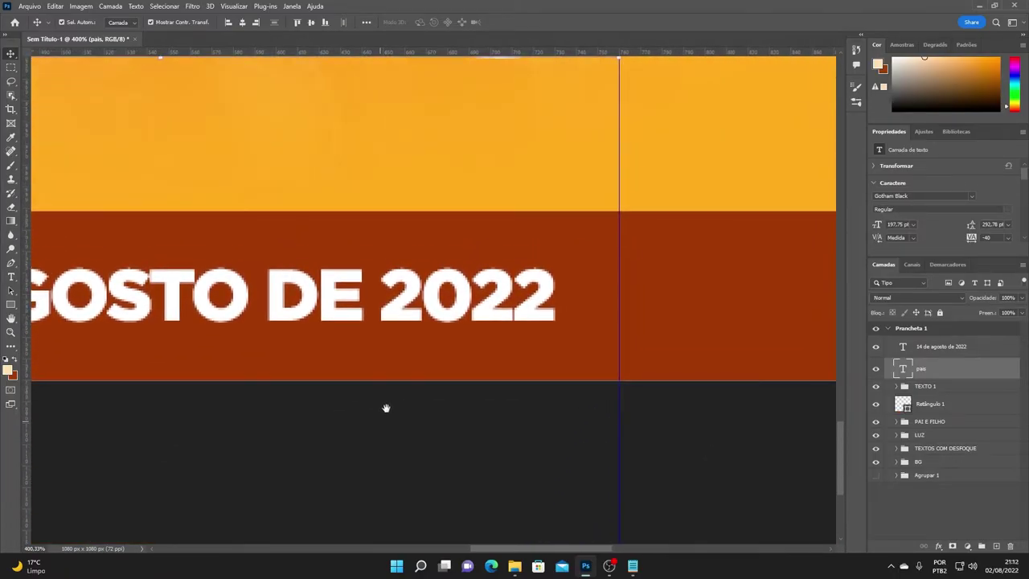
{"action": "left_click", "coordinate": [398, 312]}
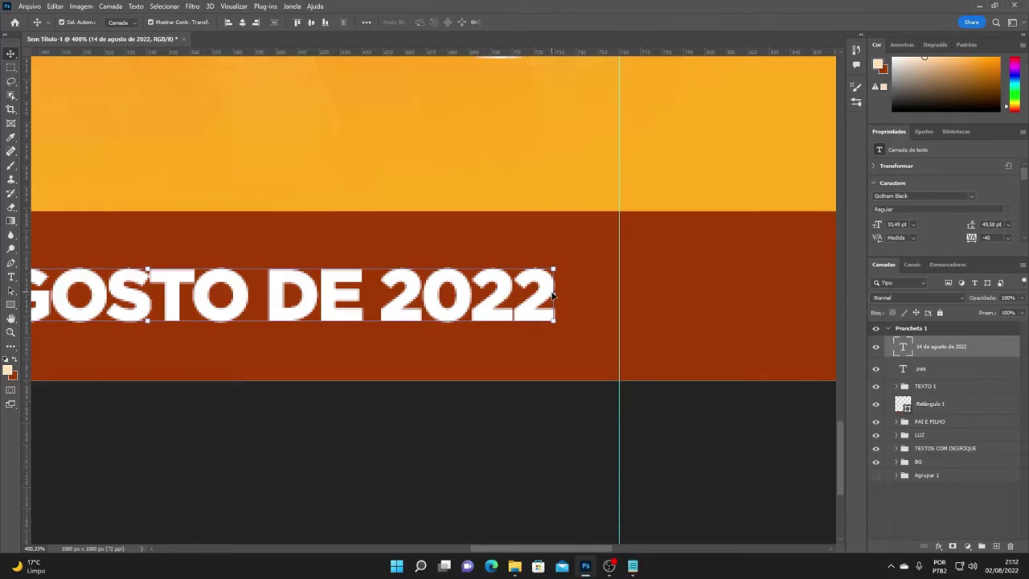
{"action": "left_click_drag", "start_coordinate": [552, 295], "coordinate": [618, 298]}
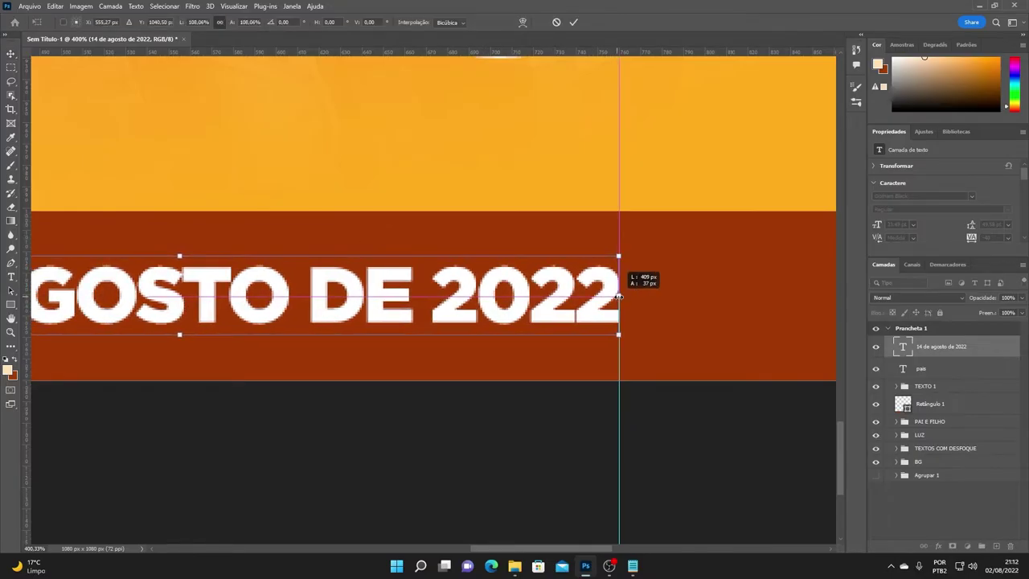
{"action": "left_click_drag", "start_coordinate": [395, 281], "coordinate": [828, 292]}
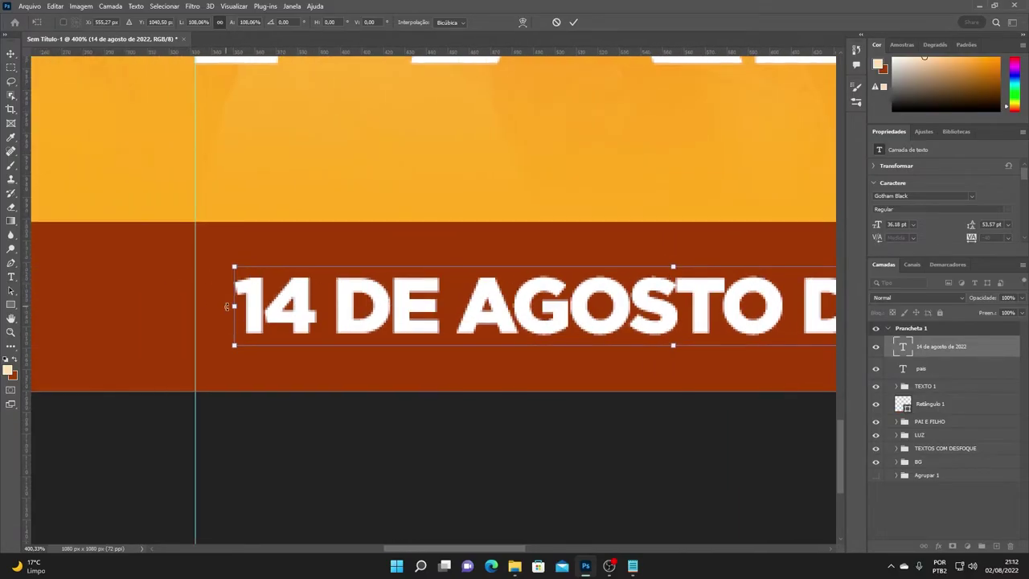
{"action": "left_click_drag", "start_coordinate": [229, 306], "coordinate": [196, 305]}
{"action": "scroll", "coordinate": [268, 290], "scroll_direction": "down", "scroll_amount": 5}
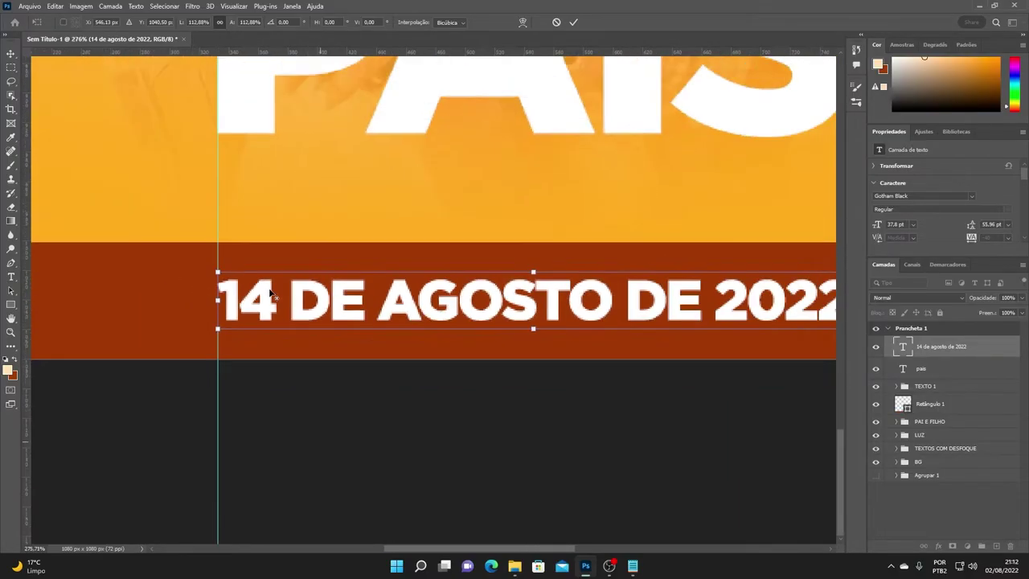
{"action": "key", "text": "alt+space"}
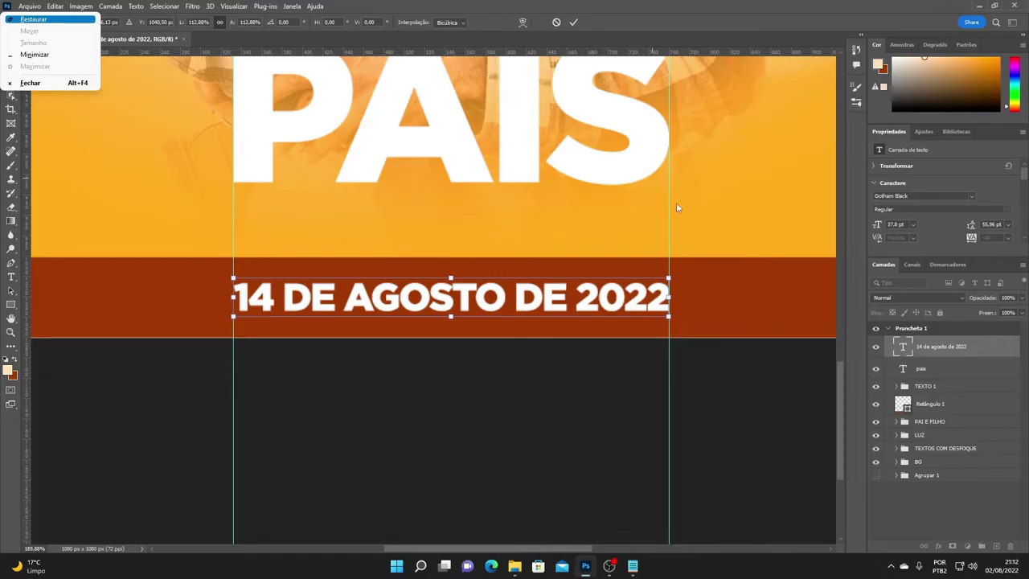
{"action": "key", "text": "Escape"}
{"action": "key", "text": "Return"}
Step: Shrink the date text slightly with Free Transform
{"action": "scroll", "coordinate": [563, 333], "scroll_direction": "down", "scroll_amount": 6}
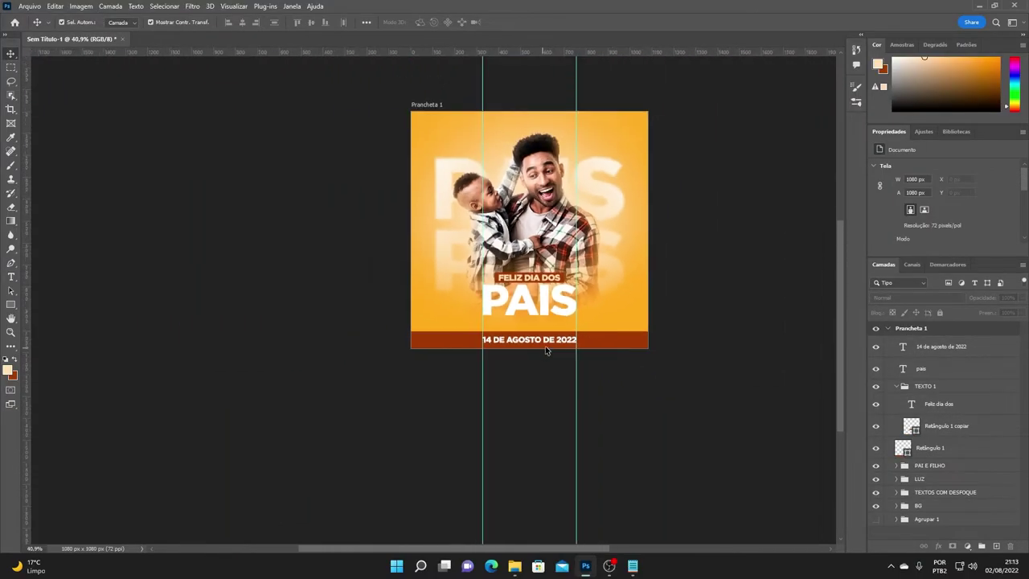
{"action": "scroll", "coordinate": [560, 336], "scroll_direction": "up", "scroll_amount": 2}
{"action": "scroll", "coordinate": [547, 361], "scroll_direction": "up", "scroll_amount": 2}
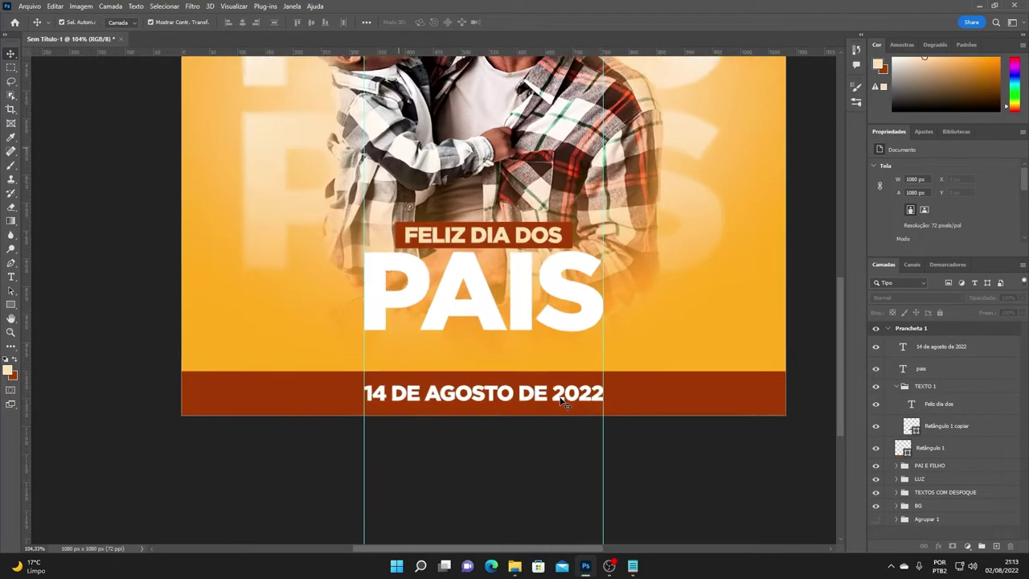
{"action": "scroll", "coordinate": [537, 396], "scroll_direction": "up", "scroll_amount": 1}
{"action": "left_click", "coordinate": [537, 396]}
{"action": "scroll", "coordinate": [583, 400], "scroll_direction": "up", "scroll_amount": 2}
{"action": "key", "text": "ctrl+t"}
{"action": "left_click_drag", "start_coordinate": [620, 370], "coordinate": [584, 376]}
{"action": "key", "text": "Return"}
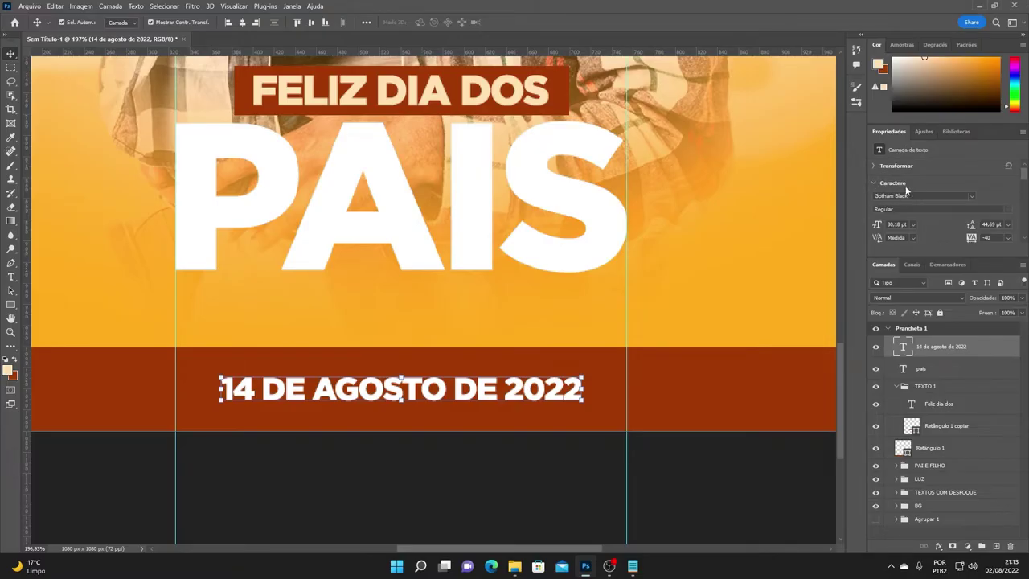
Step: Raise the date's letter spacing to 75 and move it left to recentre
{"action": "scroll", "coordinate": [908, 196], "scroll_direction": "down", "scroll_amount": 1}
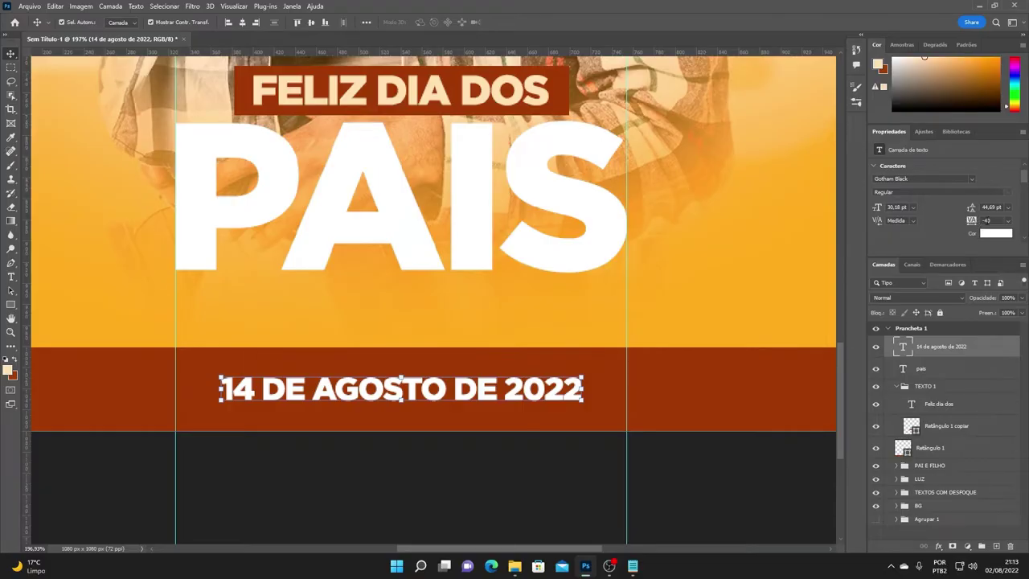
{"action": "left_click", "coordinate": [1009, 221]}
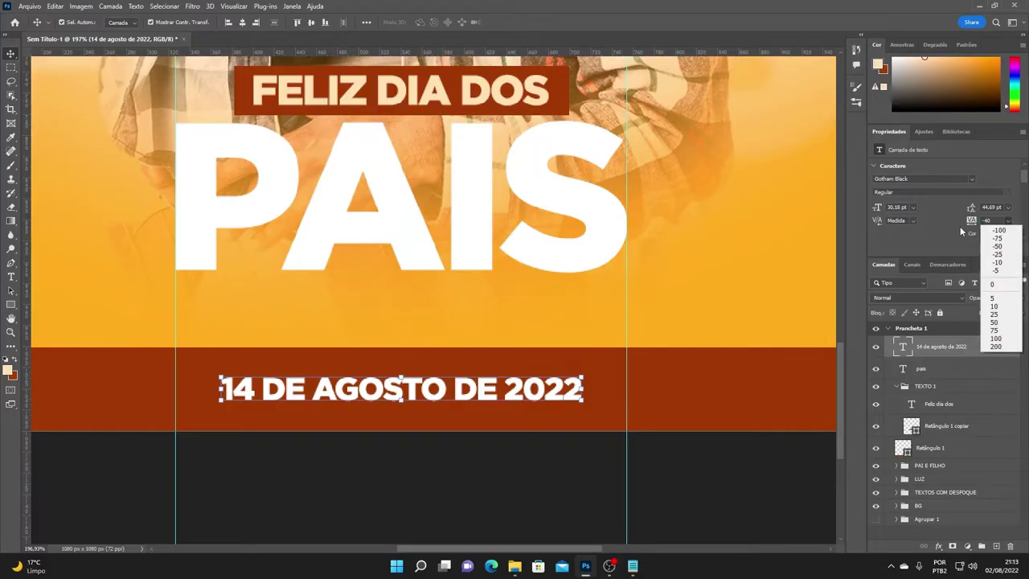
{"action": "left_click", "coordinate": [997, 315]}
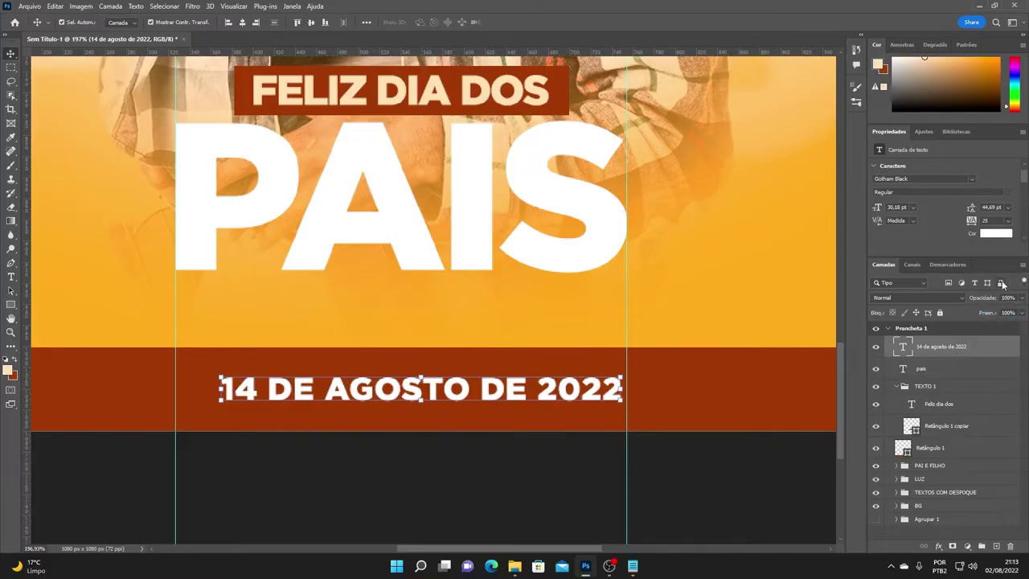
{"action": "left_click", "coordinate": [1010, 220]}
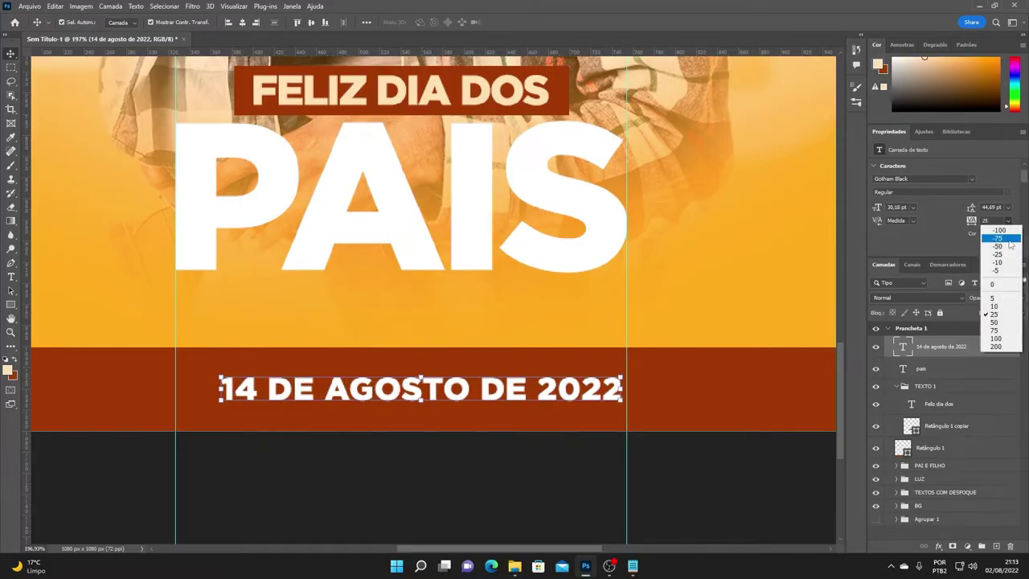
{"action": "left_click", "coordinate": [997, 323]}
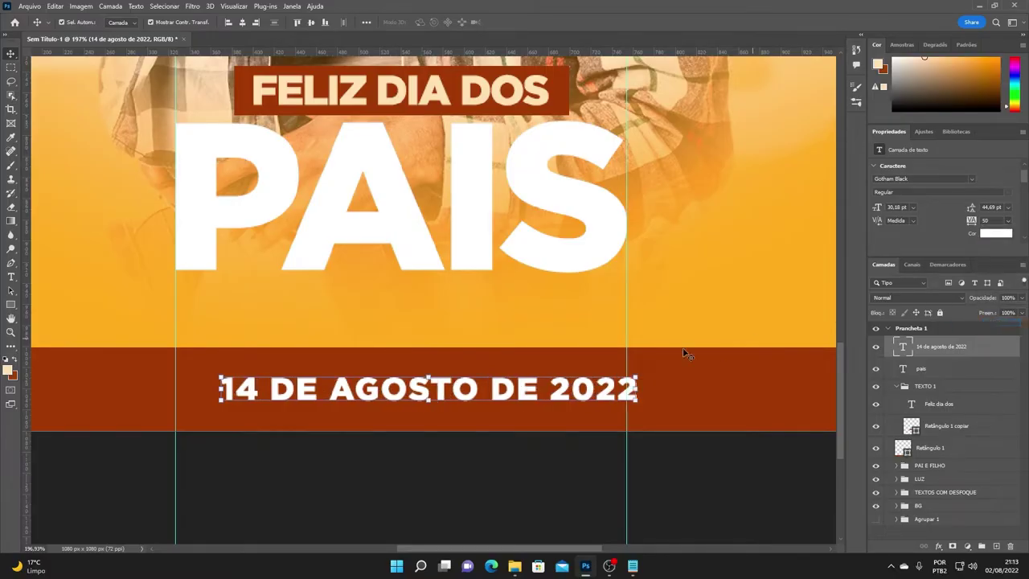
{"action": "left_click", "coordinate": [1008, 220]}
{"action": "left_click", "coordinate": [997, 332]}
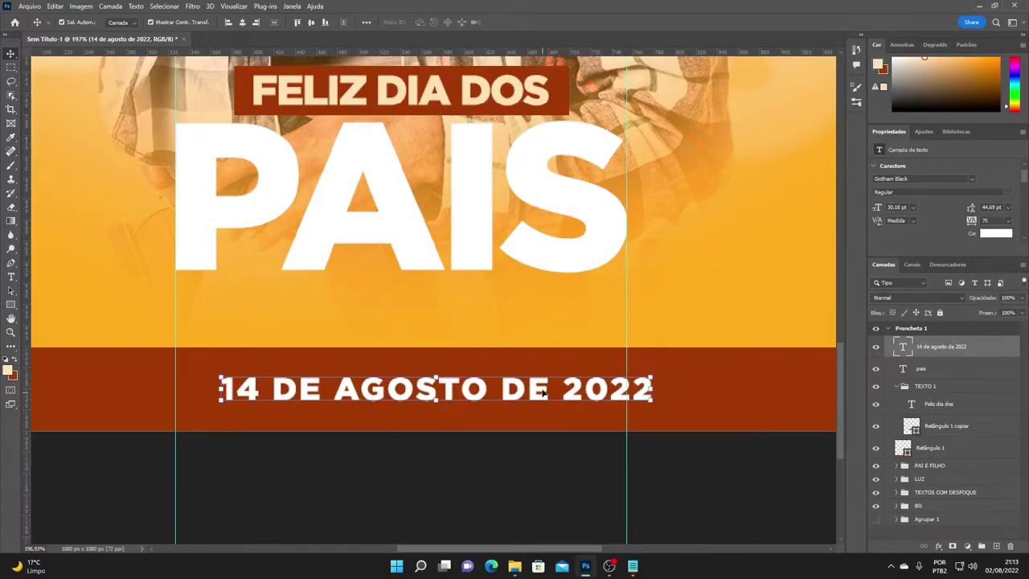
{"action": "left_click_drag", "start_coordinate": [526, 391], "coordinate": [480, 393]}
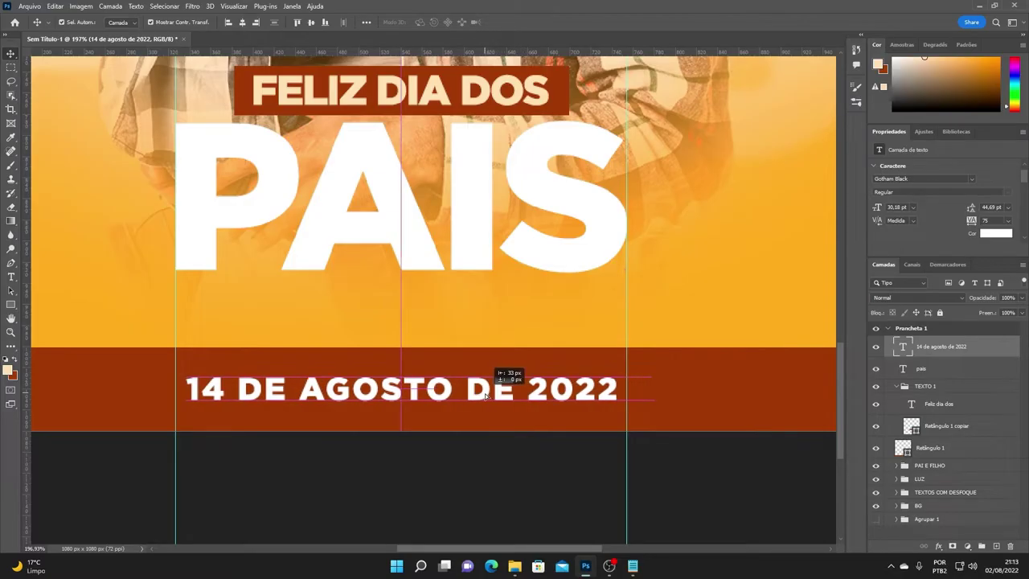
Step: Fit both ends of the date exactly to the guides, ending at 31.62 pt
{"action": "key", "text": "ctrl+t"}
{"action": "left_click_drag", "start_coordinate": [185, 389], "coordinate": [174, 389]}
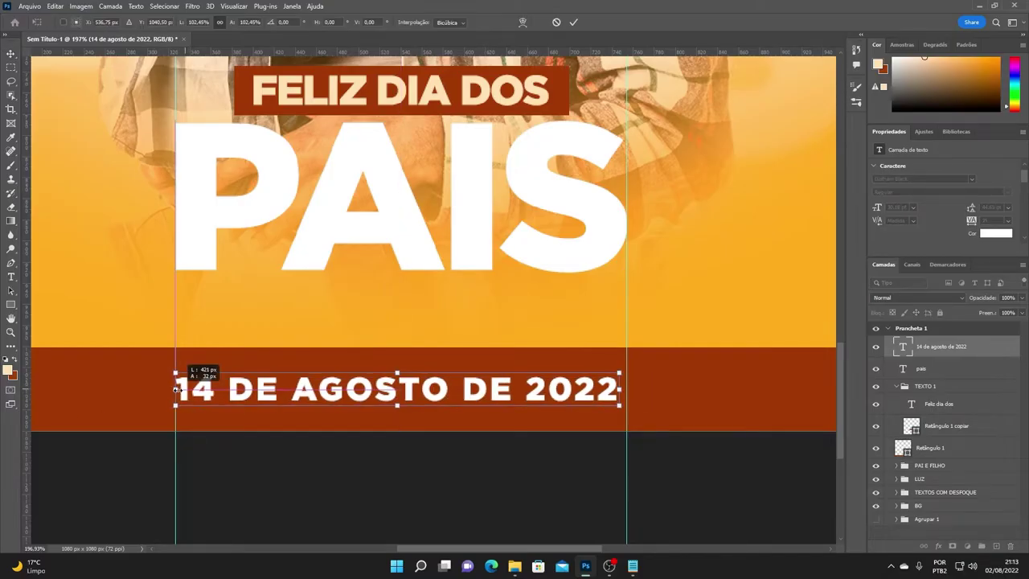
{"action": "left_click_drag", "start_coordinate": [617, 389], "coordinate": [624, 389]}
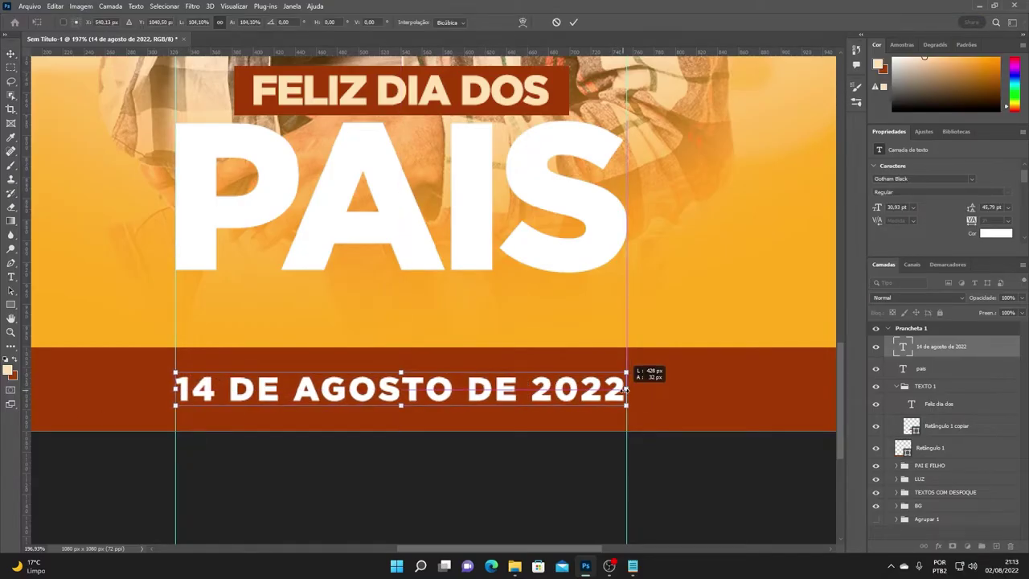
{"action": "key", "text": "Return"}
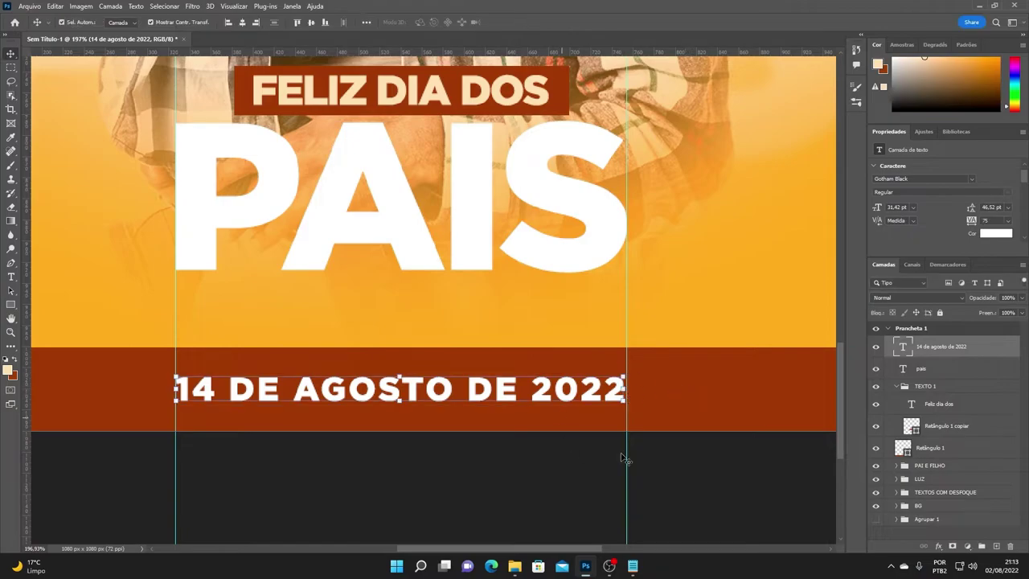
{"action": "key", "text": "ctrl+t"}
{"action": "left_click_drag", "start_coordinate": [626, 389], "coordinate": [614, 384]}
{"action": "scroll", "coordinate": [624, 389], "scroll_direction": "up", "scroll_amount": 5}
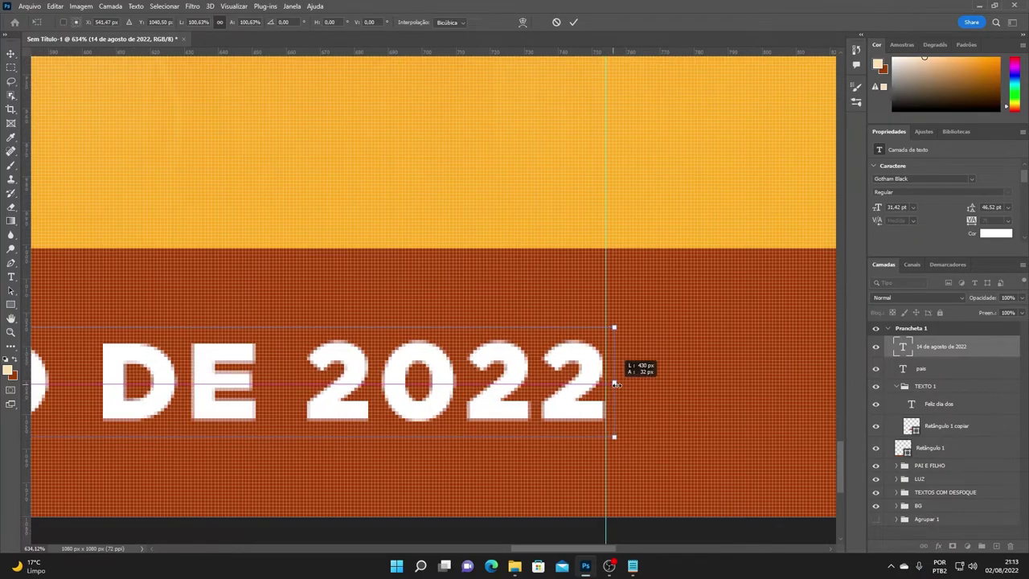
{"action": "left_click_drag", "start_coordinate": [242, 321], "coordinate": [587, 232]}
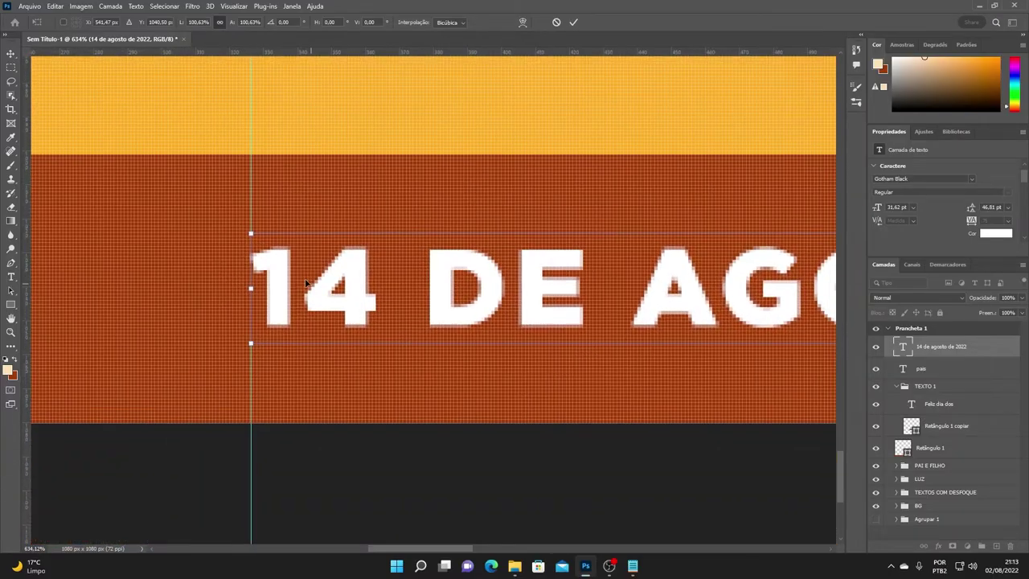
{"action": "scroll", "coordinate": [267, 291], "scroll_direction": "down", "scroll_amount": 3}
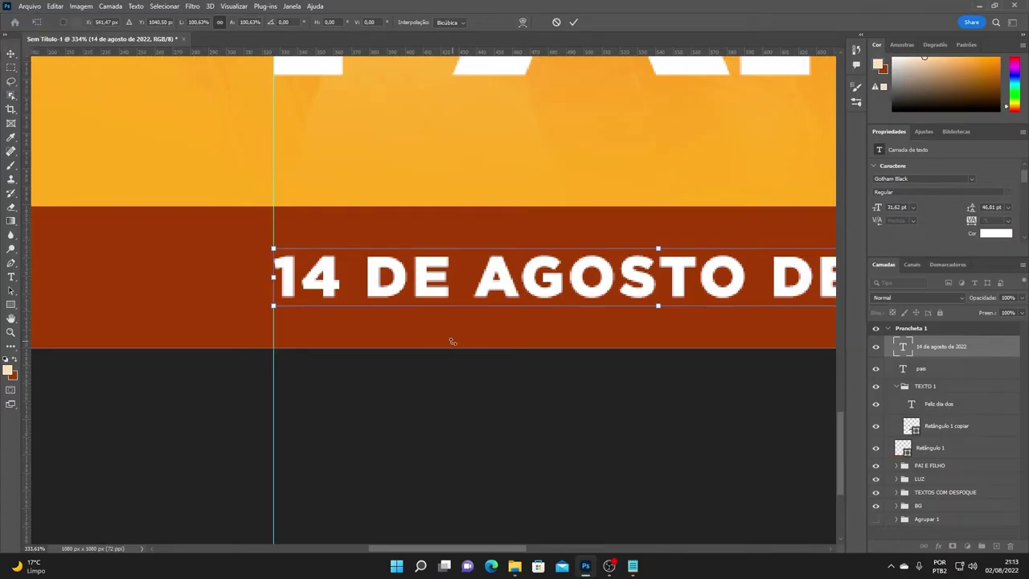
{"action": "key", "text": "Return"}
{"action": "scroll", "coordinate": [453, 340], "scroll_direction": "down", "scroll_amount": 2}
Step: Remove both vertical guides from the canvas
{"action": "scroll", "coordinate": [453, 356], "scroll_direction": "down", "scroll_amount": 2}
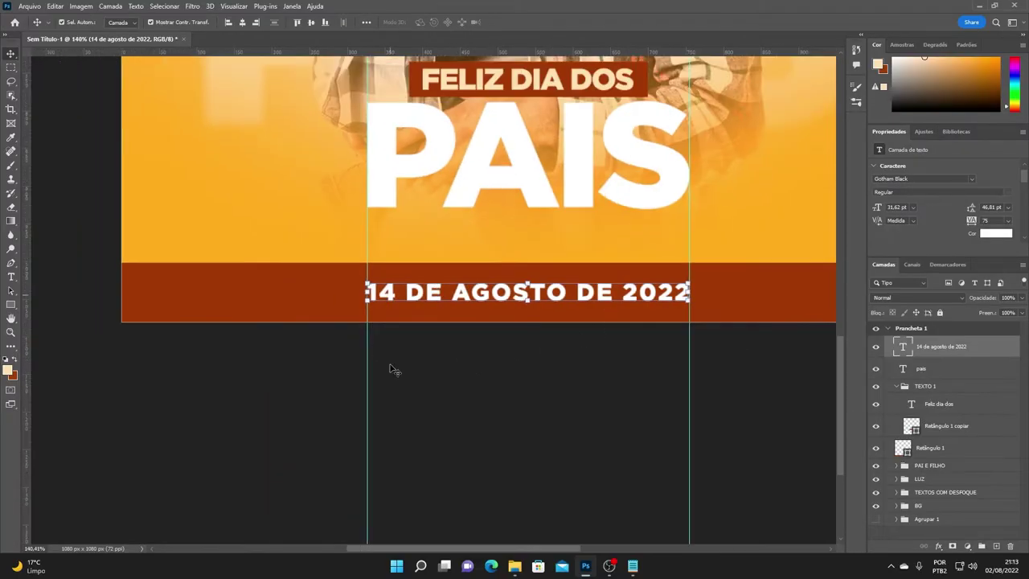
{"action": "left_click", "coordinate": [753, 299], "text": "shift"}
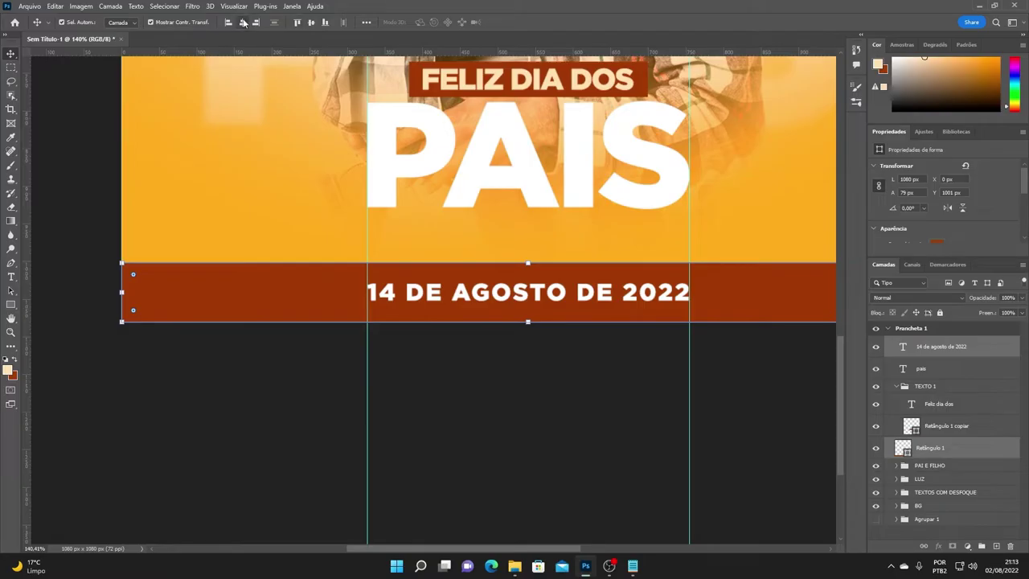
{"action": "left_click", "coordinate": [537, 358]}
{"action": "scroll", "coordinate": [327, 294], "scroll_direction": "down", "scroll_amount": 2}
{"action": "scroll", "coordinate": [354, 241], "scroll_direction": "down", "scroll_amount": 2}
{"action": "scroll", "coordinate": [375, 196], "scroll_direction": "up", "scroll_amount": 3}
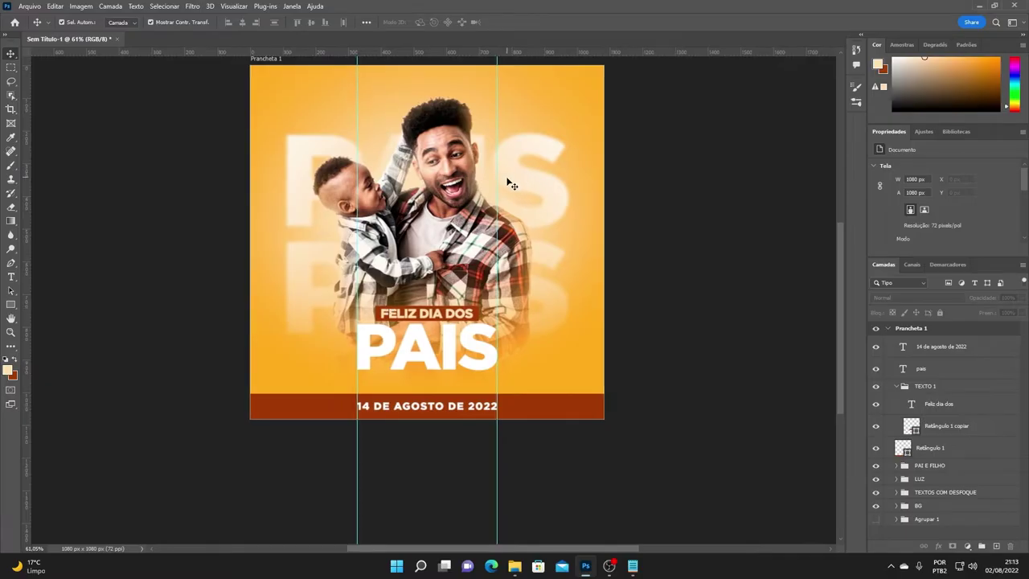
{"action": "left_click_drag", "start_coordinate": [497, 182], "coordinate": [357, 193]}
{"action": "key", "text": "ctrl+semicolon"}
Step: Group the date text with Retângulo 1 below TEXTO 1 into a group named DATA
{"action": "scroll", "coordinate": [558, 276], "scroll_direction": "up", "scroll_amount": 2}
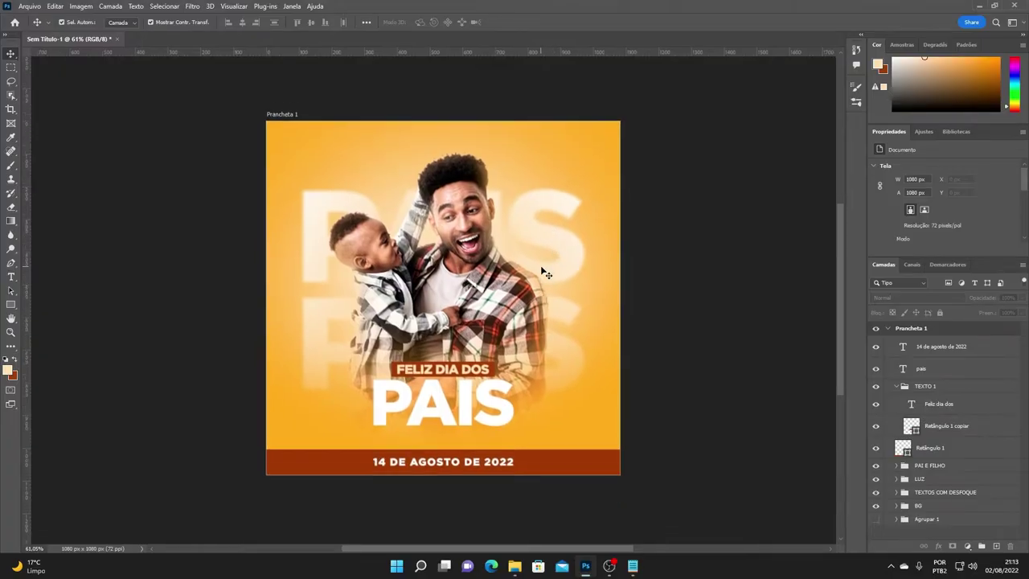
{"action": "scroll", "coordinate": [545, 273], "scroll_direction": "up", "scroll_amount": 1}
{"action": "scroll", "coordinate": [435, 338], "scroll_direction": "up", "scroll_amount": 1}
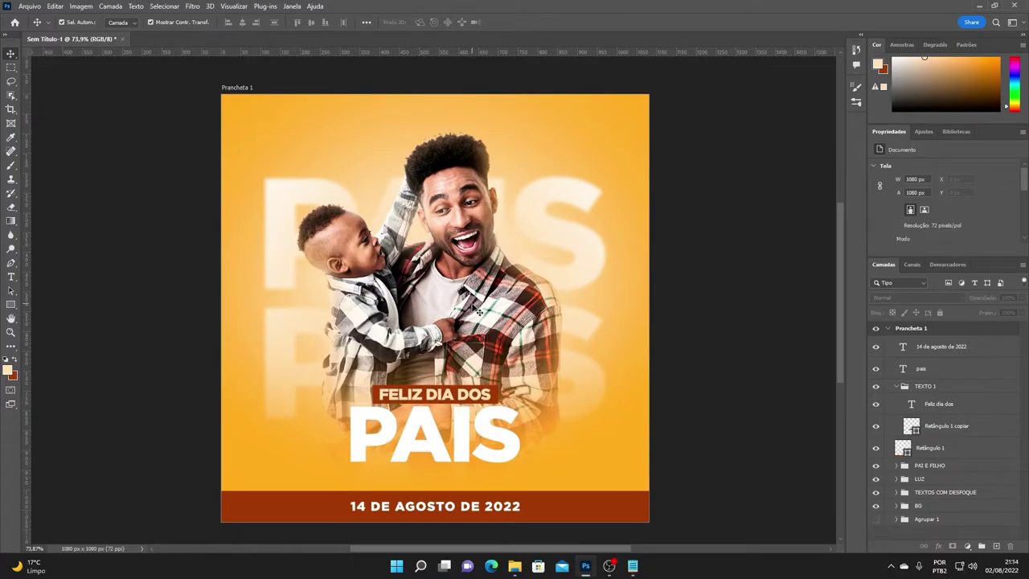
{"action": "left_click", "coordinate": [896, 387]}
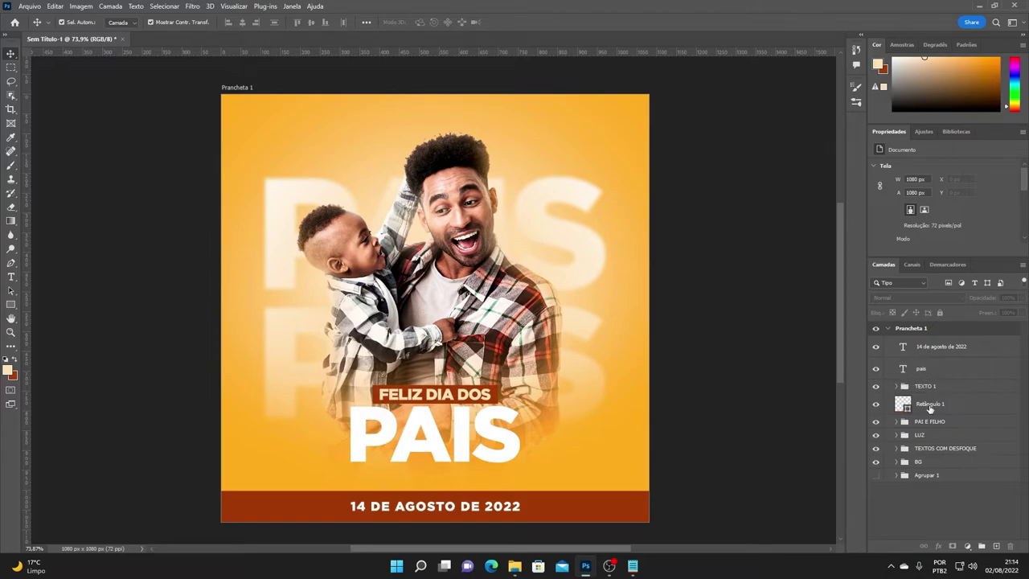
{"action": "left_click_drag", "start_coordinate": [933, 348], "coordinate": [936, 396]}
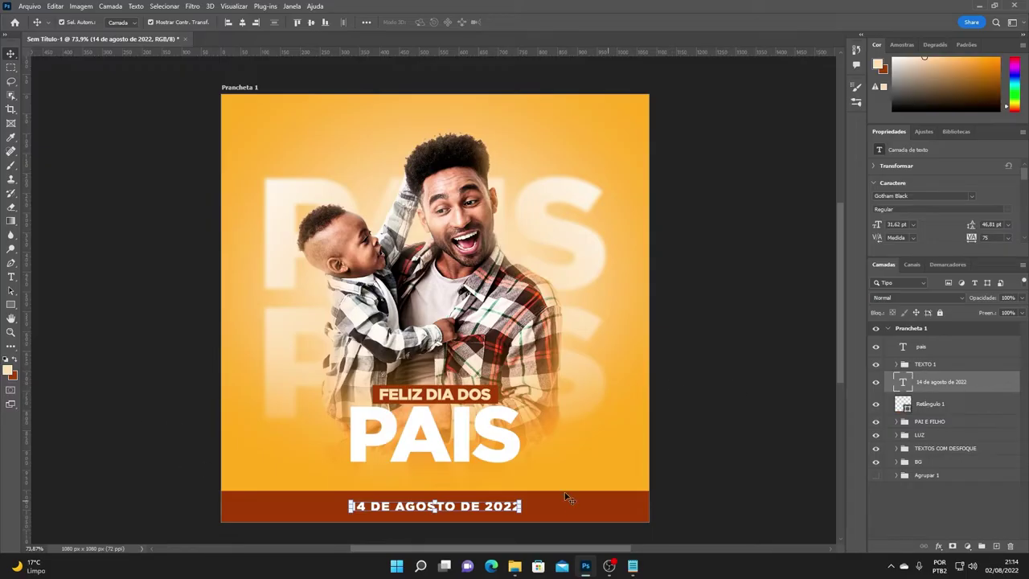
{"action": "left_click", "coordinate": [938, 409], "text": "ctrl"}
{"action": "left_click", "coordinate": [941, 410], "text": "ctrl"}
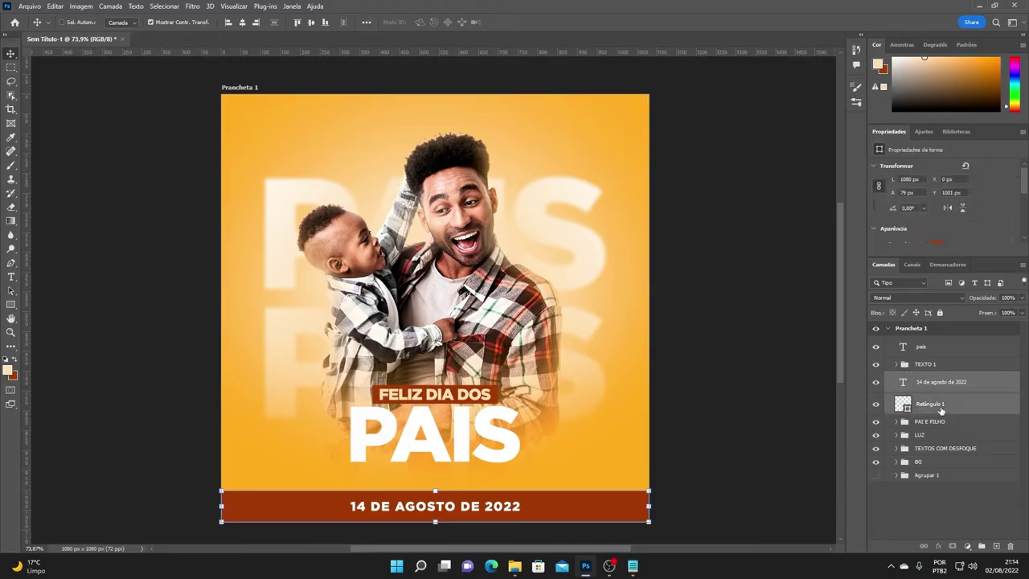
{"action": "key", "text": "ctrl+g"}
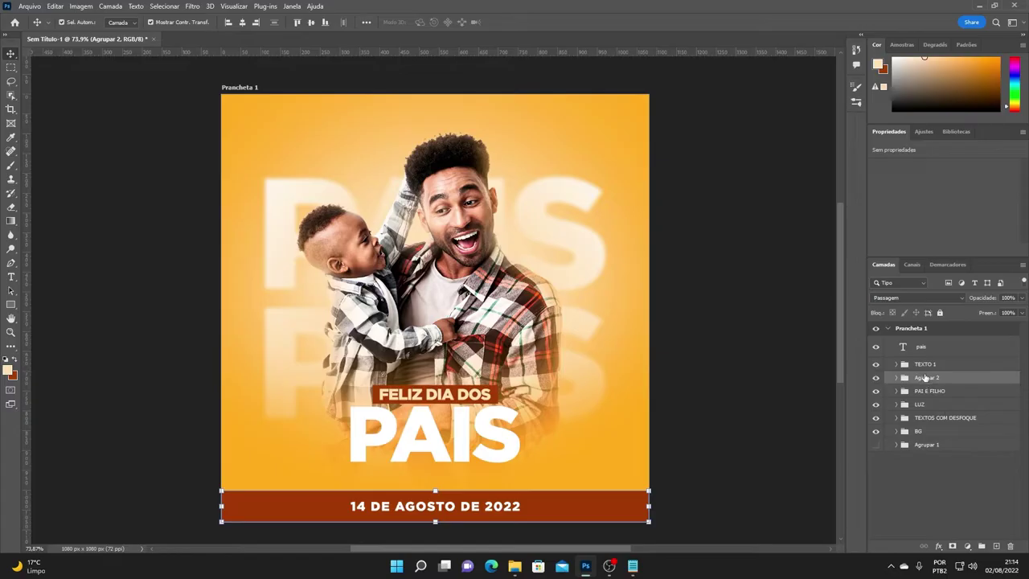
{"action": "double_click", "coordinate": [926, 377]}
{"action": "type", "text": "dat"}
{"action": "key", "text": "Return"}
Step: Move the pais text layer into the TEXTO 1 group
{"action": "left_click", "coordinate": [923, 351]}
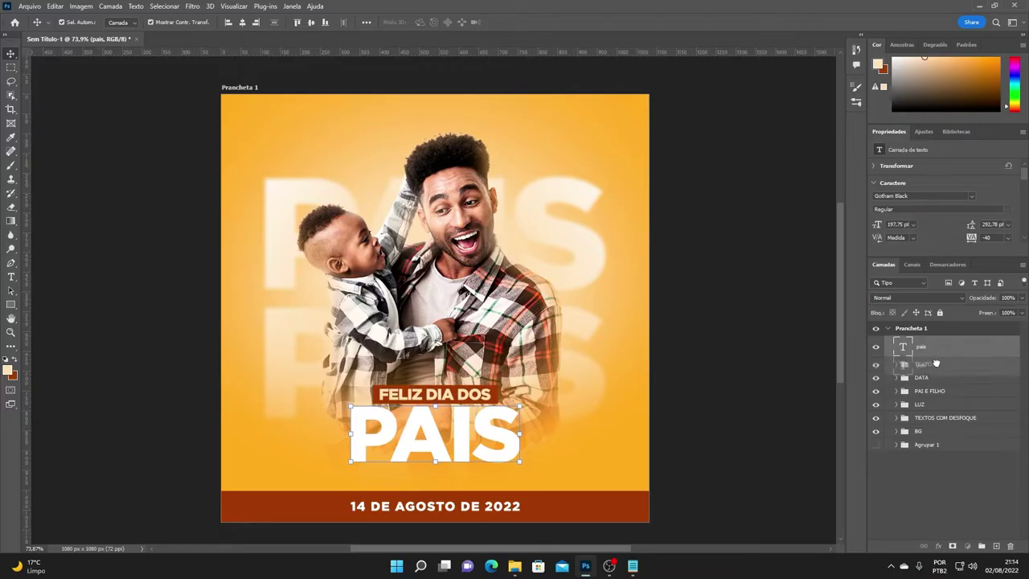
{"action": "left_click_drag", "start_coordinate": [940, 346], "coordinate": [932, 366]}
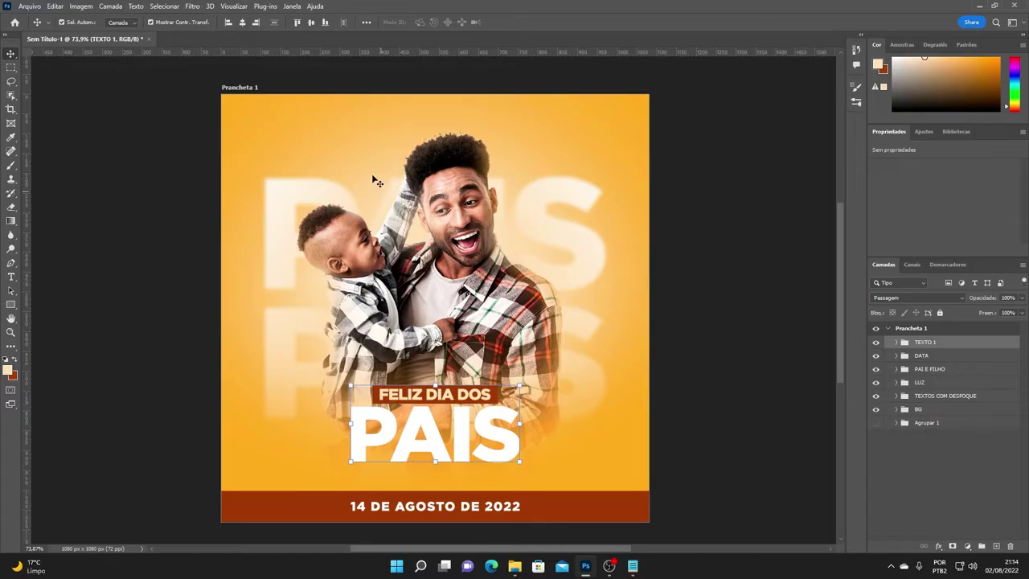
{"action": "left_click", "coordinate": [694, 294]}
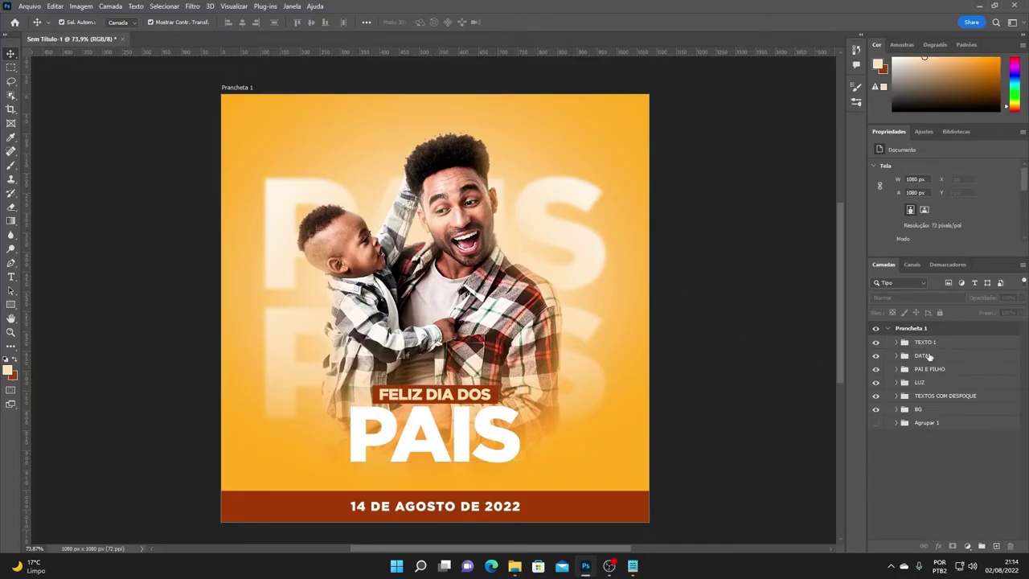
{"action": "left_click", "coordinate": [929, 357]}
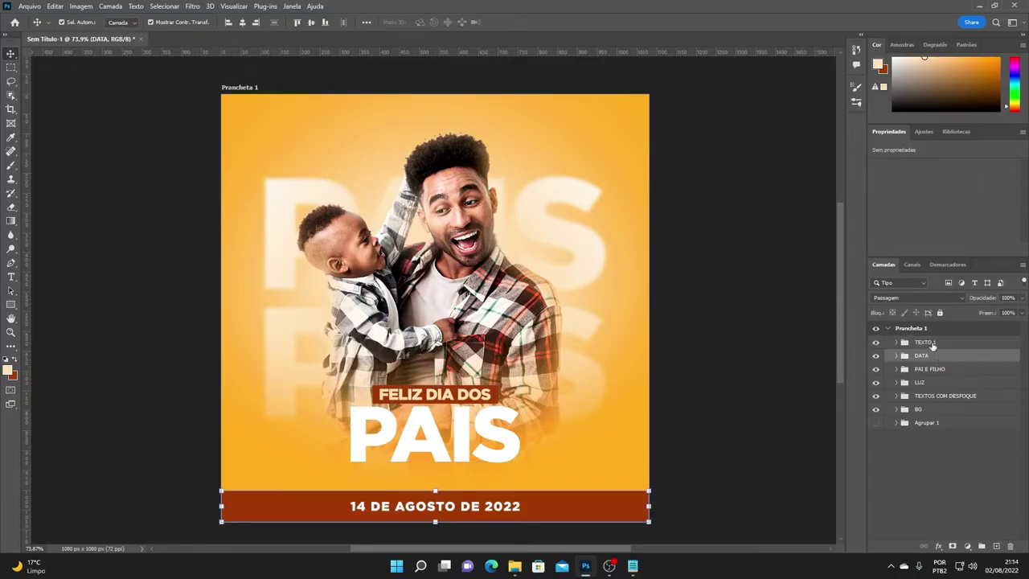
{"action": "left_click", "coordinate": [684, 303]}
Step: Stamp all visible layers into a new top layer, Camada 7
{"action": "scroll", "coordinate": [627, 310], "scroll_direction": "down", "scroll_amount": 3}
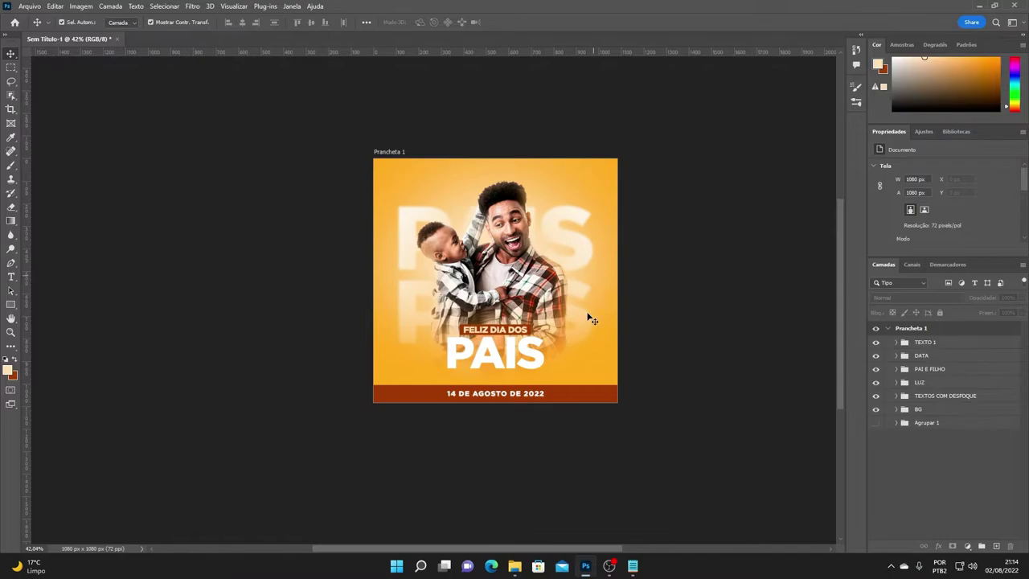
{"action": "scroll", "coordinate": [588, 317], "scroll_direction": "up", "scroll_amount": 2}
{"action": "left_click_drag", "start_coordinate": [528, 285], "coordinate": [536, 335]}
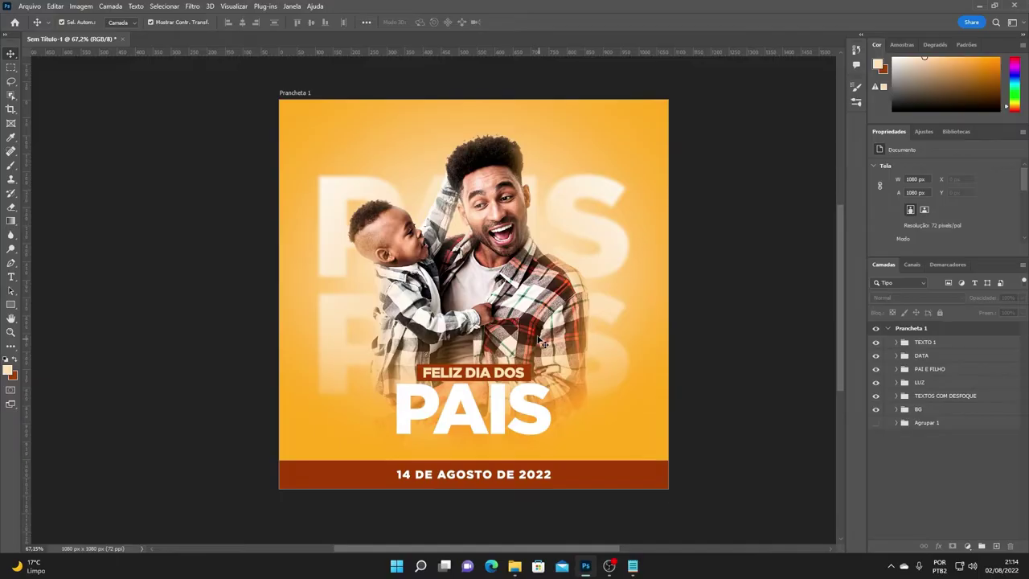
{"action": "scroll", "coordinate": [543, 343], "scroll_direction": "up", "scroll_amount": 2}
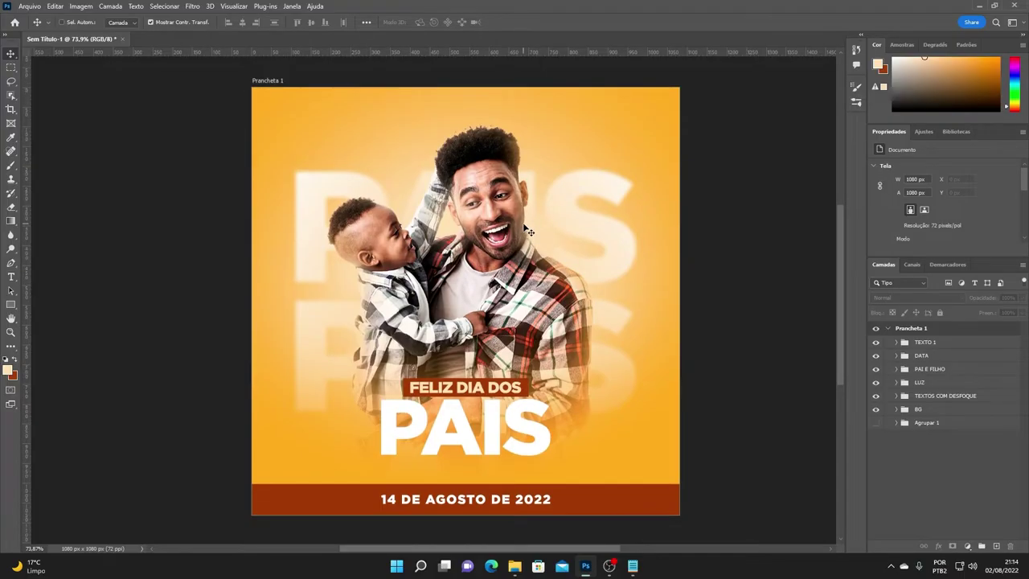
{"action": "key", "text": "ctrl+shift+alt+e"}
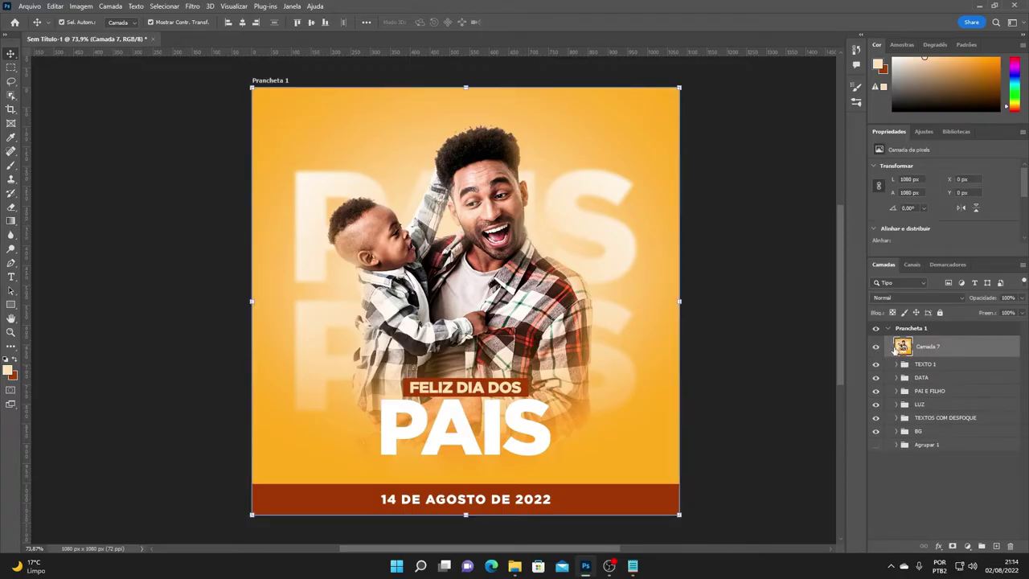
Step: Hide and re-show the underlying groups to verify Camada 7
{"action": "left_click_drag", "start_coordinate": [876, 376], "coordinate": [877, 436]}
{"action": "left_click", "coordinate": [877, 350]}
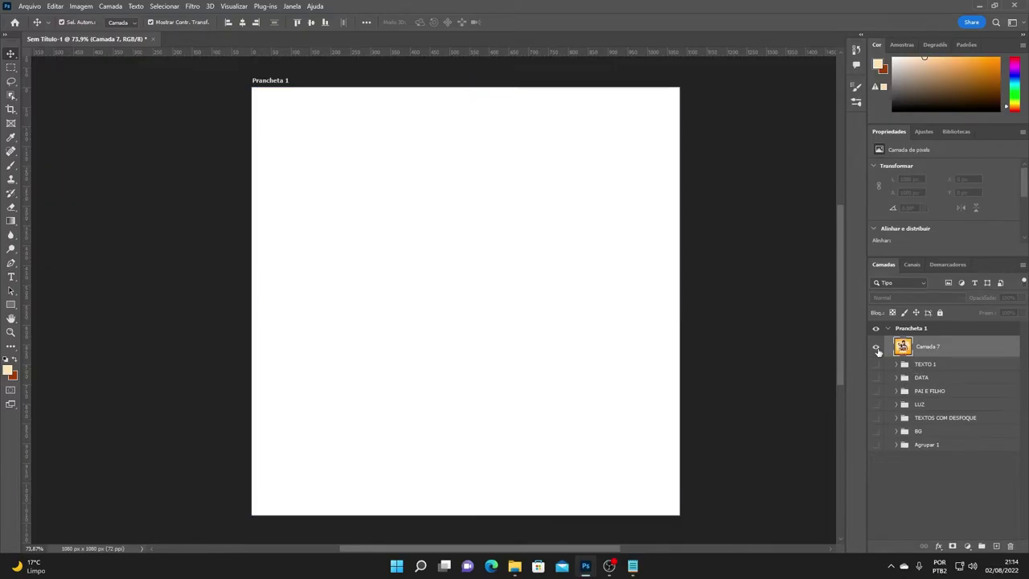
{"action": "left_click", "coordinate": [877, 350]}
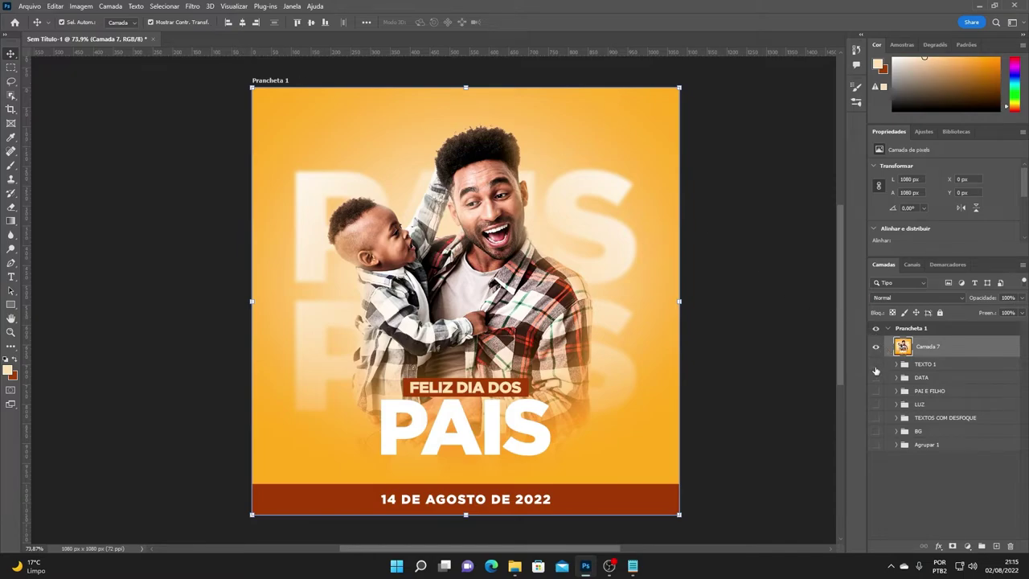
{"action": "left_click_drag", "start_coordinate": [876, 365], "coordinate": [876, 431]}
Step: Apply Camera Raw to Camada 7: Textura +10, Claridade +8, Vibração -9, Pretos -5
{"action": "left_click", "coordinate": [191, 7]}
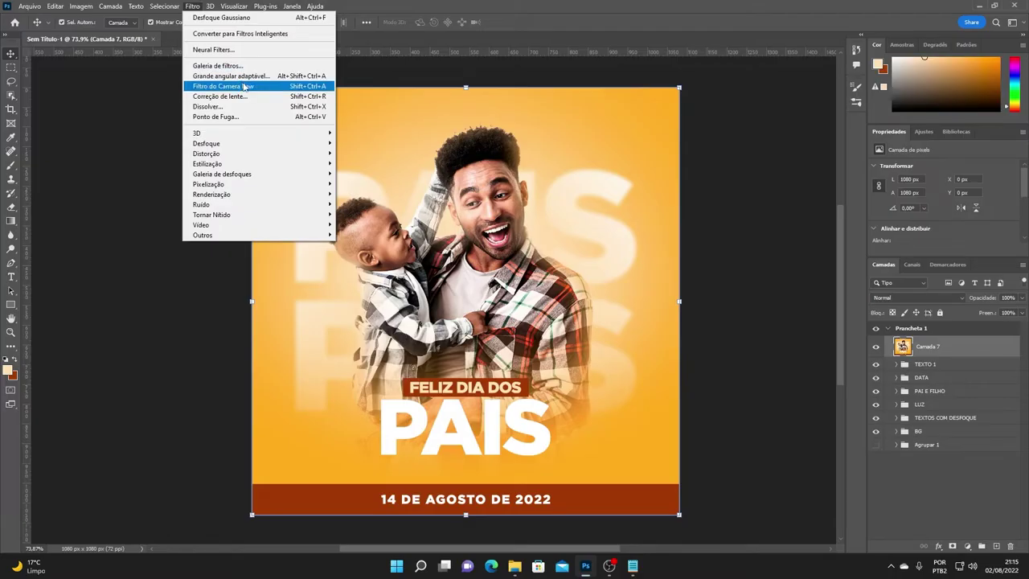
{"action": "left_click", "coordinate": [237, 89]}
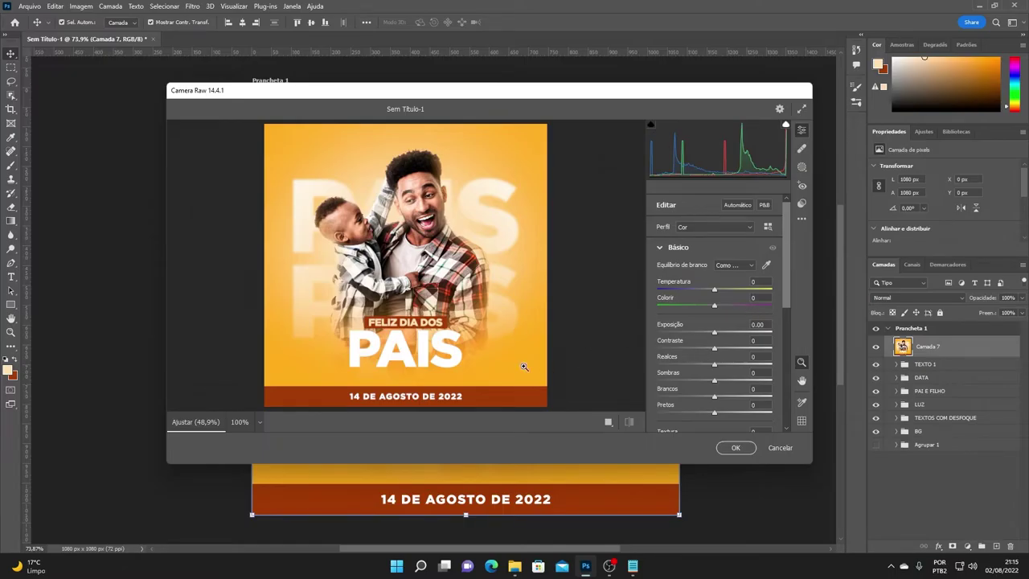
{"action": "scroll", "coordinate": [744, 370], "scroll_direction": "down", "scroll_amount": 2}
{"action": "scroll", "coordinate": [707, 368], "scroll_direction": "down", "scroll_amount": 4}
{"action": "scroll", "coordinate": [669, 361], "scroll_direction": "up", "scroll_amount": 6}
{"action": "scroll", "coordinate": [683, 309], "scroll_direction": "down", "scroll_amount": 4}
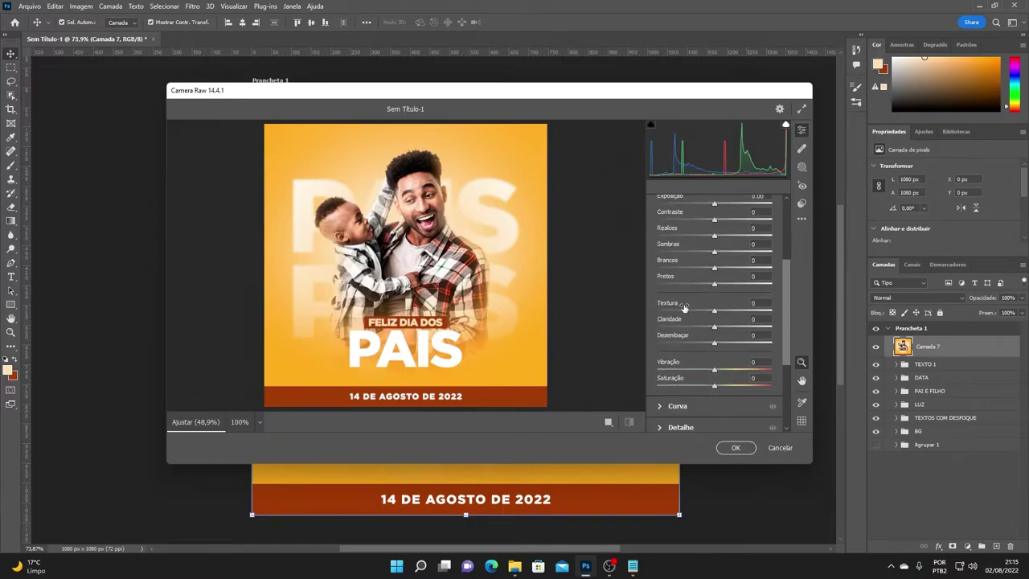
{"action": "mouse_move", "coordinate": [712, 312]}
{"action": "left_mouse_down"}
{"action": "mouse_move", "coordinate": [721, 312]}
{"action": "mouse_move", "coordinate": [711, 287]}
{"action": "left_mouse_up"}
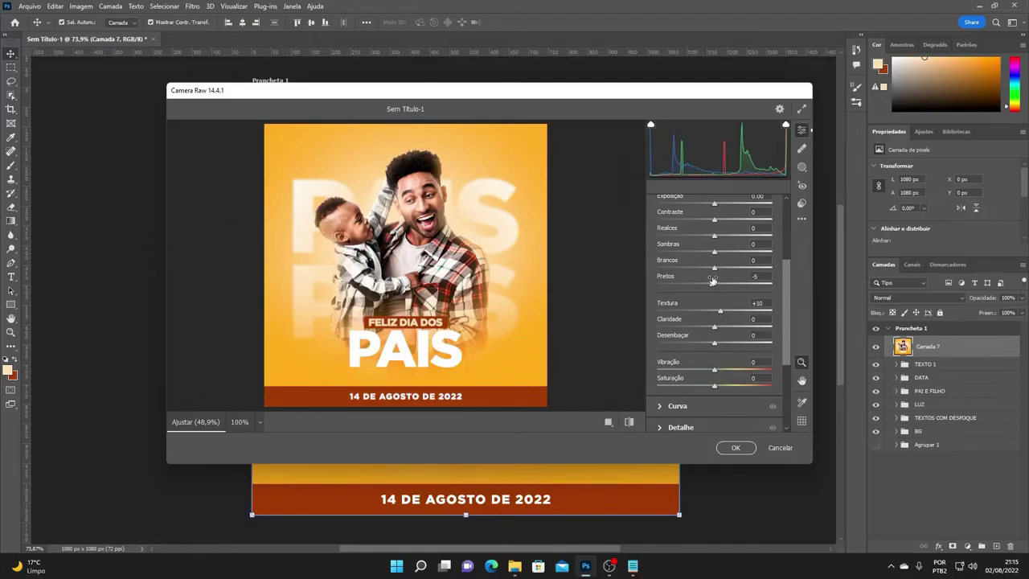
{"action": "left_click_drag", "start_coordinate": [717, 329], "coordinate": [721, 328]}
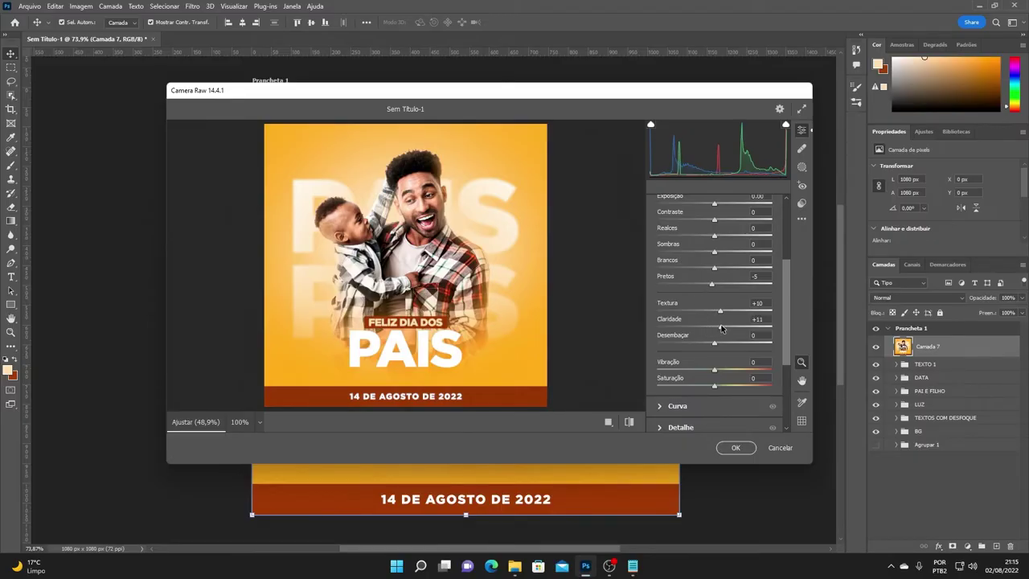
{"action": "left_click_drag", "start_coordinate": [716, 370], "coordinate": [709, 371]}
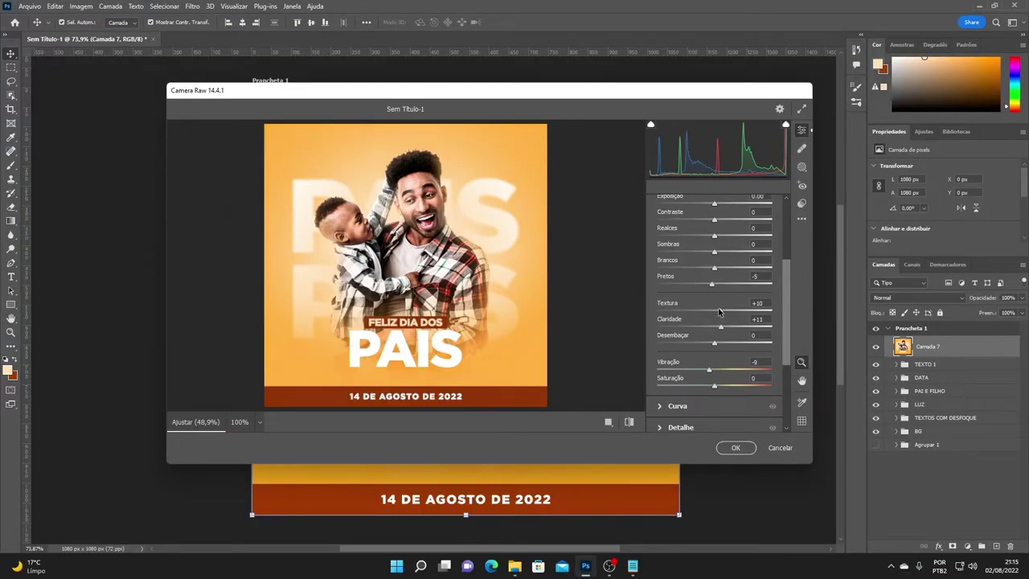
{"action": "left_click_drag", "start_coordinate": [721, 326], "coordinate": [720, 328]}
{"action": "left_click", "coordinate": [738, 449]}
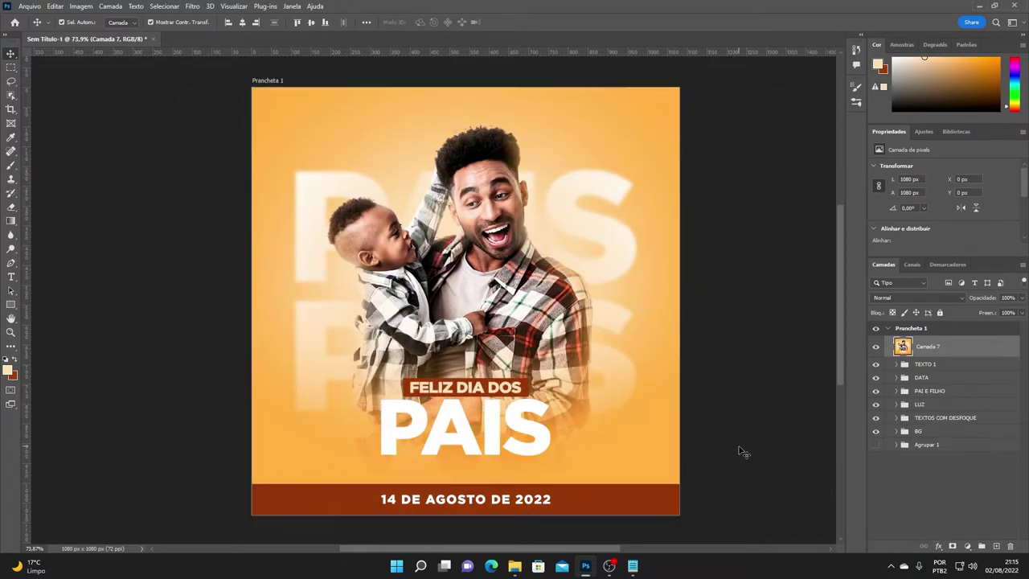
Step: Select the Brush tool with the soft round preset
{"action": "scroll", "coordinate": [375, 326], "scroll_direction": "down", "scroll_amount": 3}
{"action": "scroll", "coordinate": [419, 308], "scroll_direction": "up", "scroll_amount": 3}
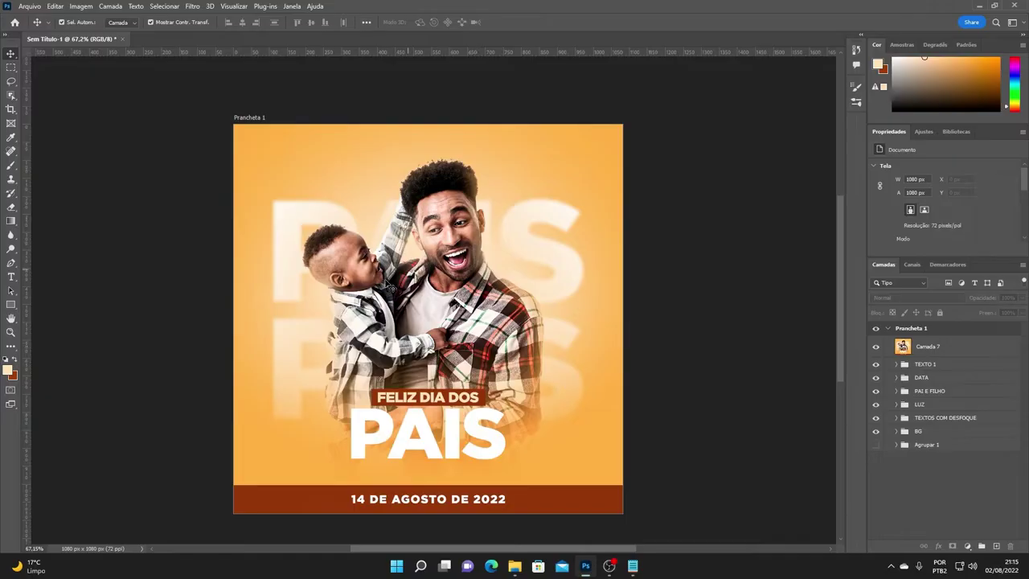
{"action": "scroll", "coordinate": [419, 308], "scroll_direction": "up", "scroll_amount": 1}
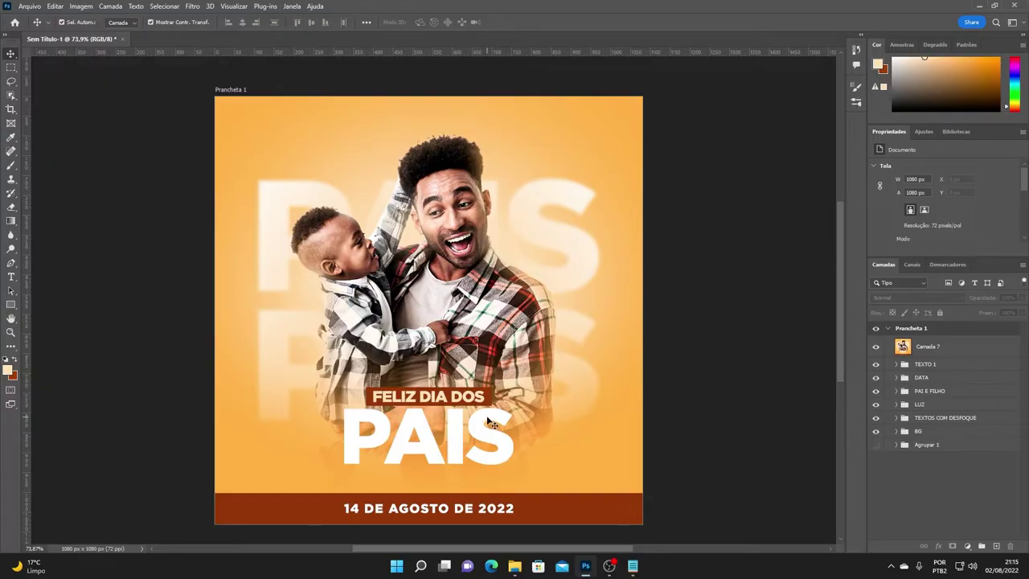
{"action": "left_click", "coordinate": [11, 167]}
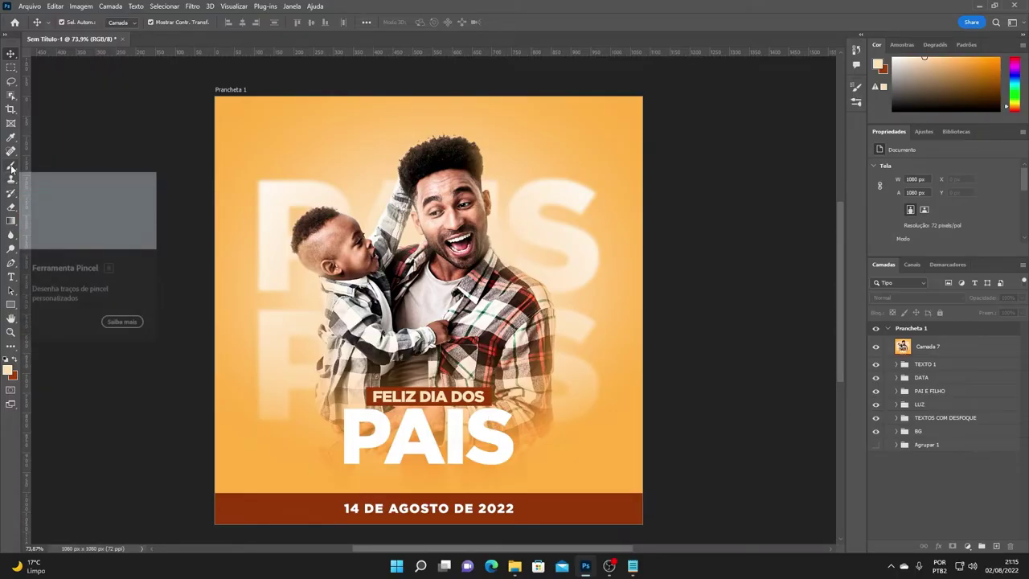
{"action": "left_click", "coordinate": [91, 22]}
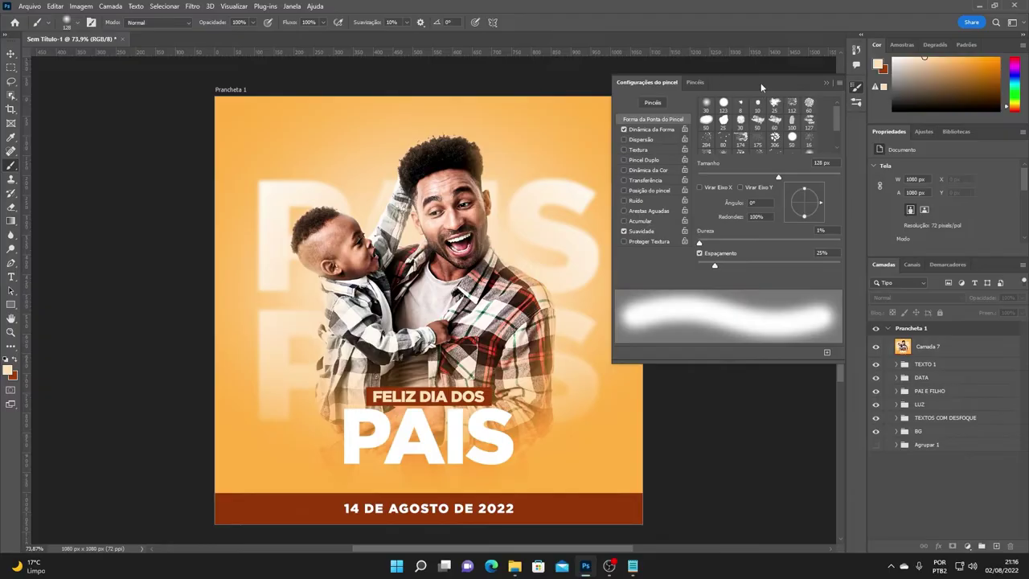
{"action": "left_click", "coordinate": [706, 105]}
{"action": "left_click", "coordinate": [836, 84]}
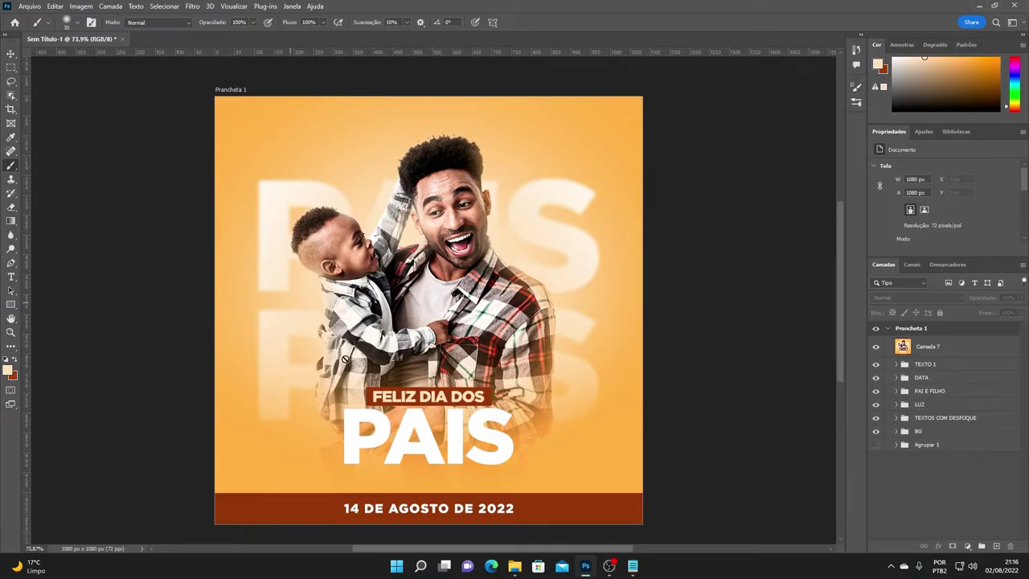
Step: Set the foreground colour to ffab2e from the palette notes and add an empty Camada 8
{"action": "left_click", "coordinate": [632, 566]}
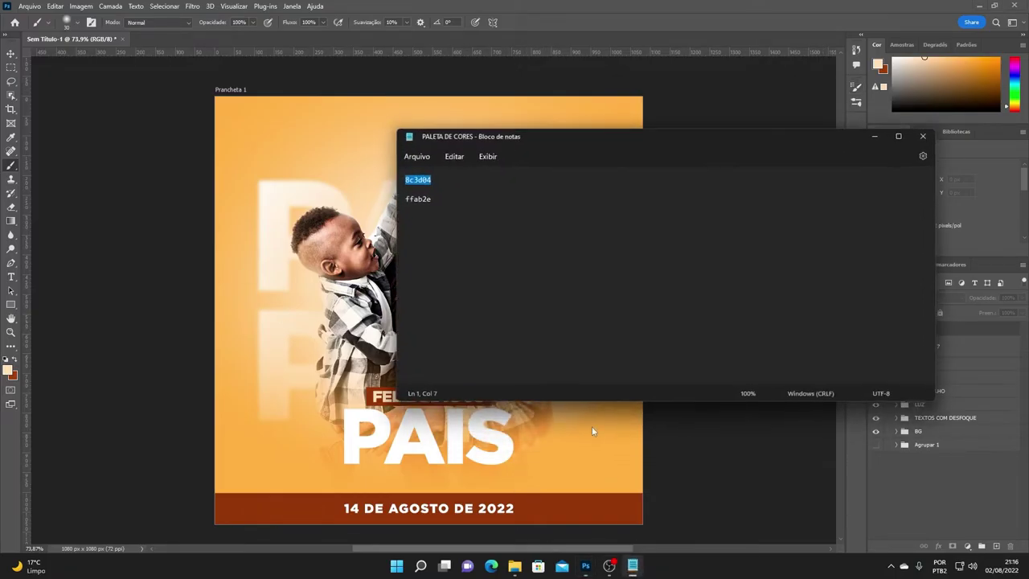
{"action": "double_click", "coordinate": [417, 196]}
{"action": "key", "text": "ctrl+c"}
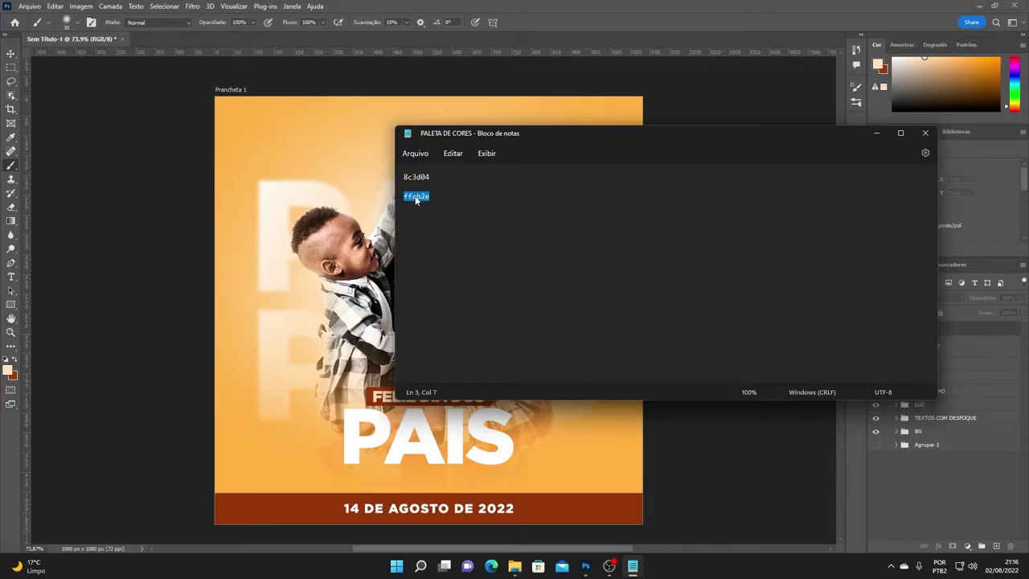
{"action": "left_click", "coordinate": [877, 133]}
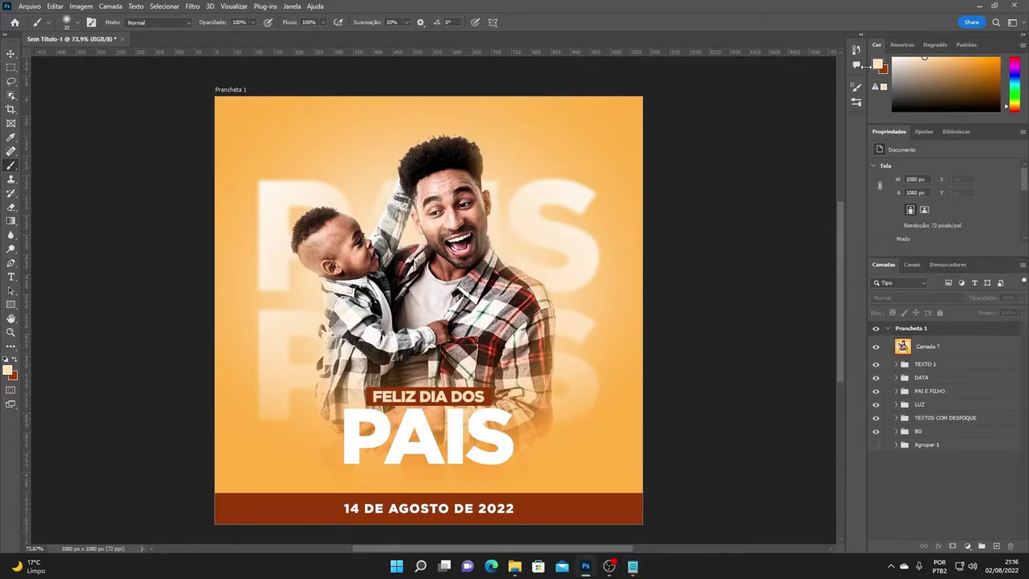
{"action": "left_click", "coordinate": [879, 67]}
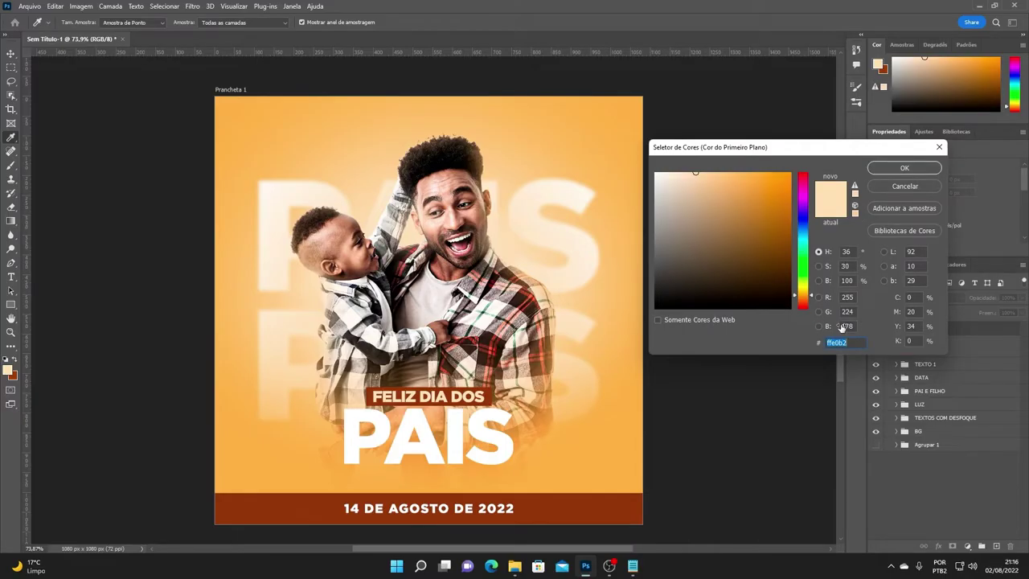
{"action": "key", "text": "ctrl+v"}
{"action": "left_click", "coordinate": [893, 167]}
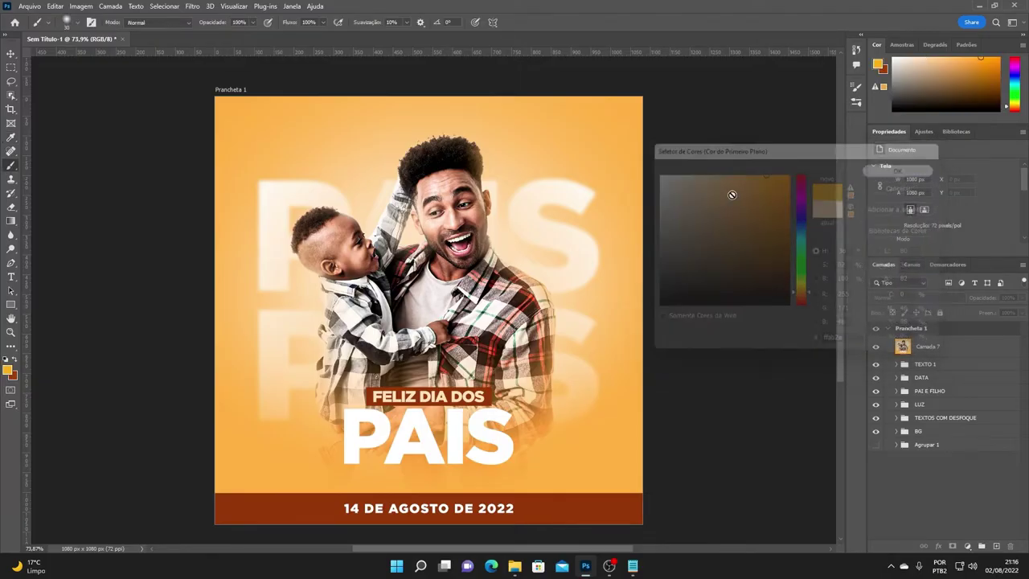
{"action": "left_click", "coordinate": [995, 546]}
Step: With a ~403 px soft brush, dab orange beside the father's head and the child's arm and face
{"action": "mouse_move", "coordinate": [481, 238]}
{"action": "left_mouse_down"}
{"action": "mouse_move", "coordinate": [573, 240]}
{"action": "mouse_move", "coordinate": [479, 247]}
{"action": "left_mouse_up"}
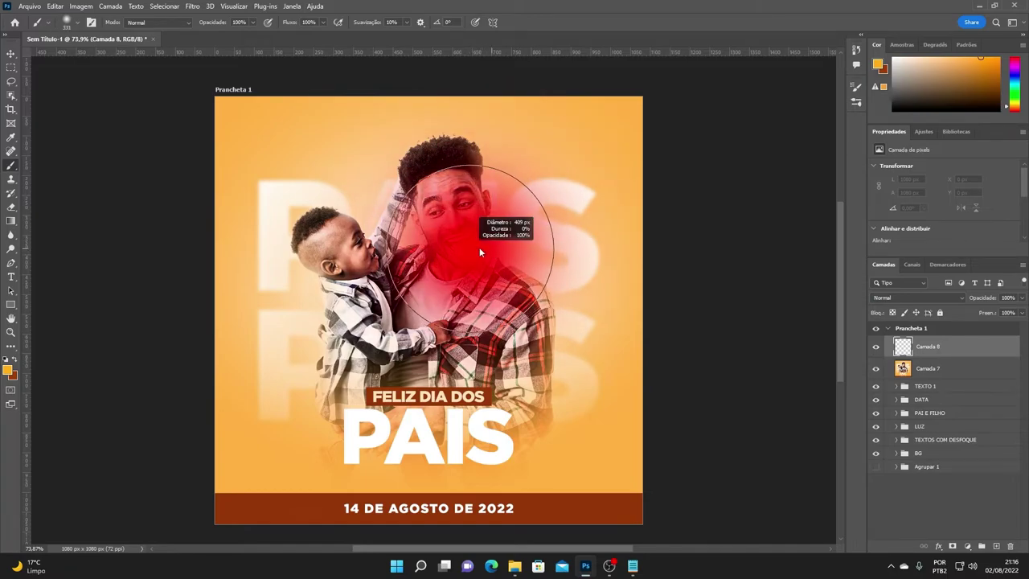
{"action": "scroll", "coordinate": [543, 263], "scroll_direction": "down", "scroll_amount": 2}
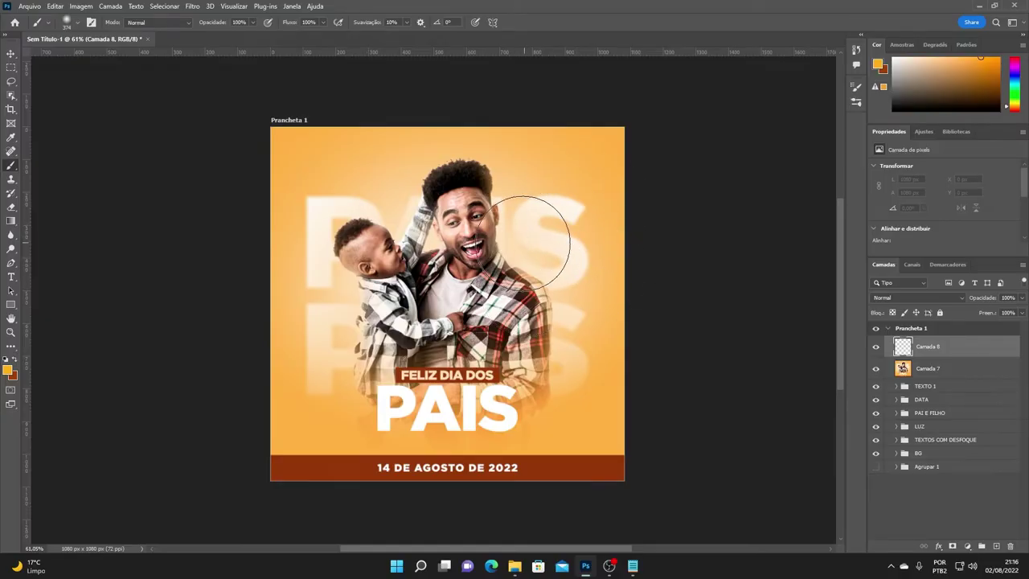
{"action": "left_click_drag", "start_coordinate": [526, 241], "coordinate": [530, 246]}
{"action": "left_click", "coordinate": [527, 241]}
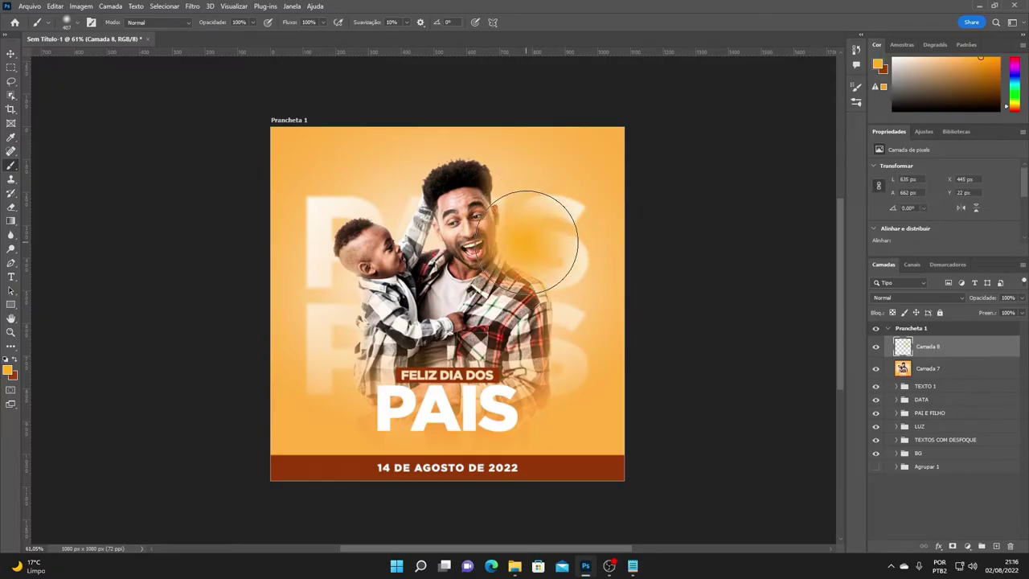
{"action": "left_click", "coordinate": [430, 232]}
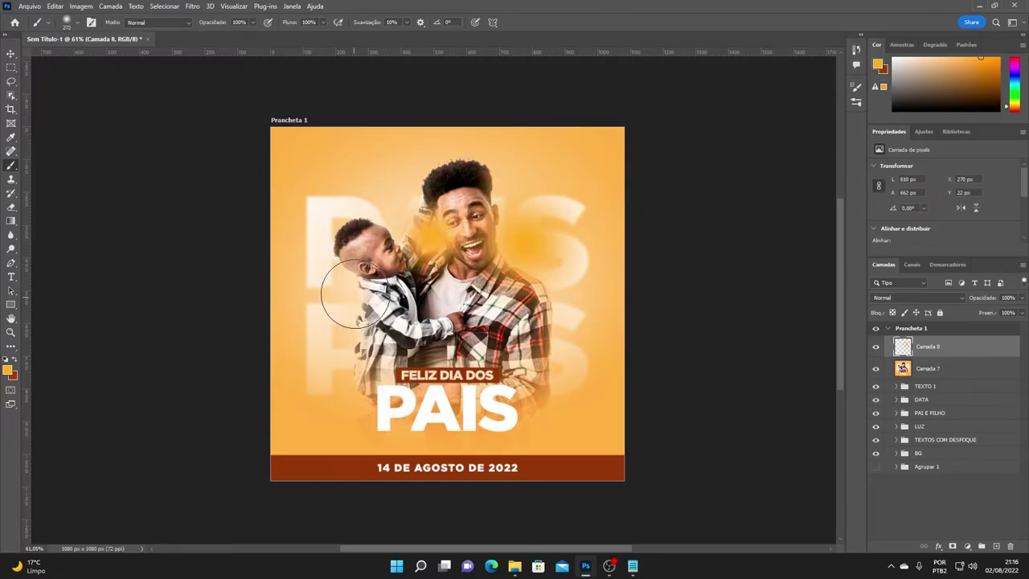
{"action": "left_click", "coordinate": [354, 283]}
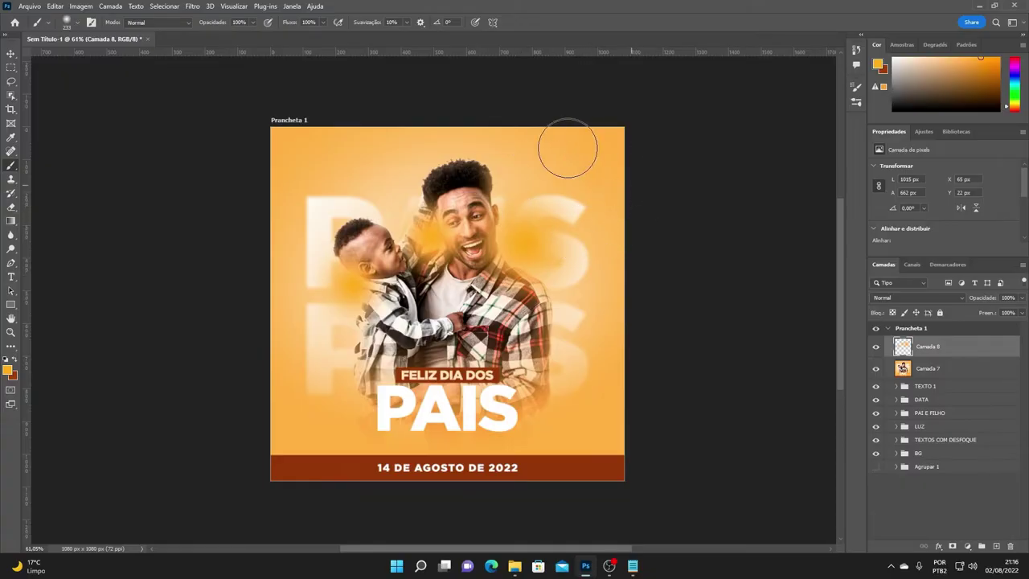
Step: Enlarge the brush to ~452 px and wash orange over the left letters and top edge
{"action": "left_click_drag", "start_coordinate": [364, 352], "coordinate": [423, 352]}
{"action": "left_click_drag", "start_coordinate": [290, 354], "coordinate": [287, 355]}
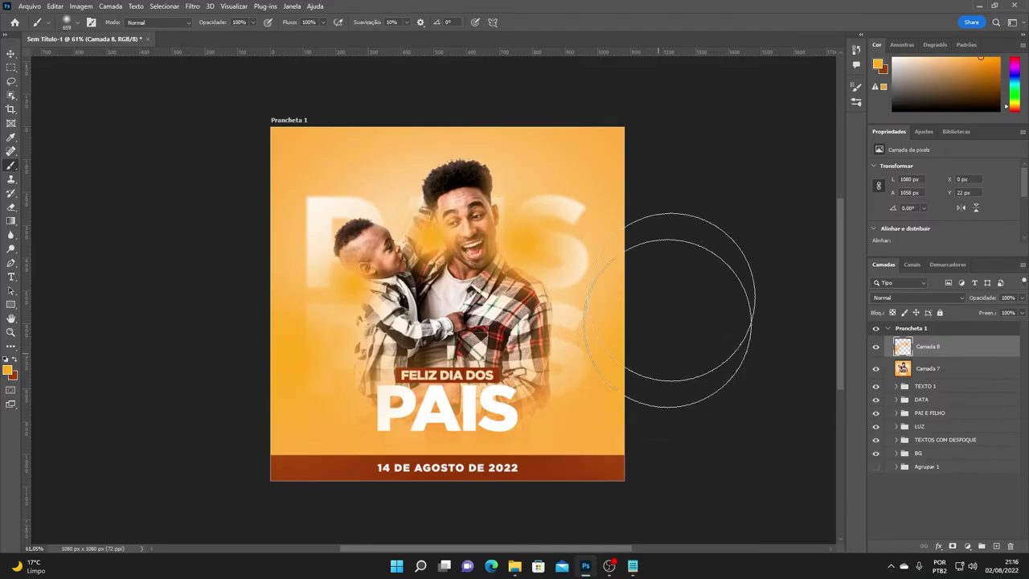
{"action": "left_click", "coordinate": [636, 110]}
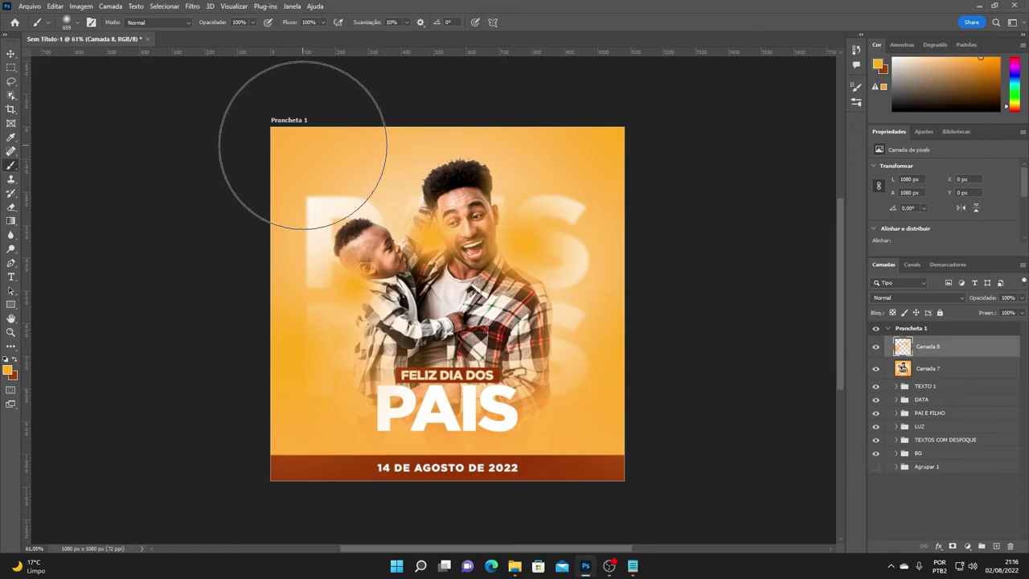
{"action": "scroll", "coordinate": [641, 470], "scroll_direction": "down", "scroll_amount": 2}
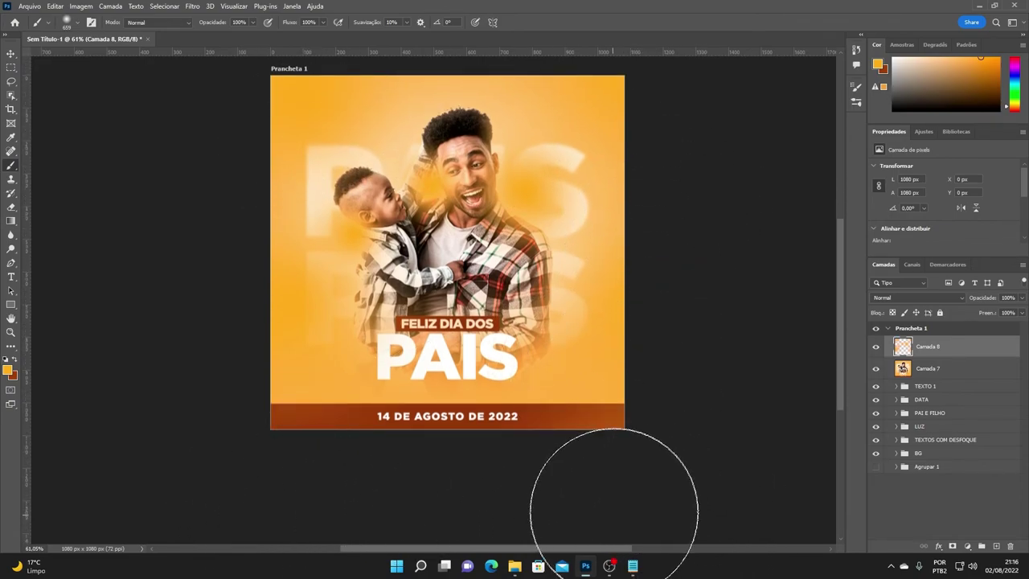
{"action": "scroll", "coordinate": [434, 201], "scroll_direction": "up", "scroll_amount": 1}
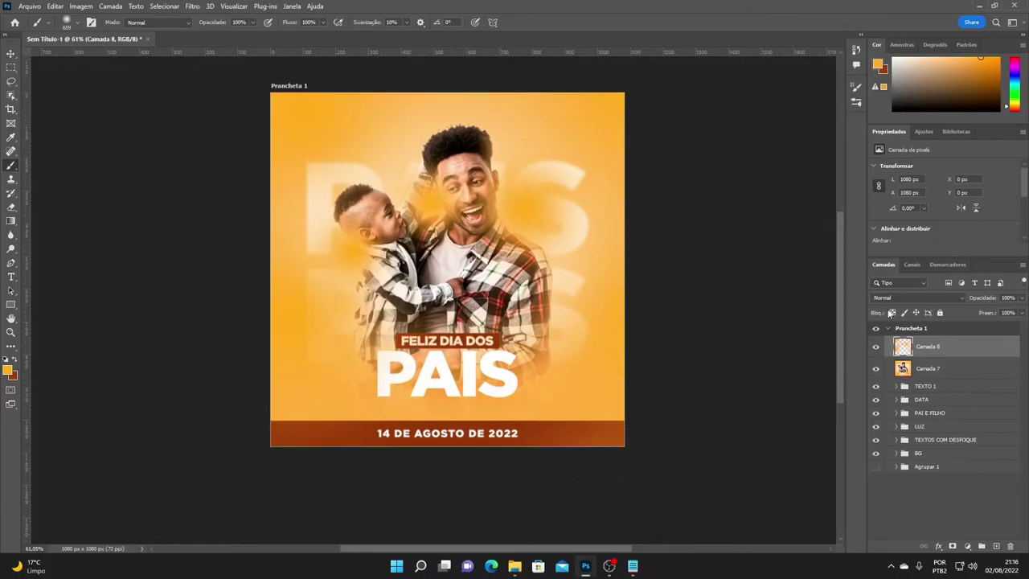
{"action": "left_click", "coordinate": [890, 297]}
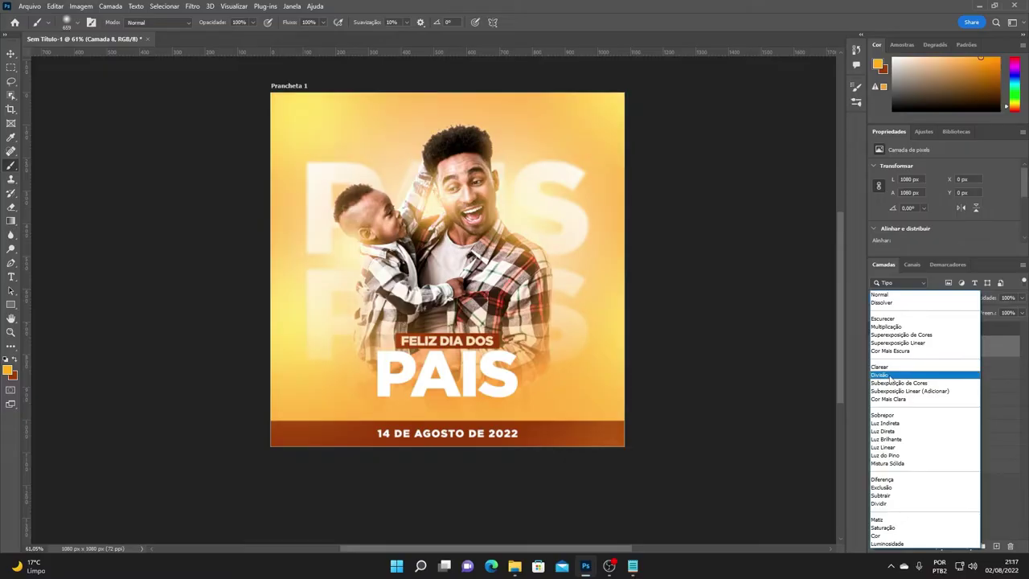
Step: Set Camada 8 to Divisão blend mode at 30% opacity
{"action": "left_click", "coordinate": [890, 377]}
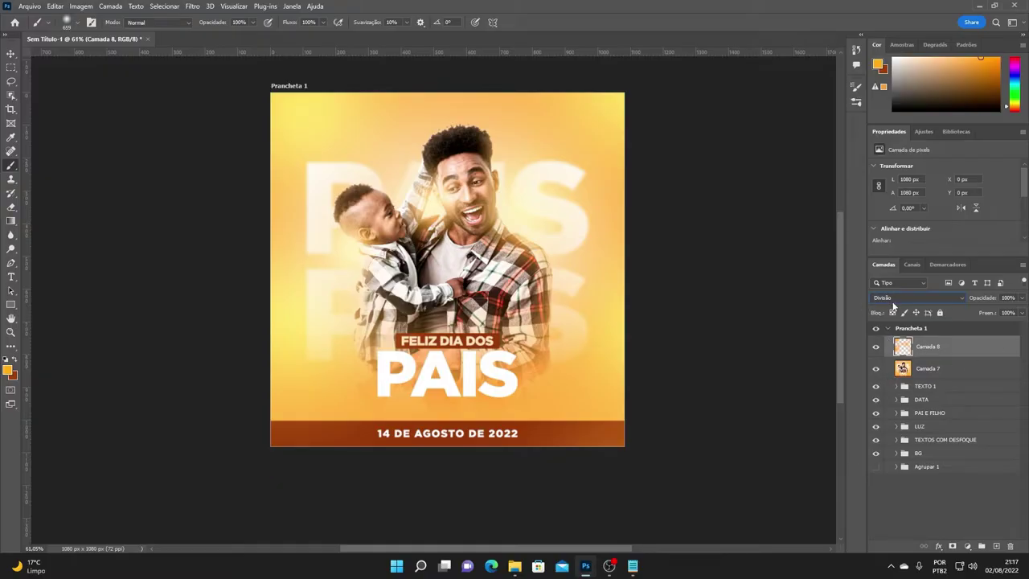
{"action": "left_click", "coordinate": [1023, 299]}
{"action": "left_click", "coordinate": [991, 313]}
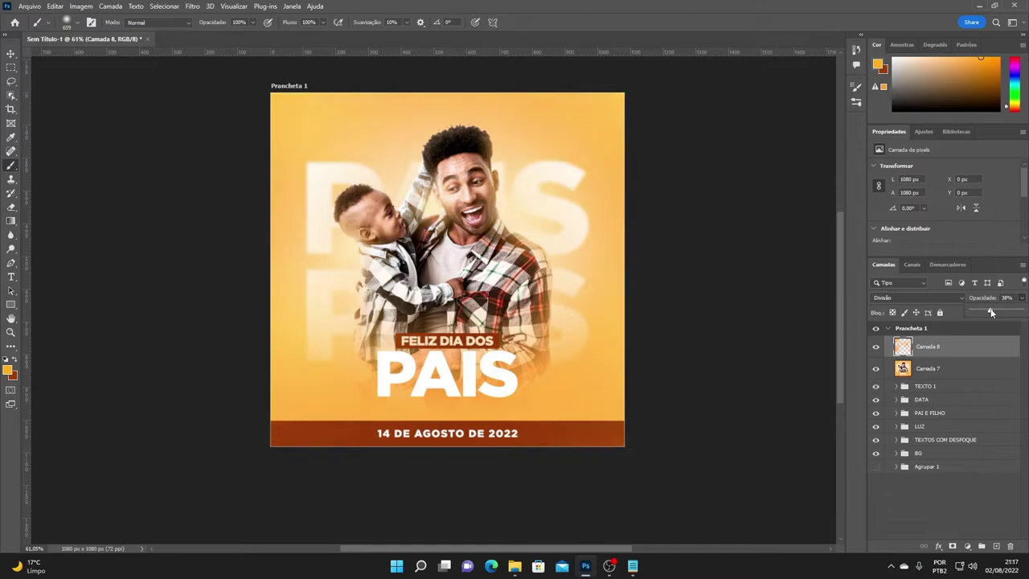
{"action": "left_click", "coordinate": [982, 311]}
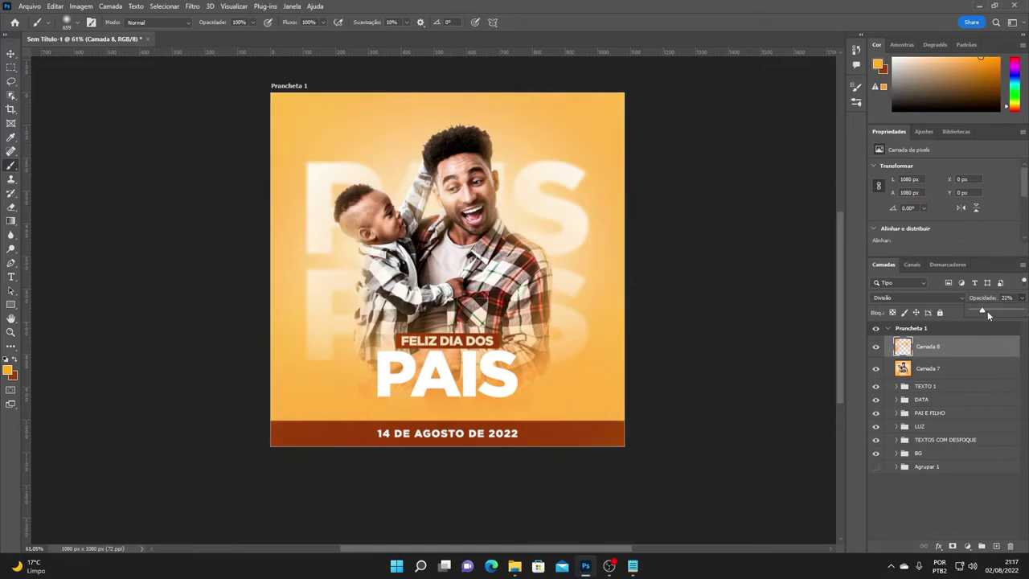
{"action": "left_click", "coordinate": [997, 298]}
Step: Add Camada 9 and paint white into the top-right corner
{"action": "left_click", "coordinate": [996, 546]}
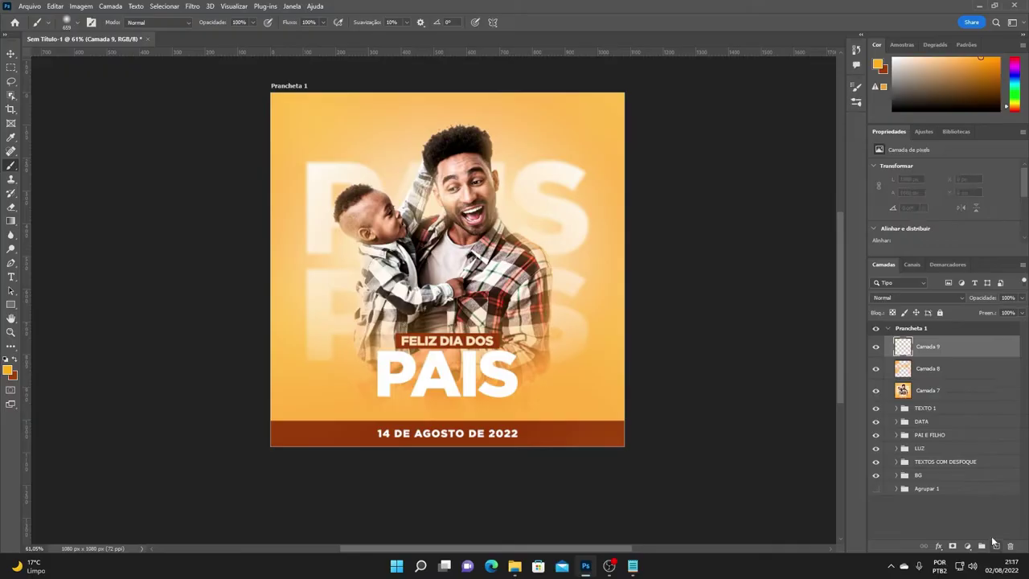
{"action": "scroll", "coordinate": [590, 400], "scroll_direction": "up", "scroll_amount": 1}
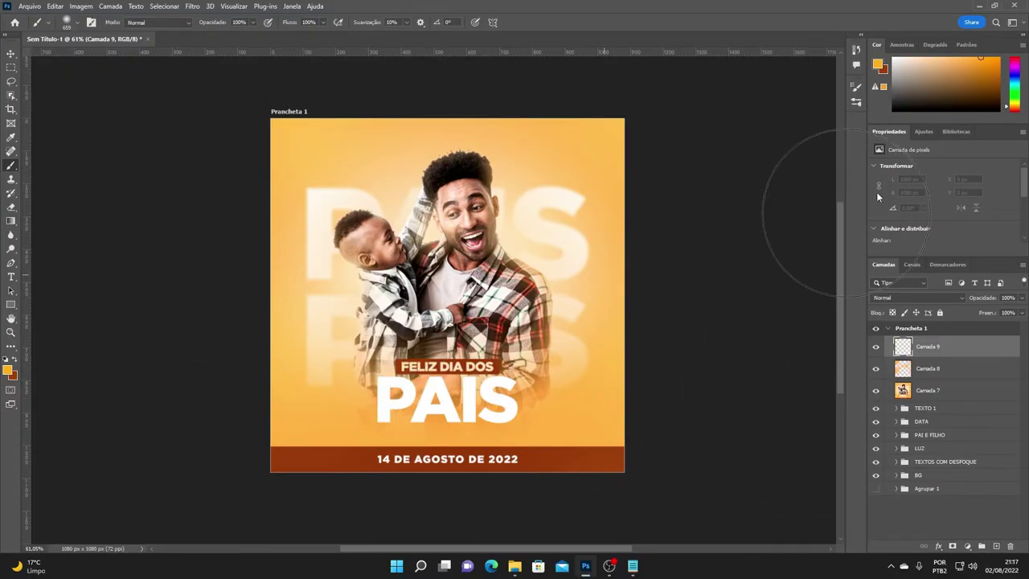
{"action": "left_click", "coordinate": [895, 60]}
{"action": "scroll", "coordinate": [611, 156], "scroll_direction": "up", "scroll_amount": 2}
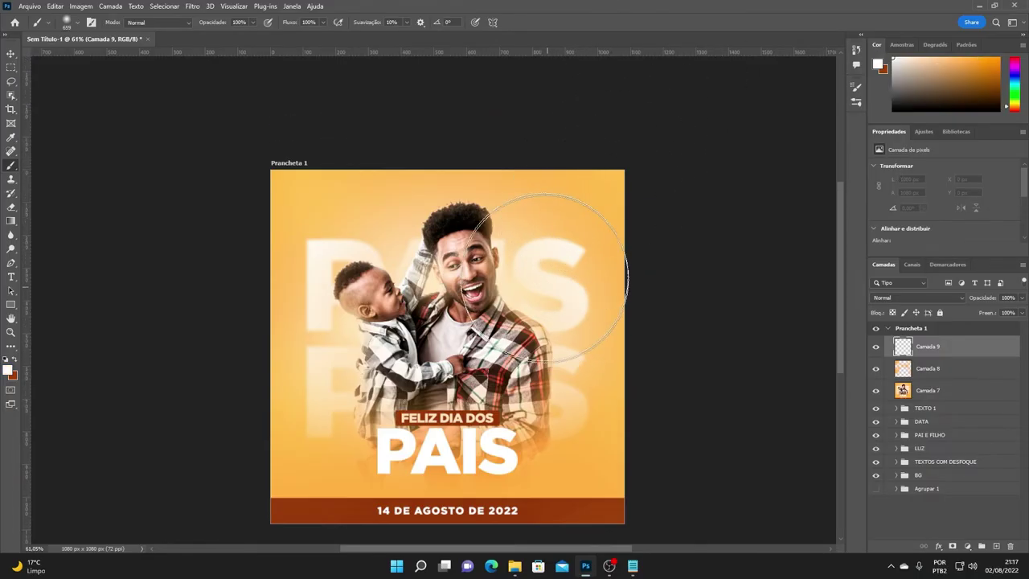
{"action": "scroll", "coordinate": [599, 201], "scroll_direction": "down", "scroll_amount": 1}
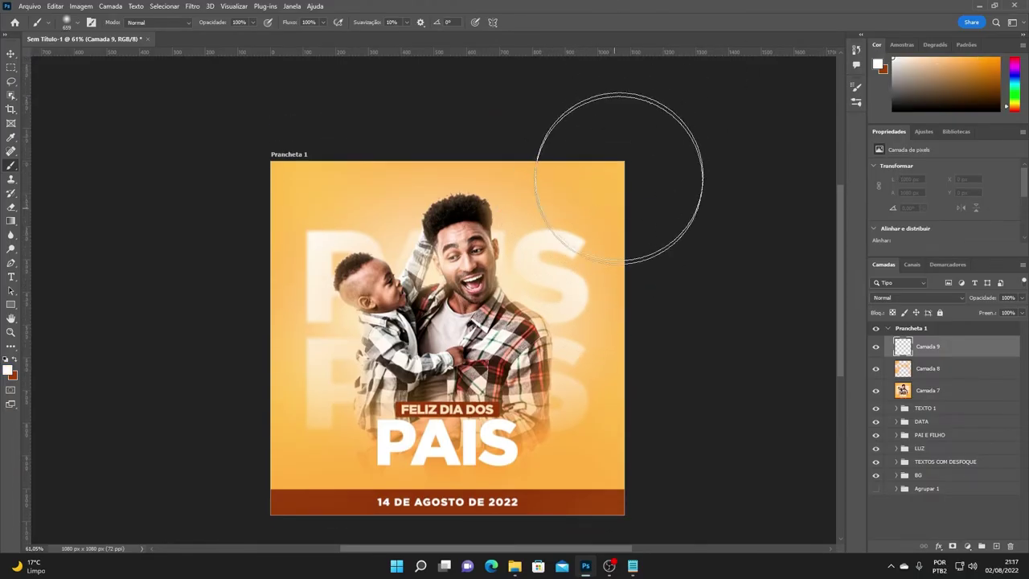
{"action": "left_click", "coordinate": [625, 146]}
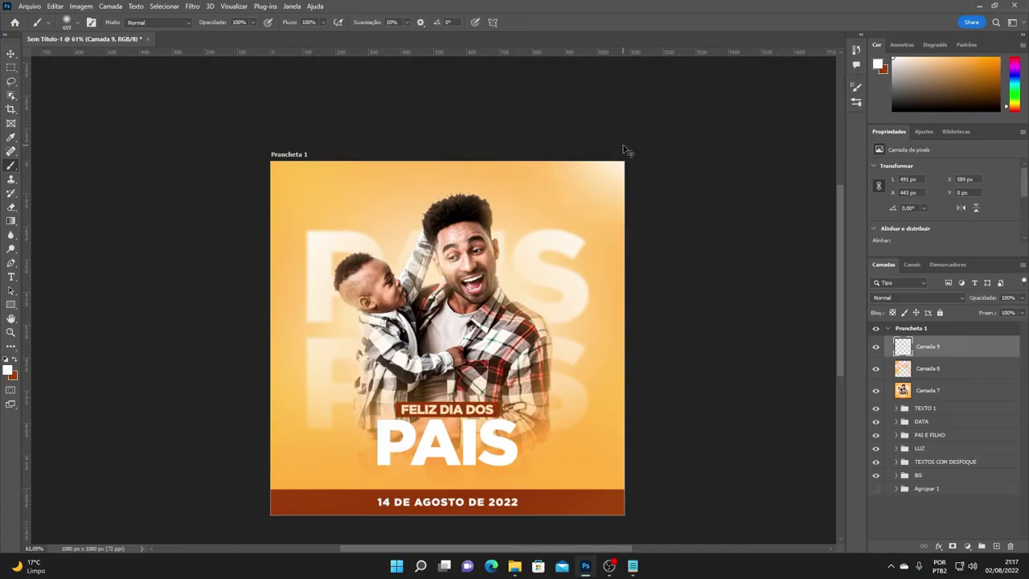
Step: Paint white light at the top-right, top-left and lower-left, resizing the brush to ~490 px
{"action": "left_click", "coordinate": [625, 151]}
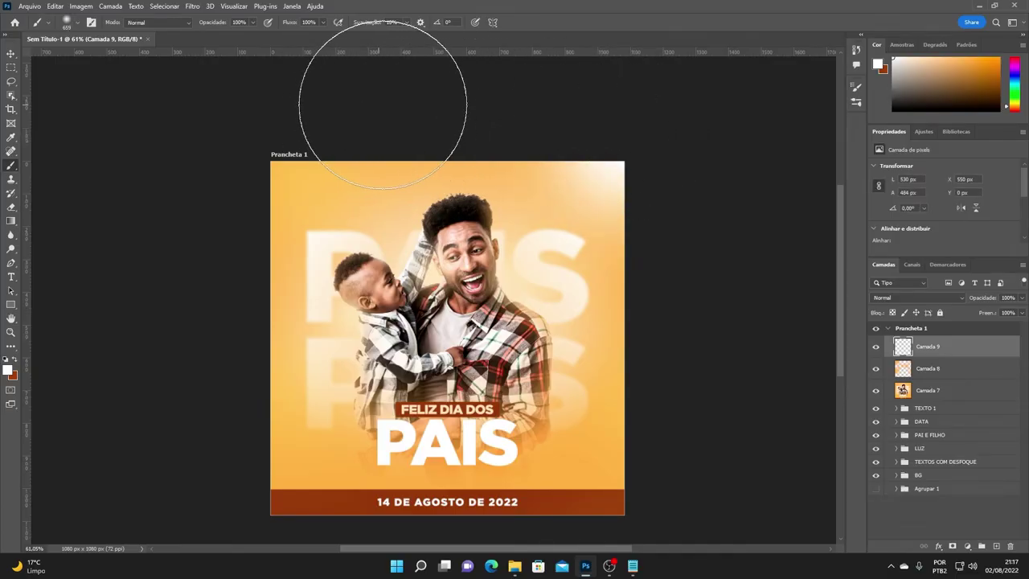
{"action": "left_click", "coordinate": [282, 168]}
{"action": "scroll", "coordinate": [310, 330], "scroll_direction": "down", "scroll_amount": 5}
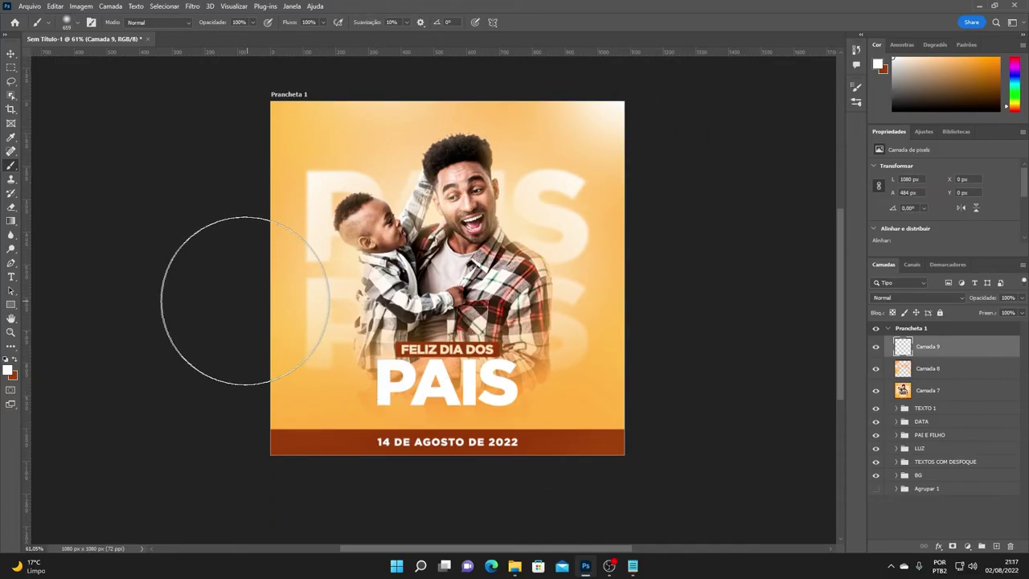
{"action": "left_click", "coordinate": [251, 508]}
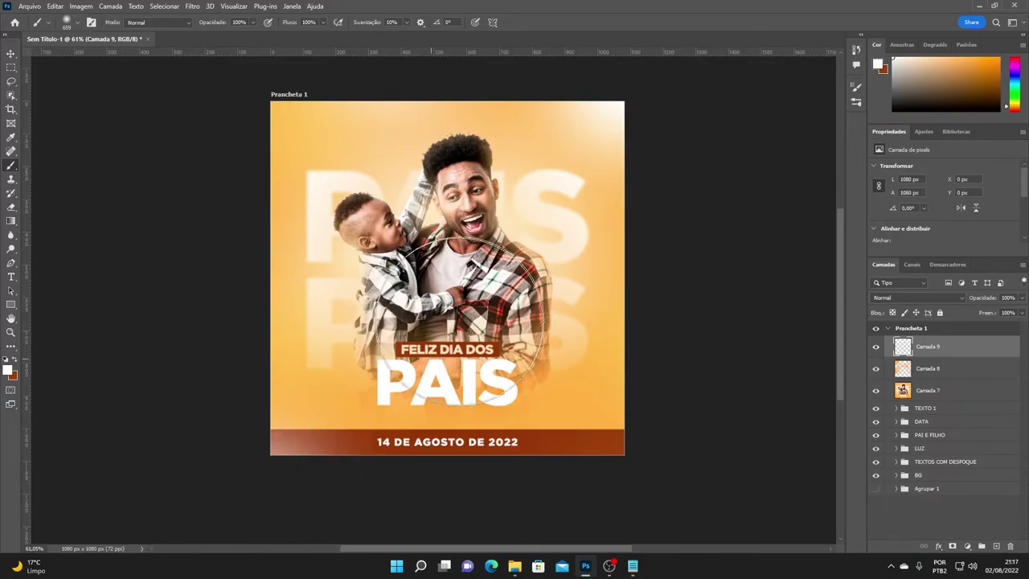
{"action": "scroll", "coordinate": [673, 407], "scroll_direction": "down", "scroll_amount": 4}
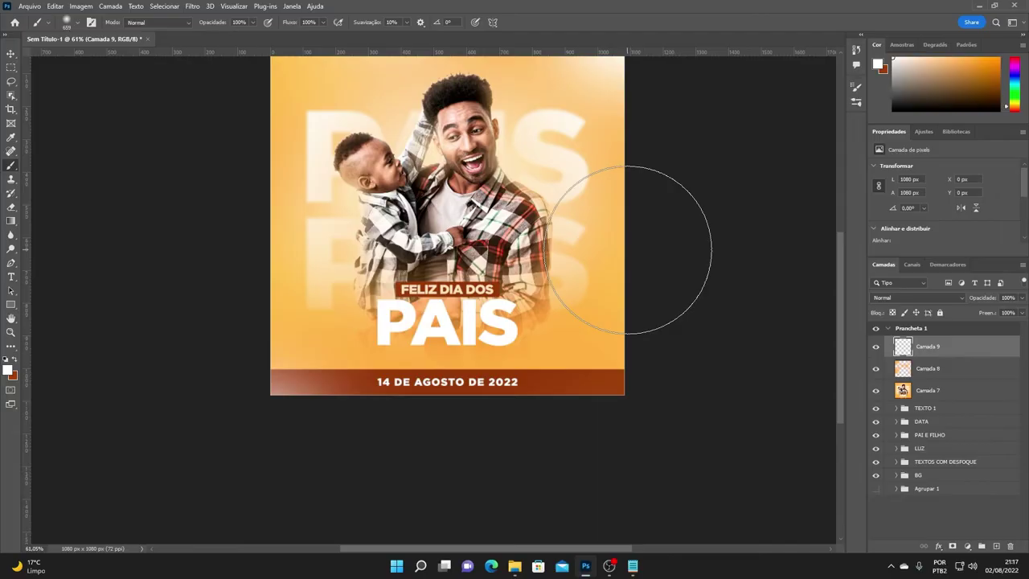
{"action": "scroll", "coordinate": [707, 225], "scroll_direction": "up", "scroll_amount": 3}
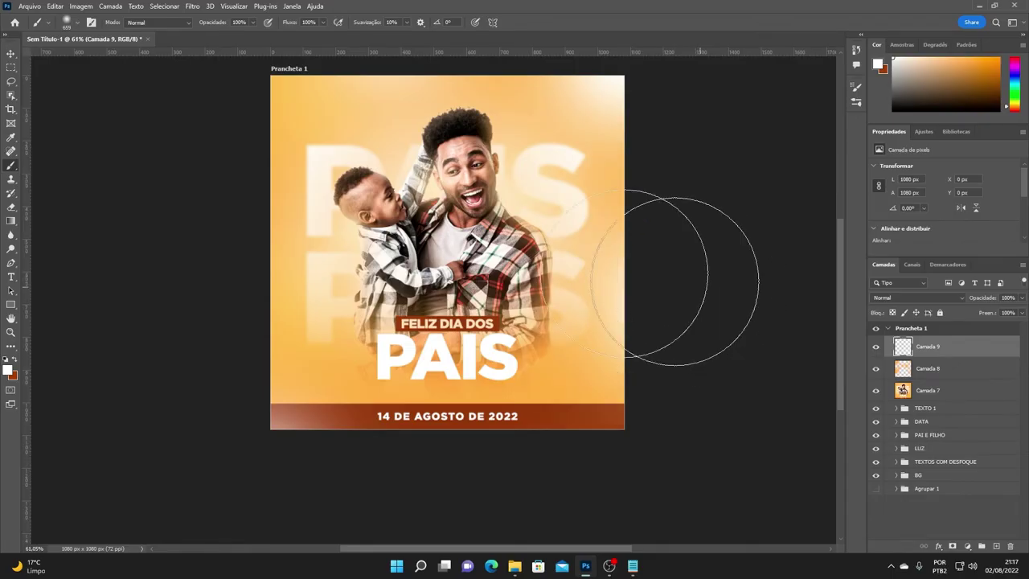
{"action": "scroll", "coordinate": [643, 138], "scroll_direction": "up", "scroll_amount": 3}
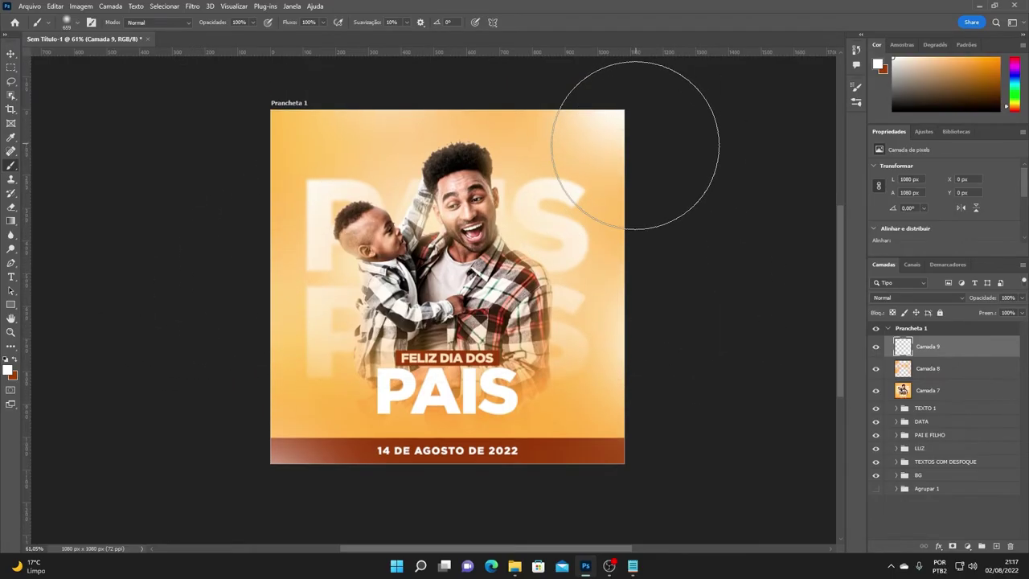
{"action": "left_click_drag", "start_coordinate": [345, 407], "coordinate": [310, 339]}
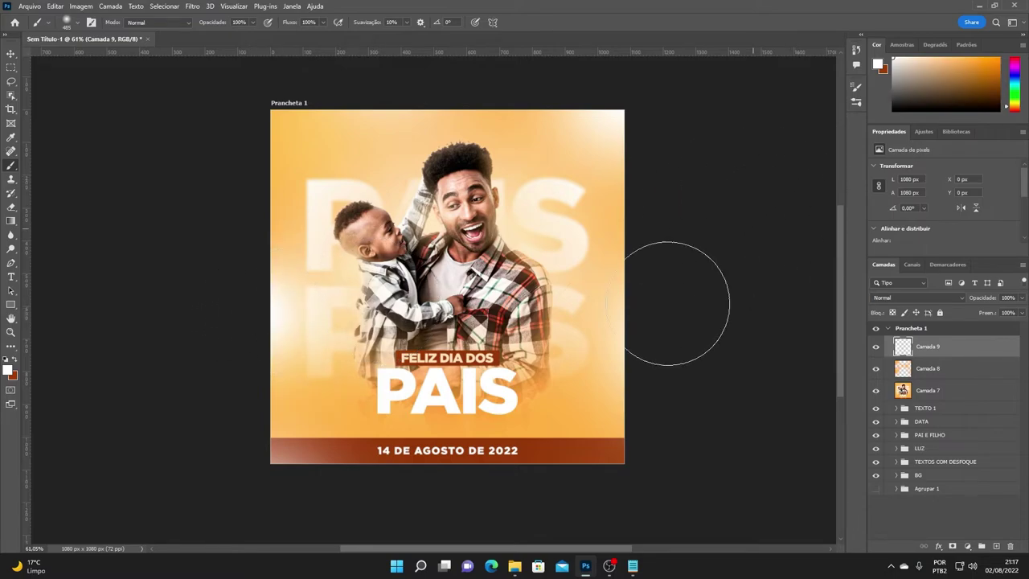
{"action": "scroll", "coordinate": [382, 185], "scroll_direction": "up", "scroll_amount": 1}
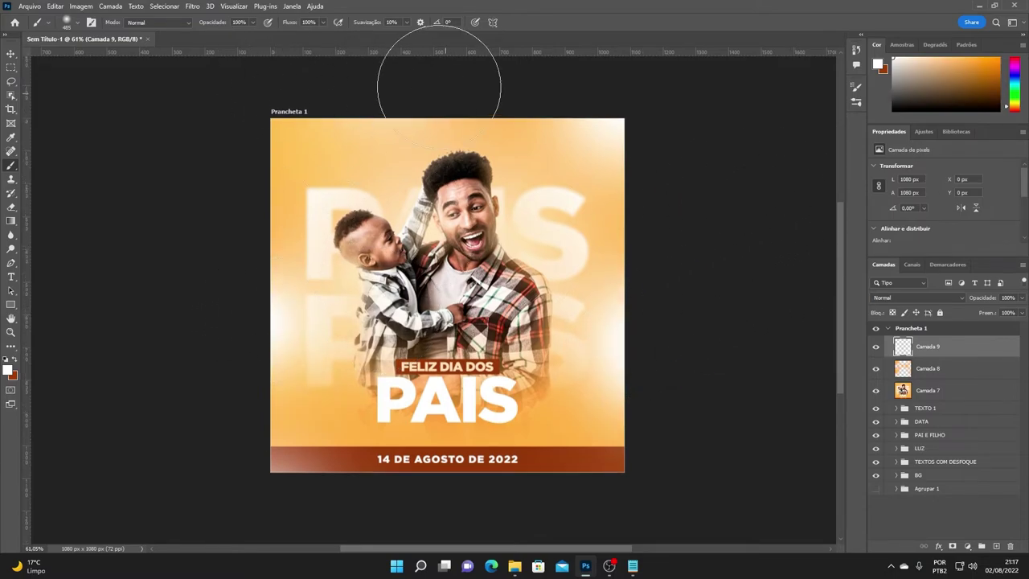
Step: Apply a Gaussian Blur of about 25 px radius to Camada 9's white light
{"action": "left_click", "coordinate": [196, 8]}
{"action": "mouse_move", "coordinate": [207, 144]}
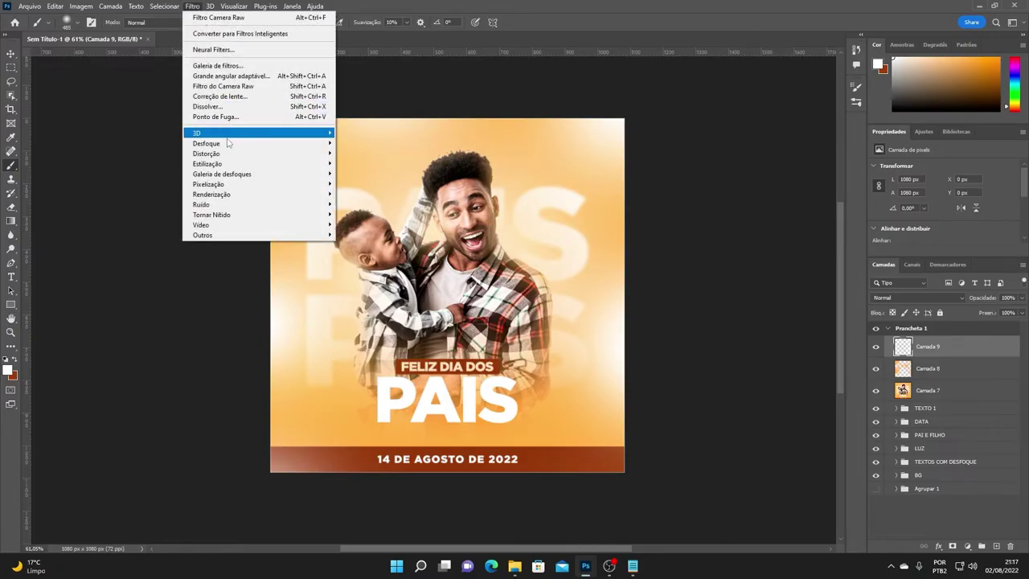
{"action": "left_click", "coordinate": [339, 204]}
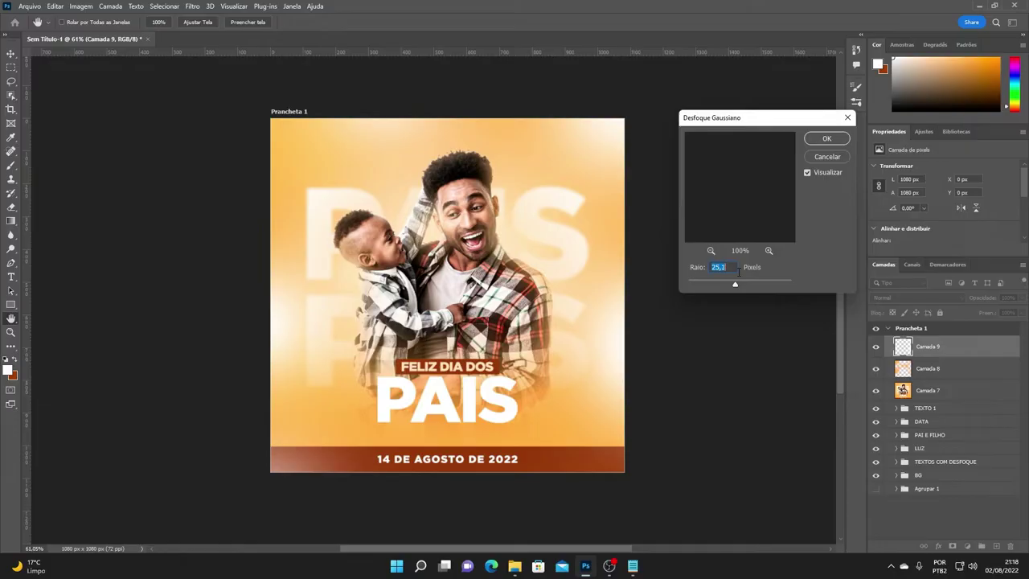
{"action": "left_click", "coordinate": [827, 138]}
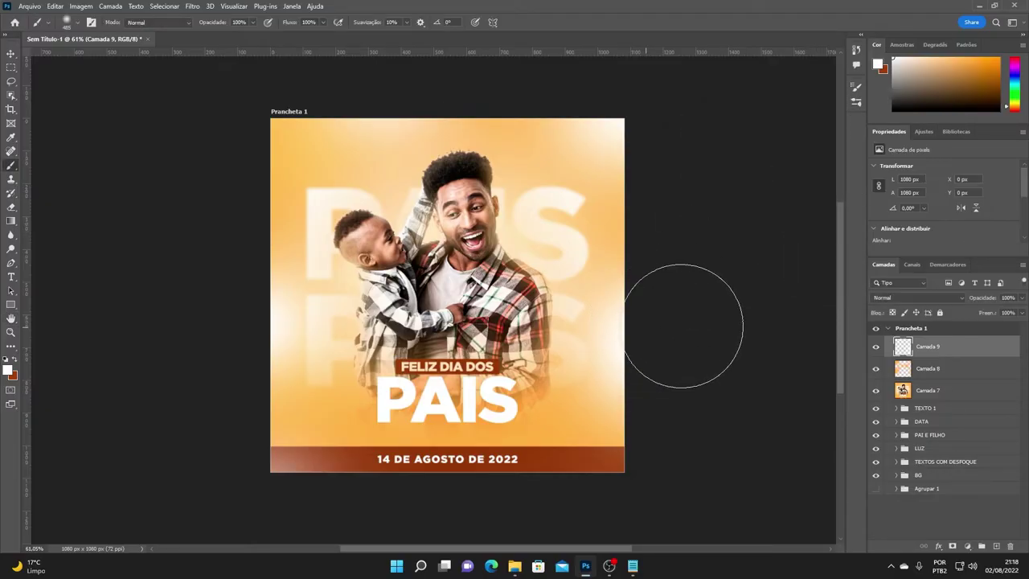
Step: Lower the light layer's opacity to 30%
{"action": "left_click", "coordinate": [1021, 298]}
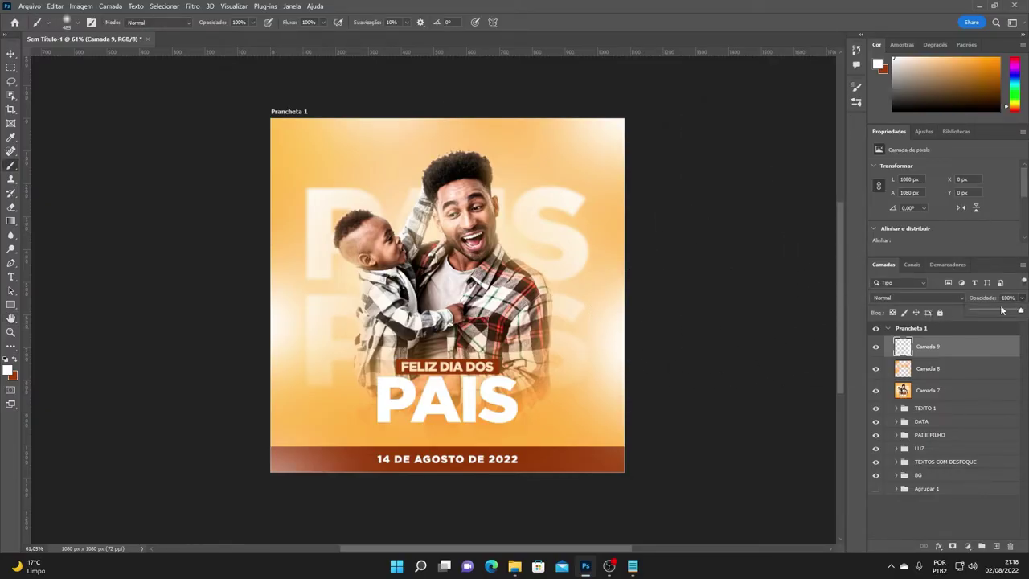
{"action": "left_click", "coordinate": [993, 313]}
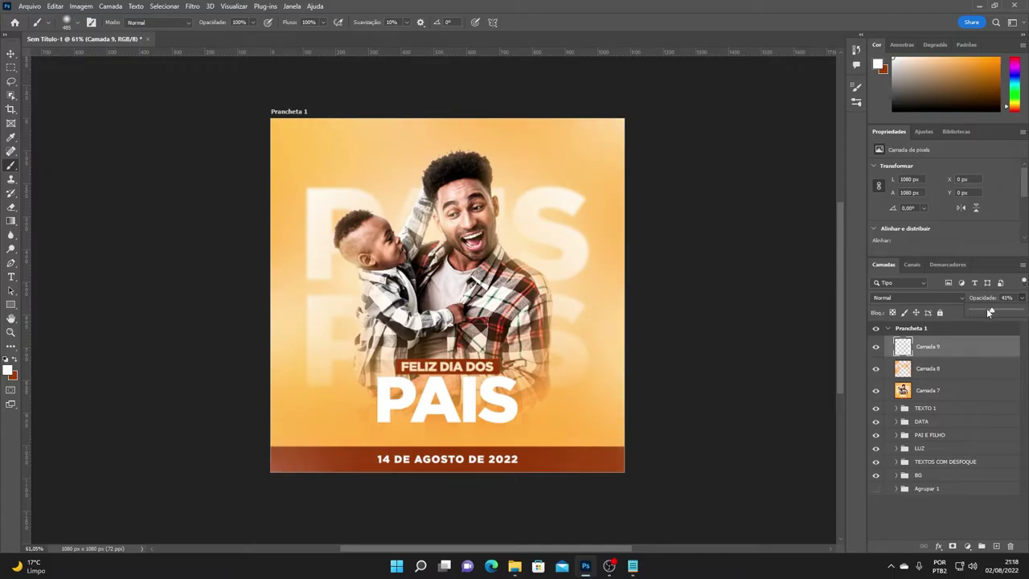
{"action": "left_click", "coordinate": [1007, 297]}
Step: Switch to the Move tool, clear the layer selection, and bring up the AULA DIA DOS PAIS folder
{"action": "left_click", "coordinate": [12, 53]}
{"action": "left_click", "coordinate": [142, 170]}
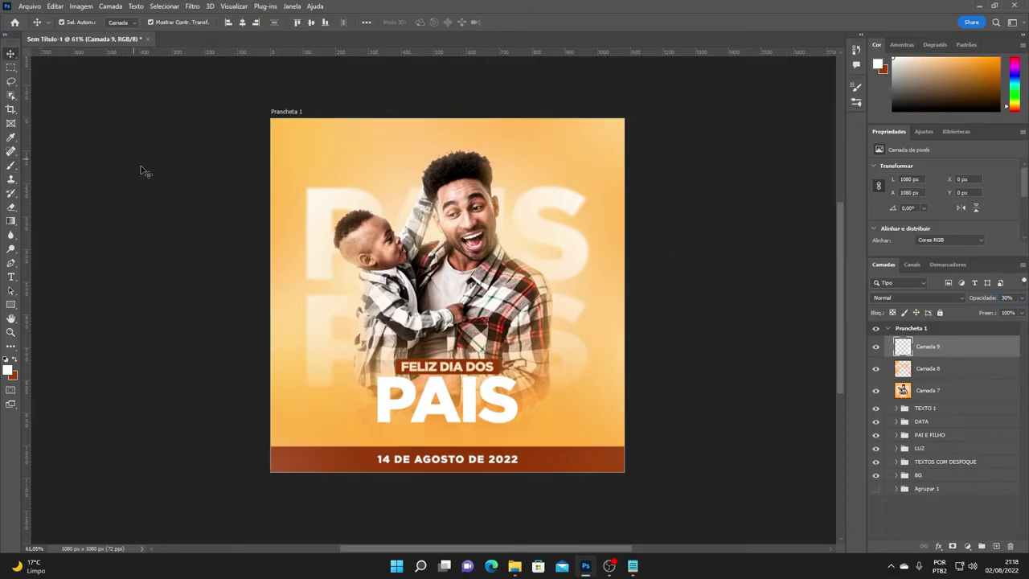
{"action": "scroll", "coordinate": [512, 341], "scroll_direction": "up", "scroll_amount": 1}
{"action": "scroll", "coordinate": [511, 341], "scroll_direction": "down", "scroll_amount": 1}
{"action": "scroll", "coordinate": [511, 340], "scroll_direction": "down", "scroll_amount": 1}
{"action": "scroll", "coordinate": [510, 341], "scroll_direction": "up", "scroll_amount": 2}
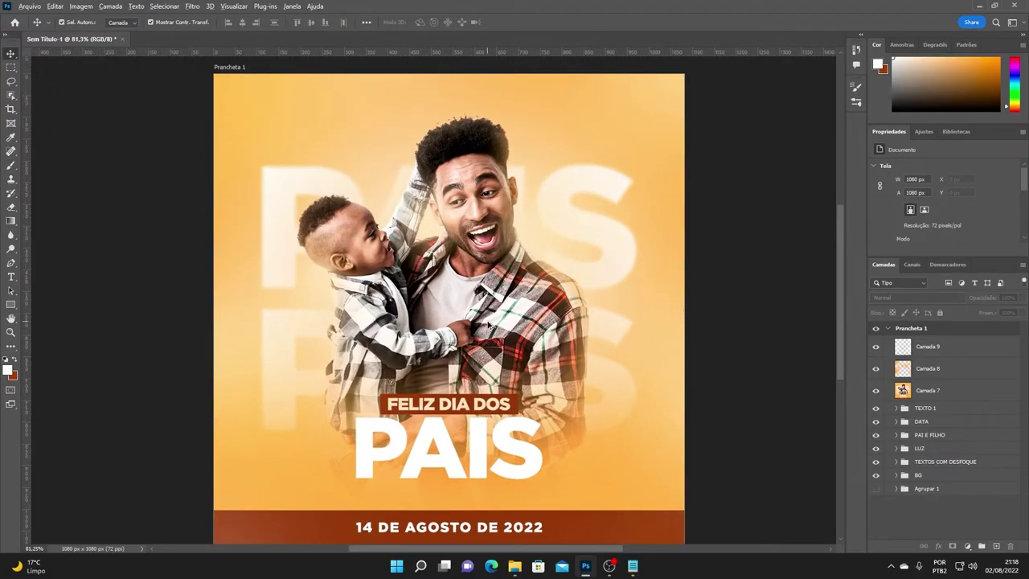
{"action": "scroll", "coordinate": [506, 340], "scroll_direction": "down", "scroll_amount": 1}
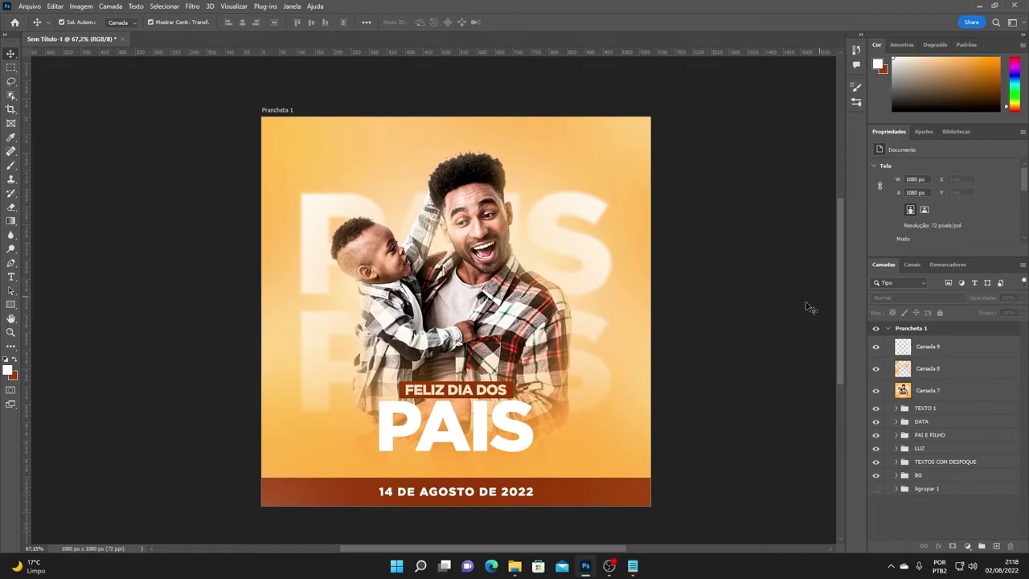
{"action": "left_click", "coordinate": [514, 565]}
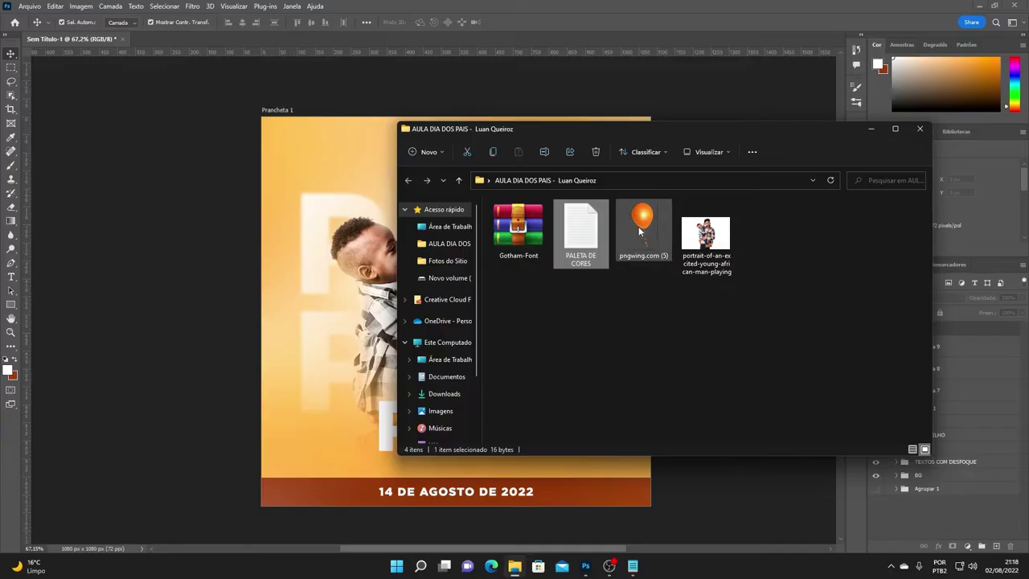
Step: Place the pngwing.com (5) orange balloon, shrink it and move it to the right edge
{"action": "left_click_drag", "start_coordinate": [638, 226], "coordinate": [374, 294]}
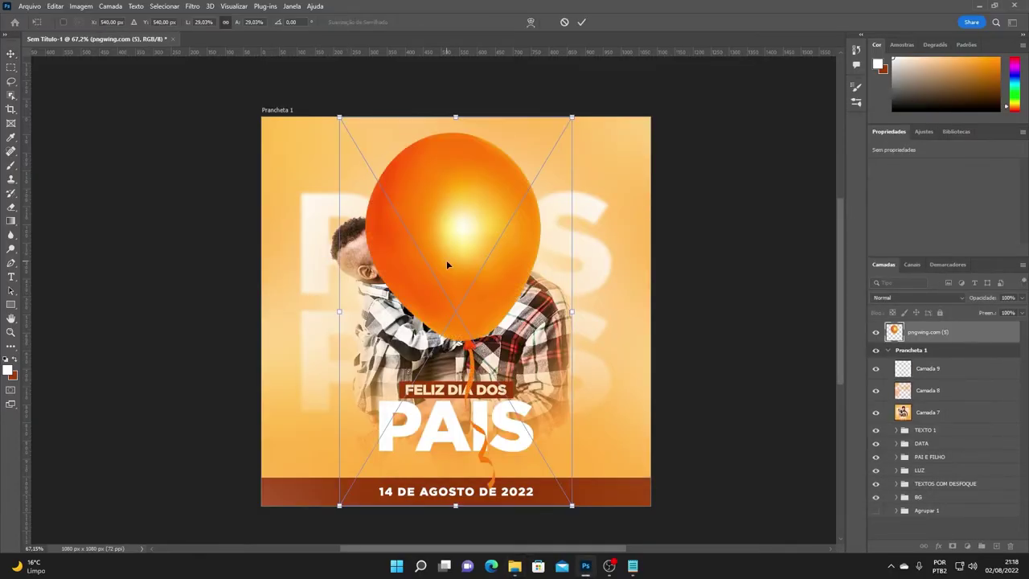
{"action": "key", "text": "Return"}
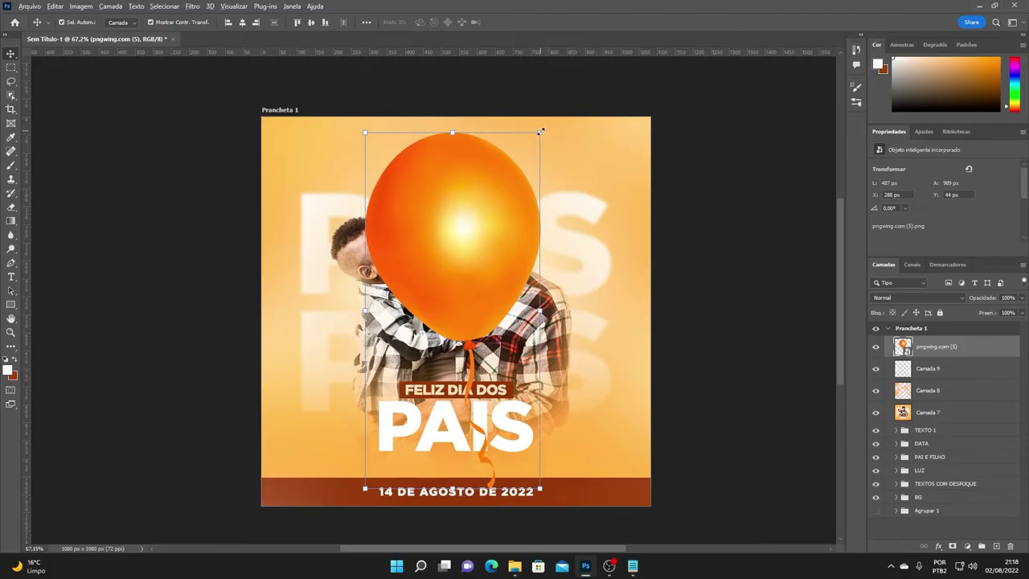
{"action": "left_click", "coordinate": [540, 131]}
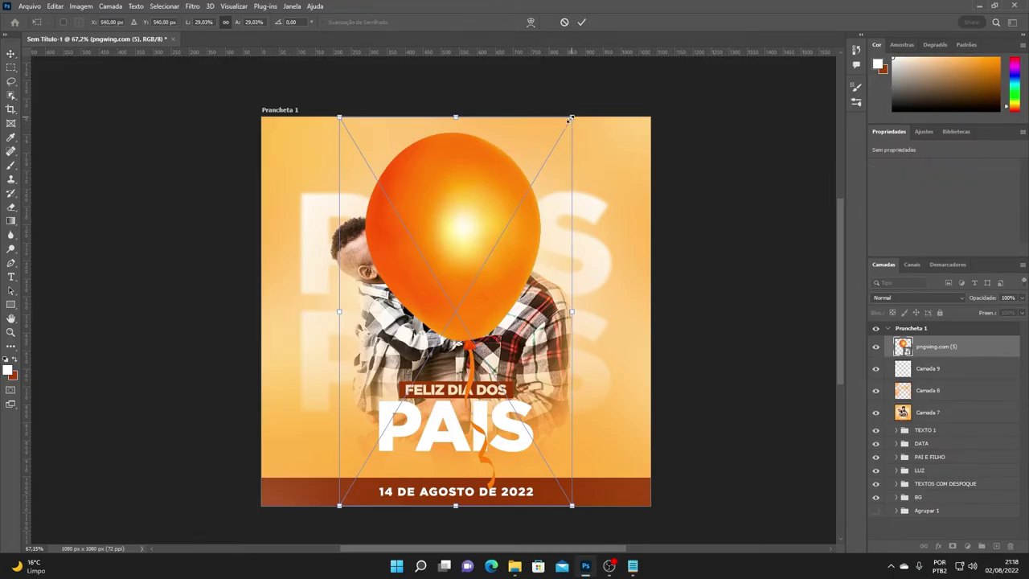
{"action": "left_click_drag", "start_coordinate": [571, 117], "coordinate": [526, 144]}
{"action": "left_click_drag", "start_coordinate": [496, 206], "coordinate": [644, 257]}
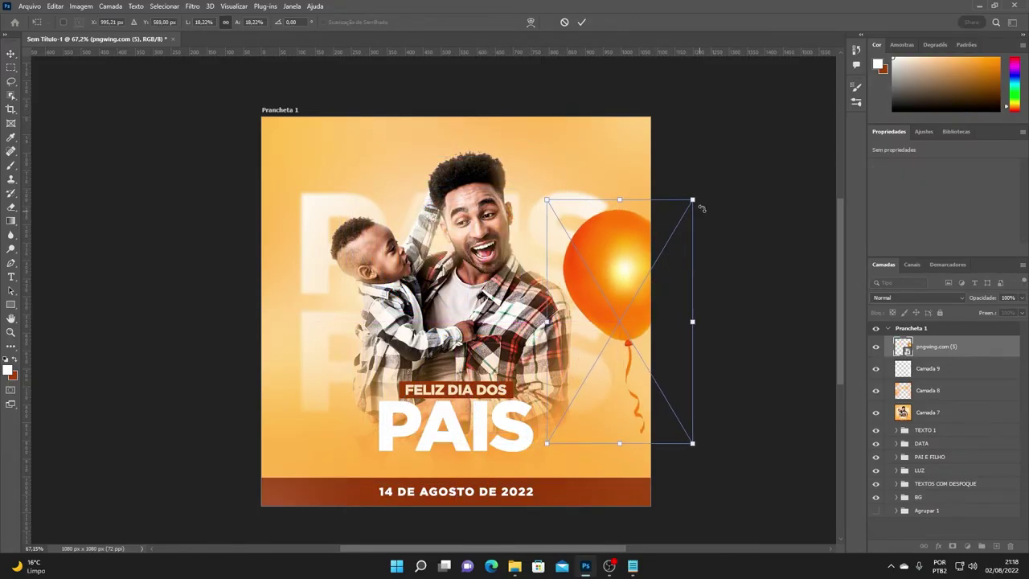
Step: Tilt the balloon about -7°, shrink and lower it slightly, then swap foreground/background colours
{"action": "left_click_drag", "start_coordinate": [701, 208], "coordinate": [675, 181]}
{"action": "left_click_drag", "start_coordinate": [665, 265], "coordinate": [646, 288]}
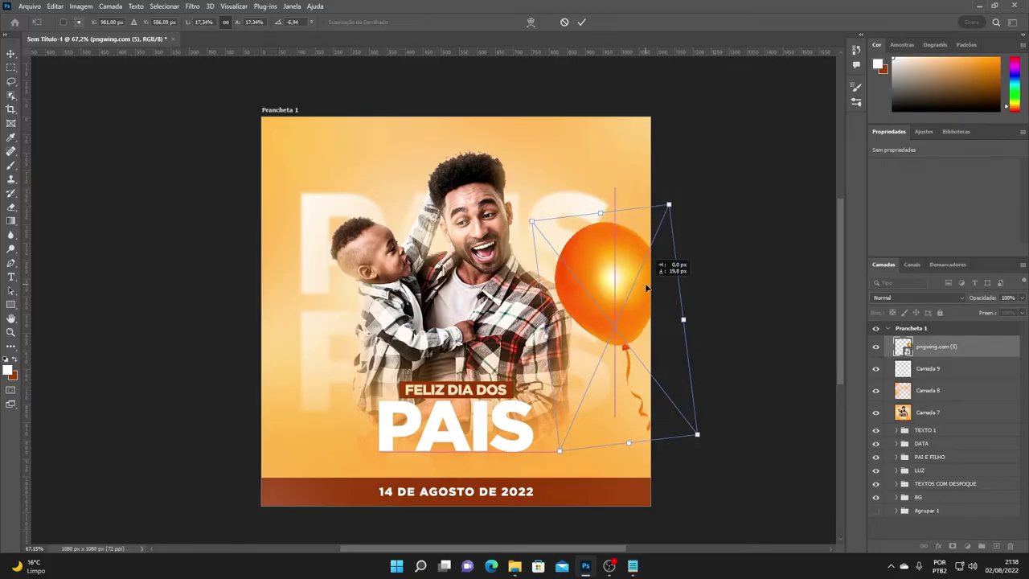
{"action": "left_click_drag", "start_coordinate": [669, 205], "coordinate": [665, 208]}
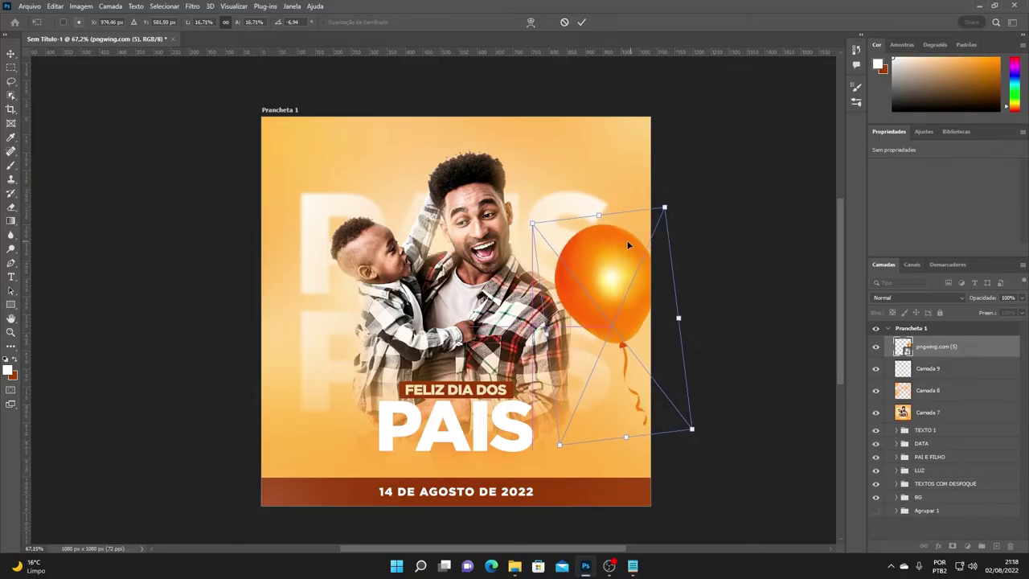
{"action": "key", "text": "Return"}
{"action": "left_click", "coordinate": [693, 322]}
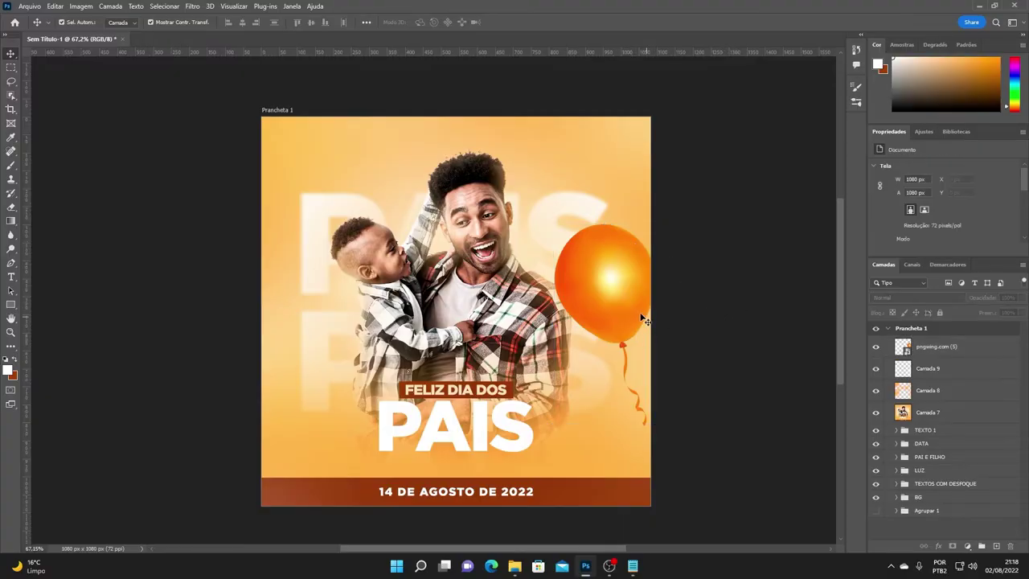
{"action": "scroll", "coordinate": [633, 330], "scroll_direction": "up", "scroll_amount": 1}
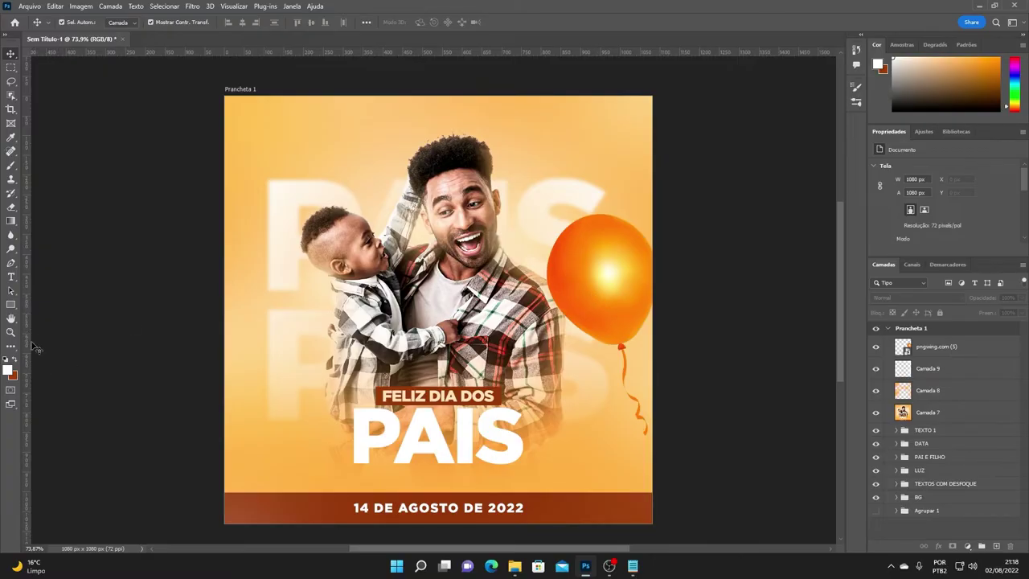
{"action": "left_click", "coordinate": [15, 359]}
Step: Copy hex 8c3d04 from the PALETA DE CORES note into the foreground Color Picker
{"action": "left_click", "coordinate": [632, 566]}
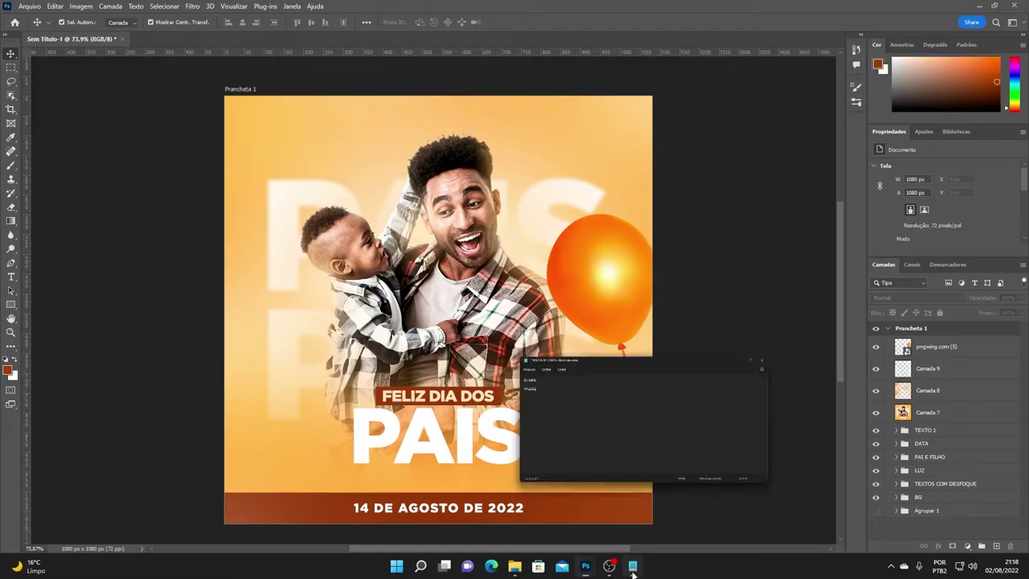
{"action": "double_click", "coordinate": [444, 178]}
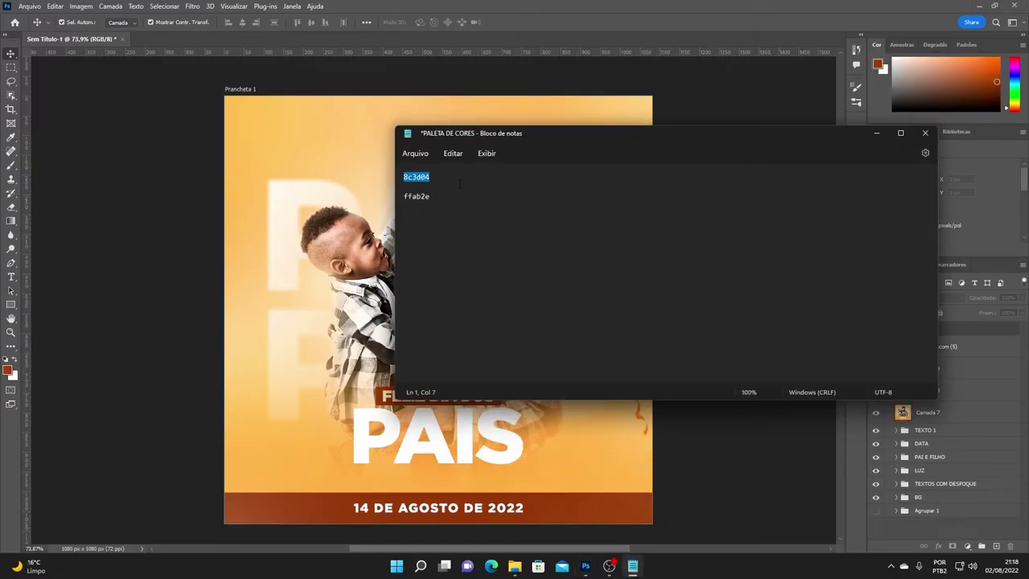
{"action": "left_click", "coordinate": [877, 132]}
{"action": "left_click", "coordinate": [877, 64]}
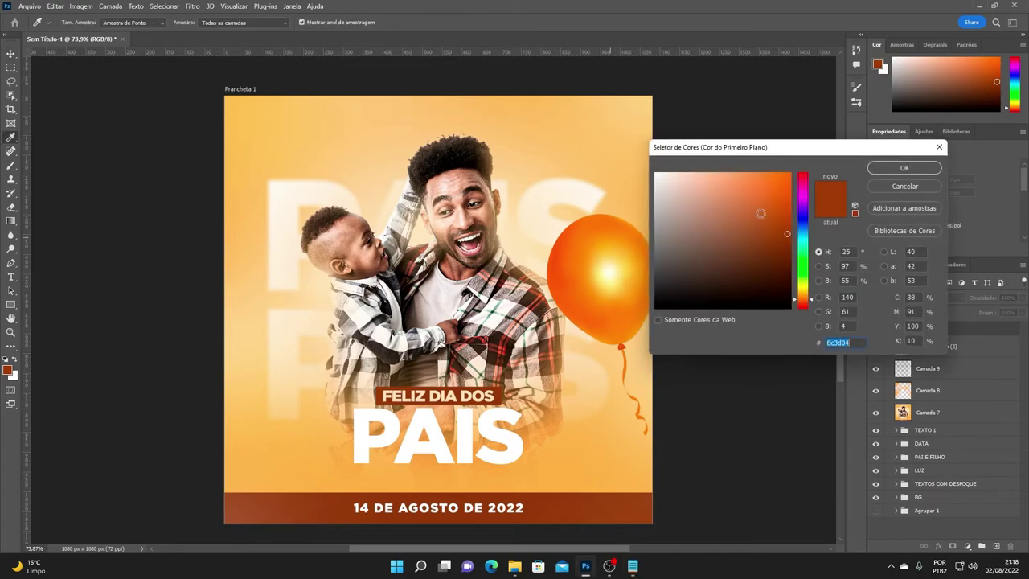
{"action": "left_click", "coordinate": [903, 167]}
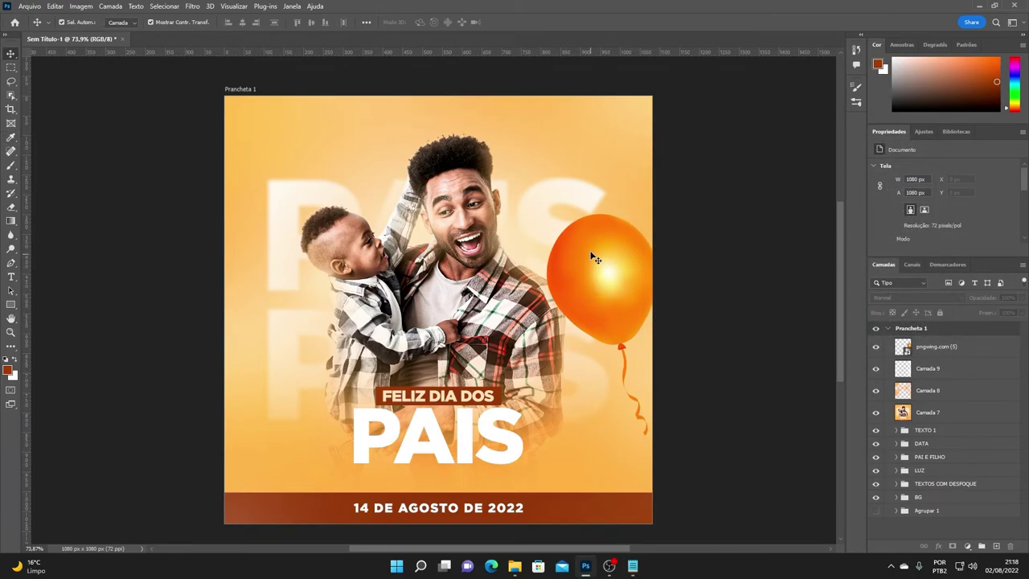
{"action": "left_click", "coordinate": [607, 257]}
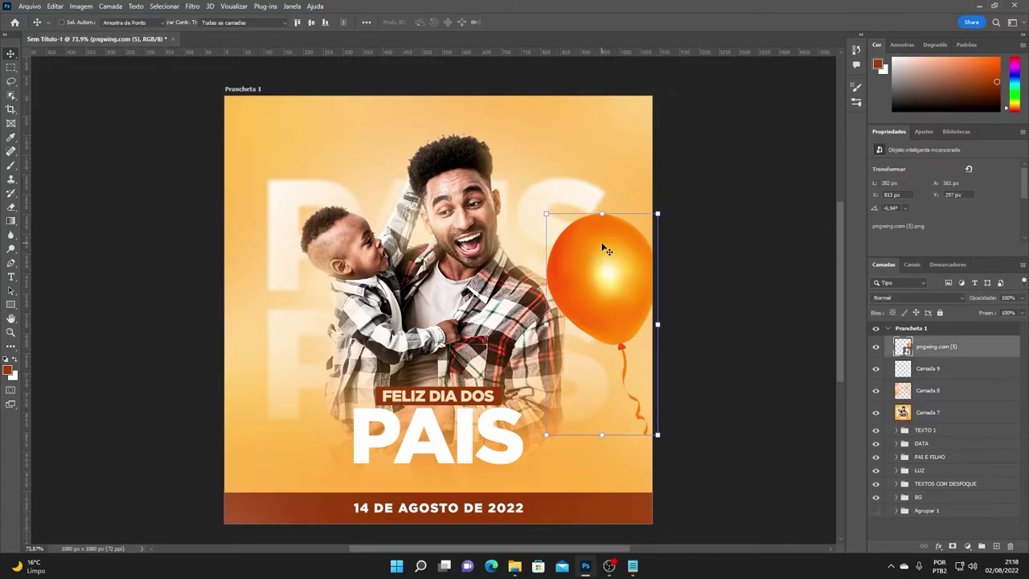
Step: Colorize the balloon with Hue/Saturation: hue 25, saturation +60, lightness -17
{"action": "key", "text": "ctrl+u"}
{"action": "left_click", "coordinate": [595, 247]}
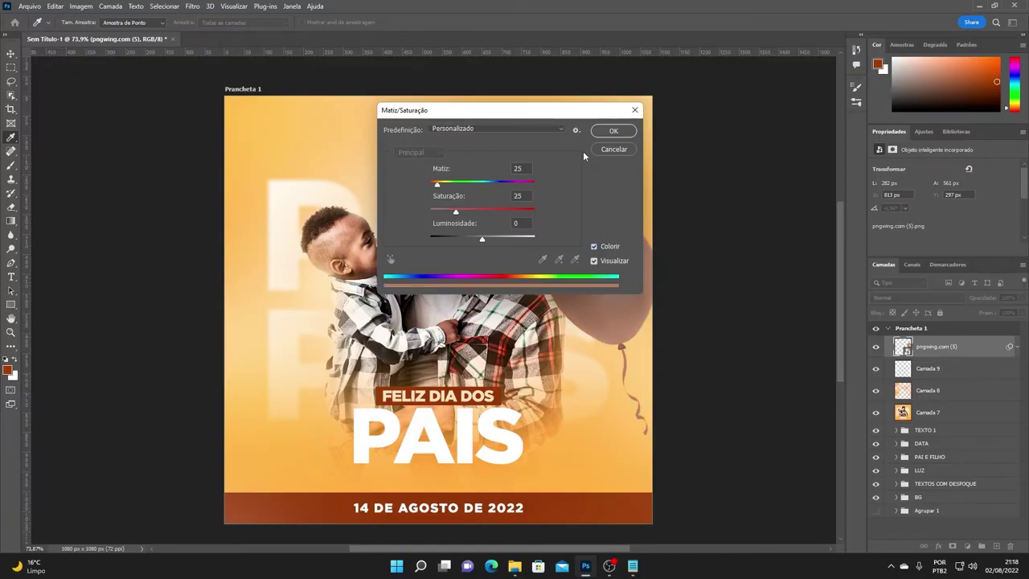
{"action": "left_click_drag", "start_coordinate": [524, 117], "coordinate": [831, 167]}
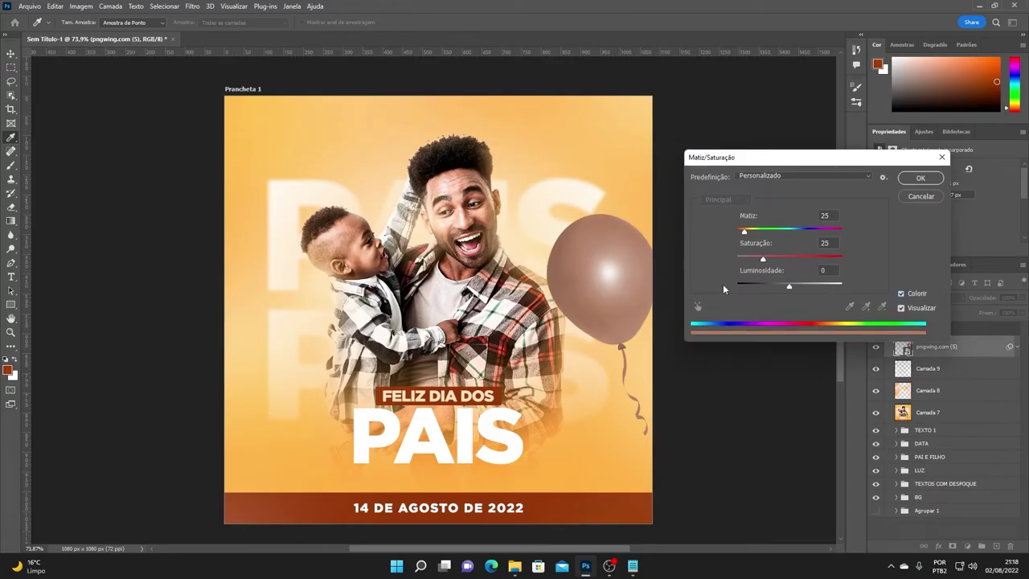
{"action": "left_click_drag", "start_coordinate": [772, 265], "coordinate": [784, 265]}
{"action": "left_click_drag", "start_coordinate": [790, 286], "coordinate": [780, 287]}
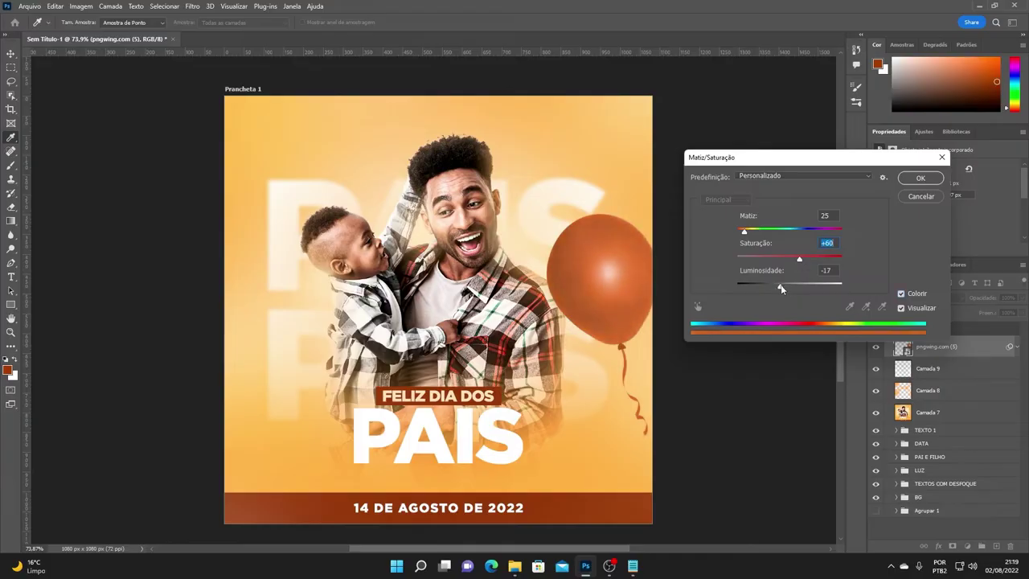
{"action": "left_click", "coordinate": [780, 285]}
{"action": "left_click", "coordinate": [920, 178]}
Step: Nudge the tinted balloon slightly down and reposition it with Free Transform
{"action": "key", "text": "v"}
{"action": "left_click_drag", "start_coordinate": [613, 283], "coordinate": [614, 294]}
{"action": "key", "text": "ctrl+t"}
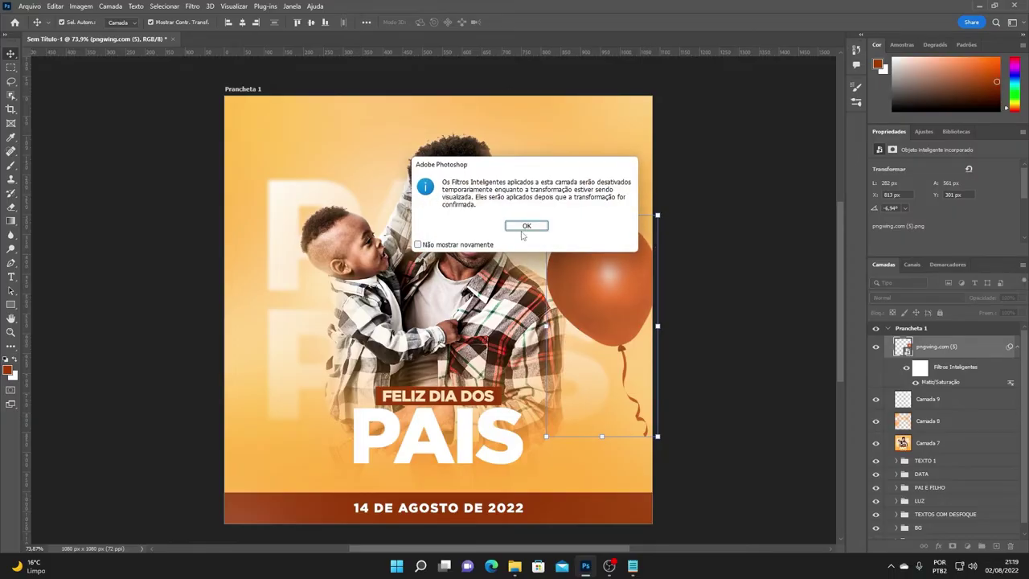
{"action": "left_click", "coordinate": [524, 228]}
{"action": "left_click_drag", "start_coordinate": [602, 252], "coordinate": [636, 284]}
{"action": "key", "text": "Return"}
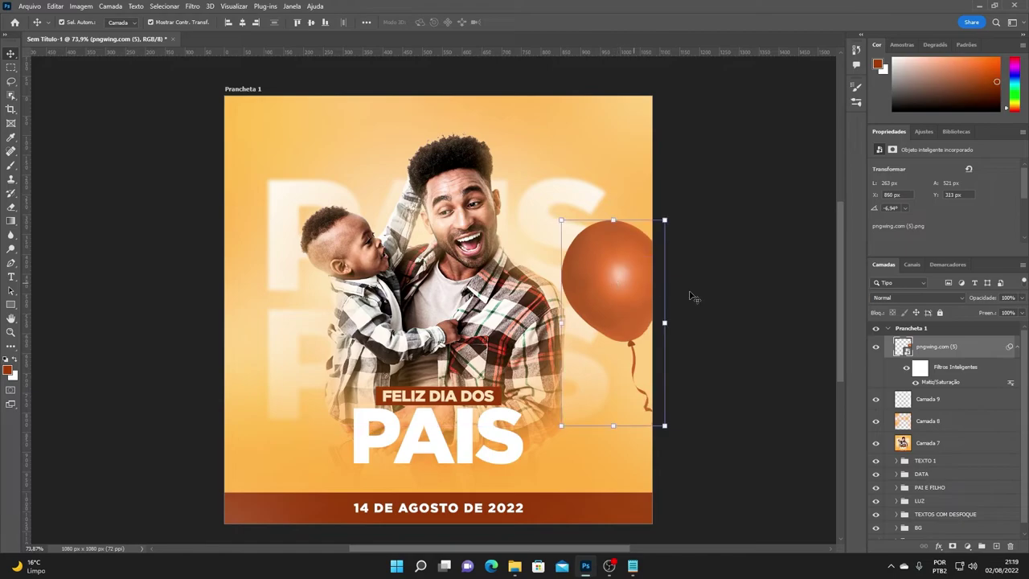
Step: Duplicate the balloon to the poster's left side and tilt it leftward
{"action": "left_click_drag", "start_coordinate": [620, 271], "coordinate": [261, 287]}
{"action": "left_click", "coordinate": [304, 231]}
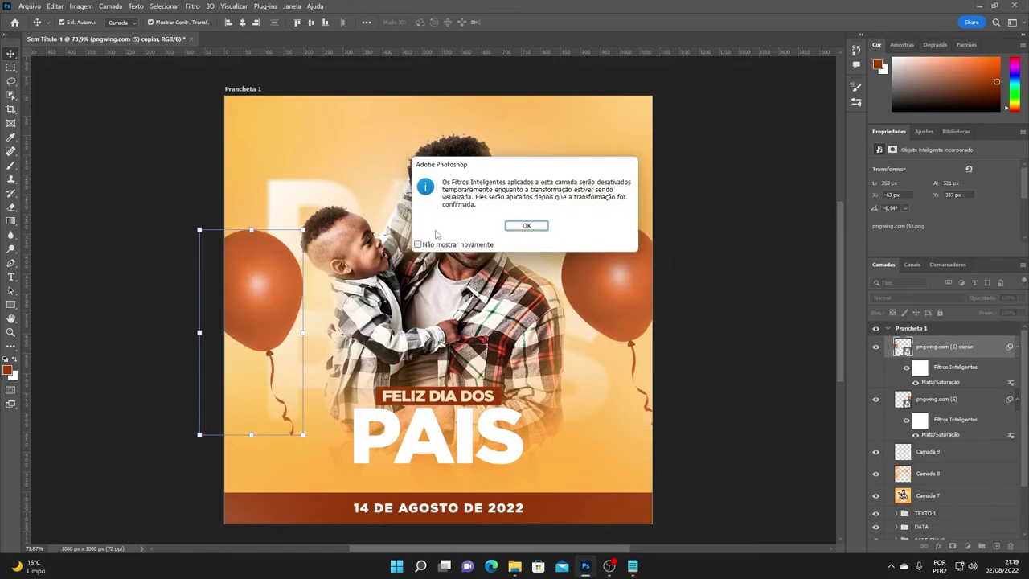
{"action": "left_click", "coordinate": [527, 226]}
{"action": "left_click_drag", "start_coordinate": [303, 231], "coordinate": [347, 265]}
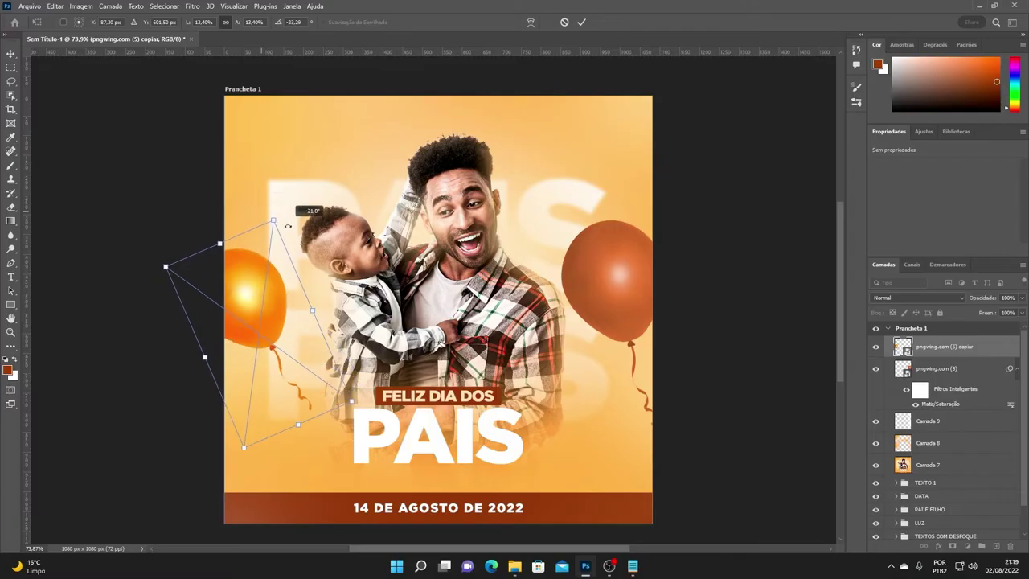
{"action": "left_click_drag", "start_coordinate": [346, 263], "coordinate": [282, 277]}
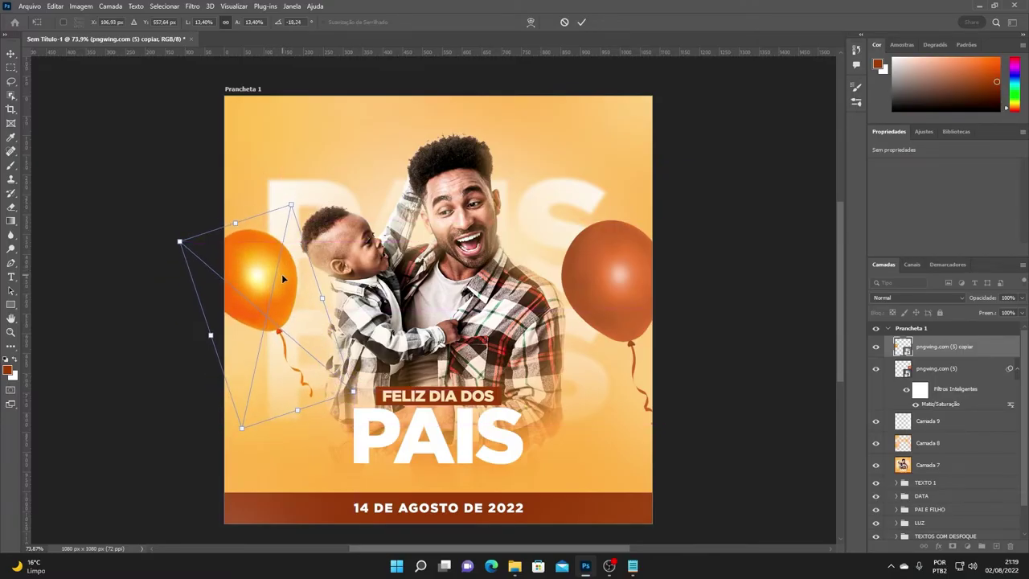
{"action": "key", "text": "Return"}
Step: Tilt the right-side balloon and nudge it slightly left
{"action": "scroll", "coordinate": [539, 320], "scroll_direction": "down", "scroll_amount": 3}
{"action": "scroll", "coordinate": [496, 319], "scroll_direction": "up", "scroll_amount": 3}
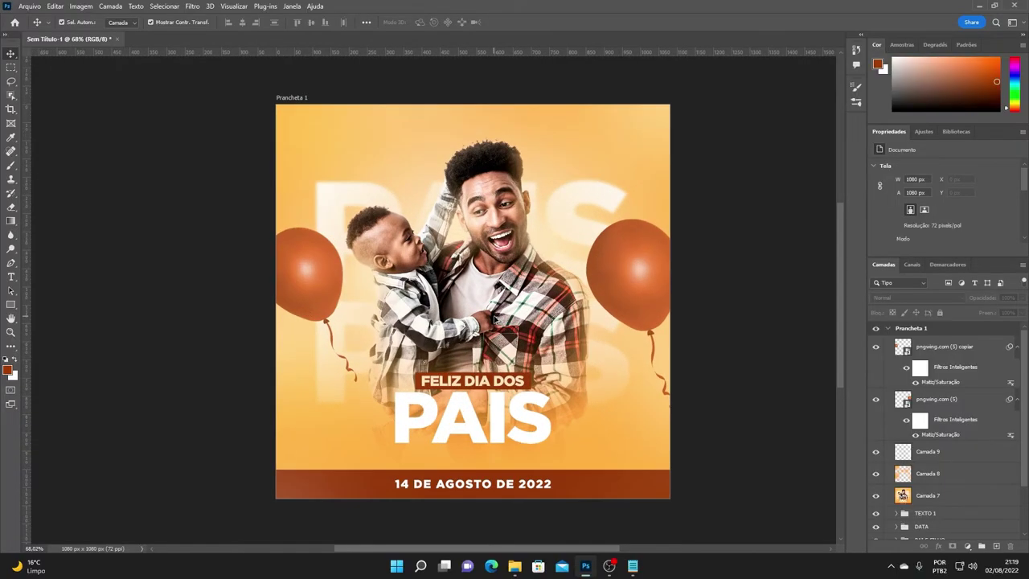
{"action": "left_click", "coordinate": [648, 304]}
{"action": "left_click", "coordinate": [695, 214]}
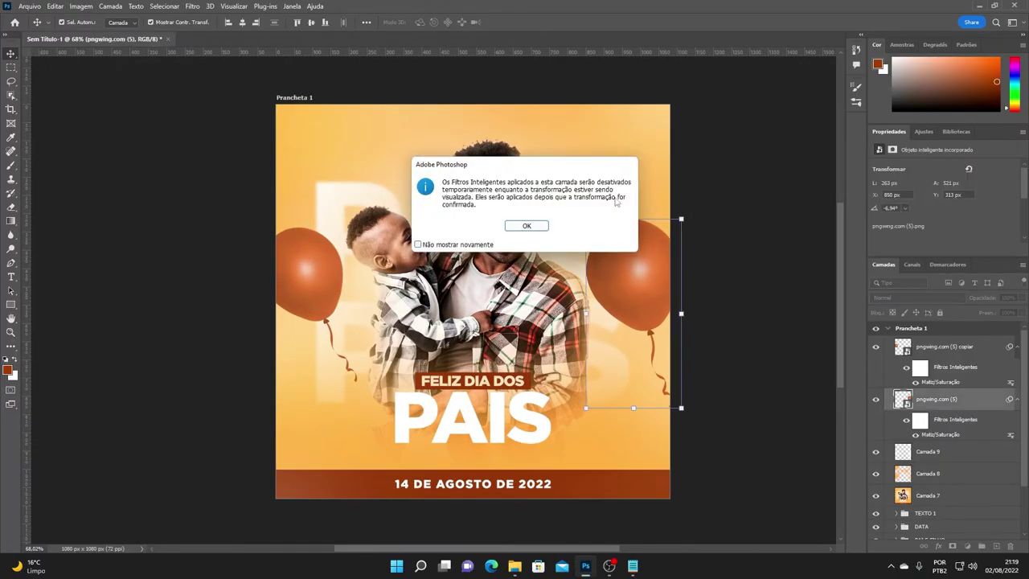
{"action": "key", "text": "Return"}
{"action": "left_click_drag", "start_coordinate": [695, 214], "coordinate": [740, 235]}
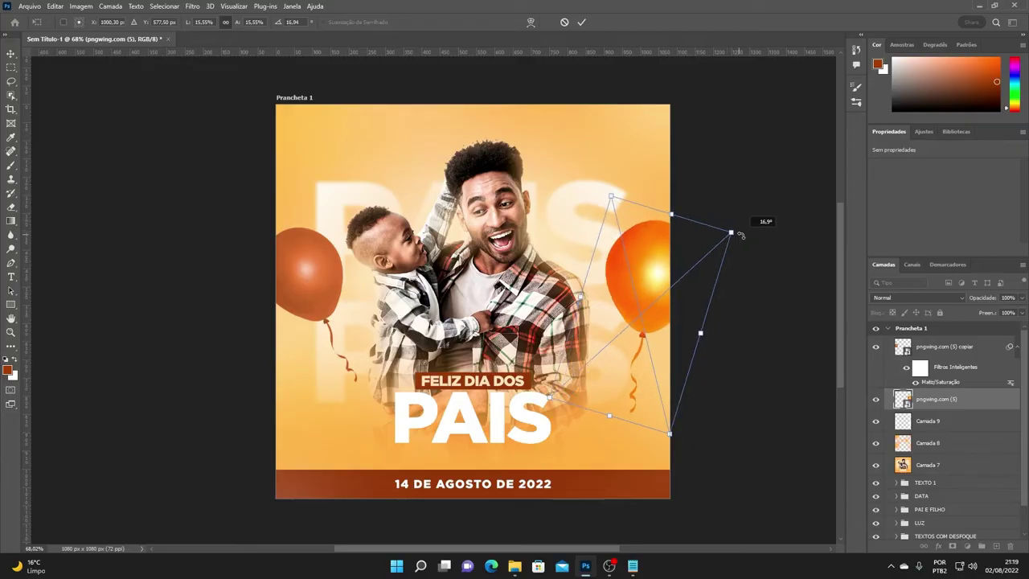
{"action": "left_click_drag", "start_coordinate": [641, 246], "coordinate": [633, 248]}
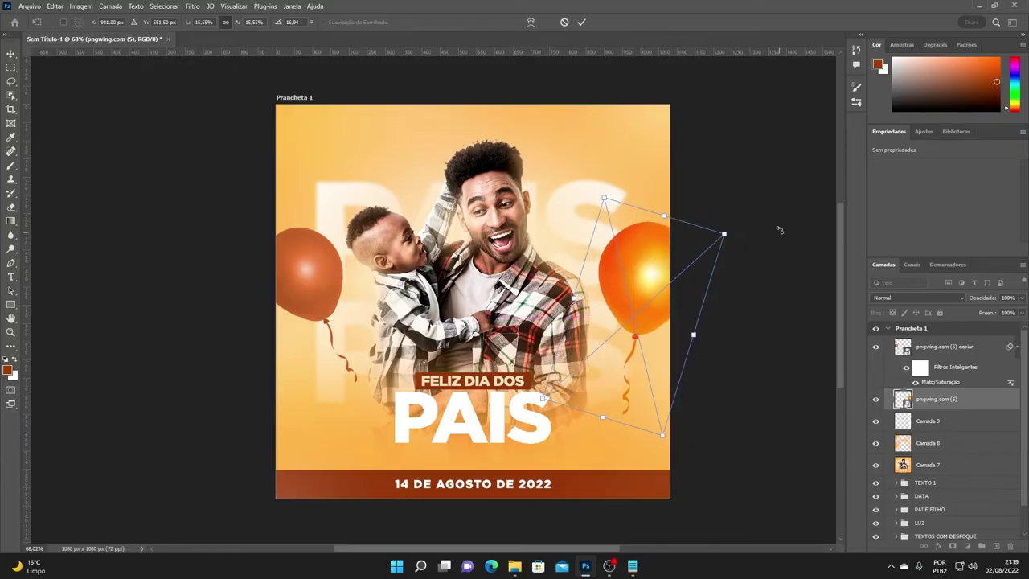
{"action": "key", "text": "Return"}
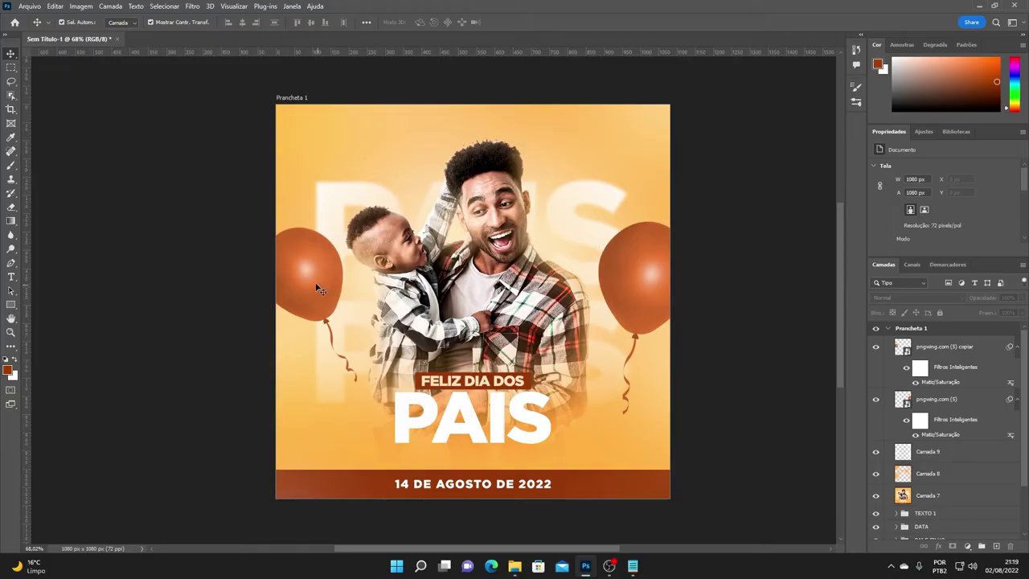
Step: Place a small, tilted copy of the left balloon above the boy
{"action": "scroll", "coordinate": [349, 254], "scroll_direction": "up", "scroll_amount": 1}
{"action": "left_click_drag", "start_coordinate": [326, 277], "coordinate": [387, 164]}
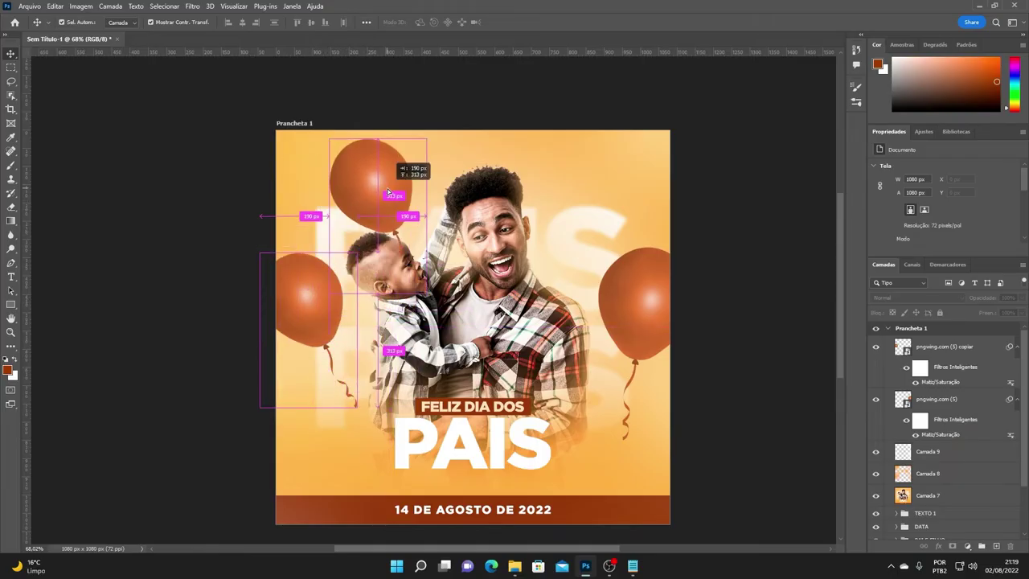
{"action": "left_click", "coordinate": [426, 140]}
{"action": "left_click", "coordinate": [523, 225]}
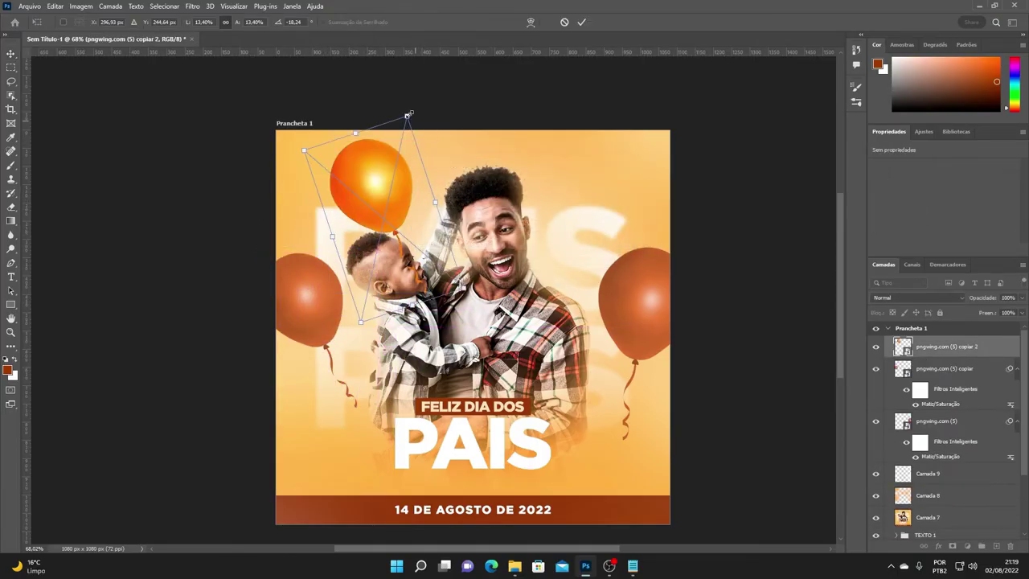
{"action": "mouse_move", "coordinate": [409, 112]}
{"action": "left_mouse_down"}
{"action": "mouse_move", "coordinate": [378, 151]}
{"action": "mouse_move", "coordinate": [442, 142]}
{"action": "mouse_move", "coordinate": [447, 152]}
{"action": "left_mouse_up"}
{"action": "left_click_drag", "start_coordinate": [396, 179], "coordinate": [404, 191]}
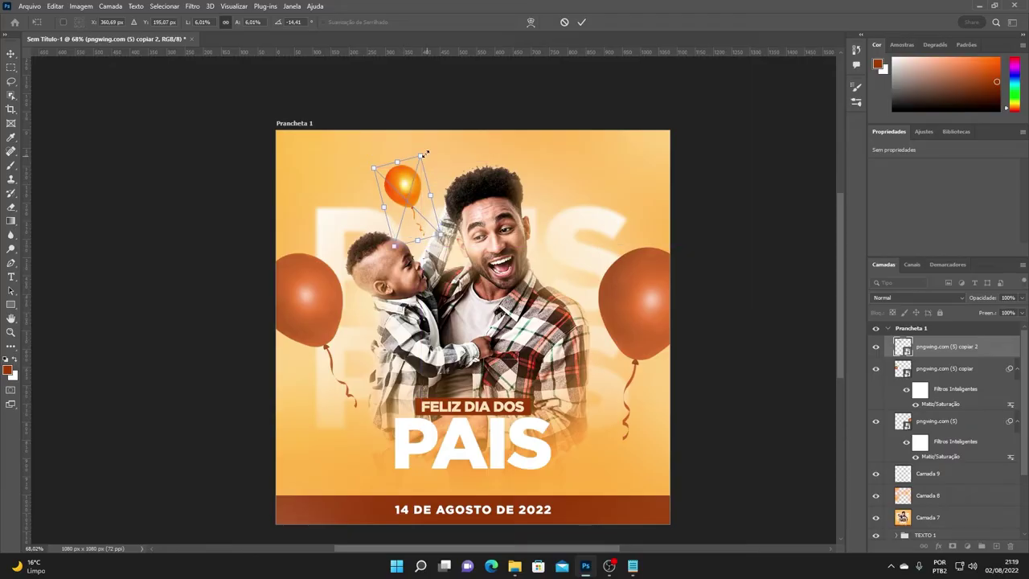
{"action": "mouse_move", "coordinate": [420, 149]}
{"action": "left_mouse_down"}
{"action": "mouse_move", "coordinate": [414, 160]}
{"action": "mouse_move", "coordinate": [570, 220]}
{"action": "mouse_move", "coordinate": [596, 192]}
{"action": "mouse_move", "coordinate": [594, 226]}
{"action": "mouse_move", "coordinate": [593, 213]}
{"action": "left_mouse_up"}
{"action": "key", "text": "Return"}
Step: Free Transform the second small balloon copy and commit it
{"action": "key", "text": "ctrl+t"}
{"action": "key", "text": "Return"}
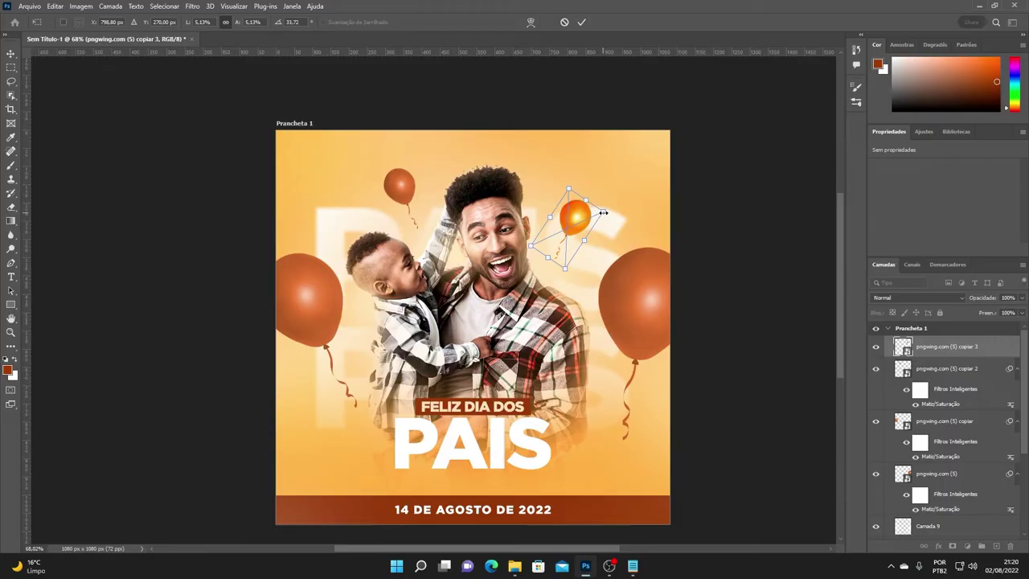
{"action": "left_click", "coordinate": [581, 22]}
{"action": "scroll", "coordinate": [641, 292], "scroll_direction": "down", "scroll_amount": 3}
{"action": "scroll", "coordinate": [641, 292], "scroll_direction": "right", "scroll_amount": 2}
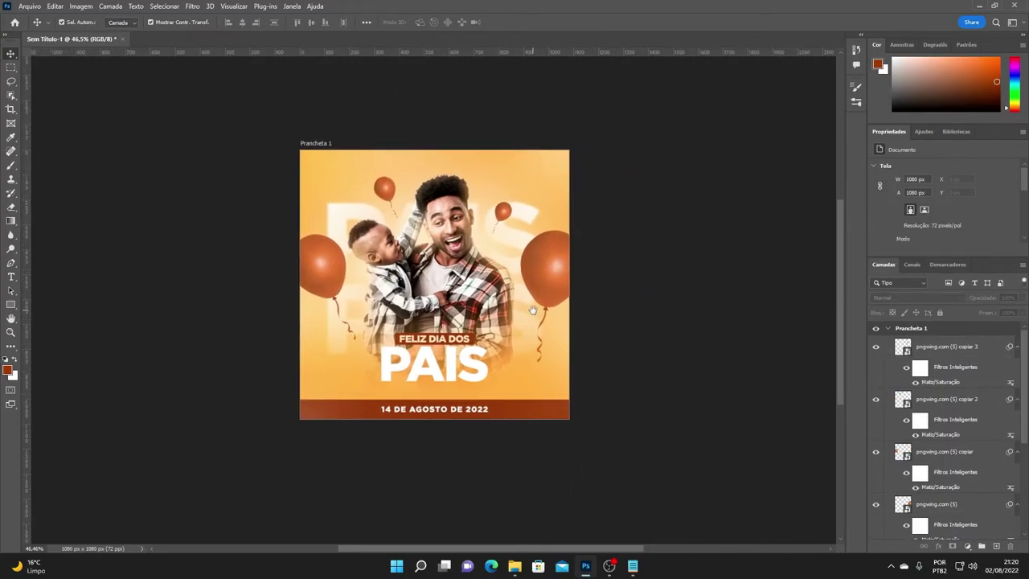
{"action": "scroll", "coordinate": [551, 262], "scroll_direction": "up", "scroll_amount": 2}
Step: Enlarge the large right balloon slightly
{"action": "left_click", "coordinate": [562, 265]}
{"action": "left_click", "coordinate": [622, 201]}
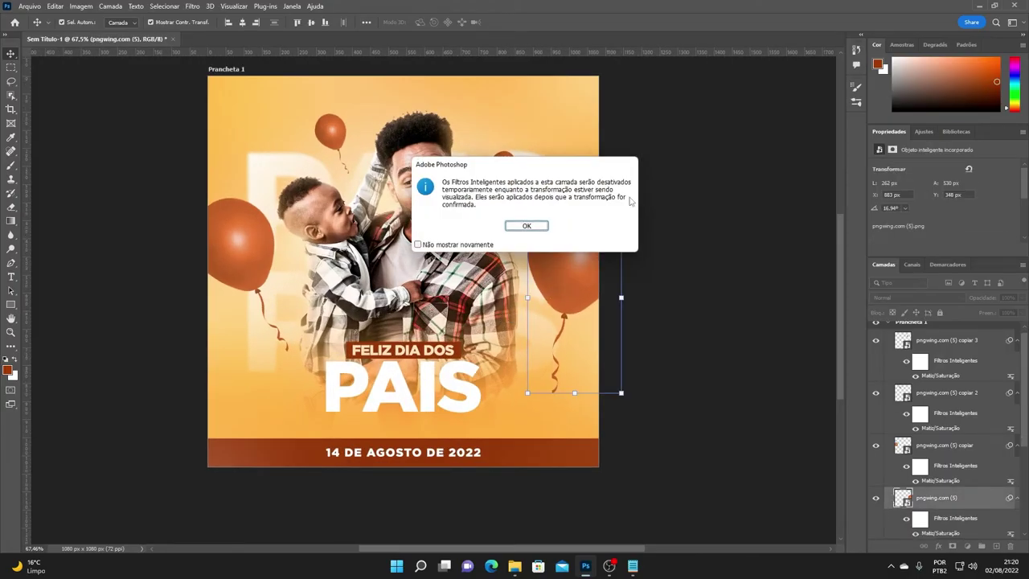
{"action": "left_click", "coordinate": [530, 227]}
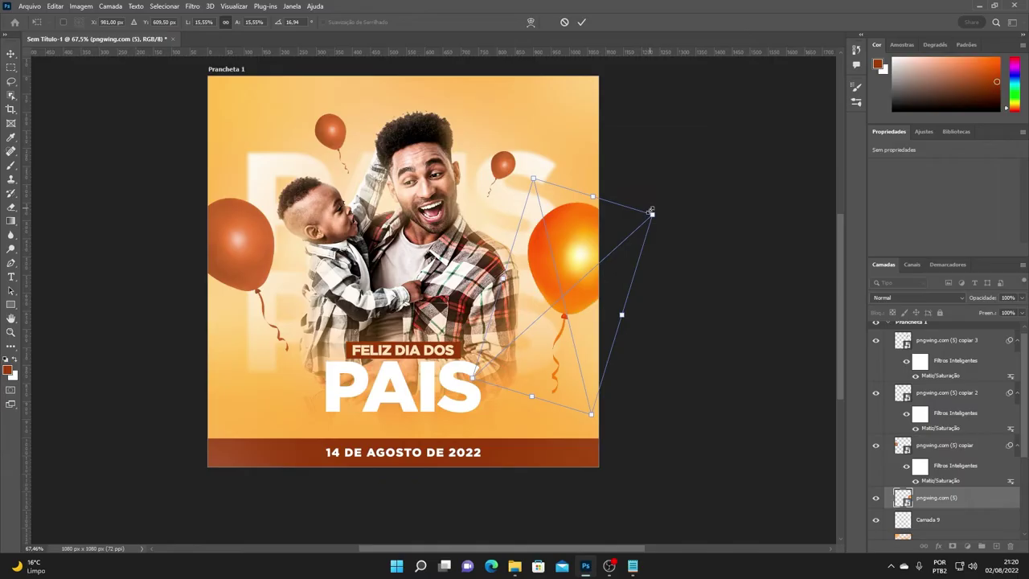
{"action": "left_click_drag", "start_coordinate": [651, 211], "coordinate": [655, 209]}
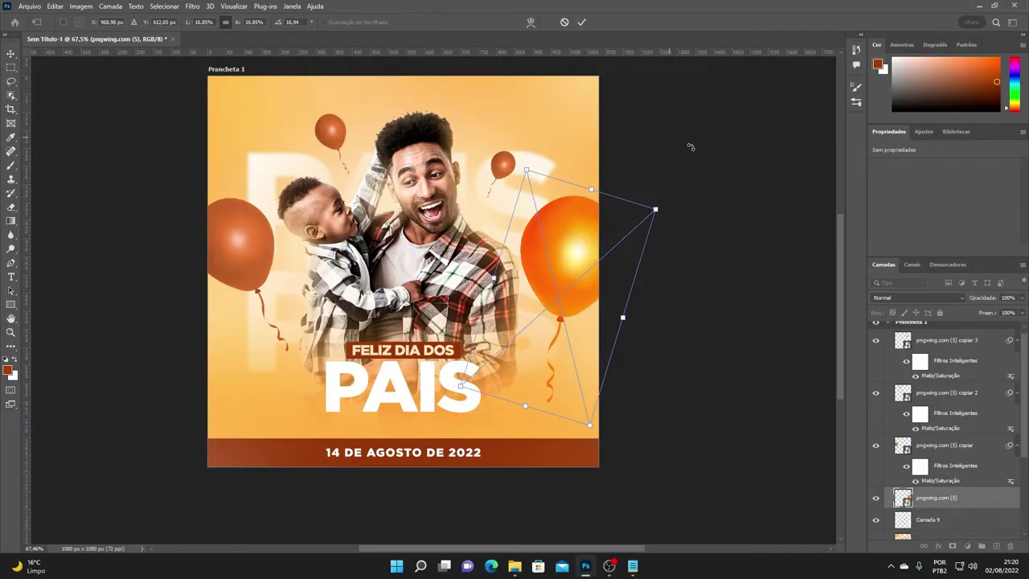
{"action": "key", "text": "Return"}
Step: Shift the large left balloon slightly up and to the right
{"action": "left_click", "coordinate": [241, 241]}
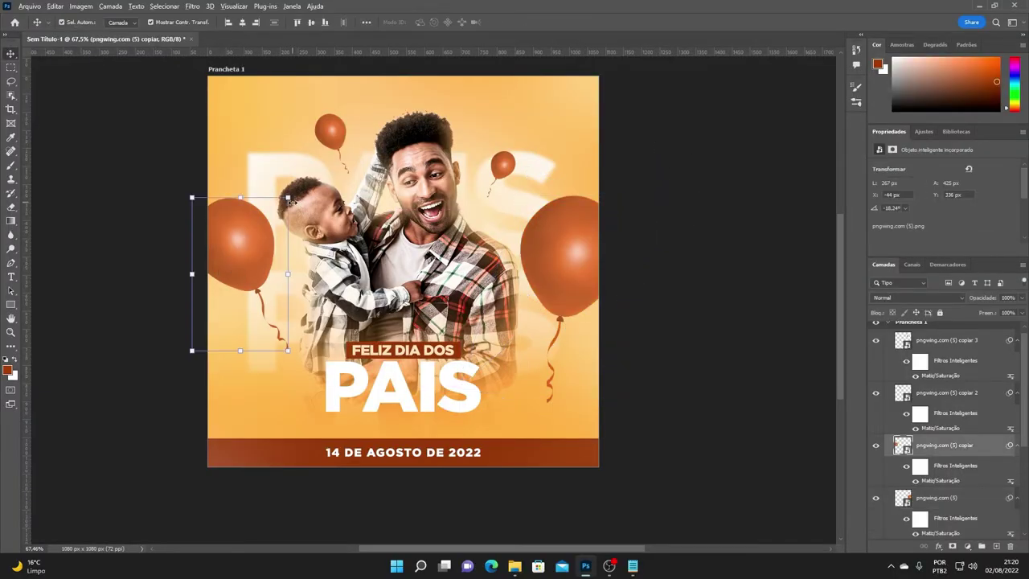
{"action": "left_click_drag", "start_coordinate": [255, 252], "coordinate": [259, 249]}
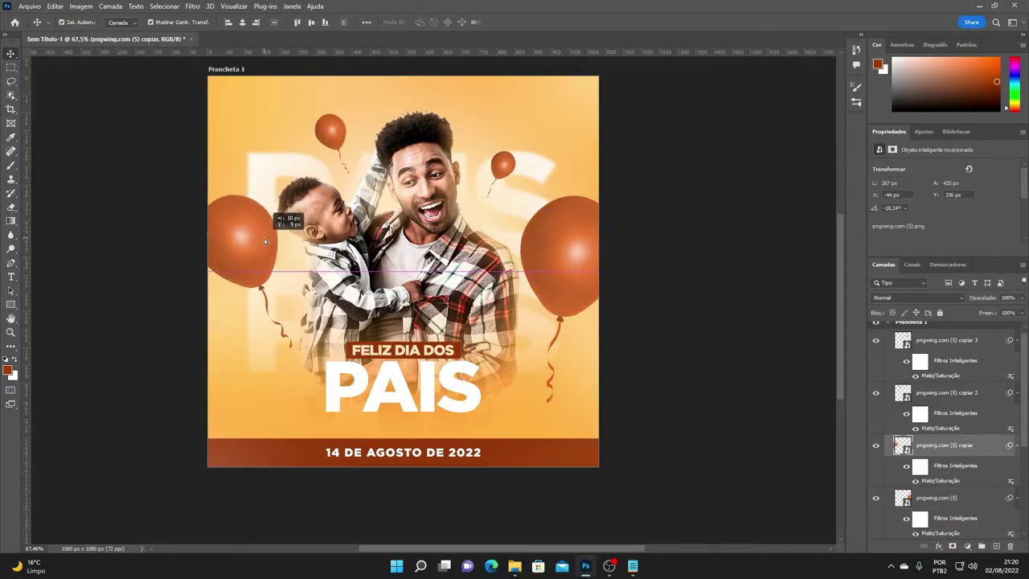
{"action": "key", "text": "ctrl+t"}
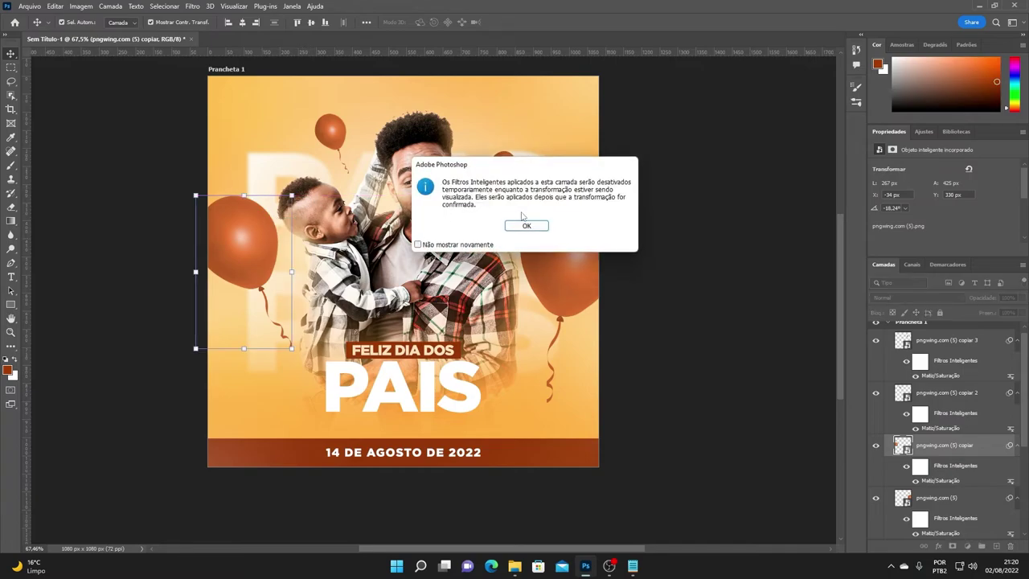
{"action": "left_click", "coordinate": [524, 222]}
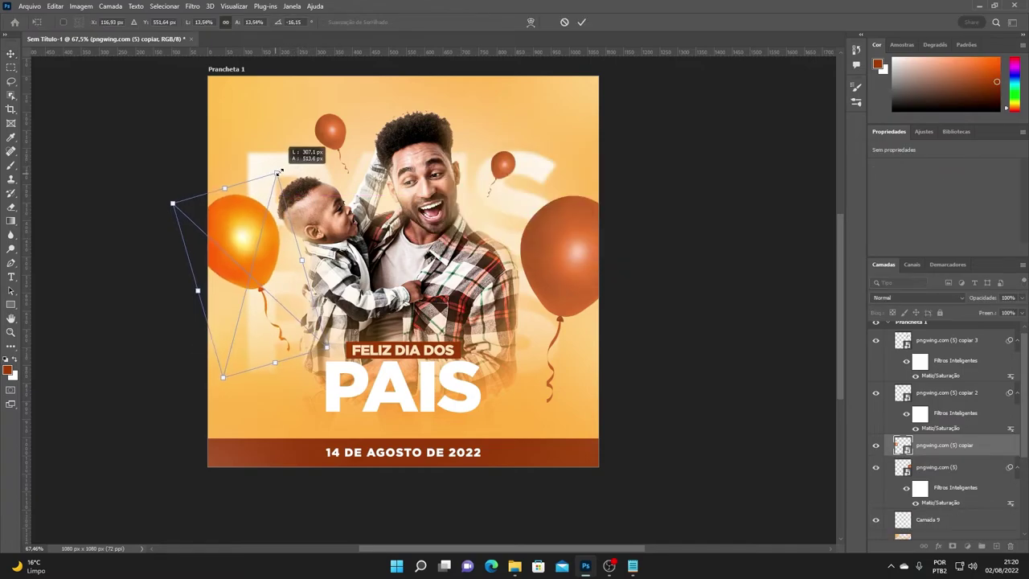
{"action": "key", "text": "Return"}
{"action": "left_click", "coordinate": [661, 222]}
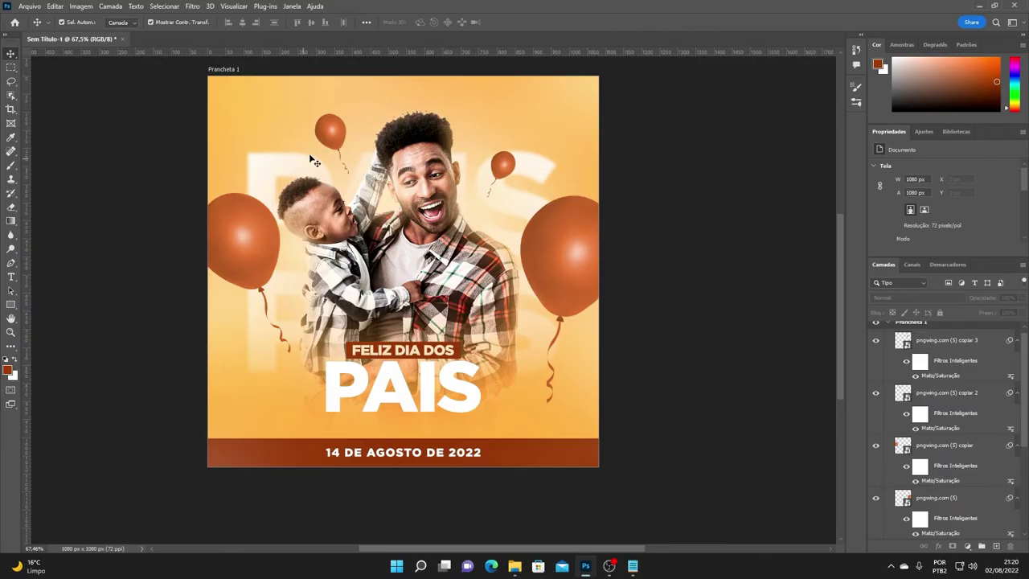
Step: Enlarge the small balloon above the boy and position a small balloon beside the father's head
{"action": "left_click", "coordinate": [333, 133]}
{"action": "key", "text": "ctrl+t"}
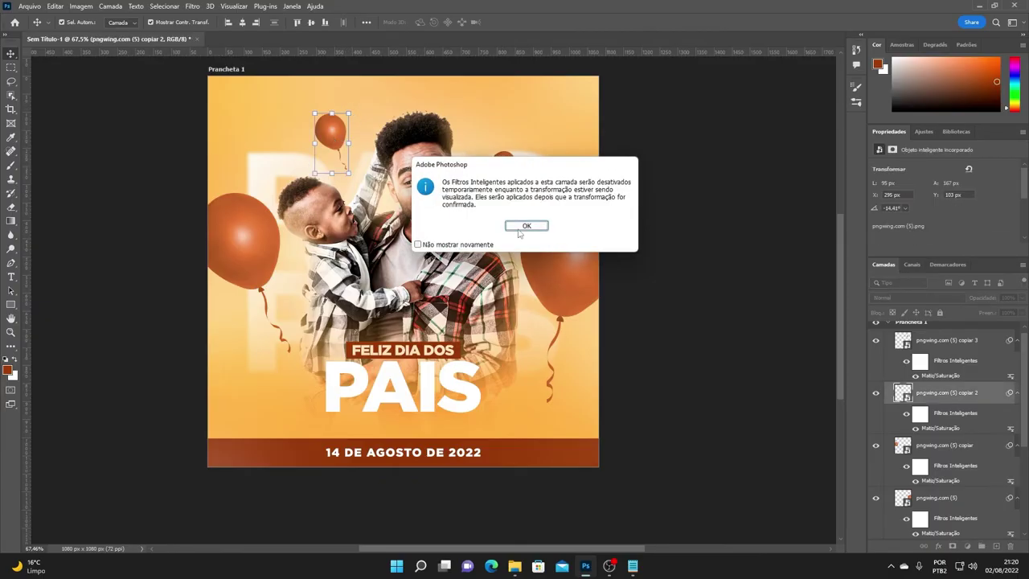
{"action": "key", "text": "Return"}
{"action": "left_click_drag", "start_coordinate": [350, 113], "coordinate": [347, 103]}
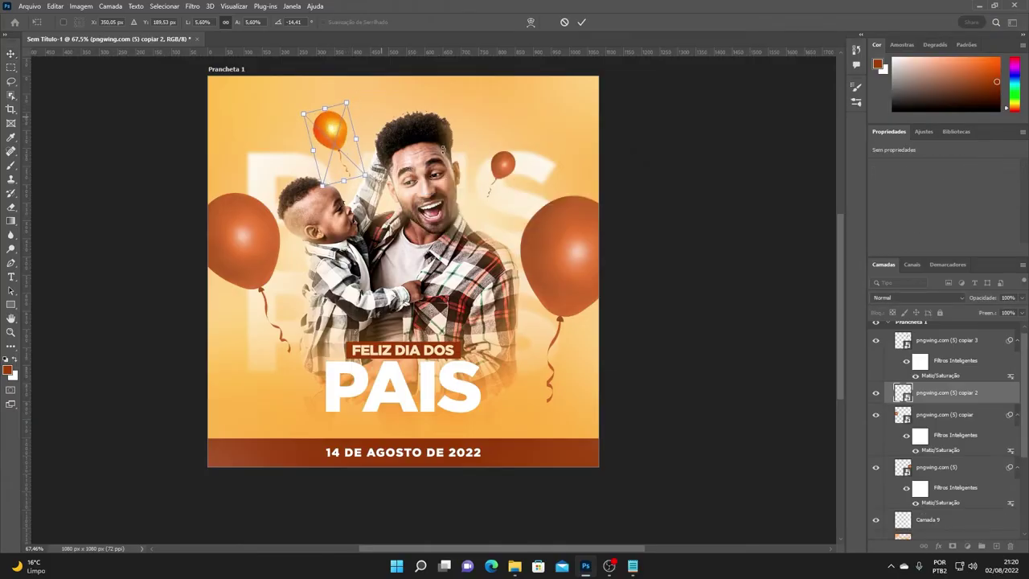
{"action": "key", "text": "Return"}
{"action": "left_click_drag", "start_coordinate": [498, 158], "coordinate": [499, 161]}
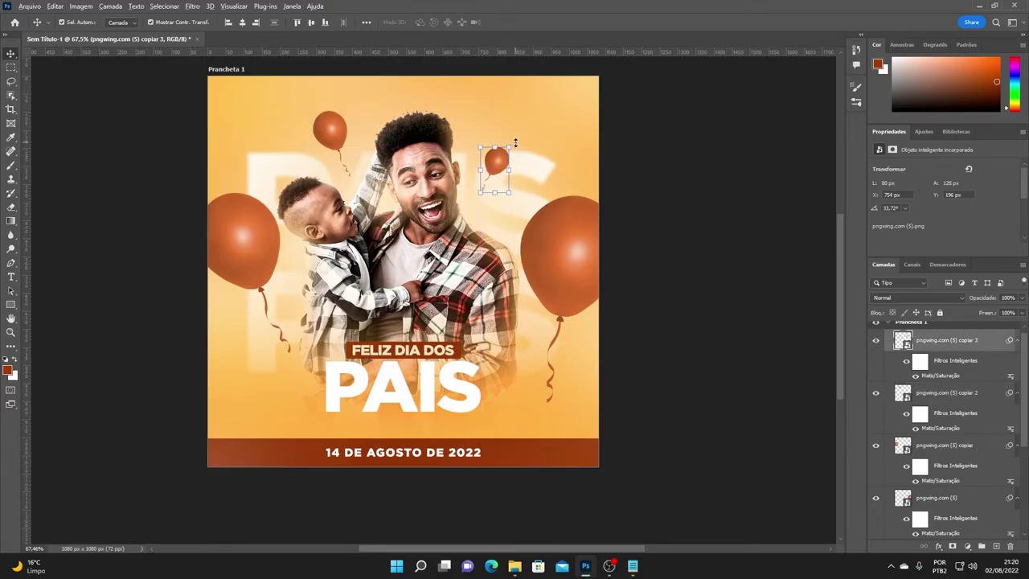
Step: Tilt the small balloon beside the father's head further in two passes
{"action": "key", "text": "ctrl+t"}
{"action": "key", "text": "Return"}
{"action": "left_click_drag", "start_coordinate": [515, 150], "coordinate": [523, 158]}
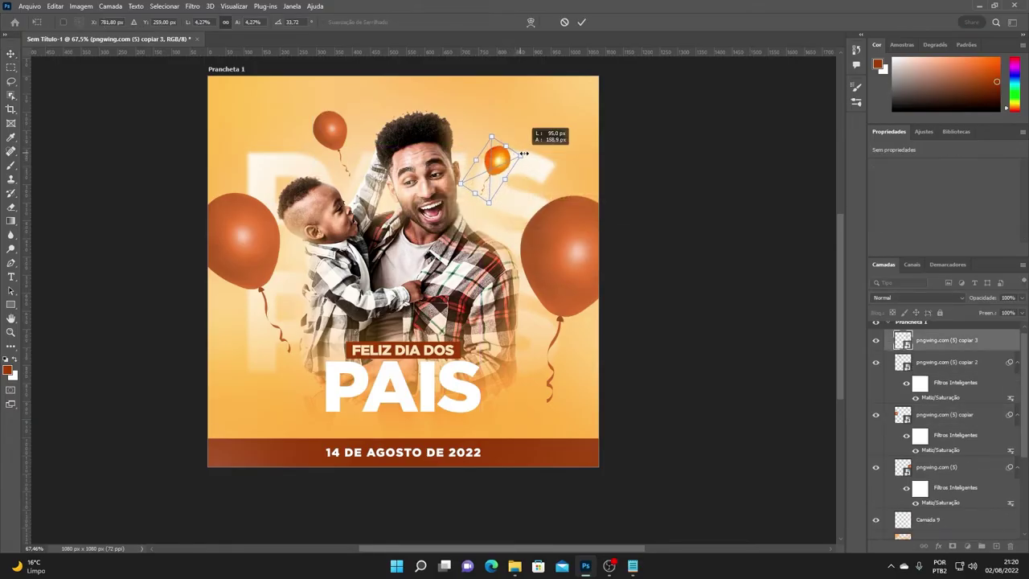
{"action": "key", "text": "Return"}
{"action": "left_click", "coordinate": [489, 150]}
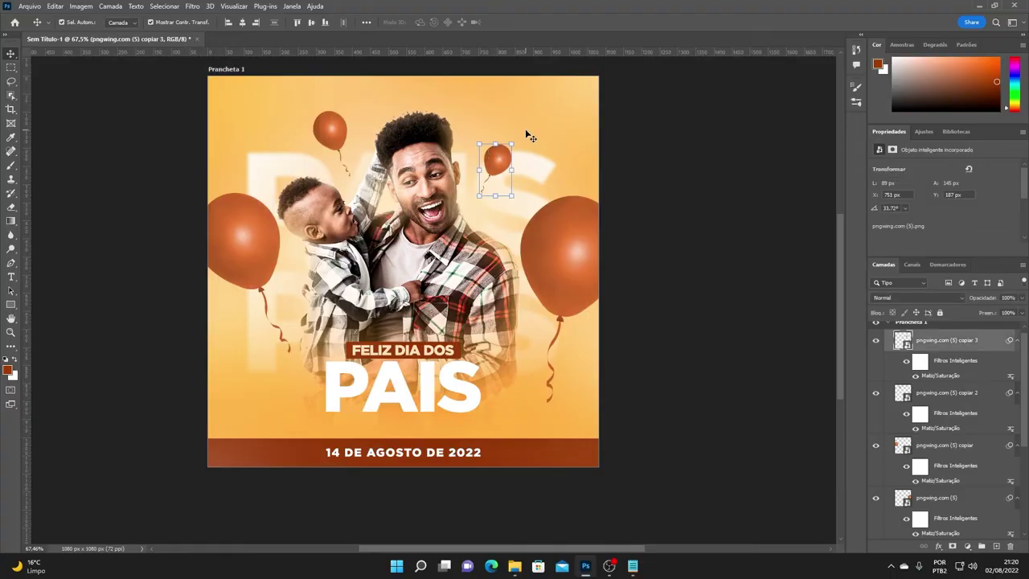
{"action": "key", "text": "ctrl+t"}
{"action": "key", "text": "Return"}
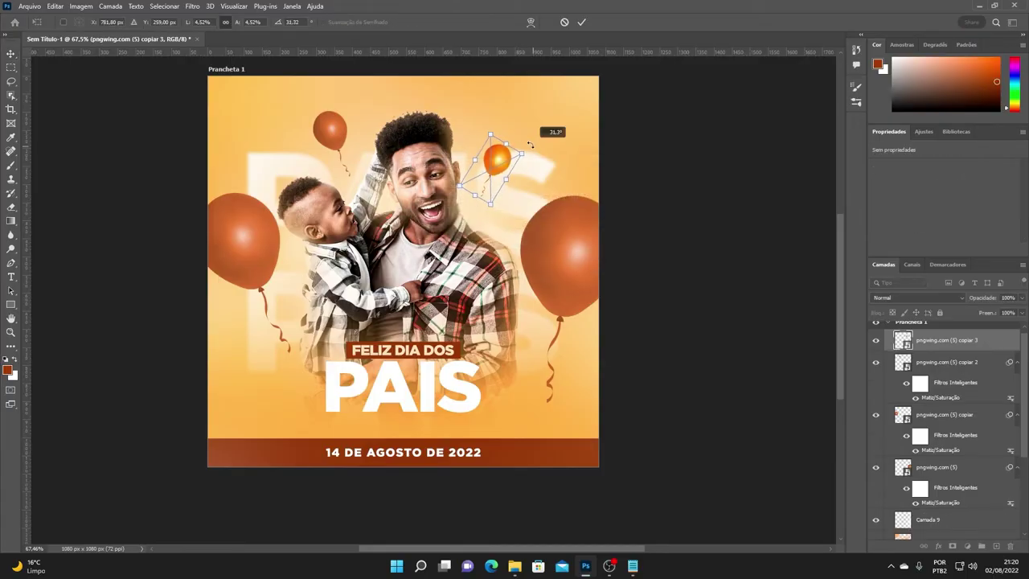
{"action": "left_click_drag", "start_coordinate": [512, 145], "coordinate": [521, 147]}
{"action": "key", "text": "Return"}
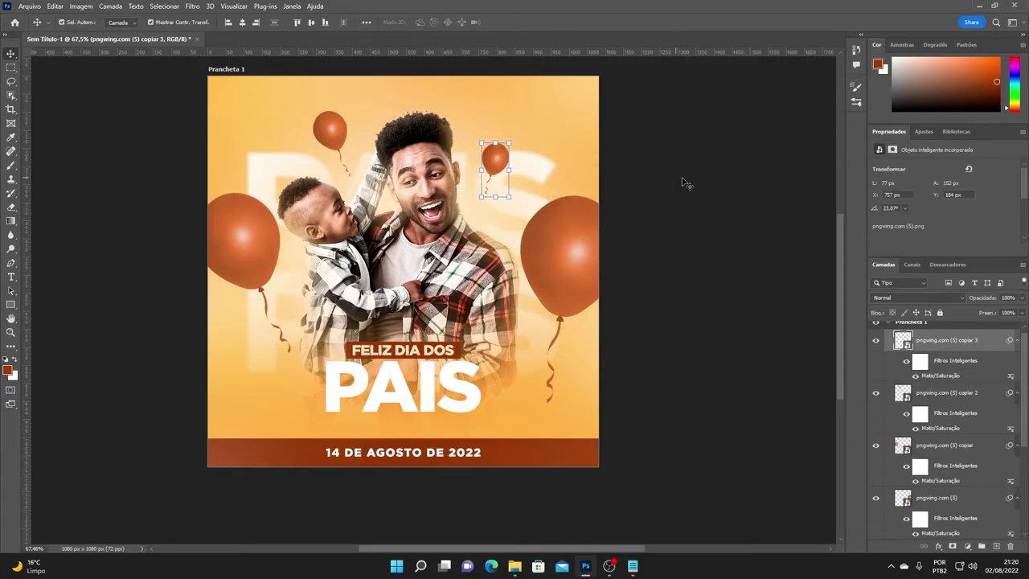
{"action": "left_click", "coordinate": [326, 129]}
{"action": "left_click", "coordinate": [652, 198]}
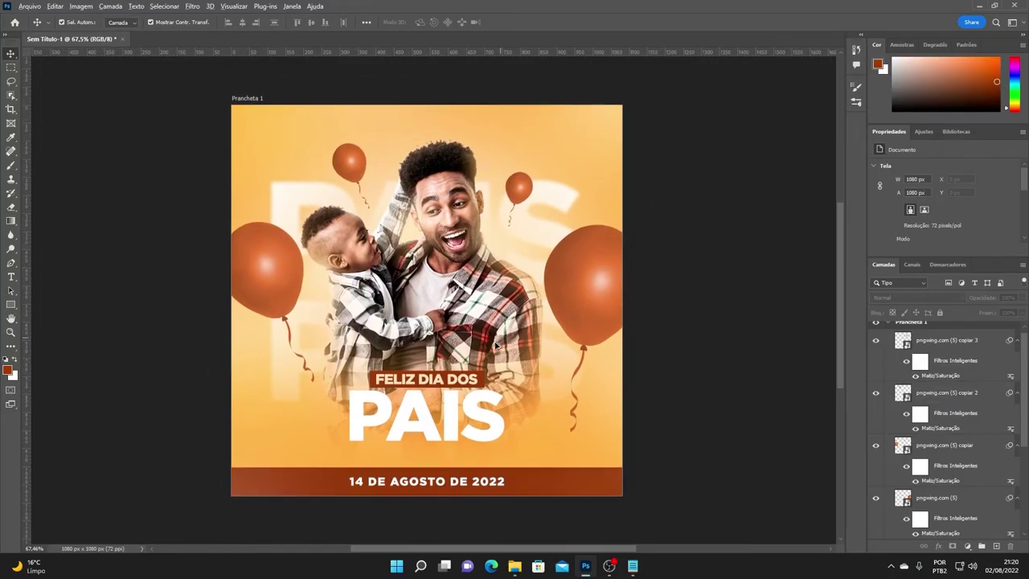
{"action": "scroll", "coordinate": [500, 344], "scroll_direction": "up", "scroll_amount": 1}
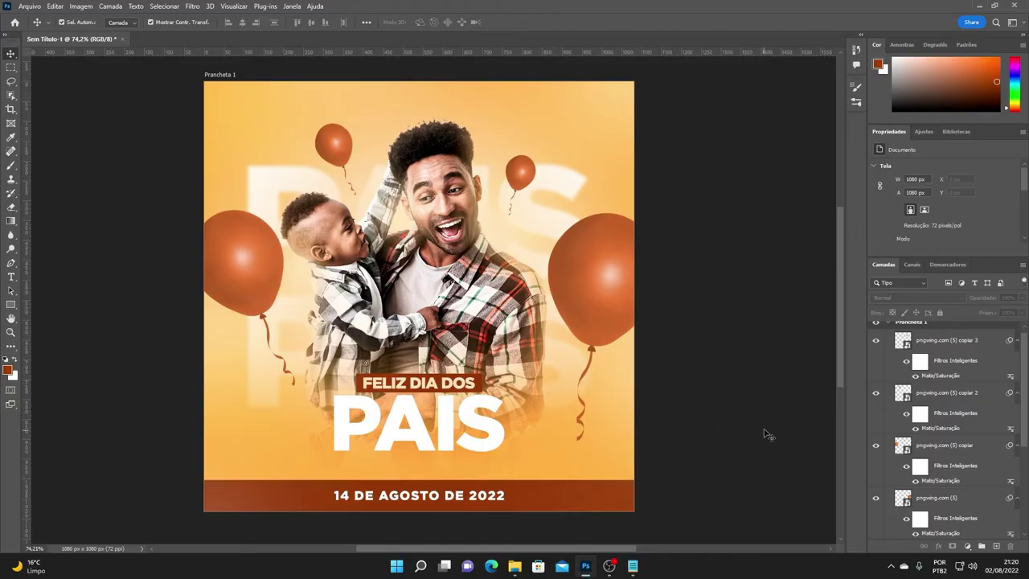
Step: Group all four balloon layers with Ctrl+G and name the group BALÕES
{"action": "left_click", "coordinate": [927, 345]}
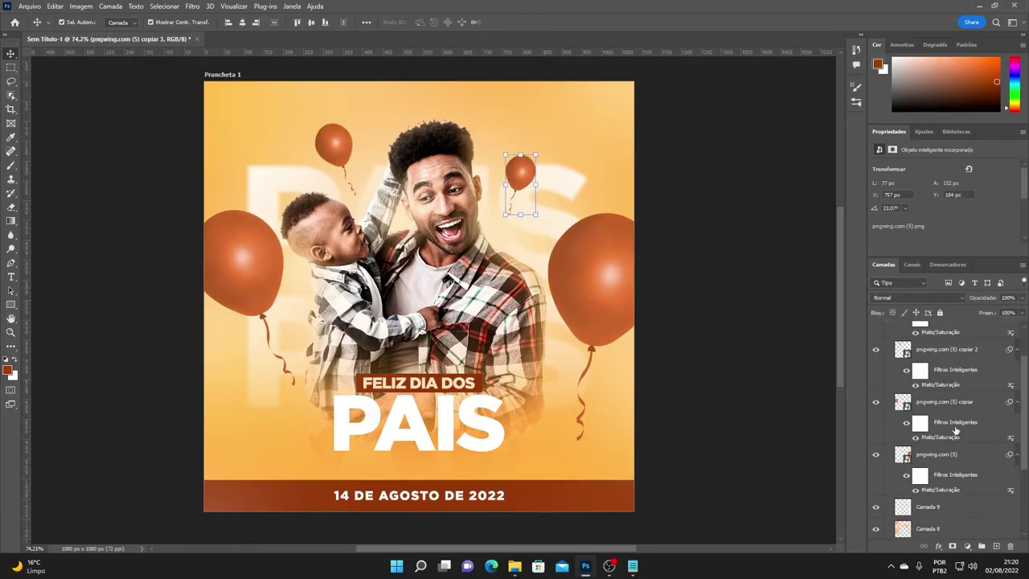
{"action": "scroll", "coordinate": [953, 438], "scroll_direction": "down", "scroll_amount": 2}
{"action": "scroll", "coordinate": [927, 355], "scroll_direction": "up", "scroll_amount": 2}
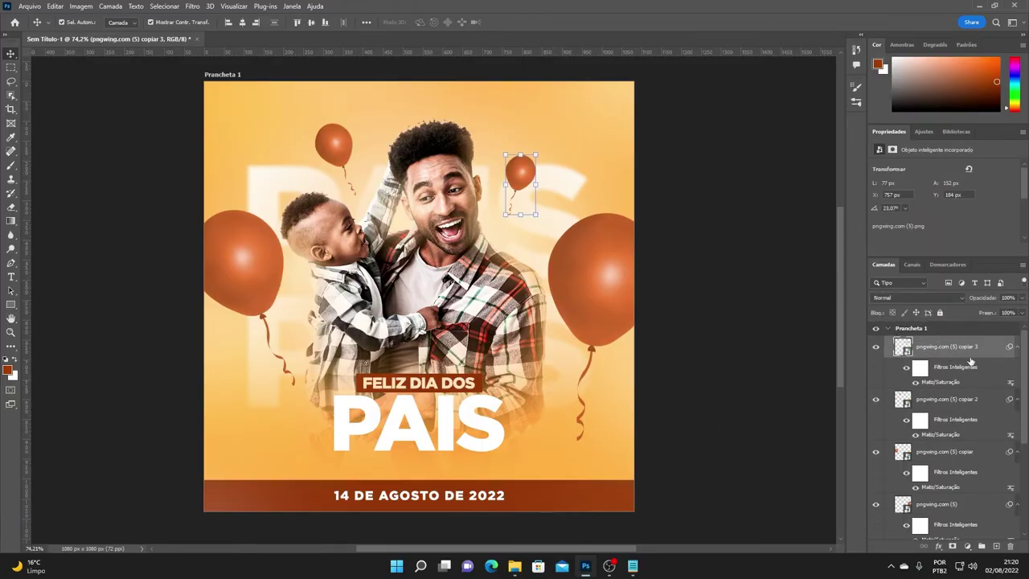
{"action": "scroll", "coordinate": [971, 361], "scroll_direction": "down", "scroll_amount": 2}
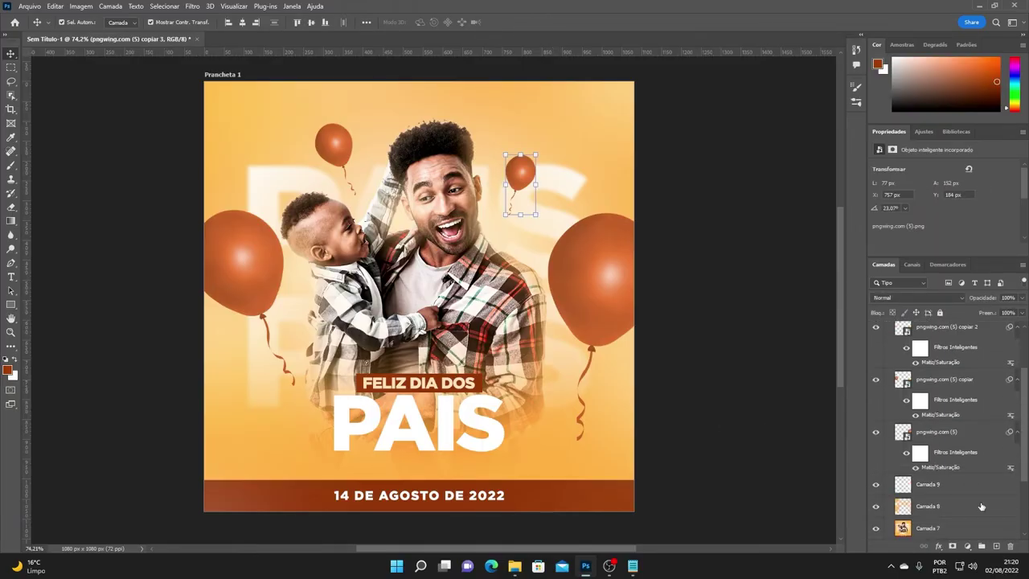
{"action": "left_click", "coordinate": [950, 434], "text": "shift"}
{"action": "key", "text": "ctrl+g"}
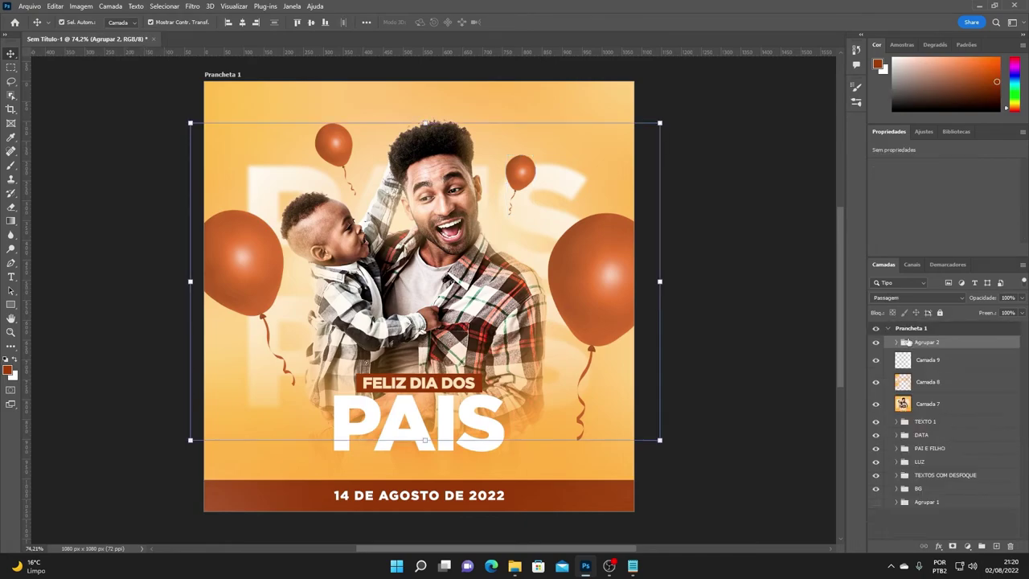
{"action": "double_click", "coordinate": [926, 343]}
{"action": "type", "text": "ba"}
{"action": "key", "text": "Return"}
{"action": "left_click", "coordinate": [897, 345]}
{"action": "left_click", "coordinate": [949, 362]}
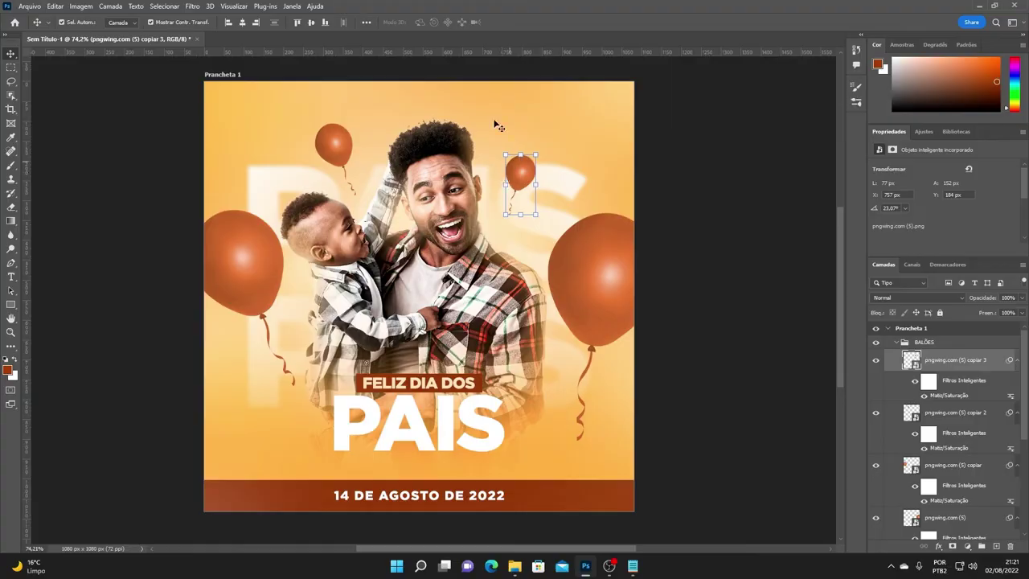
Step: Blur the small top-right balloon with a Gaussian Blur of about 4.9 px
{"action": "left_click", "coordinate": [193, 6]}
{"action": "mouse_move", "coordinate": [206, 144]}
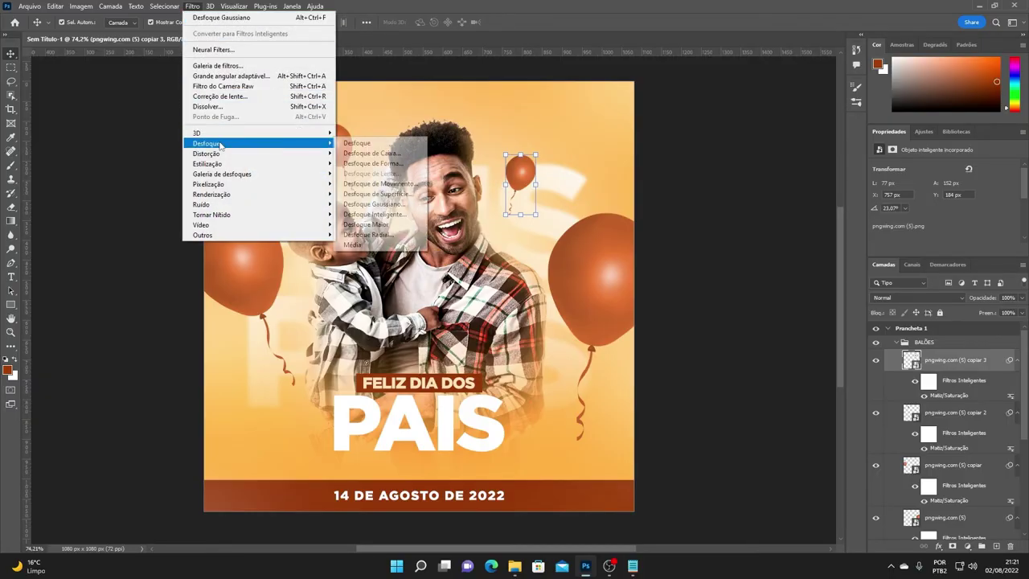
{"action": "left_click", "coordinate": [372, 204]}
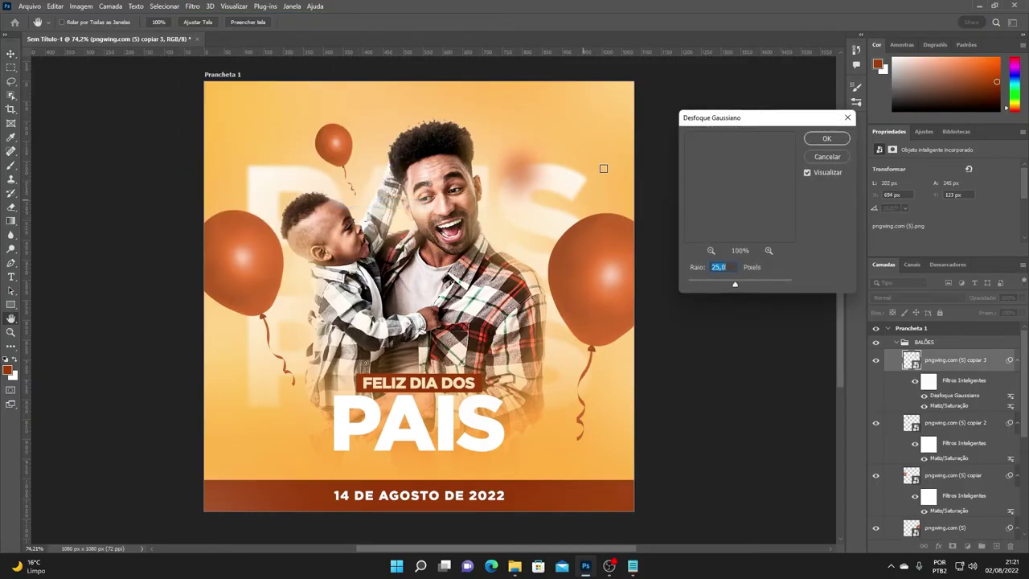
{"action": "left_click", "coordinate": [715, 285]}
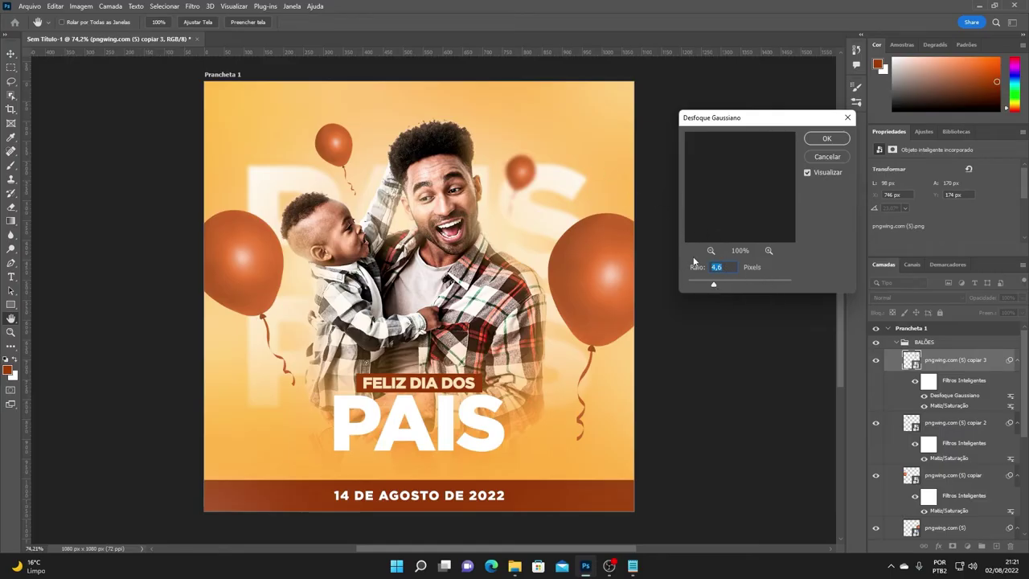
{"action": "left_click_drag", "start_coordinate": [694, 262], "coordinate": [726, 268]}
{"action": "left_click", "coordinate": [828, 136]}
Step: Apply a slightly lower Gaussian Blur to the small top-left balloon
{"action": "left_click", "coordinate": [337, 147]}
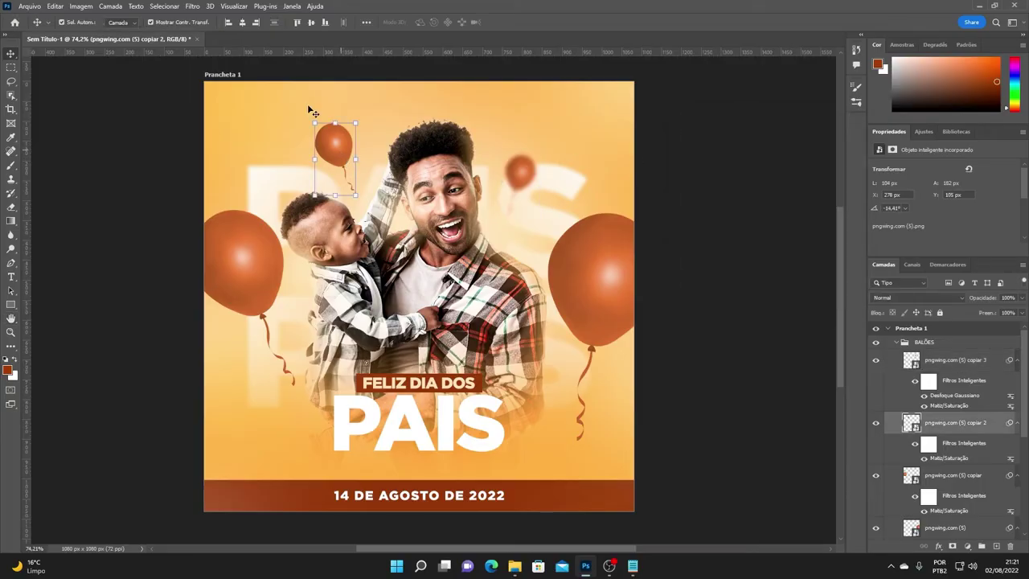
{"action": "left_click", "coordinate": [194, 7]}
{"action": "mouse_move", "coordinate": [210, 143]}
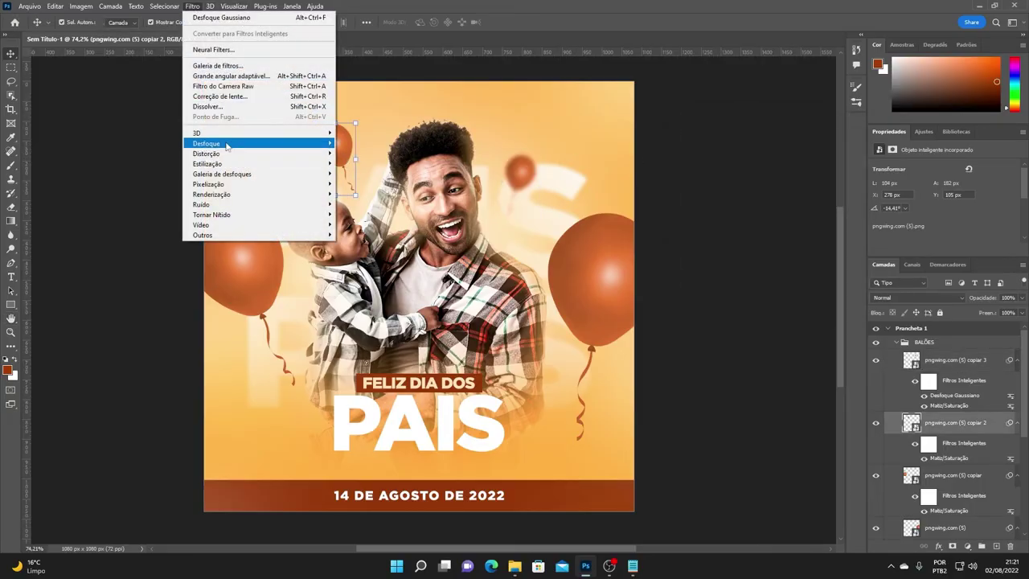
{"action": "left_click", "coordinate": [374, 204]}
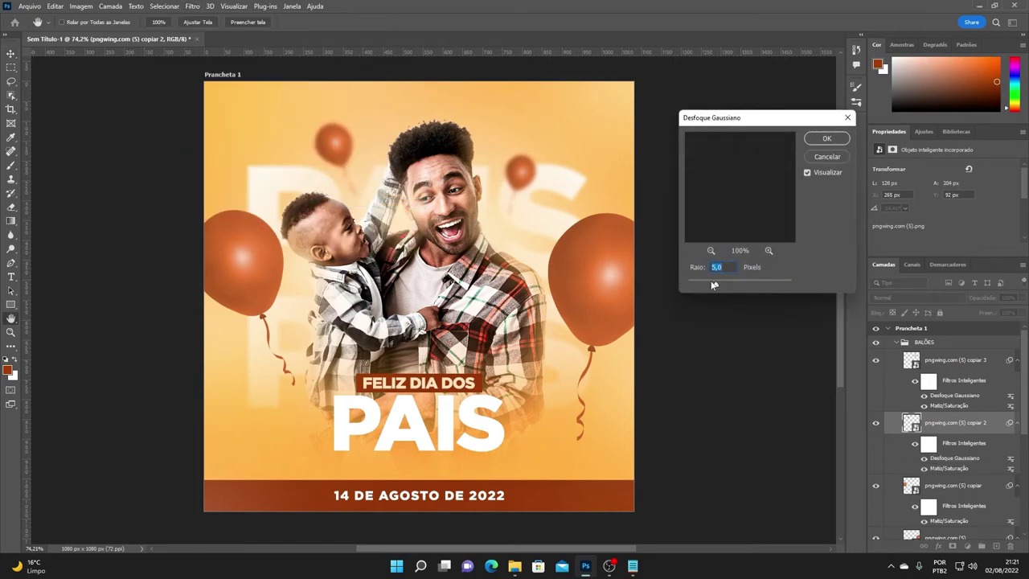
{"action": "key", "text": "Down"}
{"action": "key", "text": "Down"}
{"action": "key", "text": "Down"}
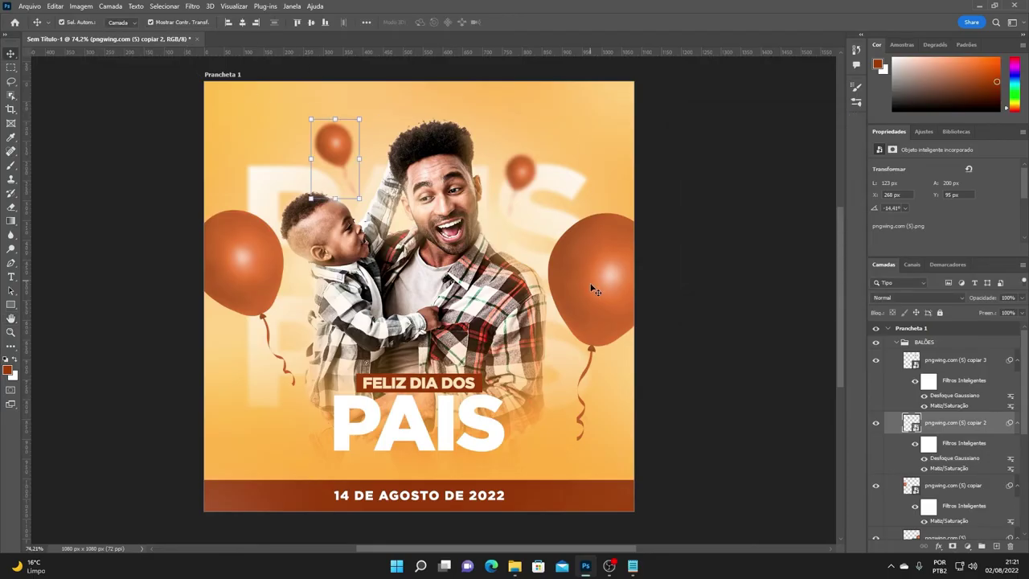
{"action": "left_click", "coordinate": [244, 260]}
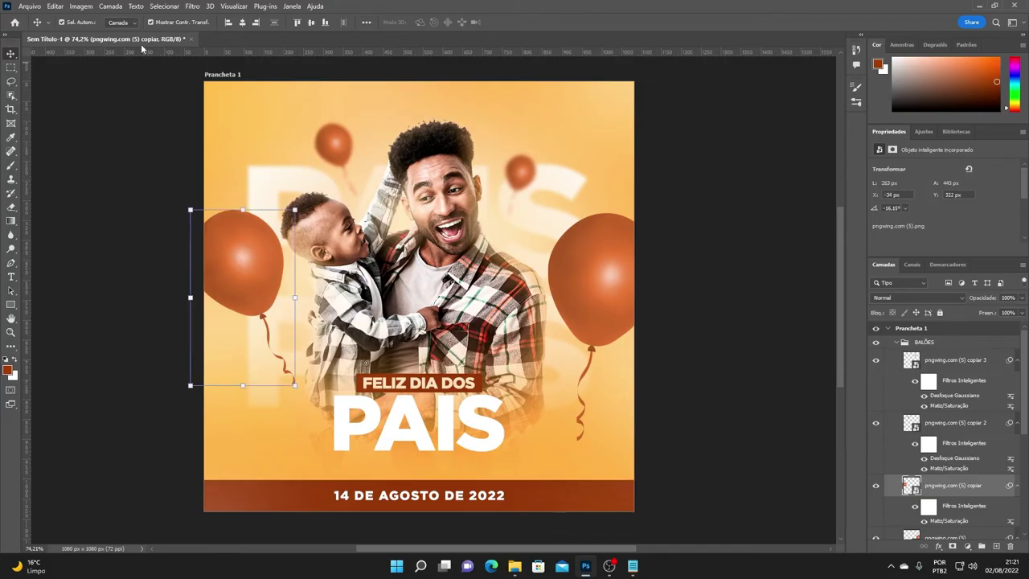
Step: Blur the large left and right balloons by 4.0 px and 3.0 px respectively
{"action": "left_click", "coordinate": [192, 5]}
{"action": "mouse_move", "coordinate": [206, 143]}
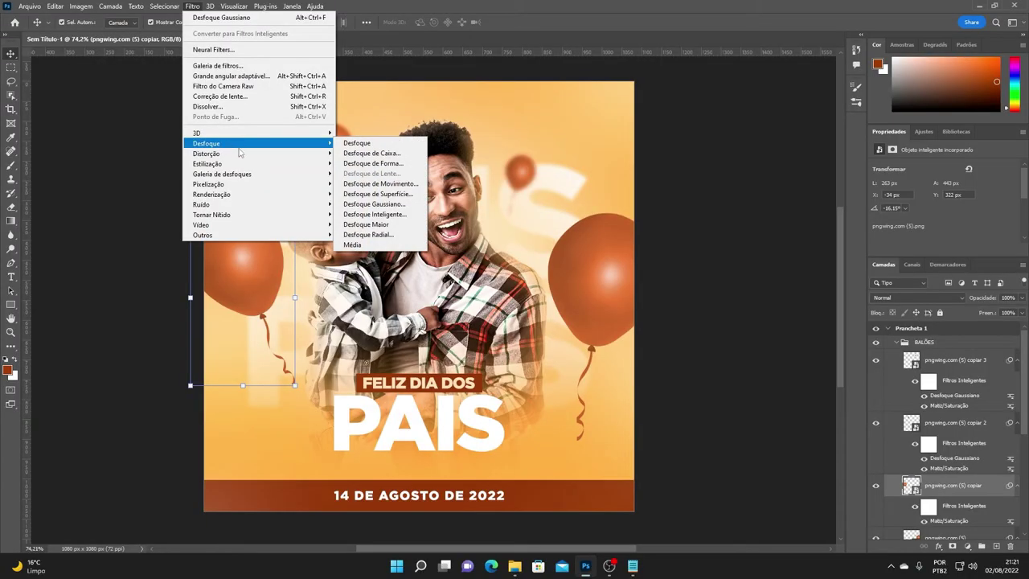
{"action": "left_click", "coordinate": [374, 204]}
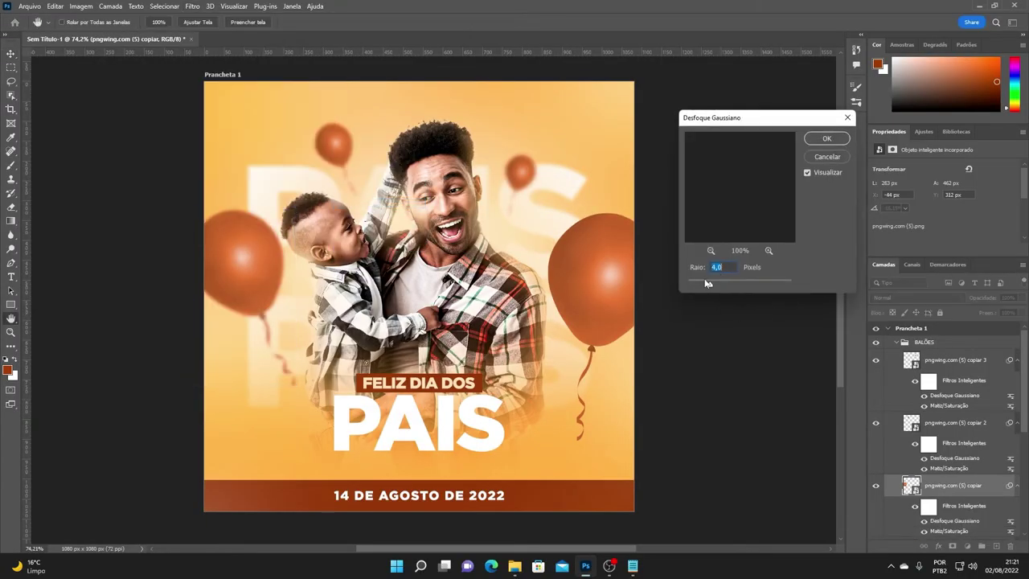
{"action": "left_click", "coordinate": [836, 139]}
{"action": "left_click", "coordinate": [608, 266]}
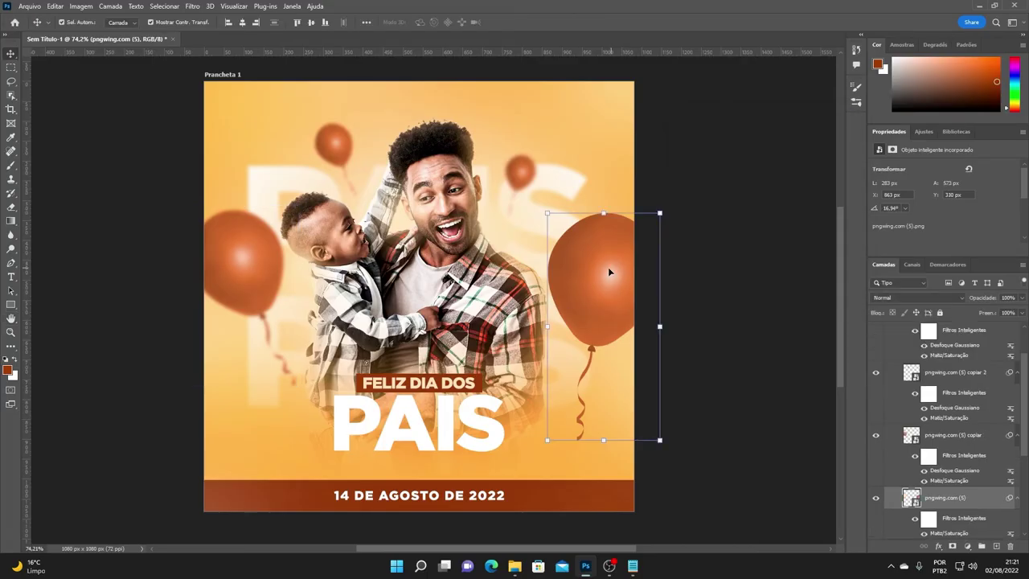
{"action": "left_click", "coordinate": [193, 6]}
{"action": "mouse_move", "coordinate": [206, 143]}
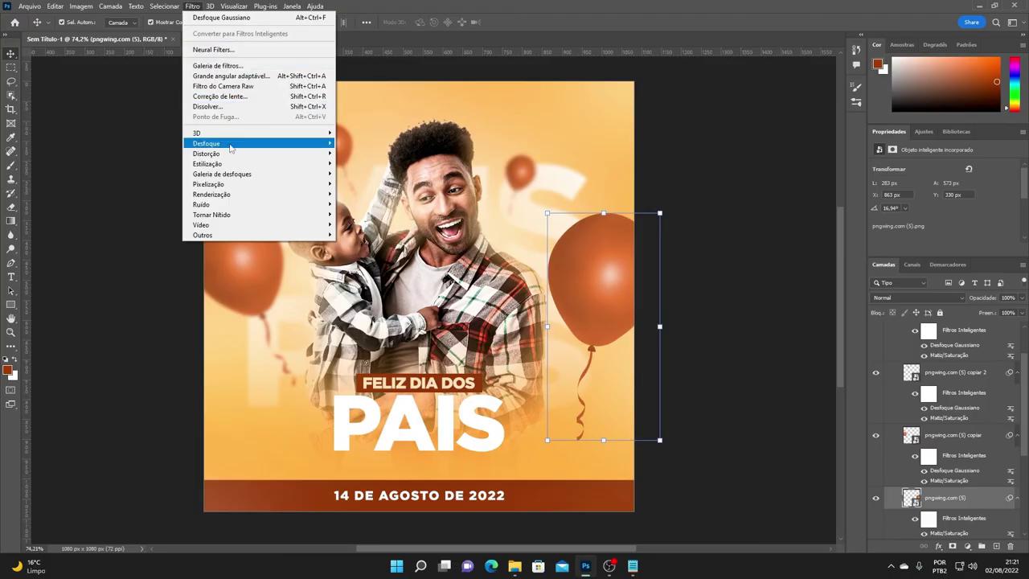
{"action": "left_click", "coordinate": [370, 205]}
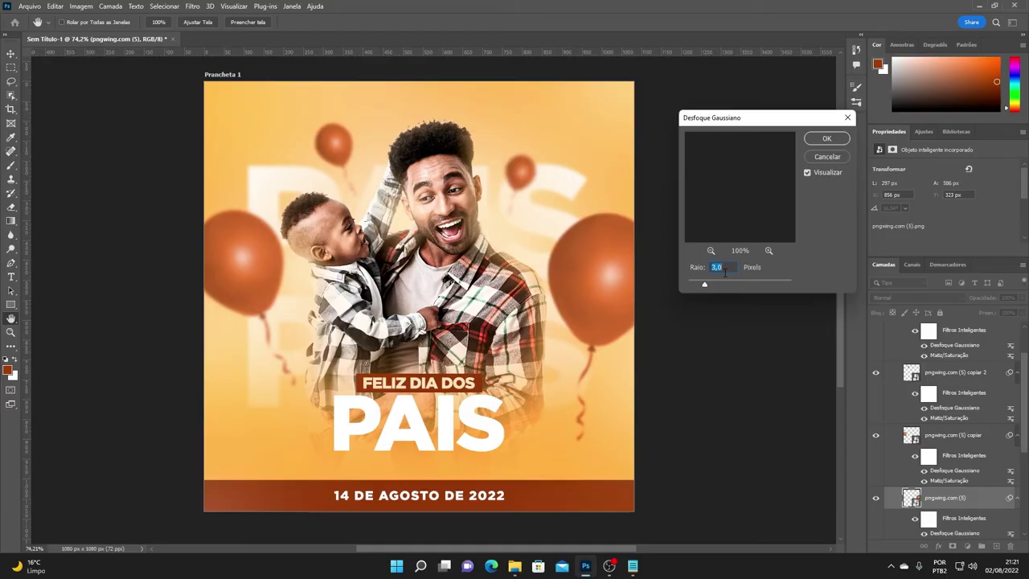
{"action": "left_click", "coordinate": [826, 139]}
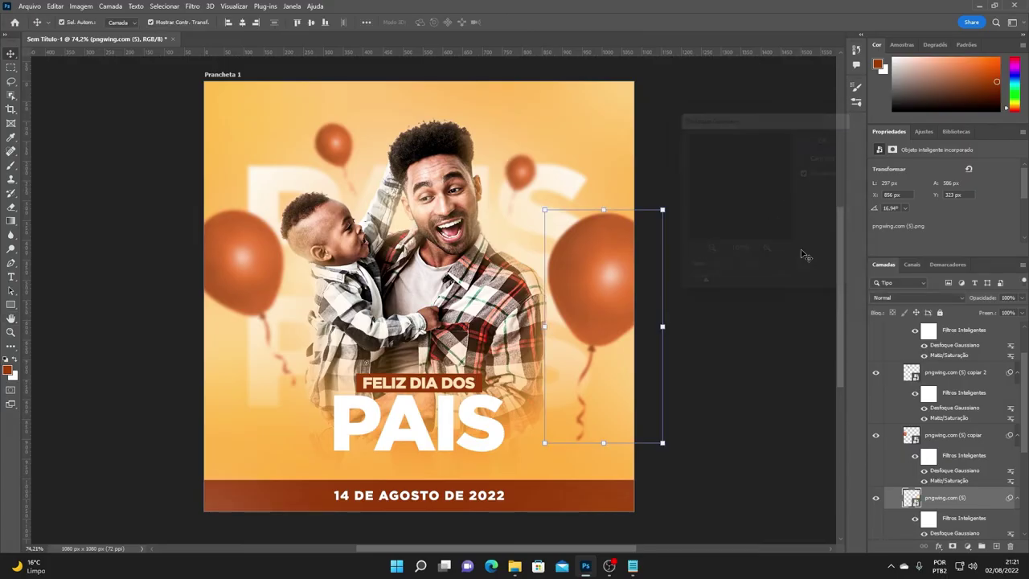
{"action": "left_click", "coordinate": [643, 305]}
{"action": "scroll", "coordinate": [643, 305], "scroll_direction": "down", "scroll_amount": 3}
{"action": "scroll", "coordinate": [587, 333], "scroll_direction": "up", "scroll_amount": 1}
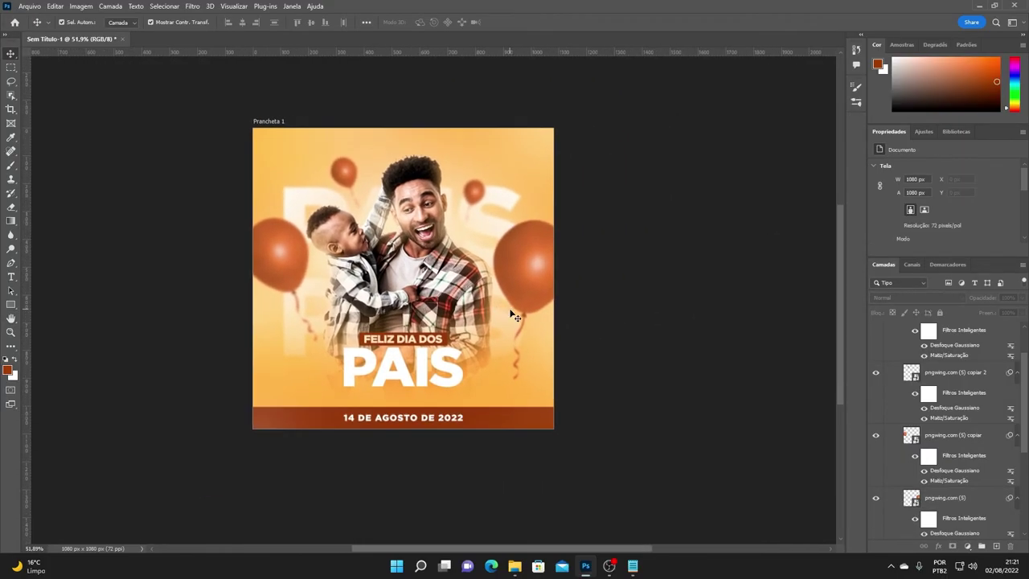
Step: Collapse the BALÕES layer group and select it
{"action": "scroll", "coordinate": [506, 313], "scroll_direction": "up", "scroll_amount": 3}
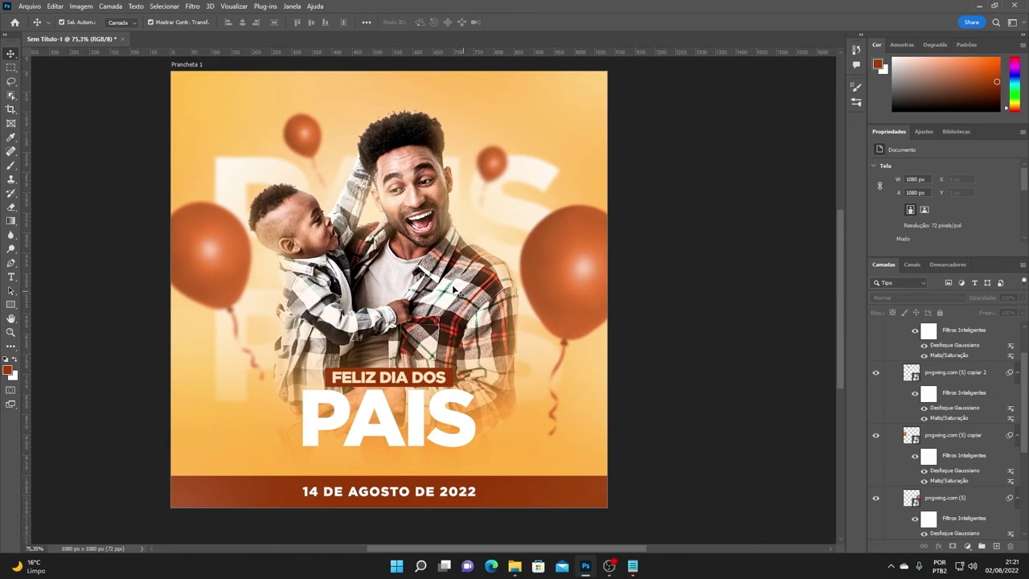
{"action": "scroll", "coordinate": [912, 409], "scroll_direction": "up", "scroll_amount": 2}
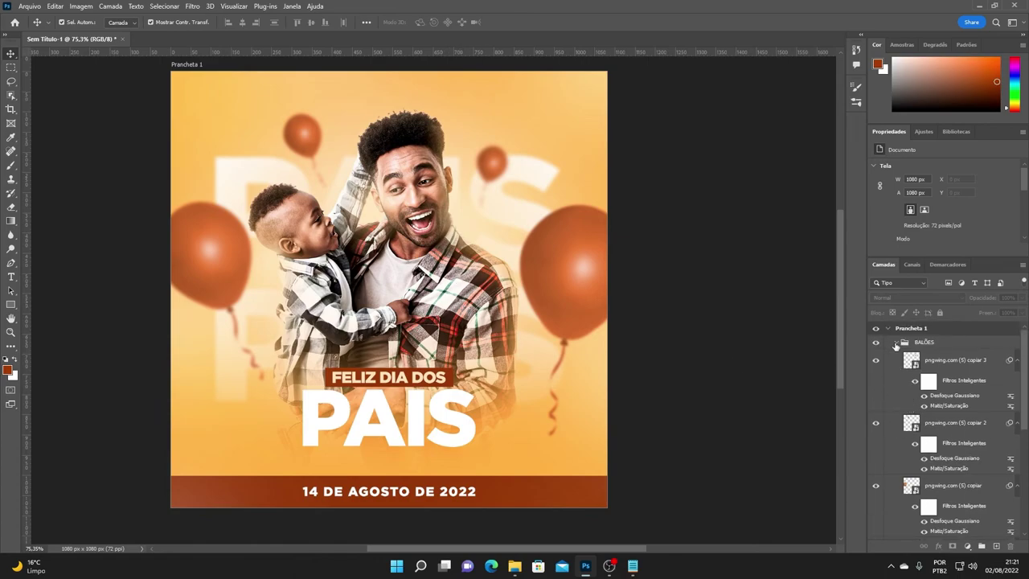
{"action": "left_click", "coordinate": [896, 343]}
{"action": "left_click", "coordinate": [933, 344]}
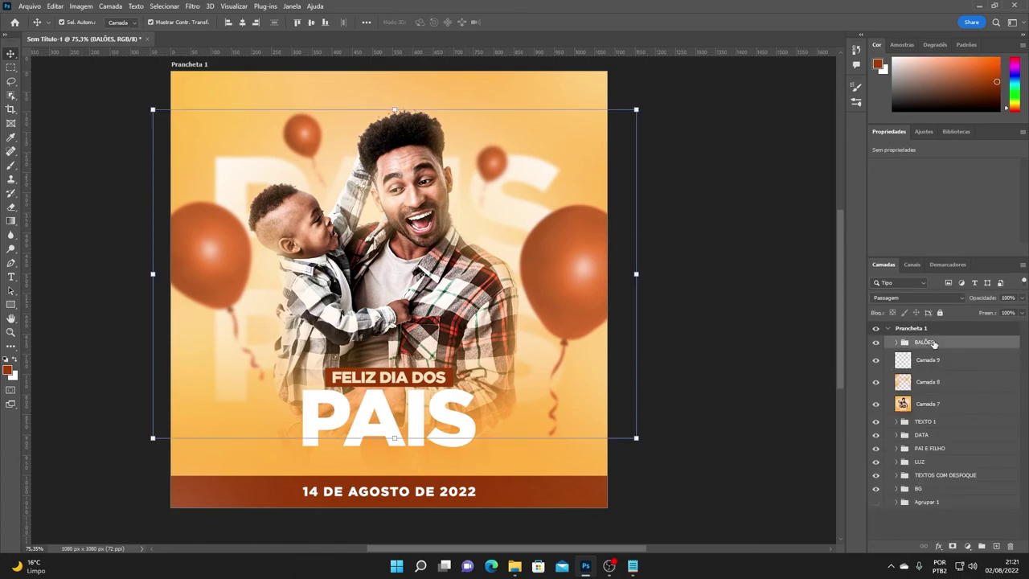
Step: Add a Pesquisa de cores layer above BALÕES loading 3Strip.look, set to 45% opacity
{"action": "left_click", "coordinate": [968, 546]}
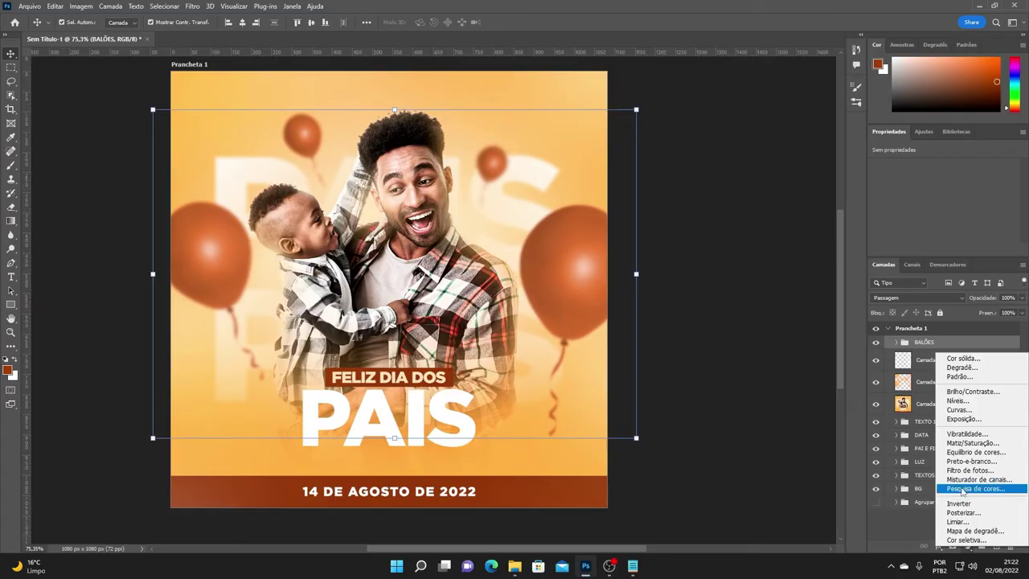
{"action": "left_click", "coordinate": [962, 489]}
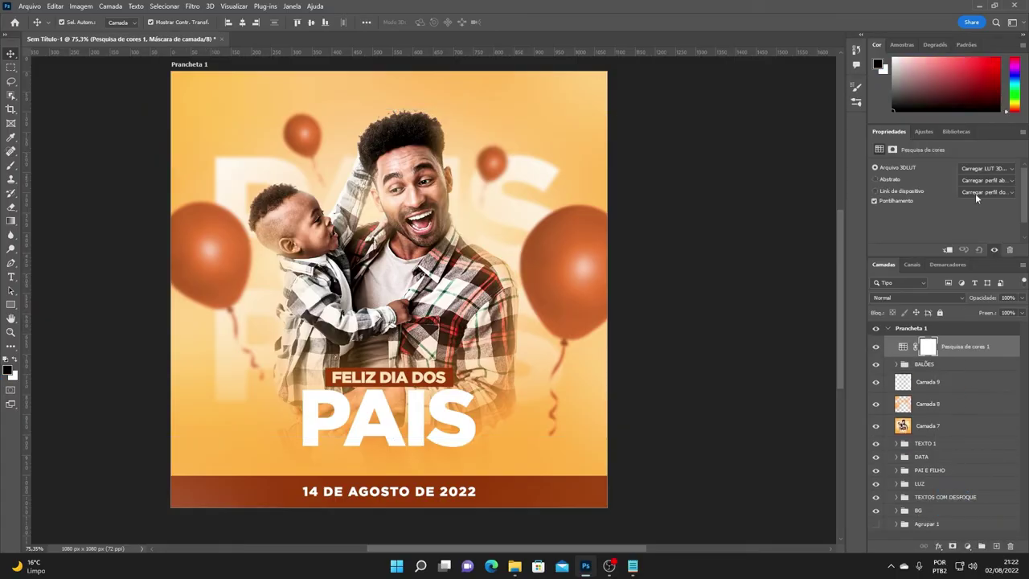
{"action": "left_click", "coordinate": [987, 169]}
{"action": "left_click", "coordinate": [911, 213]}
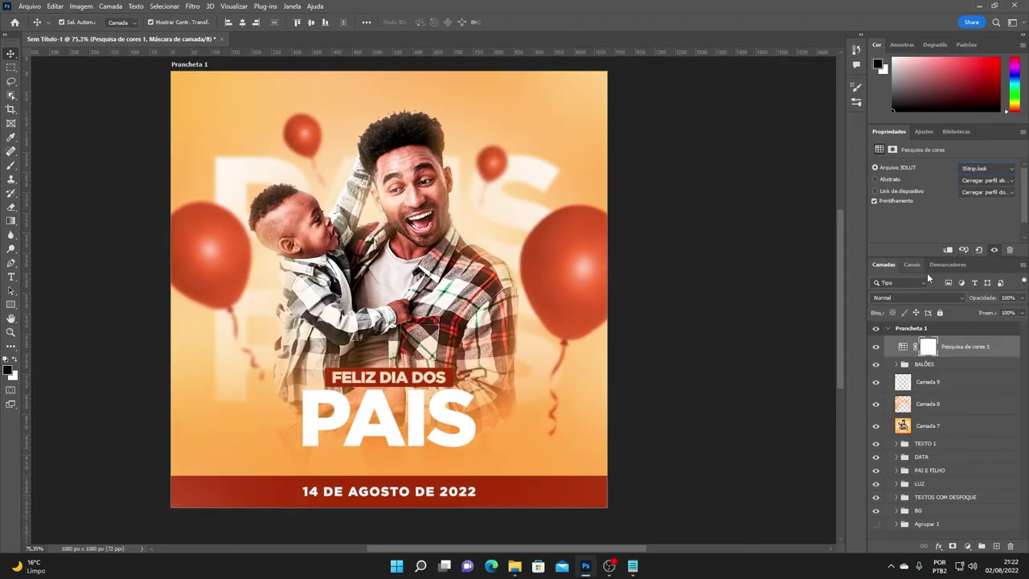
{"action": "left_click", "coordinate": [1024, 298]}
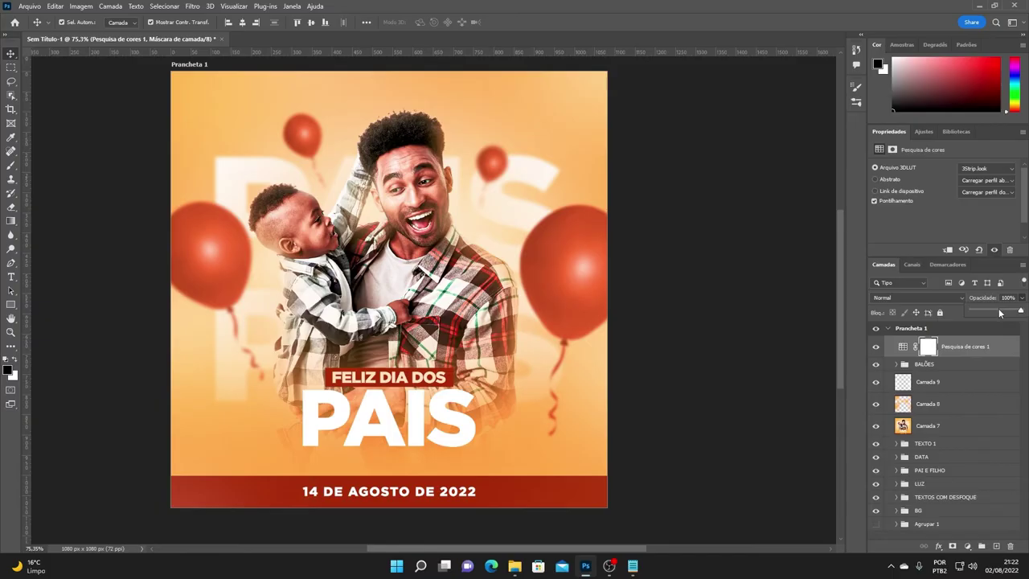
{"action": "left_click_drag", "start_coordinate": [999, 312], "coordinate": [994, 313]}
{"action": "left_click", "coordinate": [1000, 298]}
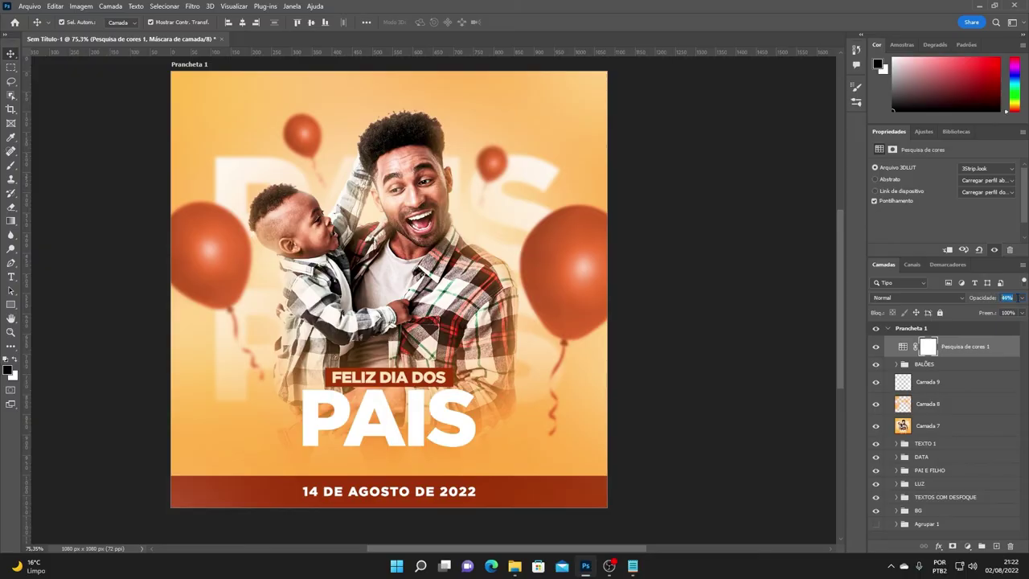
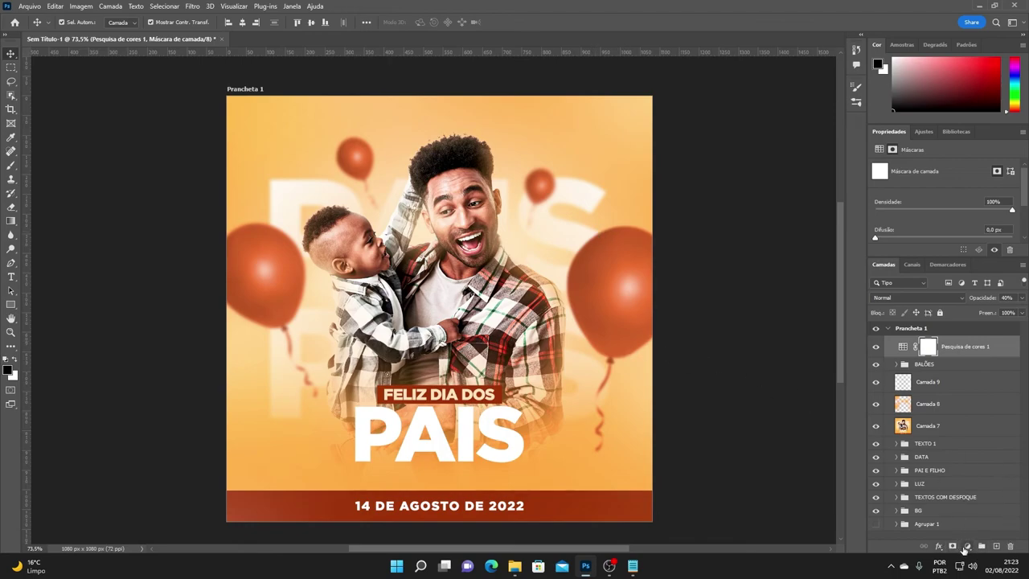
Step: Add a Solid Color fill layer in dark brown #472710
{"action": "left_click", "coordinate": [966, 546]}
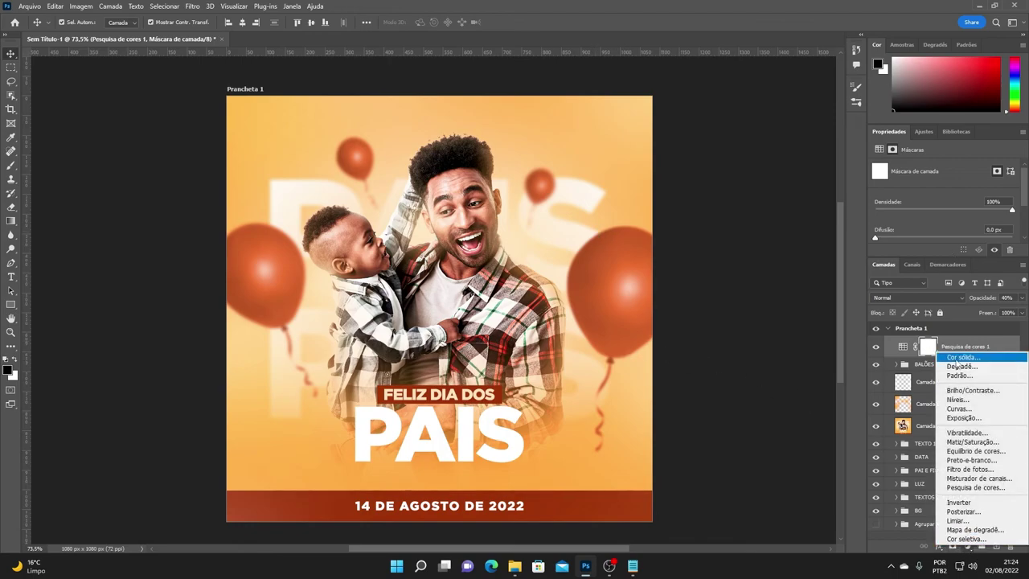
{"action": "left_click", "coordinate": [956, 362]}
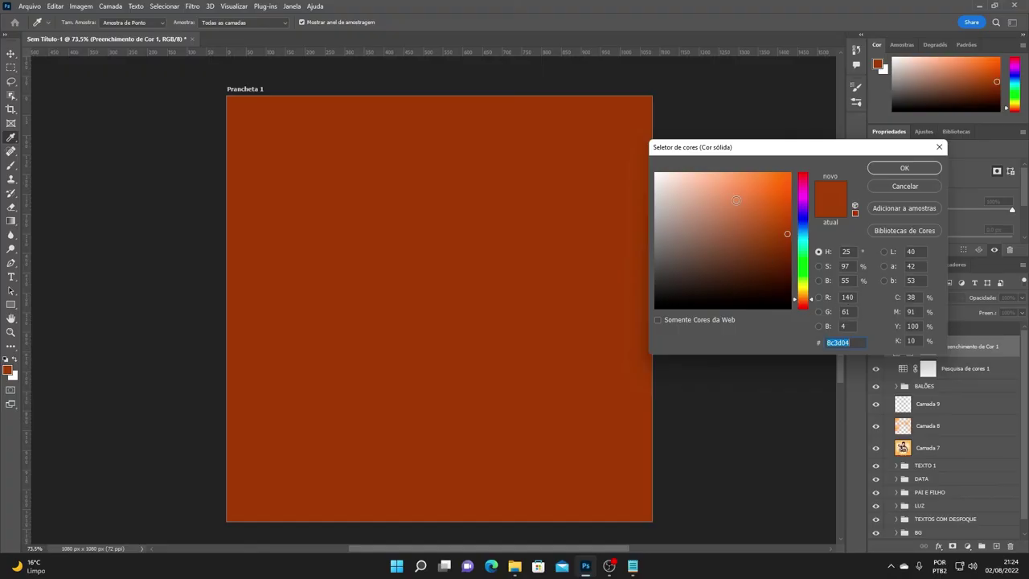
{"action": "left_click", "coordinate": [758, 268]}
{"action": "left_click_drag", "start_coordinate": [759, 267], "coordinate": [760, 270]}
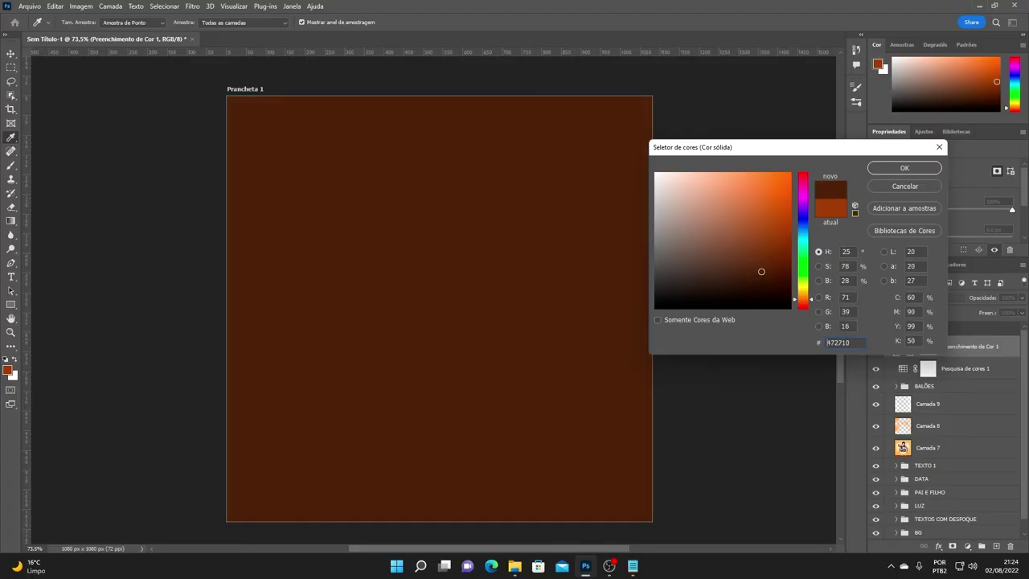
{"action": "left_click", "coordinate": [896, 168]}
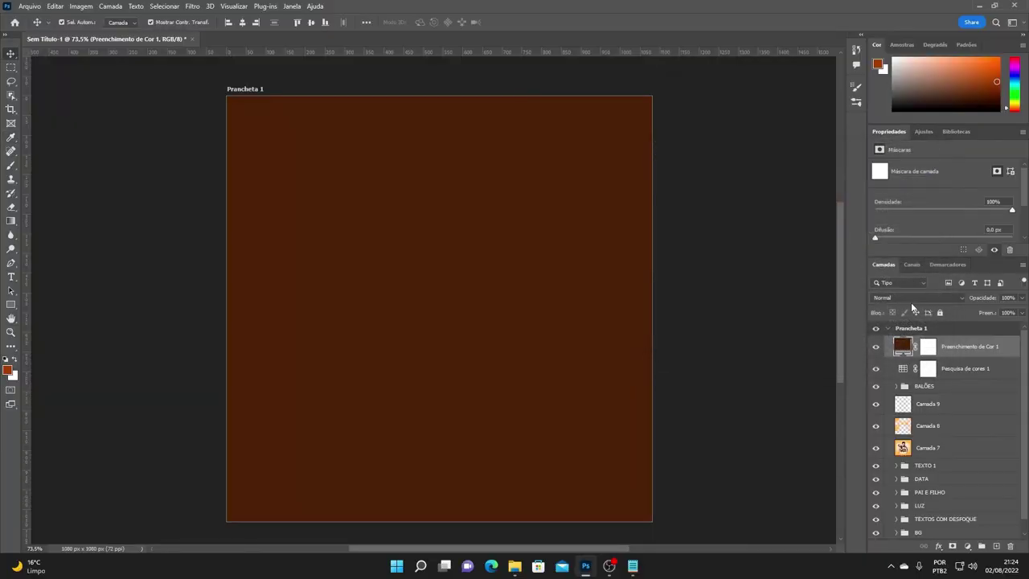
Step: Blend the brown fill layer as Luz Indireta at about 31% opacity
{"action": "left_click", "coordinate": [908, 297]}
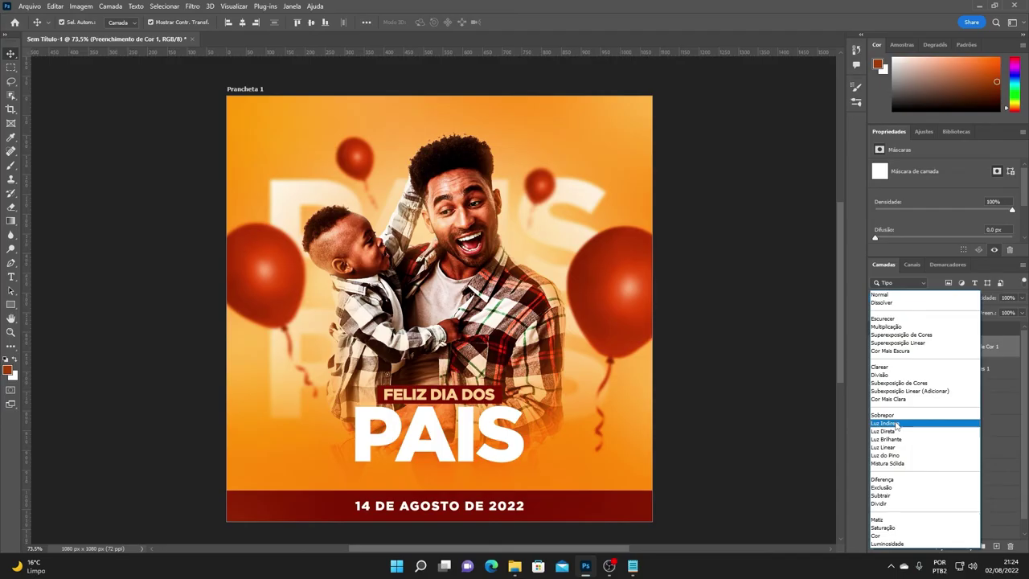
{"action": "left_click", "coordinate": [896, 424]}
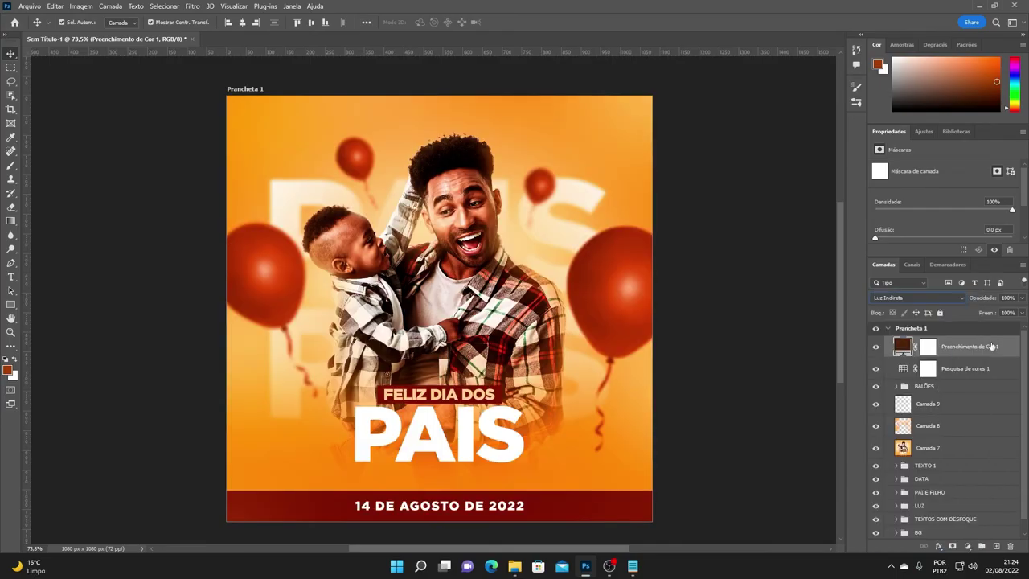
{"action": "left_click_drag", "start_coordinate": [1021, 299], "coordinate": [988, 316]}
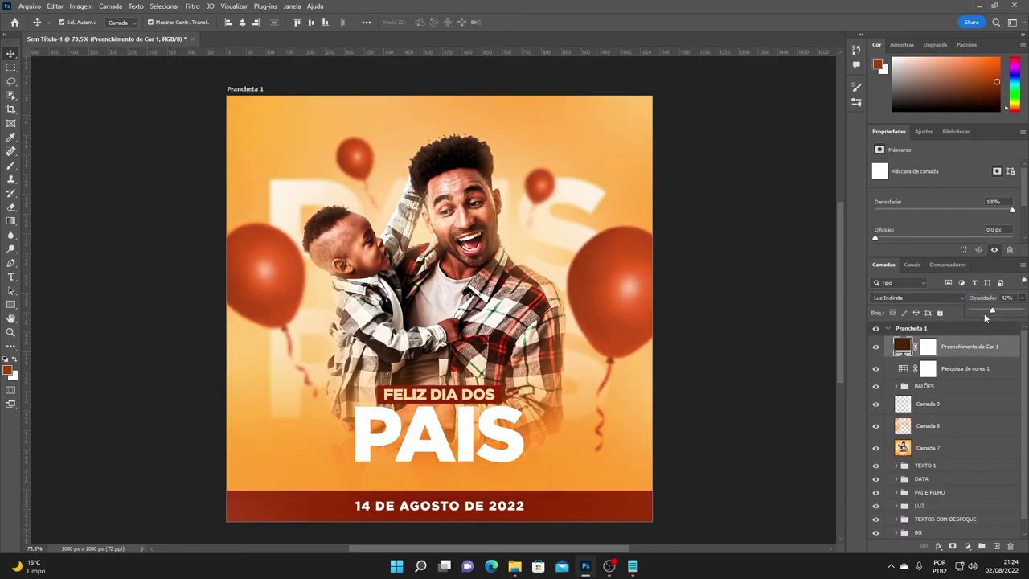
{"action": "left_click", "coordinate": [1005, 299]}
{"action": "key", "text": "Down"}
{"action": "key", "text": "Down"}
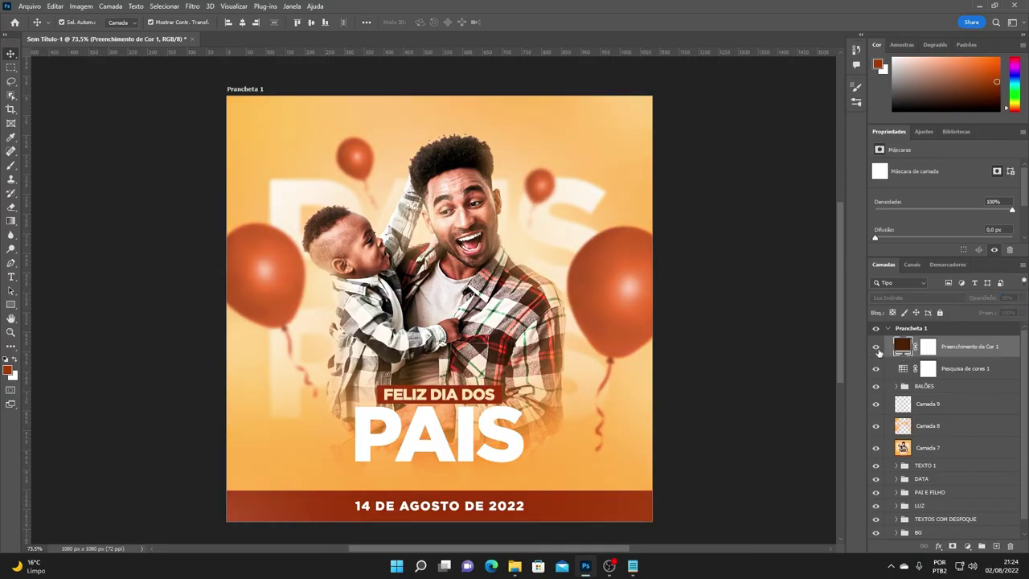
Step: Select the Camada 7 layer in the Layers panel
{"action": "left_click", "coordinate": [764, 337]}
{"action": "scroll", "coordinate": [512, 259], "scroll_direction": "down", "scroll_amount": 3}
{"action": "scroll", "coordinate": [512, 258], "scroll_direction": "up", "scroll_amount": 1}
{"action": "scroll", "coordinate": [515, 257], "scroll_direction": "up", "scroll_amount": 1}
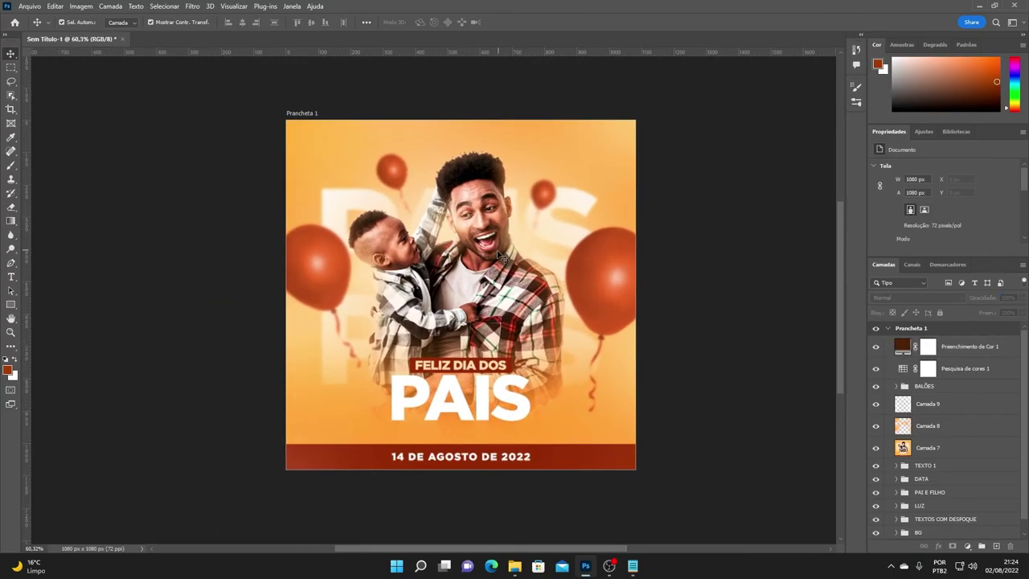
{"action": "scroll", "coordinate": [519, 256], "scroll_direction": "up", "scroll_amount": 1}
{"action": "scroll", "coordinate": [523, 253], "scroll_direction": "up", "scroll_amount": 1}
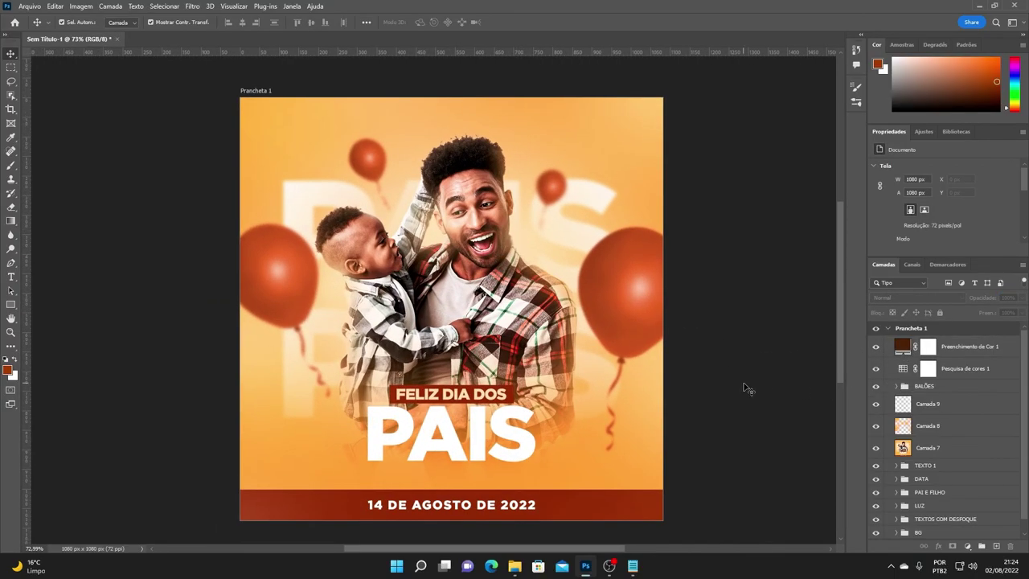
{"action": "left_click", "coordinate": [924, 451]}
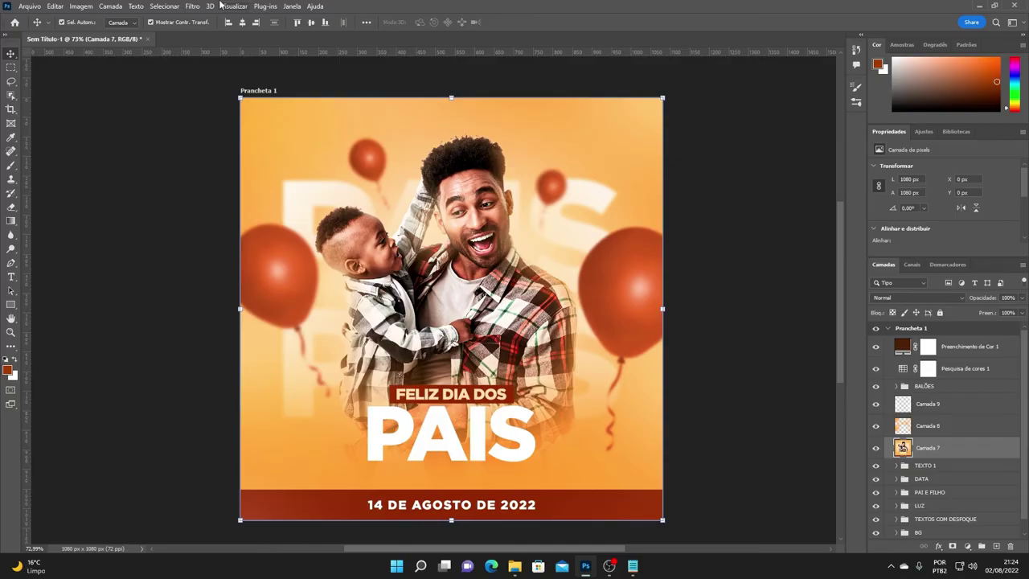
Step: Apply a Camera Raw Granulado of 14 to Camada 7, then fit the poster on screen
{"action": "left_click", "coordinate": [193, 7]}
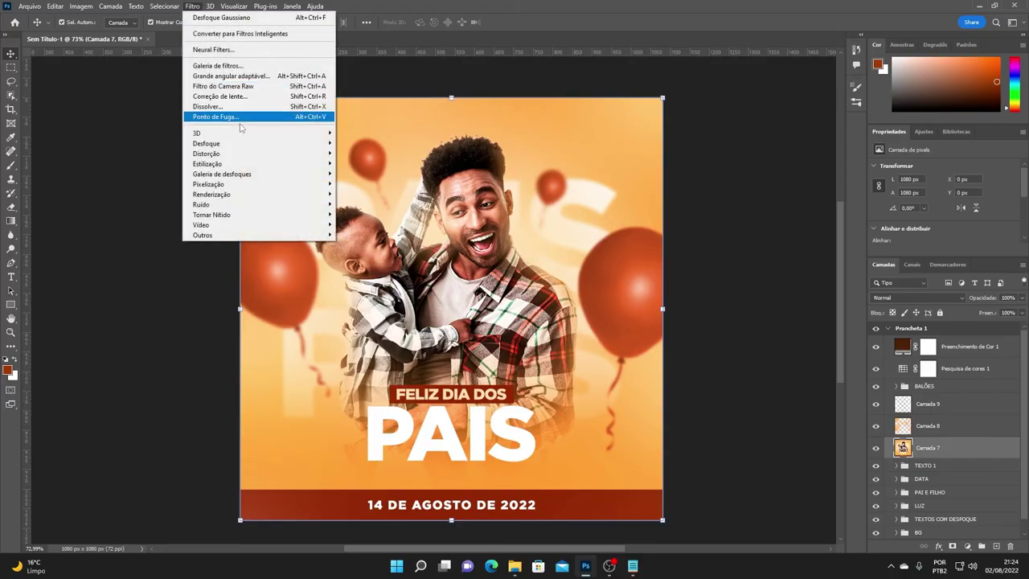
{"action": "left_click", "coordinate": [211, 86]}
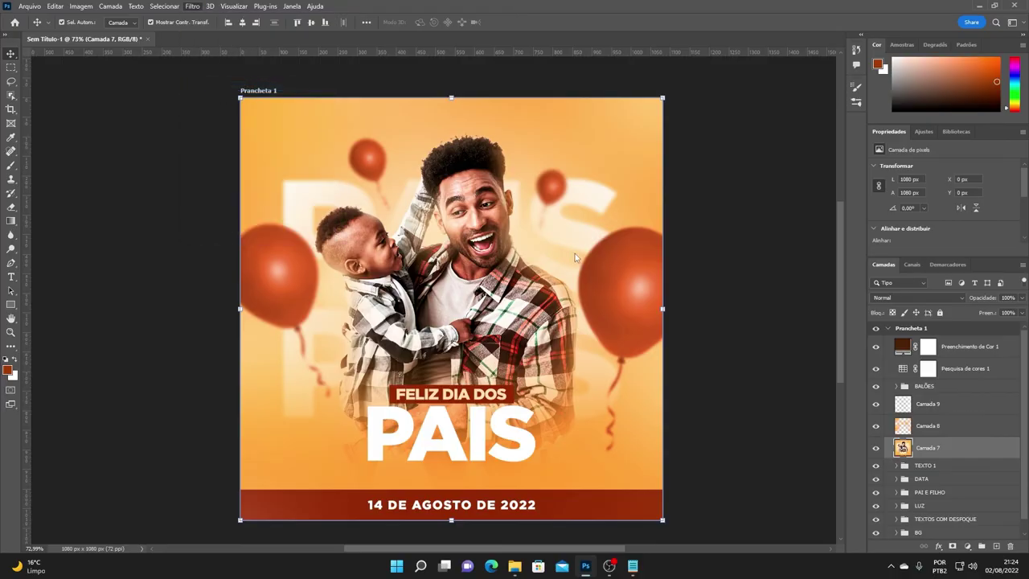
{"action": "scroll", "coordinate": [717, 352], "scroll_direction": "down", "scroll_amount": 1}
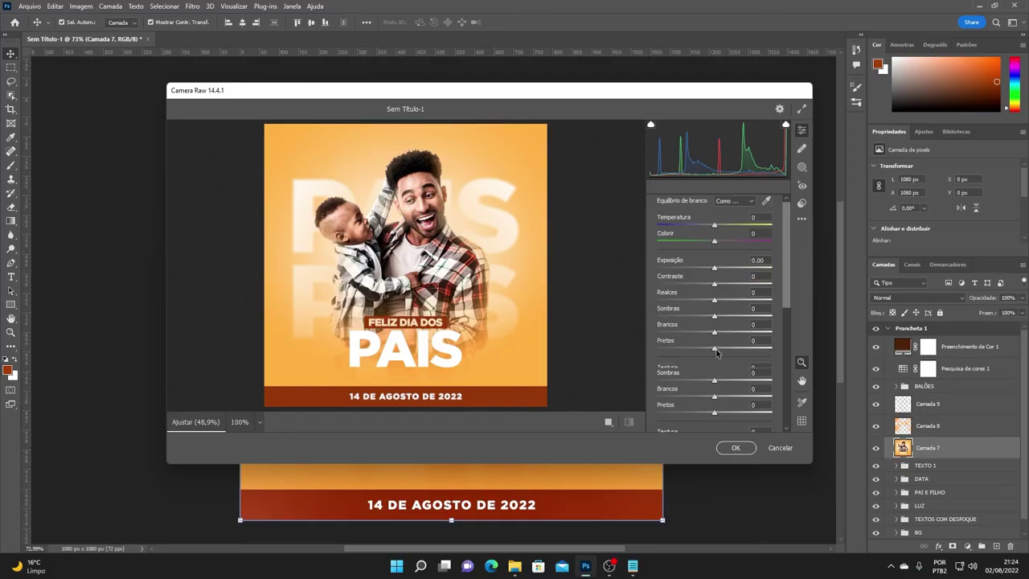
{"action": "scroll", "coordinate": [717, 353], "scroll_direction": "down", "scroll_amount": 5}
{"action": "left_click", "coordinate": [657, 400]}
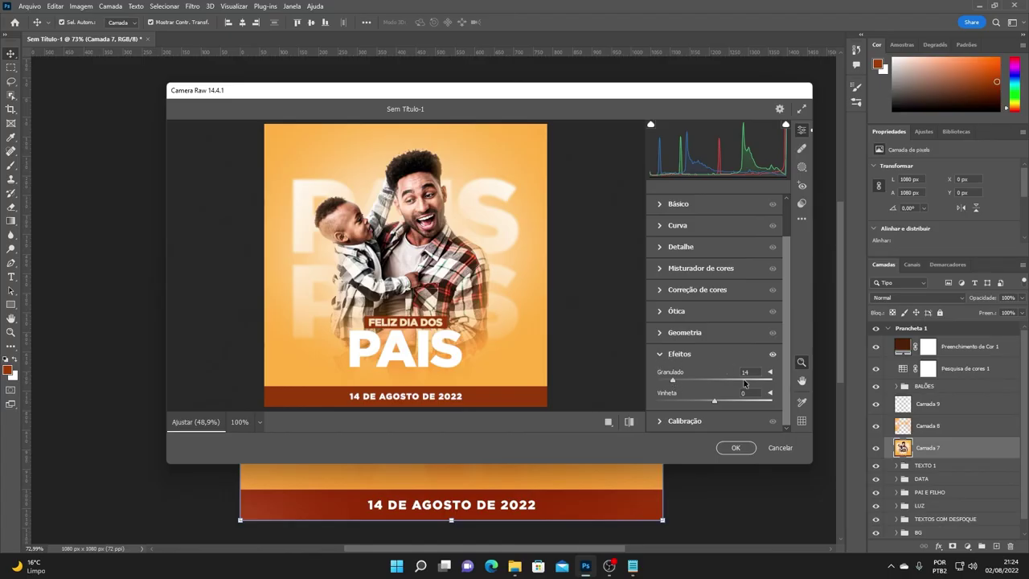
{"action": "left_click", "coordinate": [734, 448]}
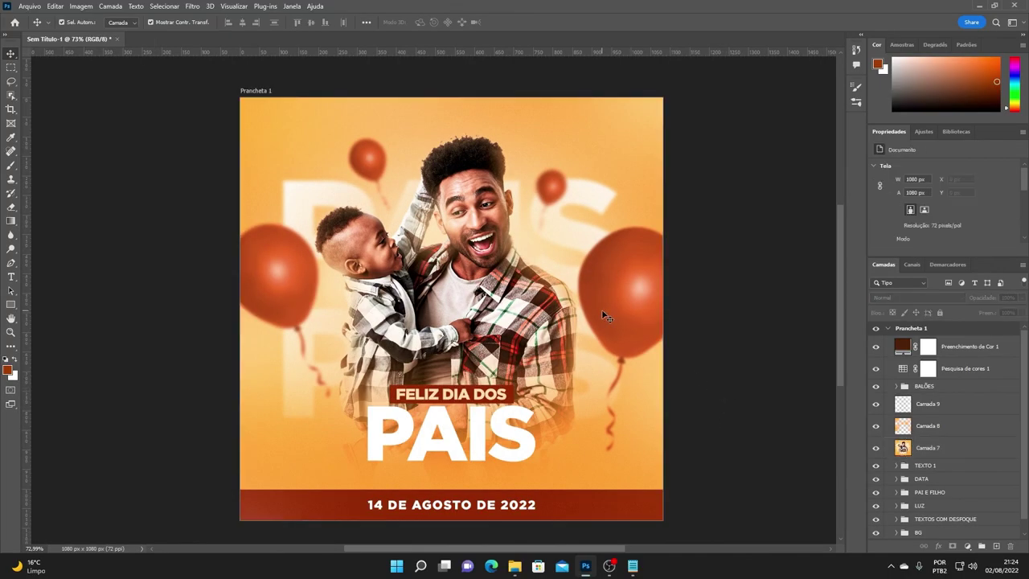
{"action": "key", "text": "ctrl+0"}
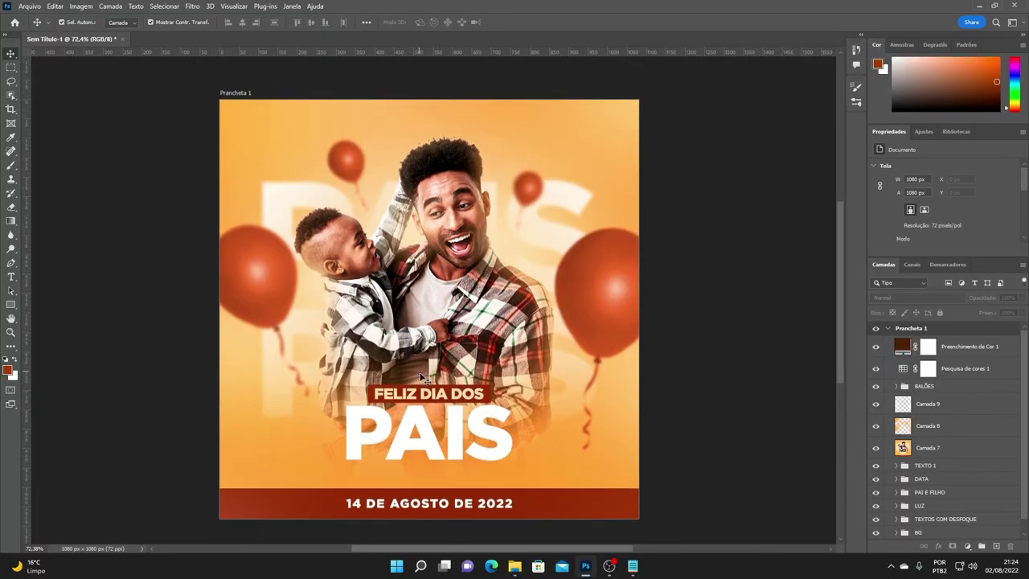
{"action": "scroll", "coordinate": [423, 384], "scroll_direction": "up", "scroll_amount": 1}
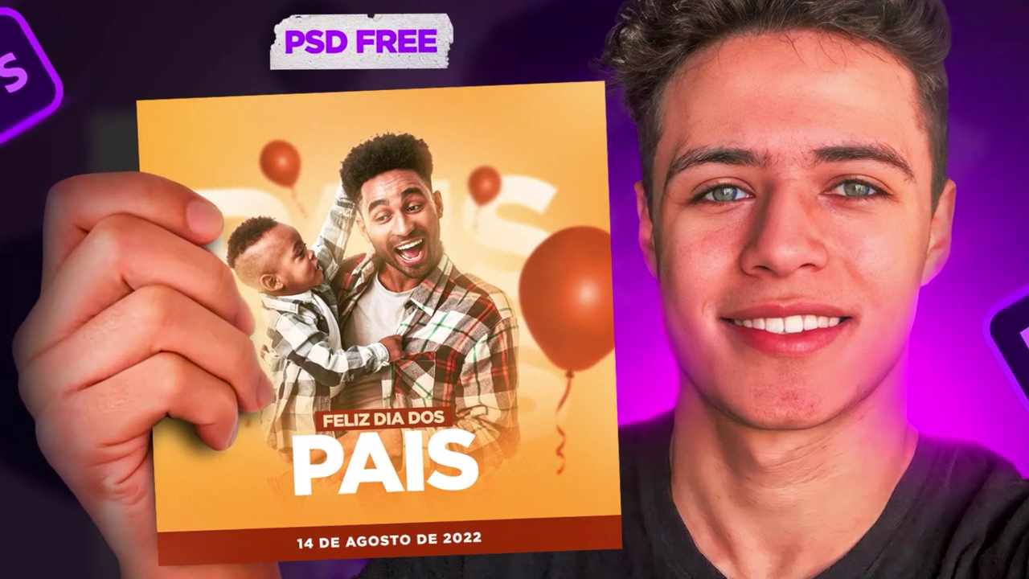